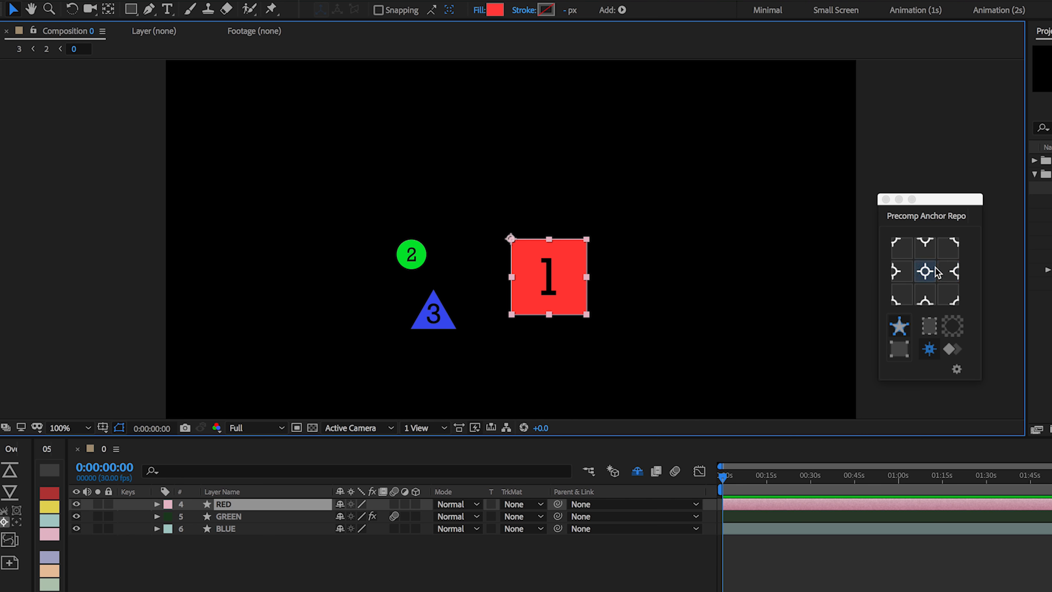
Move the RED square's anchor point to its centre, try the right edge's midpoint, and return it to the centre
{"action": "left_click", "coordinate": [930, 272]}
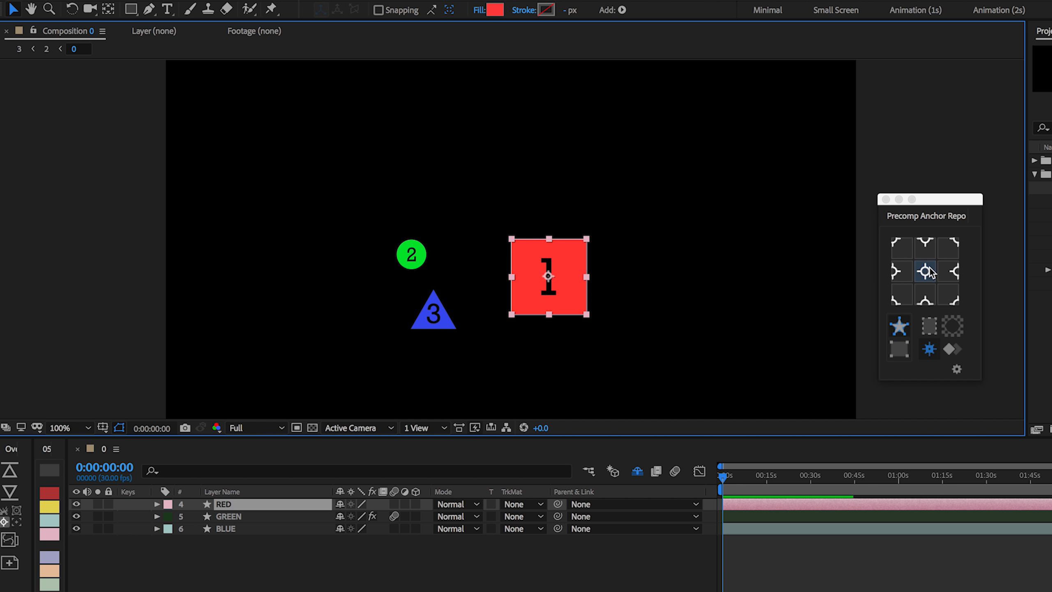
{"action": "left_click", "coordinate": [938, 277]}
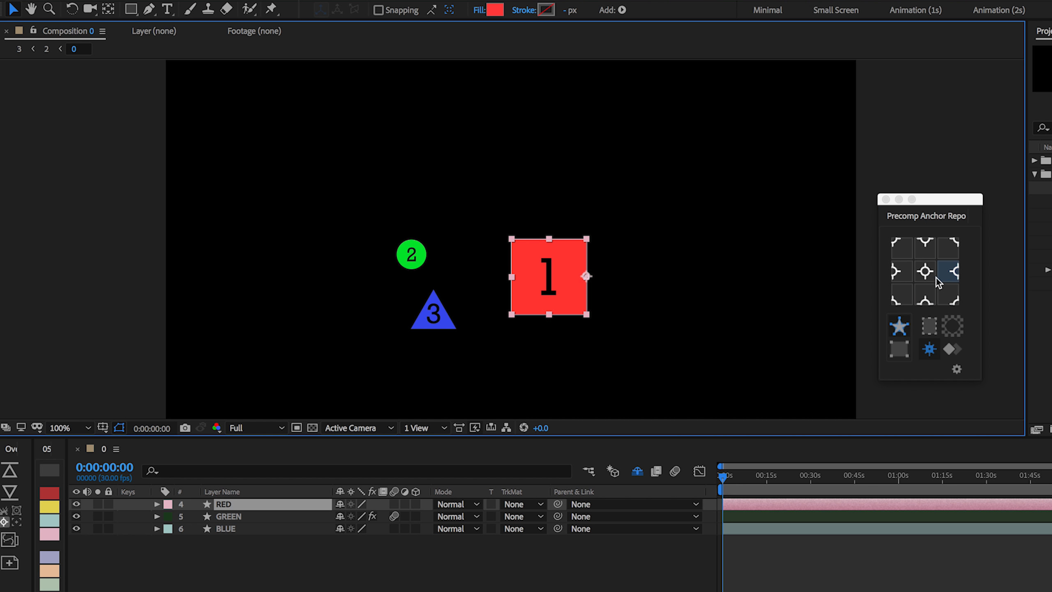
{"action": "left_click", "coordinate": [932, 276]}
{"action": "left_click", "coordinate": [681, 206]}
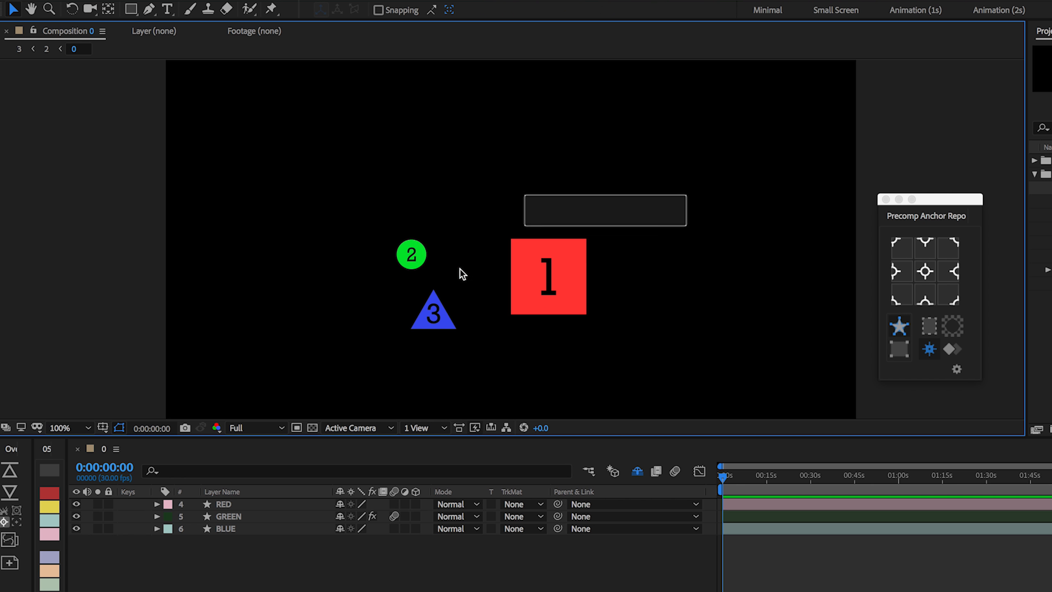
Centre the anchor points of the RED, GREEN and BLUE layers on their own shapes
{"action": "key", "text": "ctrl+a"}
{"action": "left_click", "coordinate": [927, 274]}
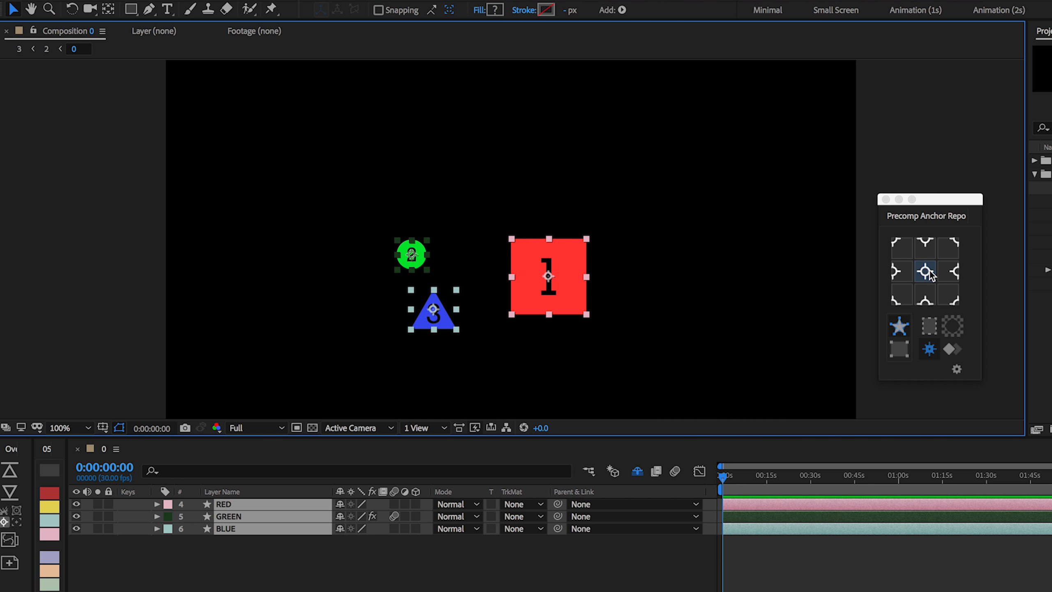
{"action": "left_click", "coordinate": [583, 246]}
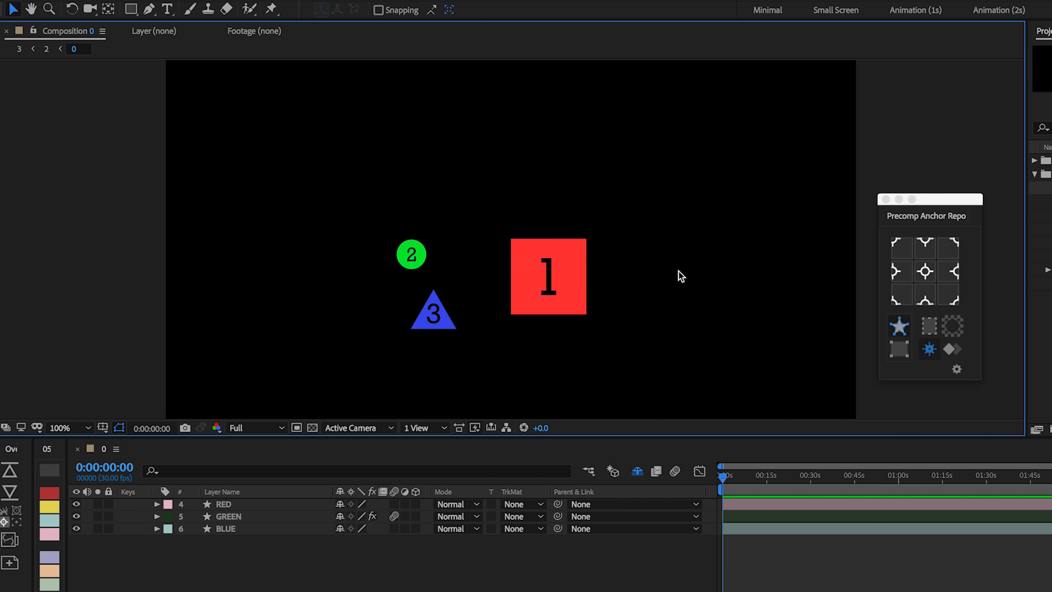
Reposition the RED square along the composition's edges, including left, right and top, and finish at the composition's centre
{"action": "left_click", "coordinate": [577, 265]}
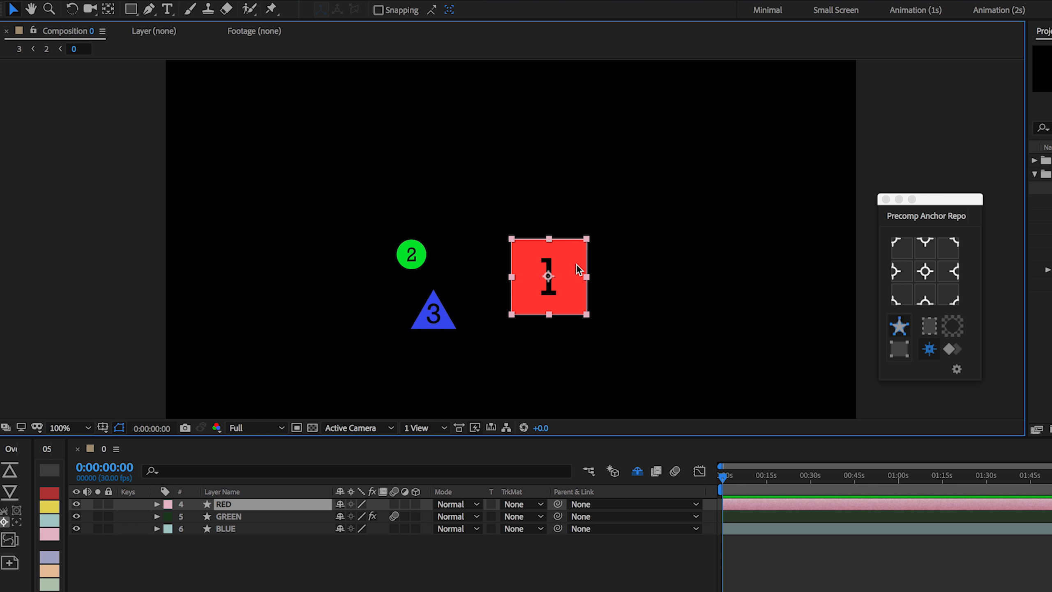
{"action": "left_click", "coordinate": [896, 274]}
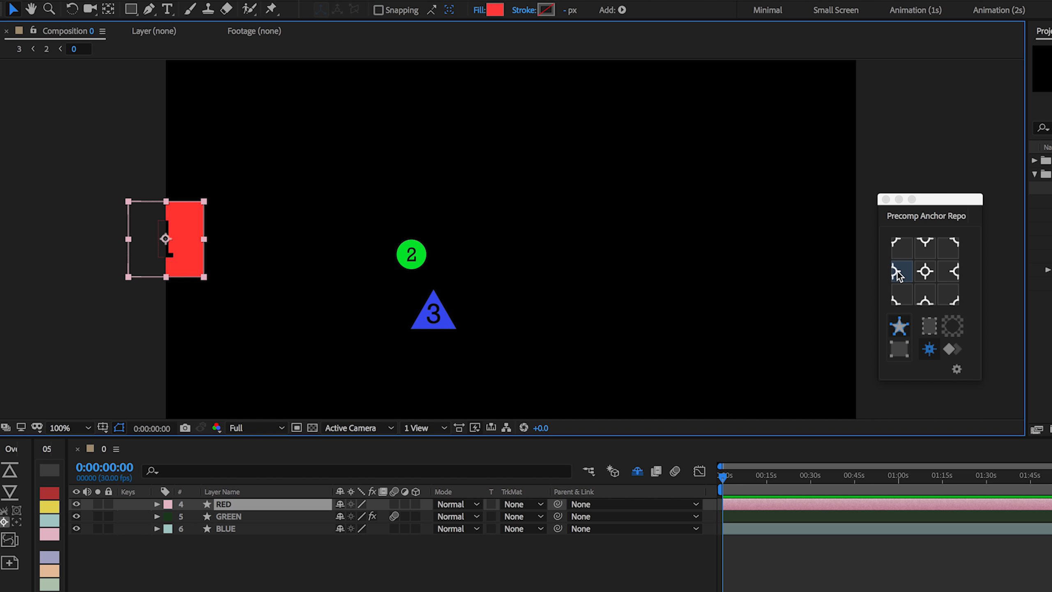
{"action": "key", "text": "comma"}
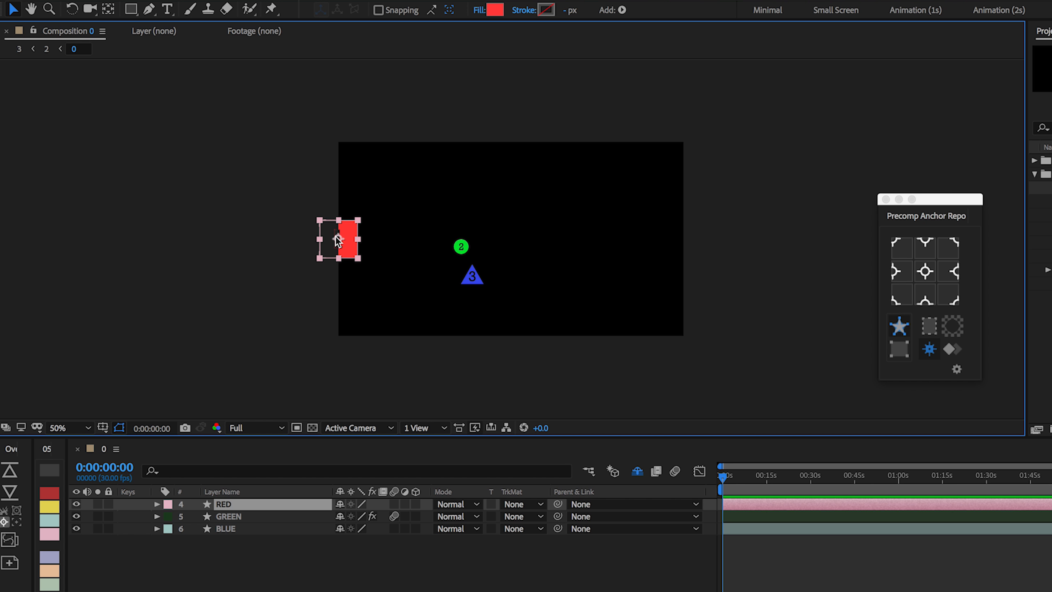
{"action": "left_click", "coordinate": [950, 272]}
{"action": "left_click", "coordinate": [935, 247]}
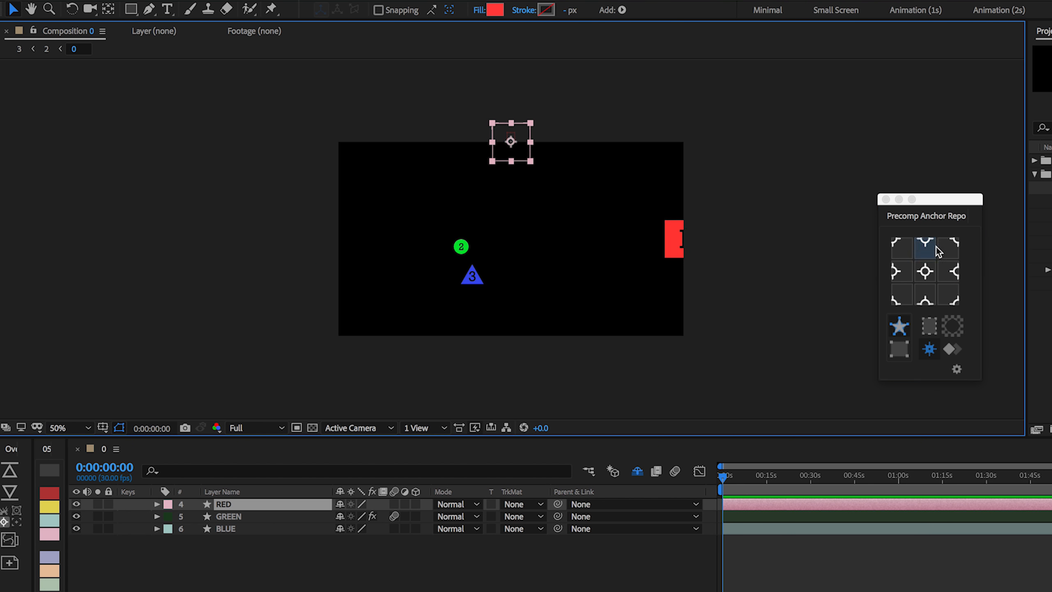
{"action": "left_click", "coordinate": [942, 248]}
{"action": "left_click", "coordinate": [926, 270]}
{"action": "left_click", "coordinate": [621, 203]}
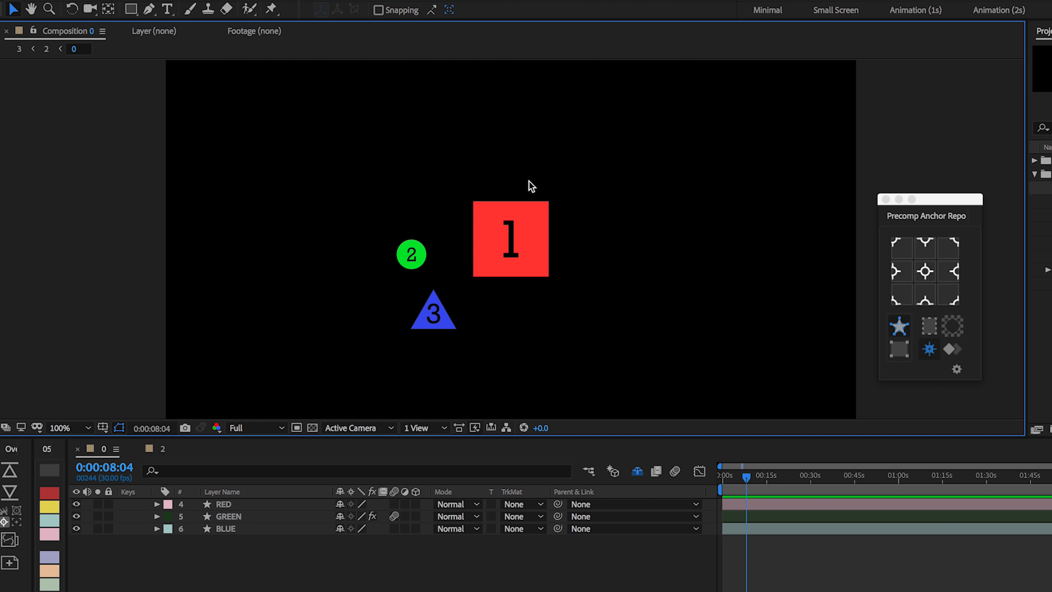
{"action": "left_click", "coordinate": [512, 235]}
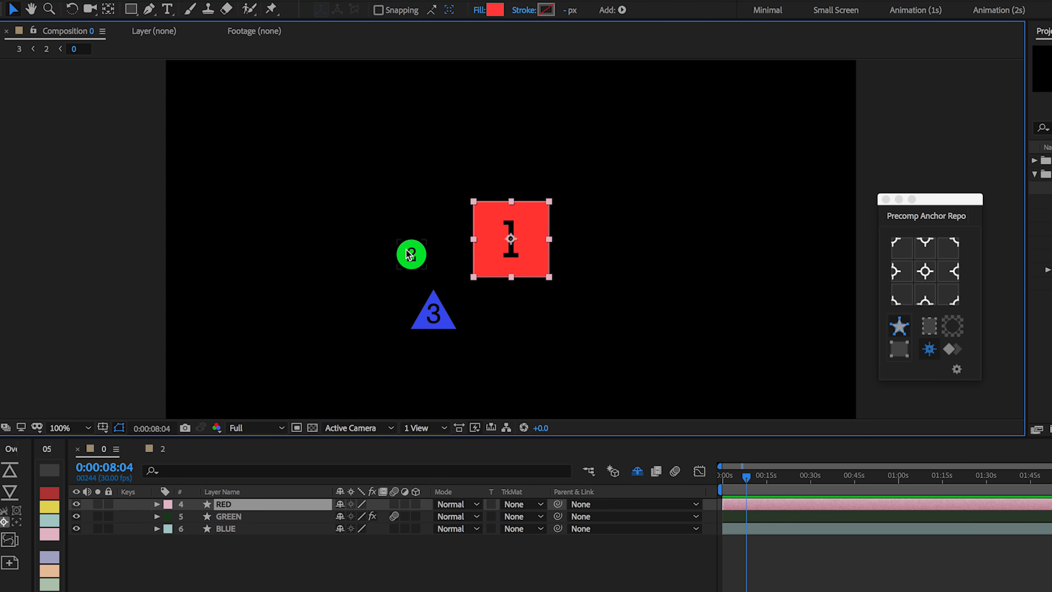
{"action": "left_click_drag", "start_coordinate": [402, 247], "coordinate": [487, 287]}
{"action": "left_click", "coordinate": [536, 321]}
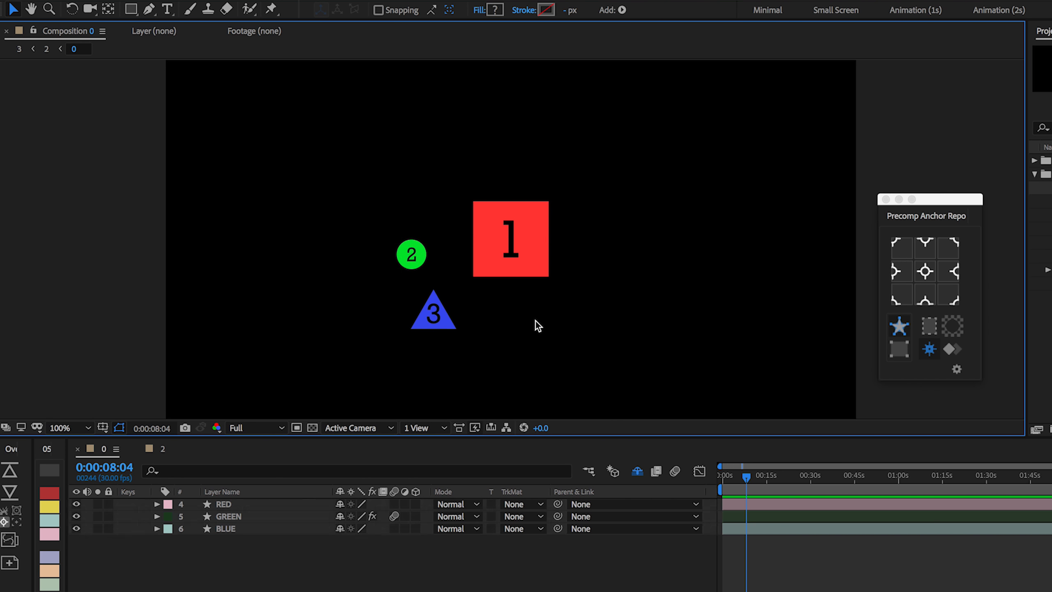
Open composition 2 and reposition its nested [0] layer on the canvas
{"action": "left_click", "coordinate": [47, 49]}
{"action": "left_click_drag", "start_coordinate": [442, 230], "coordinate": [414, 235]}
{"action": "scroll", "coordinate": [512, 239], "scroll_direction": "up", "scroll_amount": 1}
{"action": "left_click_drag", "start_coordinate": [477, 232], "coordinate": [568, 261]}
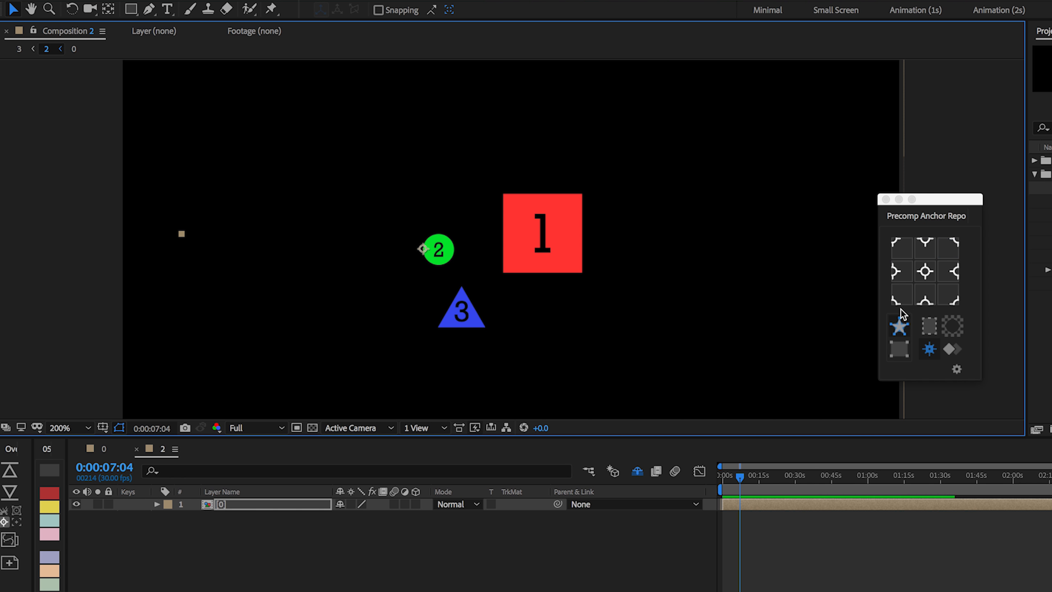
Cycle the nested [0] layer's anchor point around the edges of its visible contents, ending at their lower-left corner
{"action": "left_click", "coordinate": [925, 242]}
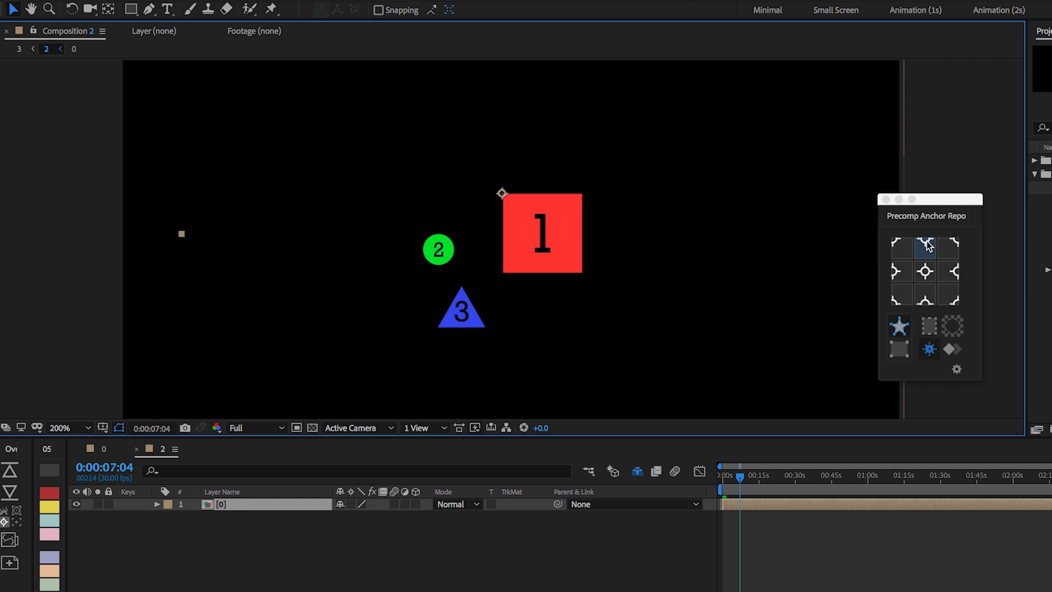
{"action": "left_click", "coordinate": [948, 270]}
{"action": "left_click", "coordinate": [896, 271]}
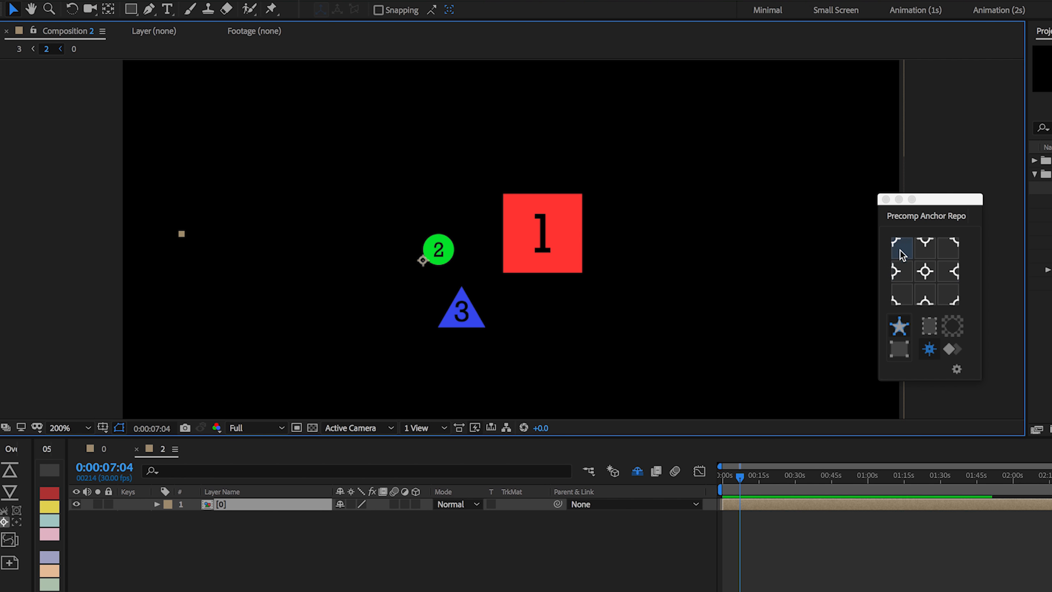
{"action": "left_click", "coordinate": [899, 244]}
{"action": "left_click", "coordinate": [923, 295]}
{"action": "left_click", "coordinate": [896, 295]}
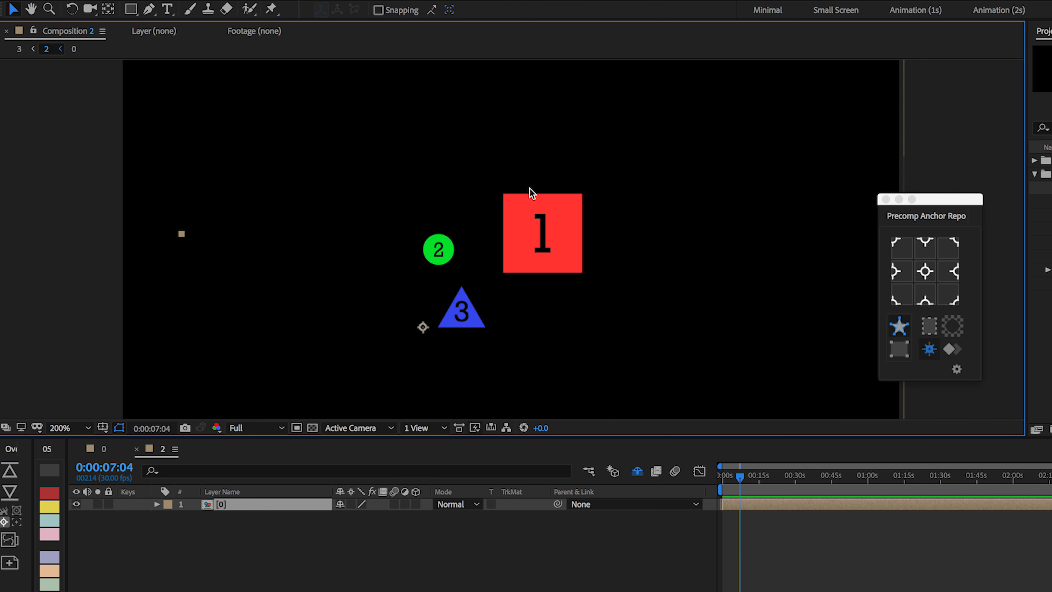
Place two copies of the nested [0] layer side by side in composition 2 and open composition 3
{"action": "left_click_drag", "start_coordinate": [551, 230], "coordinate": [690, 208]}
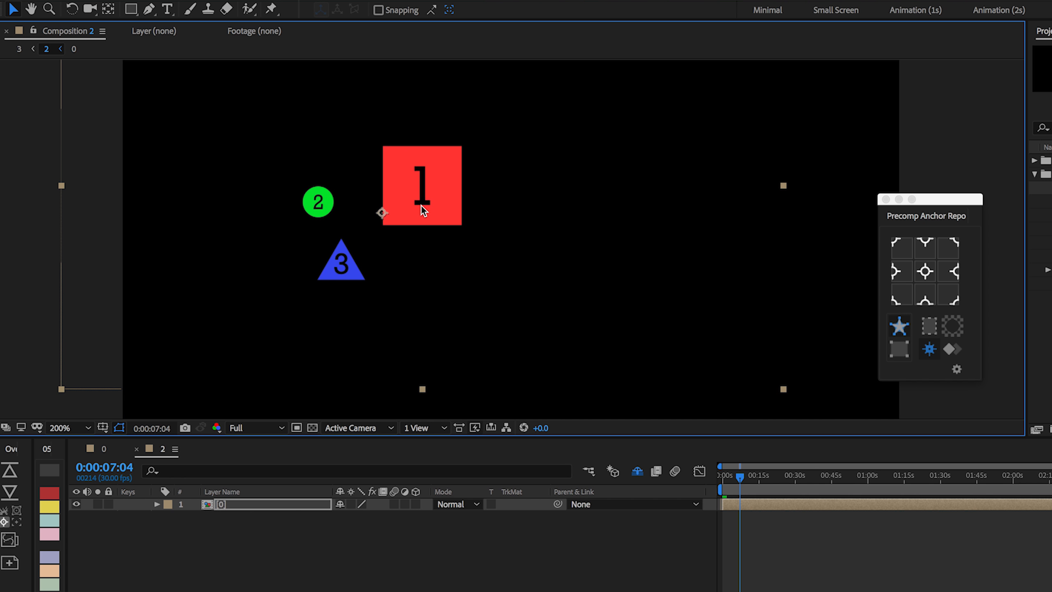
{"action": "key", "text": "super+d"}
{"action": "left_click", "coordinate": [20, 49]}
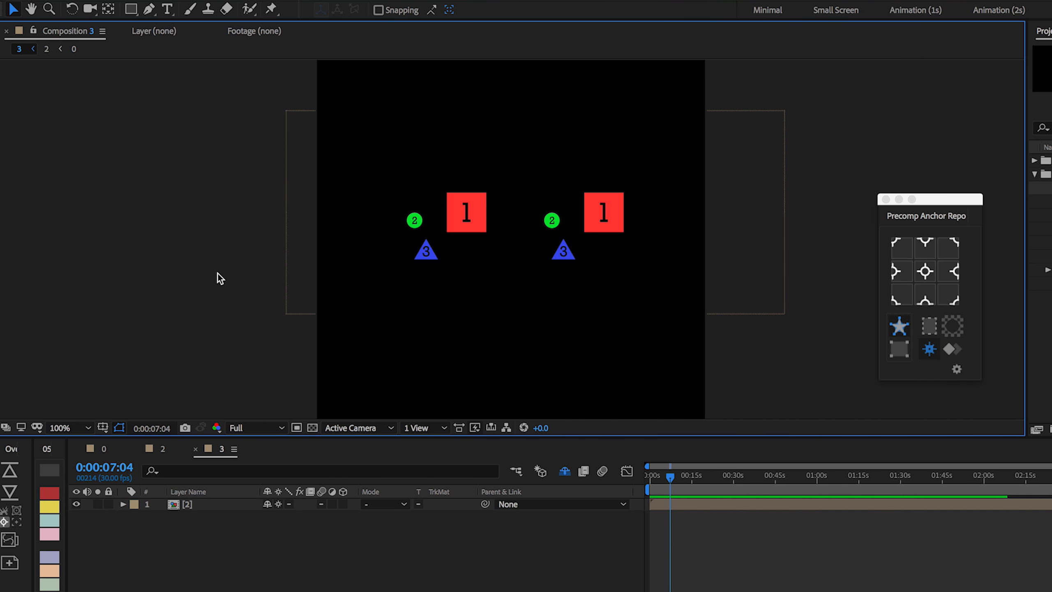
Examine how compositions 2 and 0 are nested, and return to composition 3
{"action": "left_click", "coordinate": [200, 507]}
{"action": "left_click", "coordinate": [47, 49]}
{"action": "left_click", "coordinate": [73, 49]}
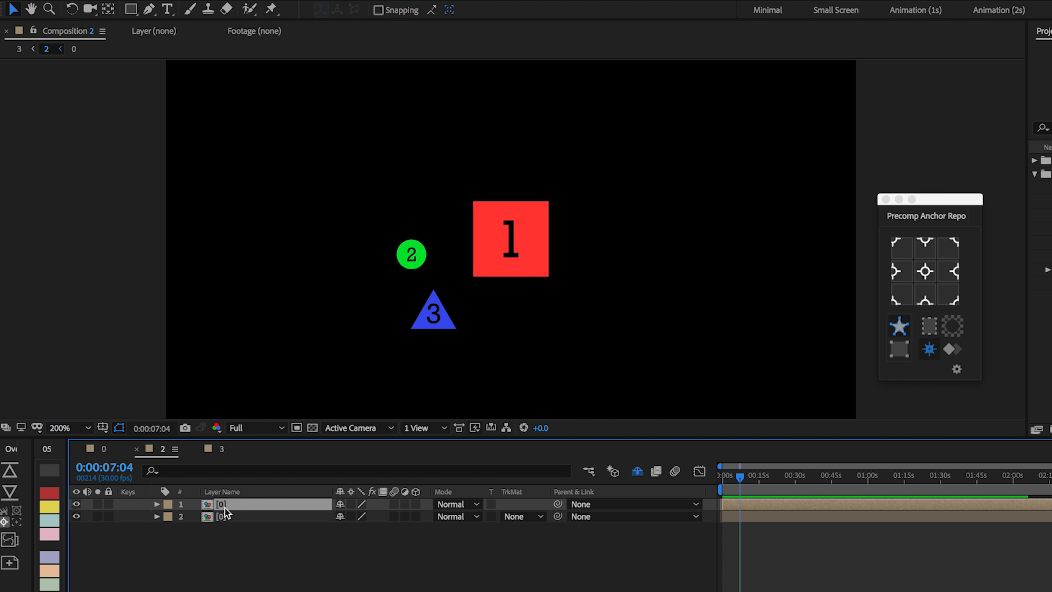
{"action": "left_click", "coordinate": [47, 49]}
{"action": "left_click", "coordinate": [19, 48]}
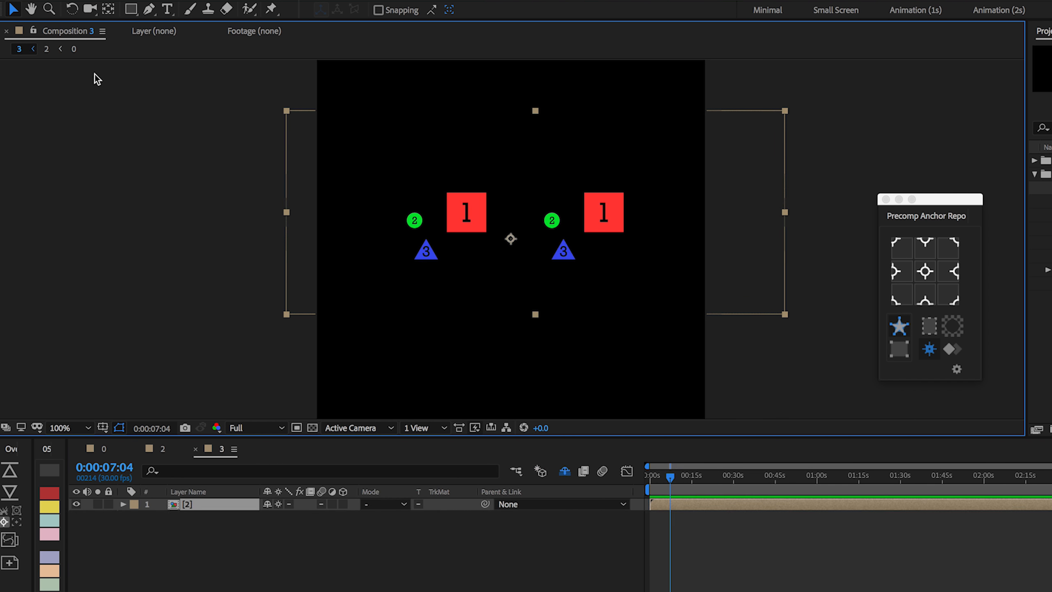
Shift the nested [2] layer slightly down and cycle its anchor point clockwise from its contents' upper-left corner to the lower-left corner
{"action": "left_click", "coordinate": [487, 350]}
{"action": "mouse_move", "coordinate": [499, 206]}
{"action": "left_mouse_down"}
{"action": "mouse_move", "coordinate": [457, 249]}
{"action": "mouse_move", "coordinate": [447, 245]}
{"action": "mouse_move", "coordinate": [500, 225]}
{"action": "left_mouse_up"}
{"action": "left_click", "coordinate": [894, 247]}
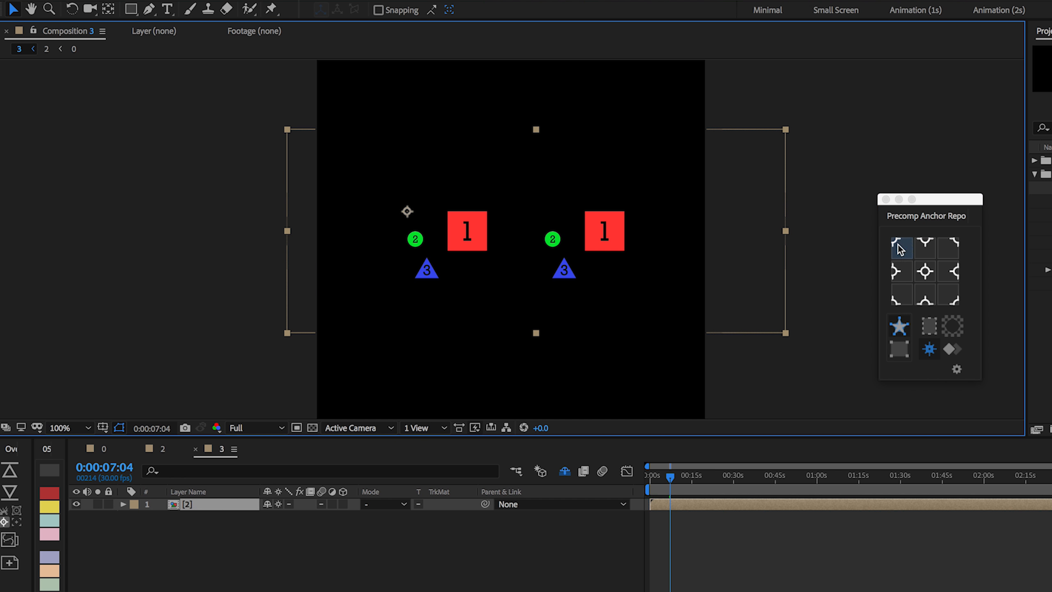
{"action": "left_click", "coordinate": [924, 243]}
{"action": "left_click", "coordinate": [953, 250]}
{"action": "left_click", "coordinate": [954, 272]}
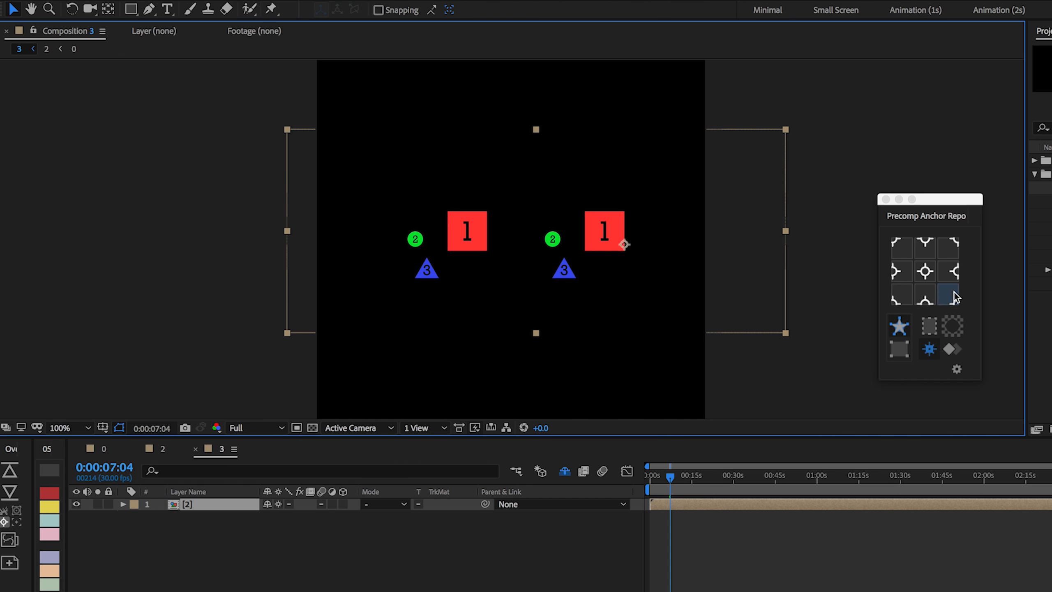
{"action": "left_click", "coordinate": [954, 295]}
{"action": "left_click", "coordinate": [924, 296]}
{"action": "left_click", "coordinate": [906, 293]}
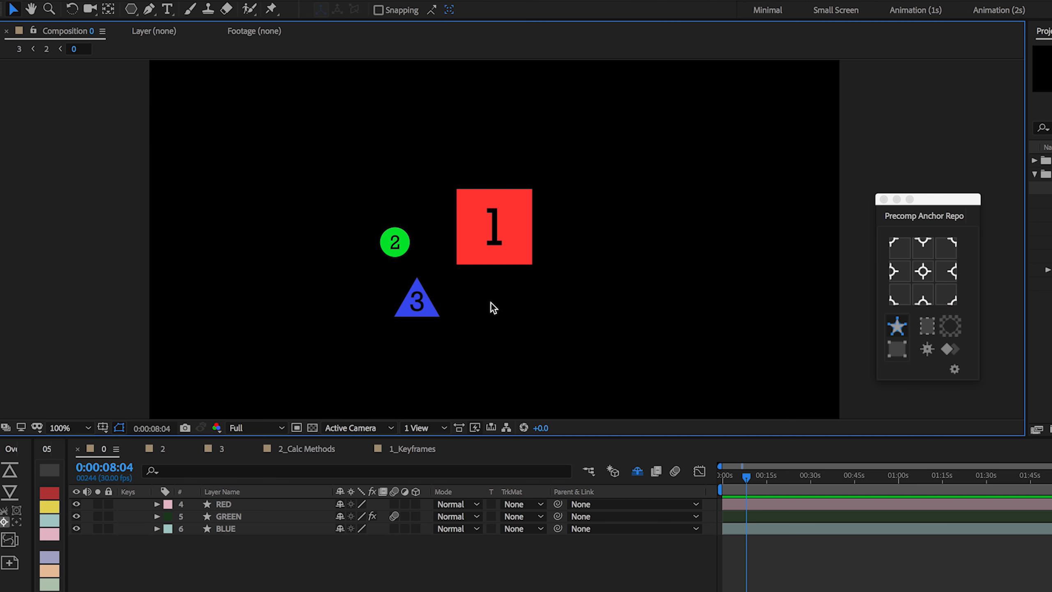
Show the bounds of the BLUE triangle in composition 0 and reveal the shy layers in the timeline
{"action": "left_click", "coordinate": [434, 312]}
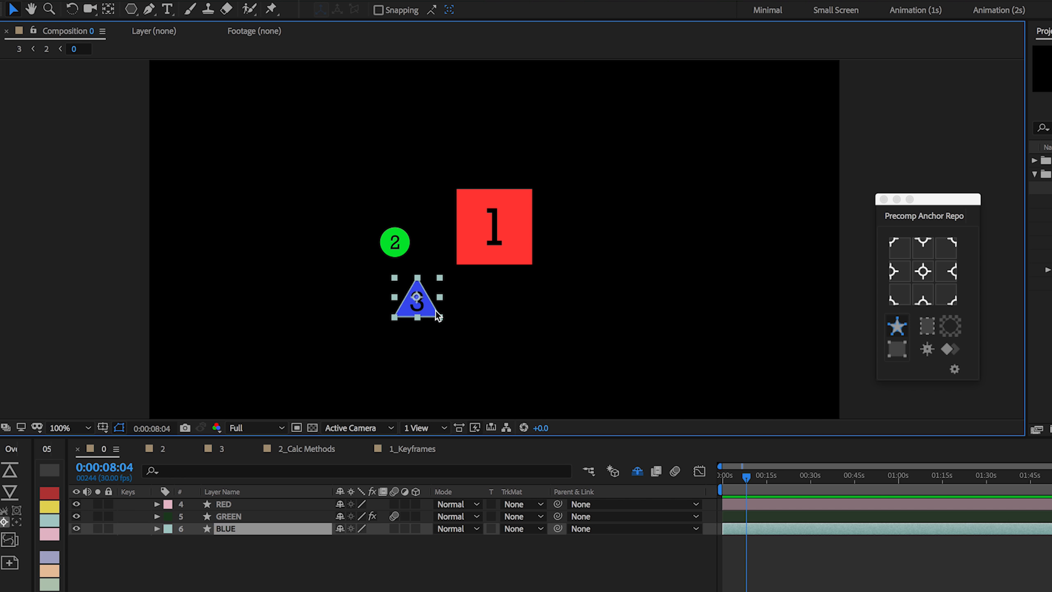
{"action": "left_click", "coordinate": [927, 326]}
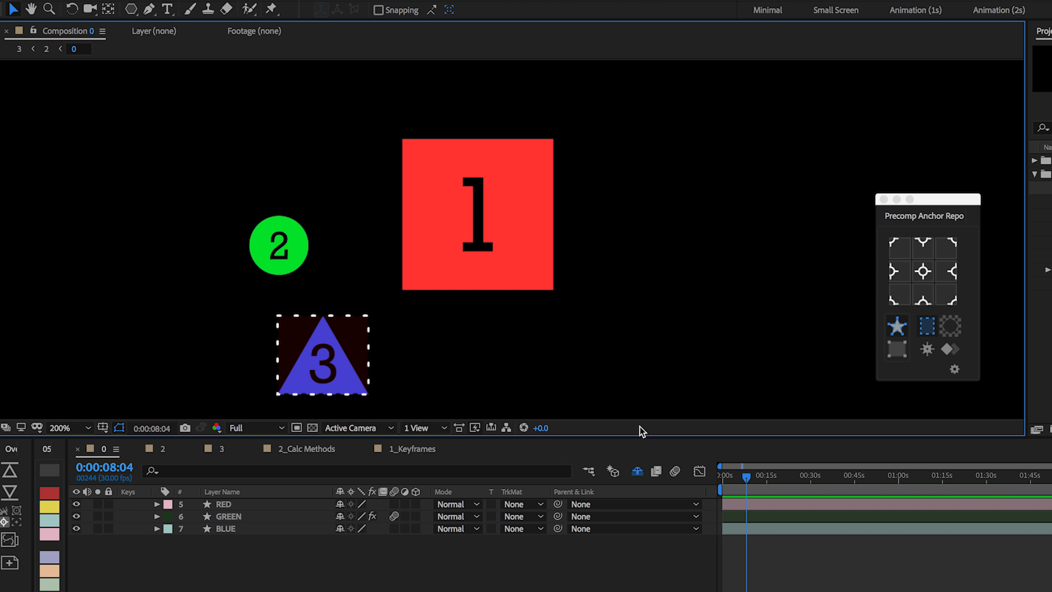
{"action": "left_click", "coordinate": [640, 472]}
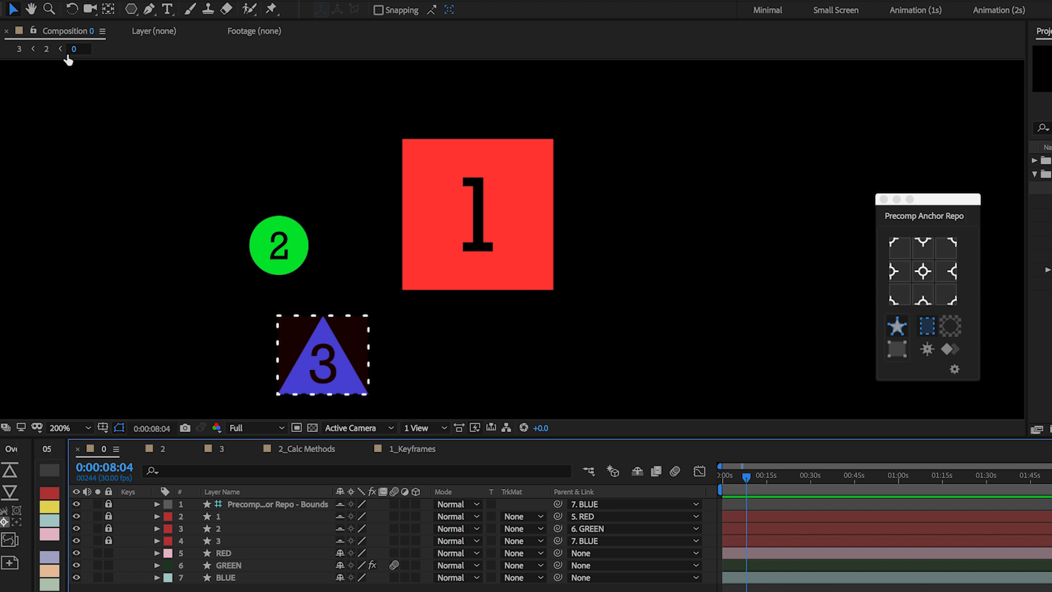
View the nested [0] layer in composition 2 and go back into composition 0
{"action": "left_click", "coordinate": [50, 51]}
{"action": "left_click_drag", "start_coordinate": [479, 229], "coordinate": [506, 226]}
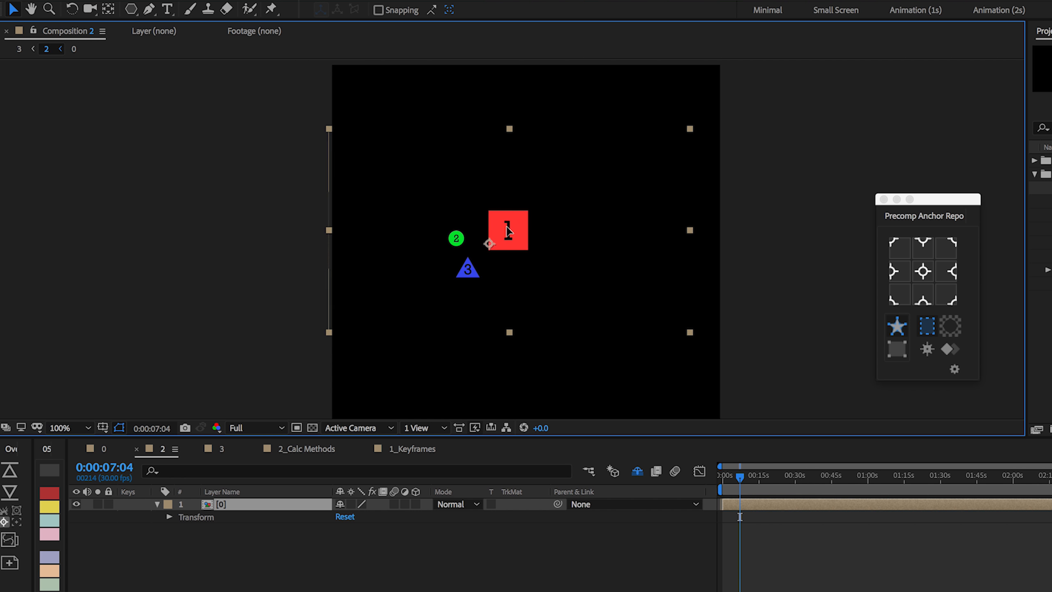
{"action": "double_click", "coordinate": [505, 225]}
{"action": "left_click", "coordinate": [469, 227]}
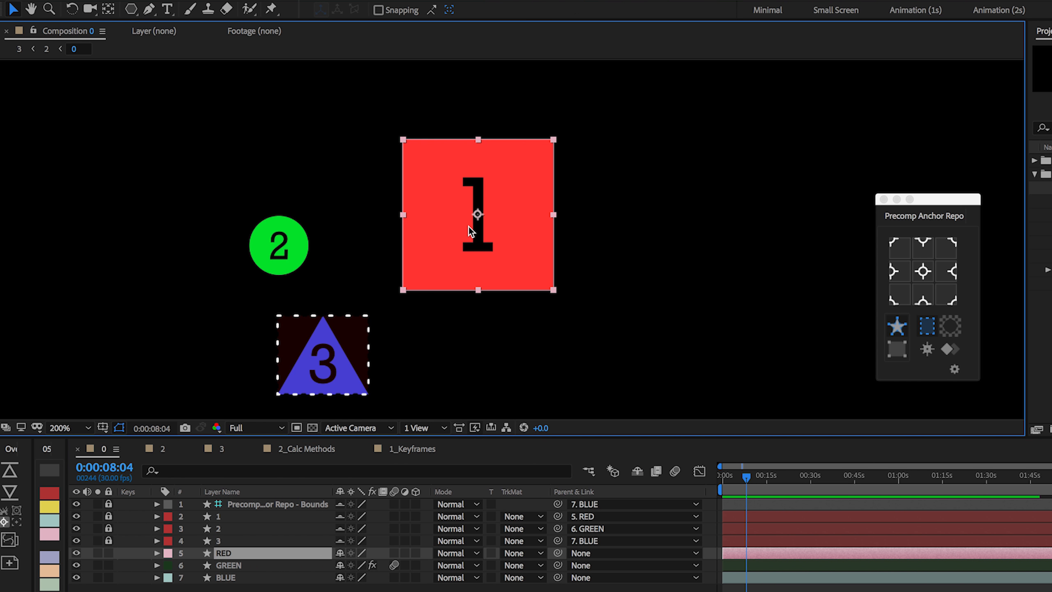
{"action": "left_click", "coordinate": [166, 188]}
Switch the bounds display to the GREEN circle and on to the RED square, and turn it off
{"action": "left_click", "coordinate": [253, 240]}
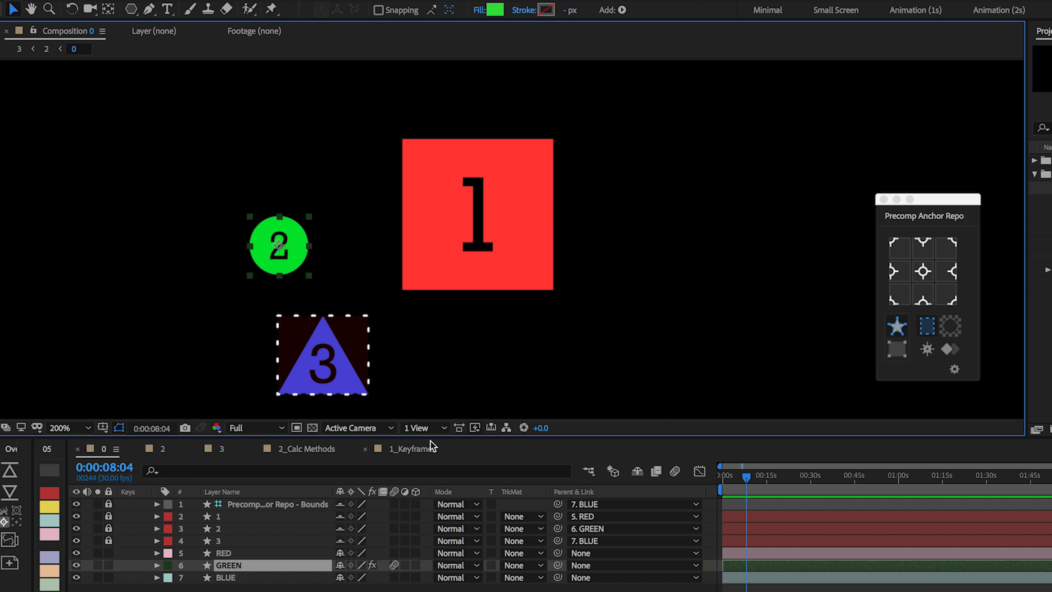
{"action": "left_click", "coordinate": [922, 327]}
{"action": "left_click", "coordinate": [524, 210]}
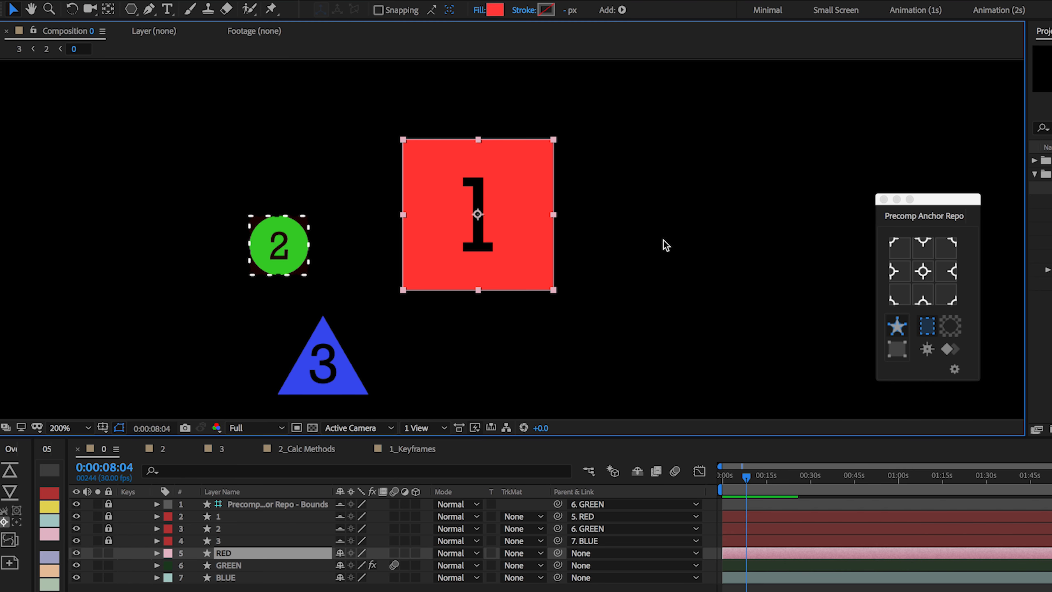
{"action": "left_click", "coordinate": [929, 326]}
{"action": "left_click", "coordinate": [743, 215]}
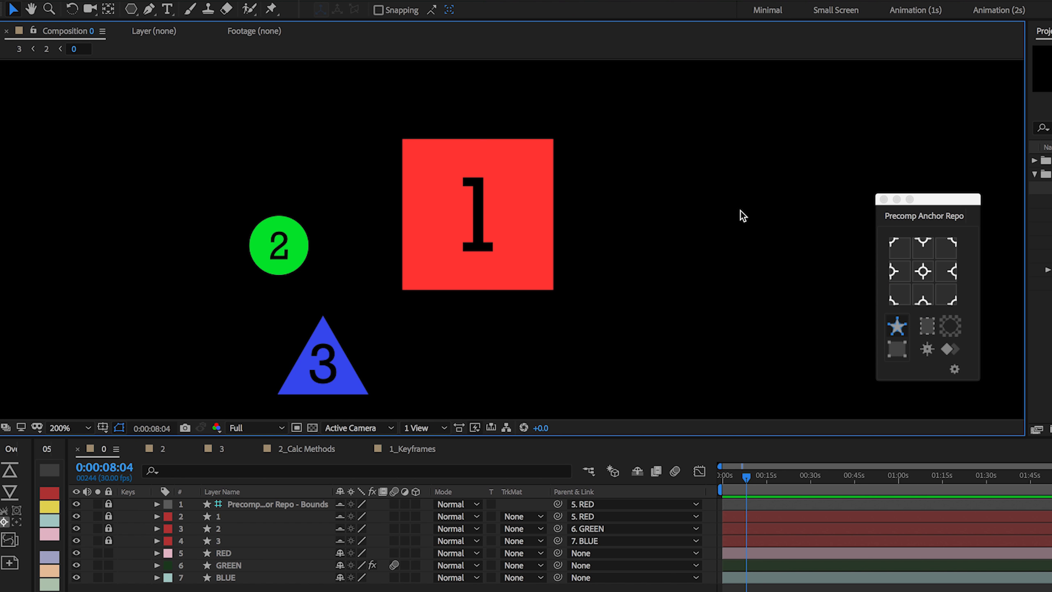
Display the content bounds of the nested [0] layer in composition 2 and expand the bounds layer's properties
{"action": "left_click", "coordinate": [47, 49]}
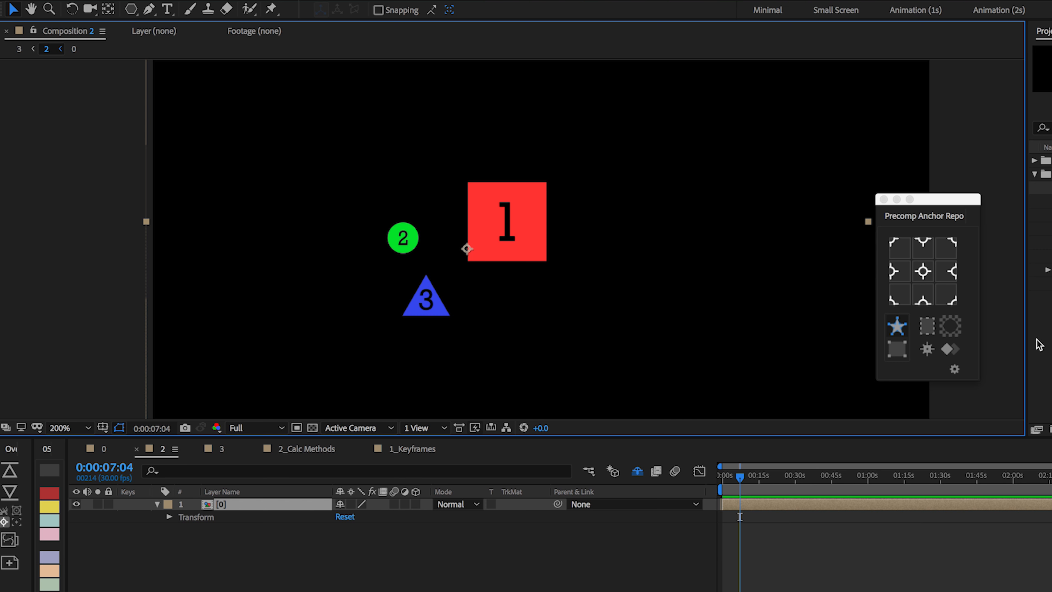
{"action": "left_click", "coordinate": [926, 327]}
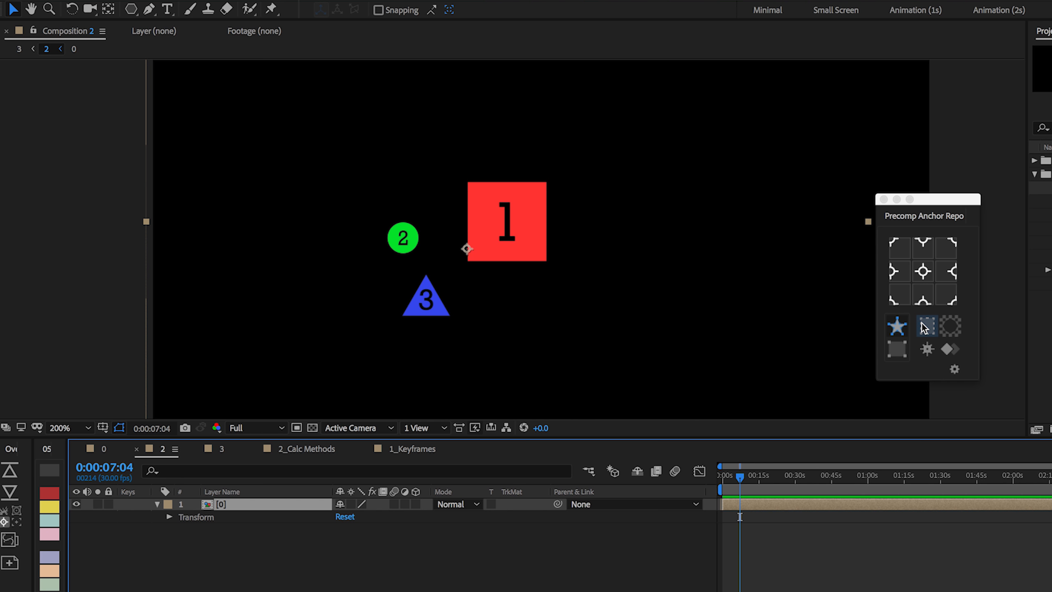
{"action": "left_click", "coordinate": [926, 327]}
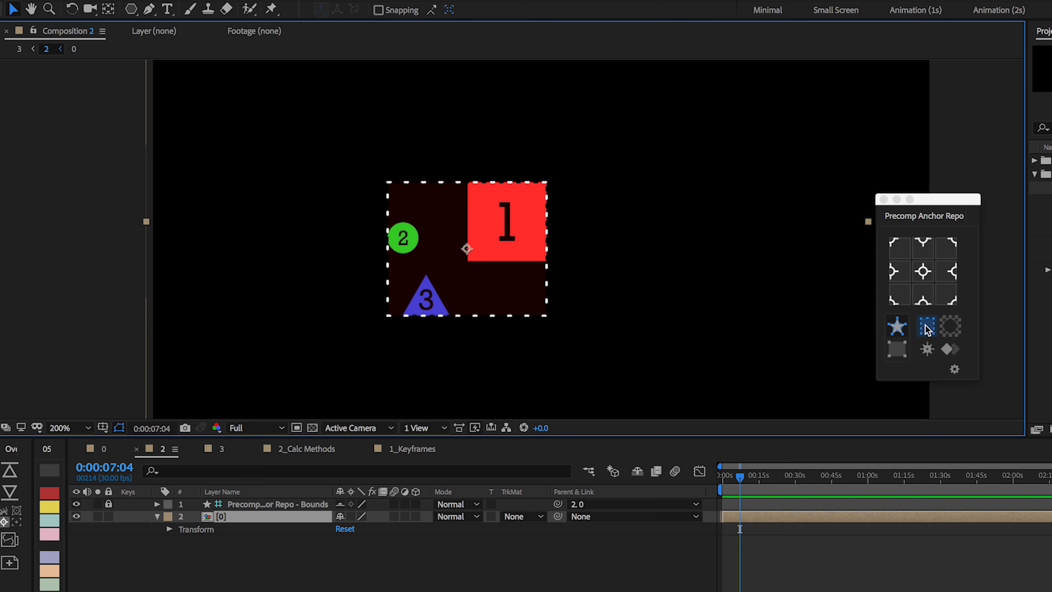
{"action": "left_click", "coordinate": [157, 504]}
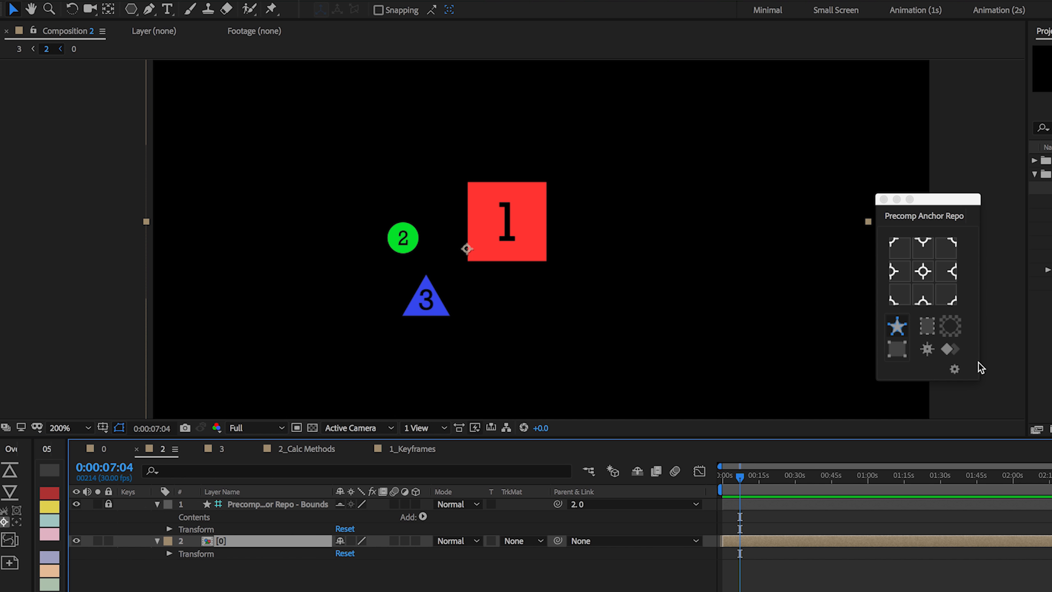
Toggle the content bounds display for the nested [0] layer in composition 2
{"action": "left_click", "coordinate": [931, 329]}
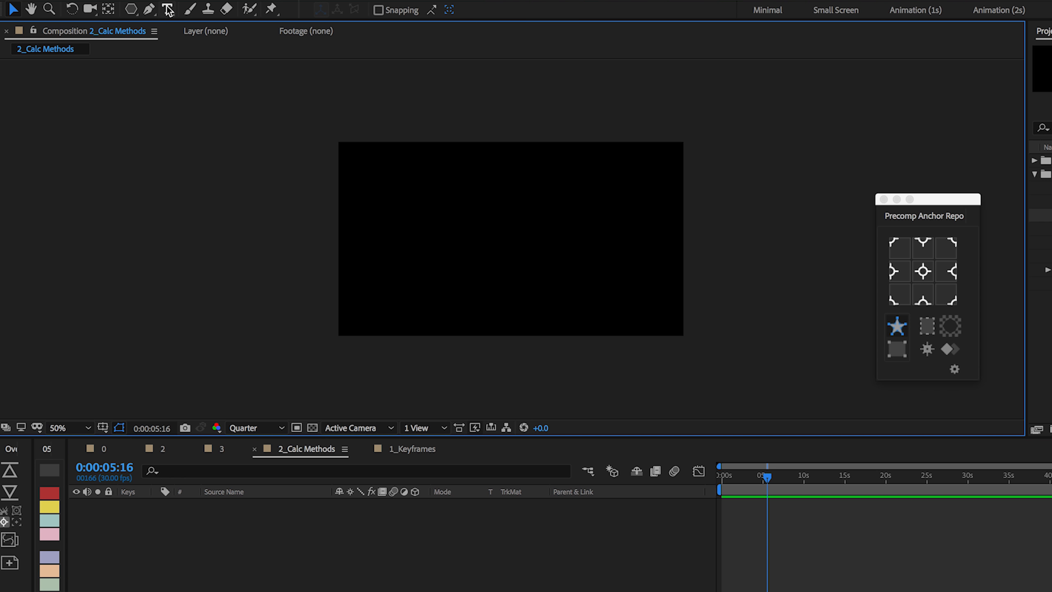
Draw a closed, irregular green shape with several sharp points in the 2_Calc Methods composition using the Pen tool
{"action": "left_click", "coordinate": [156, 9]}
{"action": "left_click", "coordinate": [443, 221]}
{"action": "left_click", "coordinate": [499, 182]}
{"action": "left_click", "coordinate": [506, 231]}
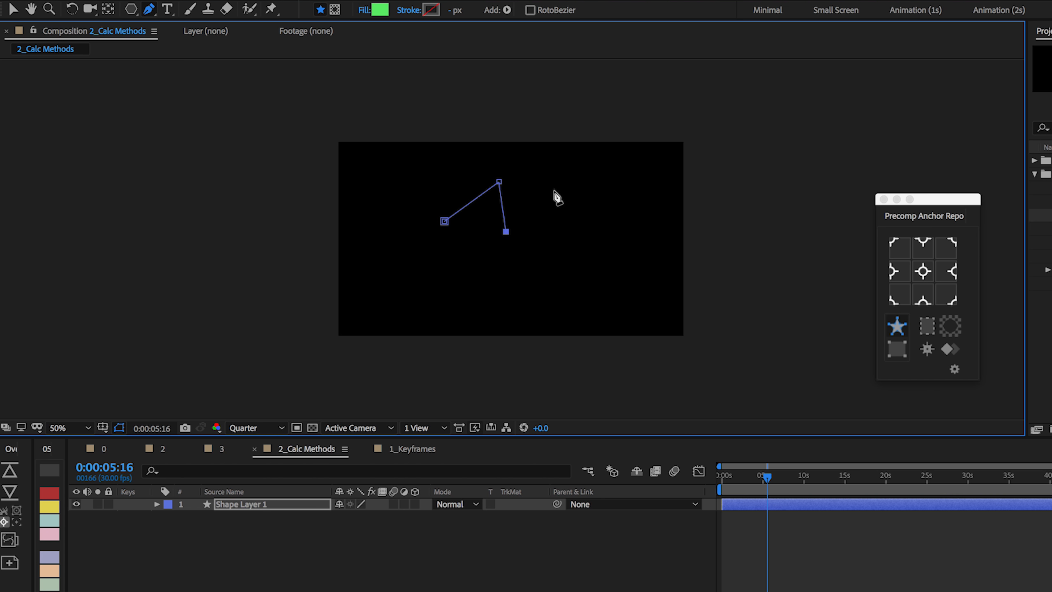
{"action": "left_click", "coordinate": [556, 187]}
{"action": "left_click", "coordinate": [574, 244]}
{"action": "left_click", "coordinate": [494, 268]}
{"action": "left_click", "coordinate": [482, 314]}
{"action": "left_click", "coordinate": [390, 291]}
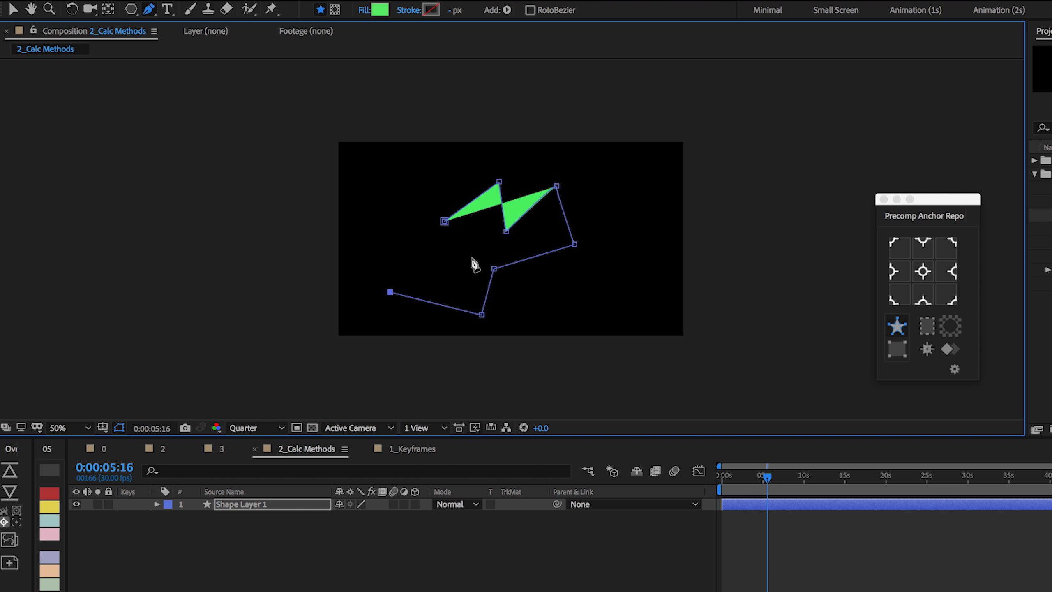
{"action": "left_click", "coordinate": [487, 245]}
{"action": "left_click", "coordinate": [341, 245]}
{"action": "left_click", "coordinate": [444, 221]}
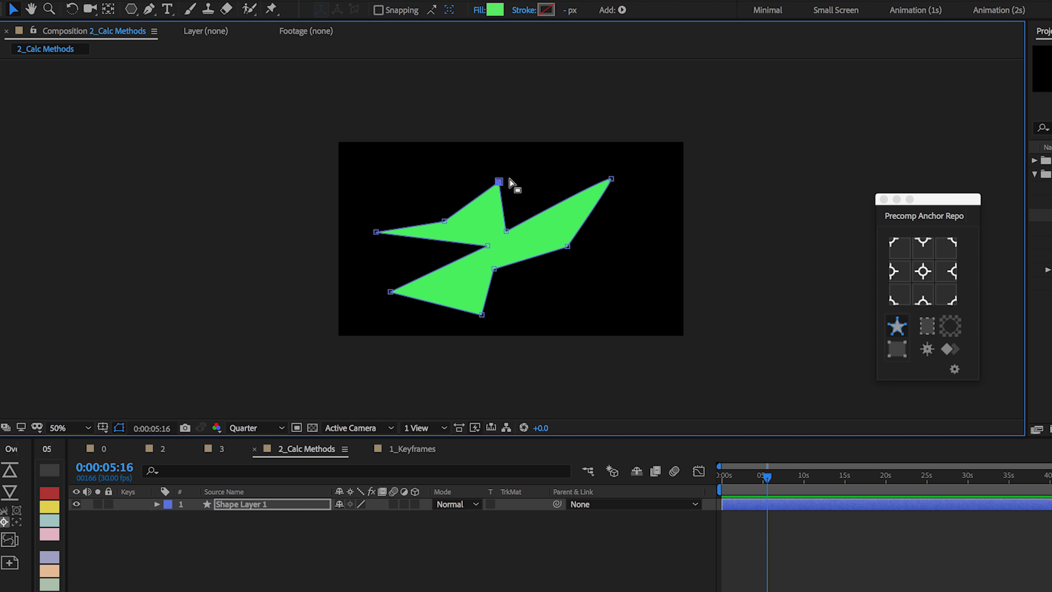
Switch the calculation method between bounding box and shape vertices with Shape Layer 1 selected
{"action": "left_click", "coordinate": [897, 349]}
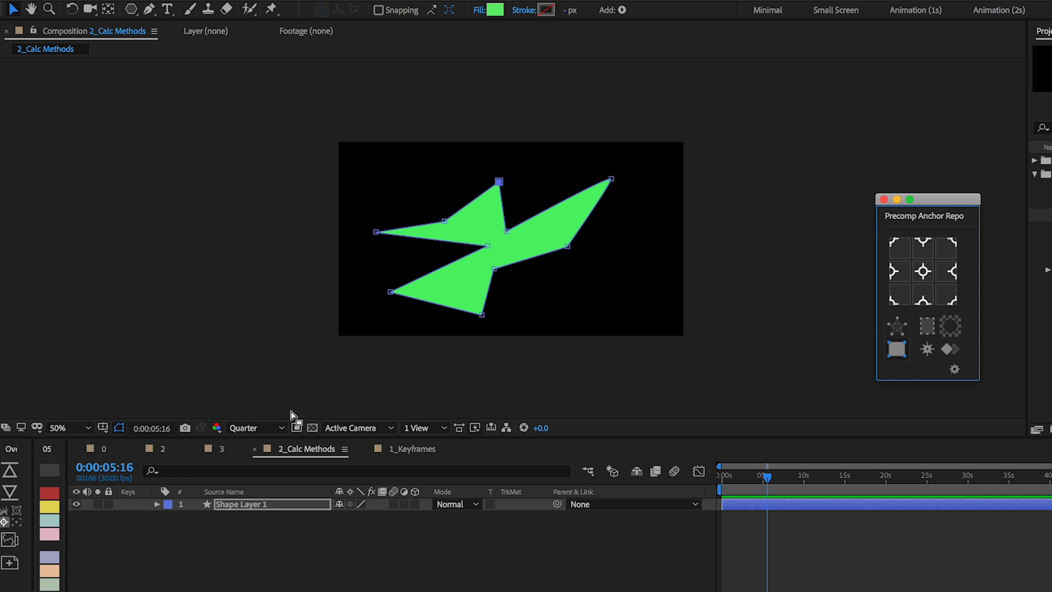
{"action": "left_click", "coordinate": [265, 503]}
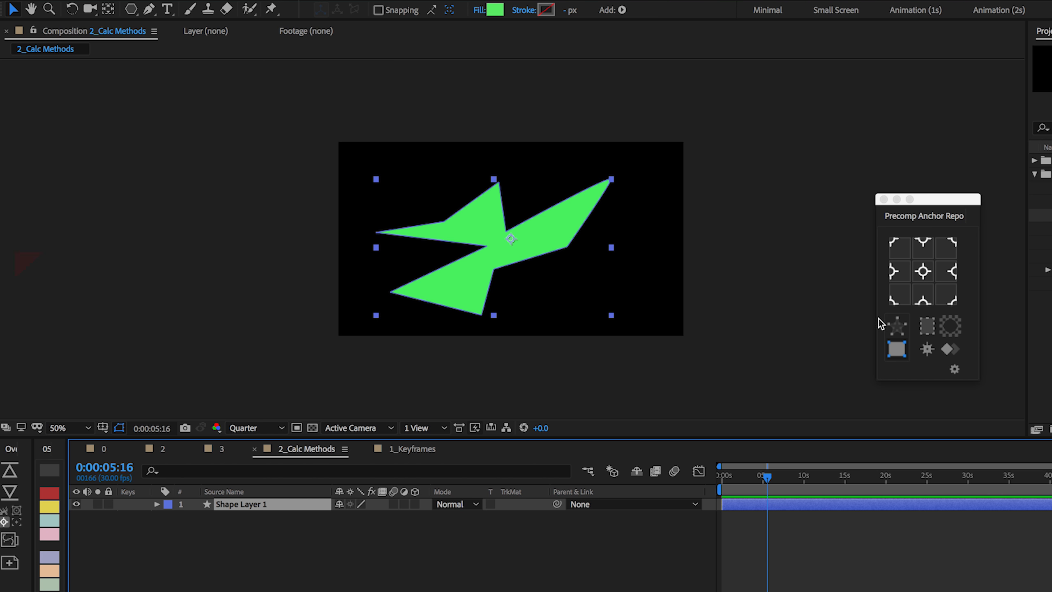
{"action": "left_click", "coordinate": [894, 326]}
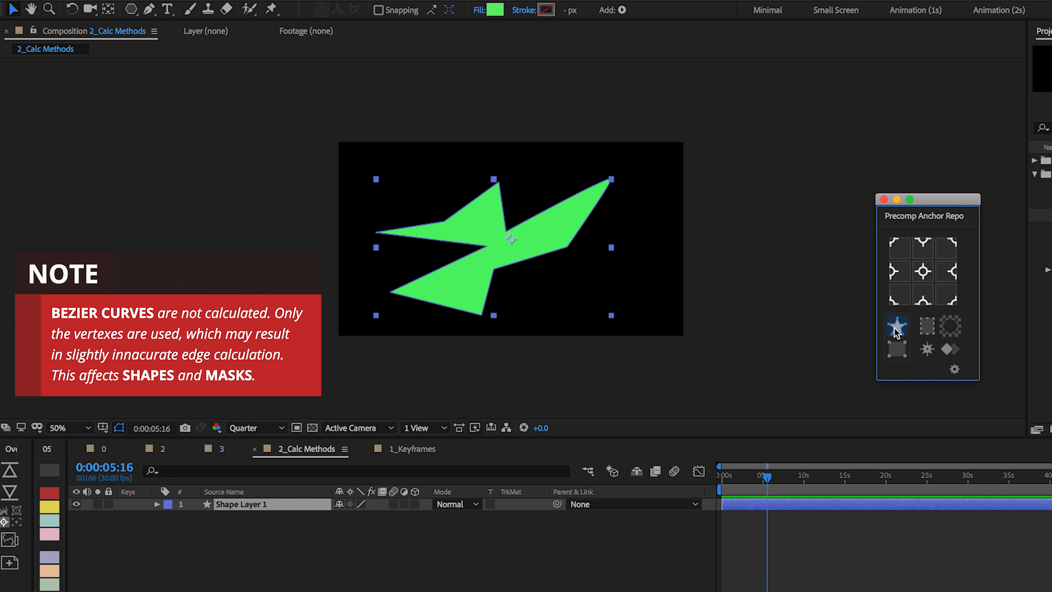
{"action": "left_click", "coordinate": [906, 357]}
{"action": "left_click", "coordinate": [906, 353]}
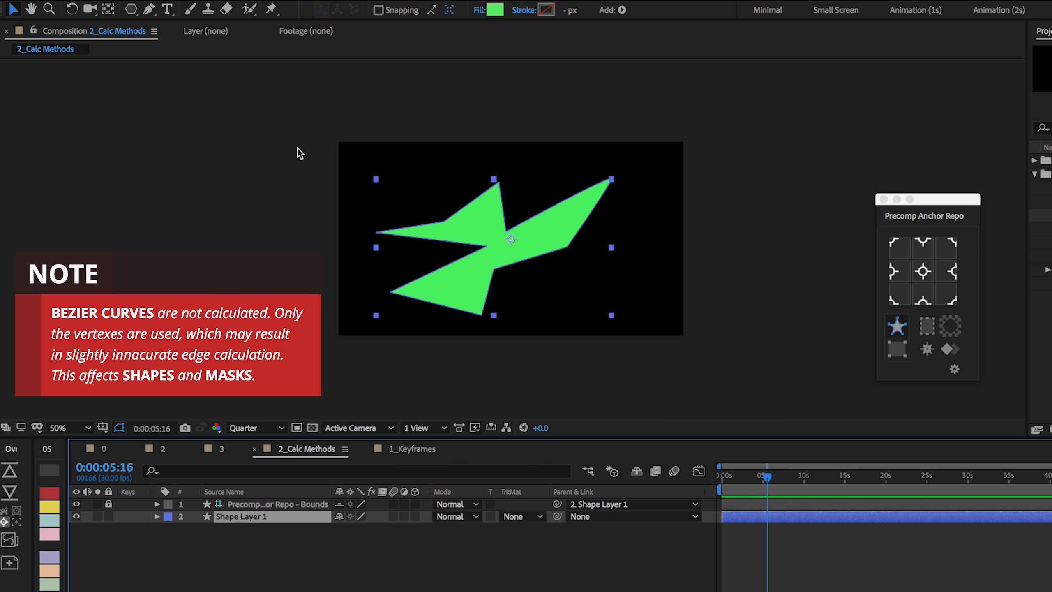
Pre-compose Shape Layer 1 as Shape Layer 1 Comp 3, moving all attributes into the new composition
{"action": "left_click", "coordinate": [245, 523]}
{"action": "key", "text": "ctrl+shift+c"}
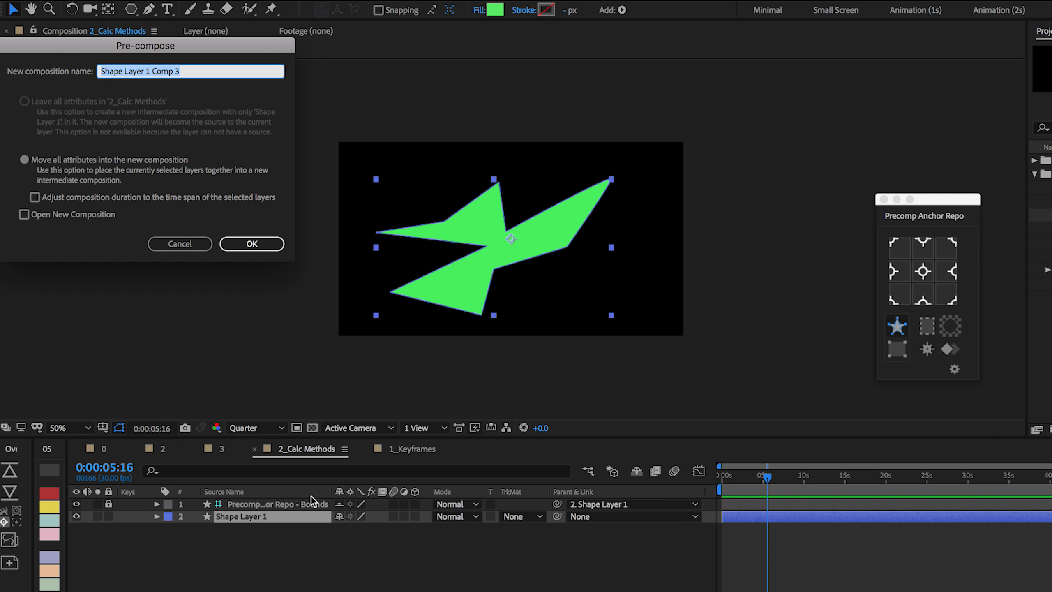
{"action": "key", "text": "Return"}
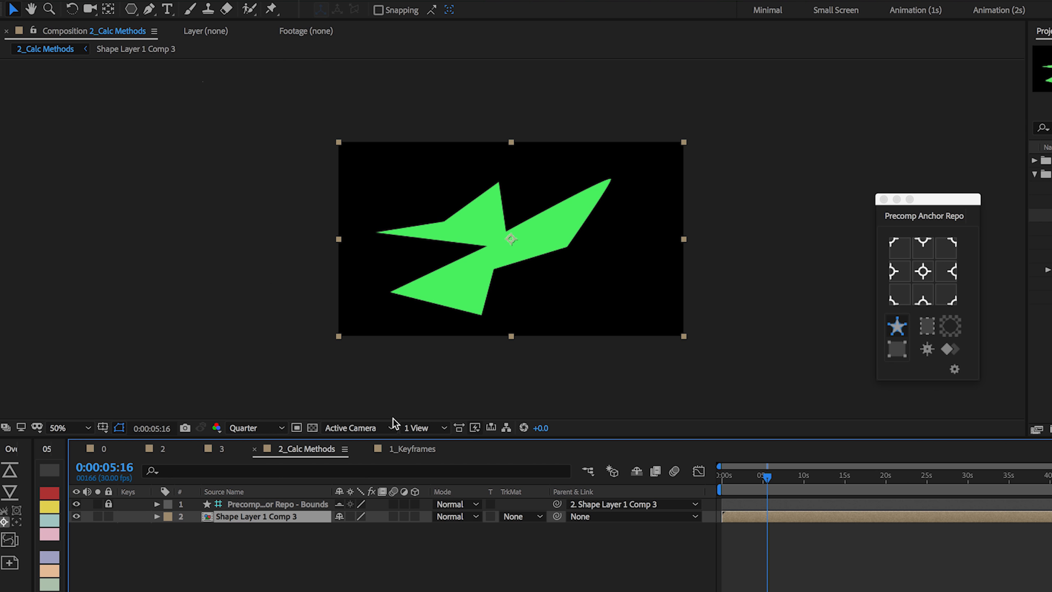
Rotate the green shape clockwise inside Shape Layer 1 Comp 3 and return to 2_Calc Methods
{"action": "double_click", "coordinate": [251, 518]}
{"action": "key", "text": "w"}
{"action": "left_click_drag", "start_coordinate": [427, 332], "coordinate": [564, 254]}
{"action": "key", "text": "v"}
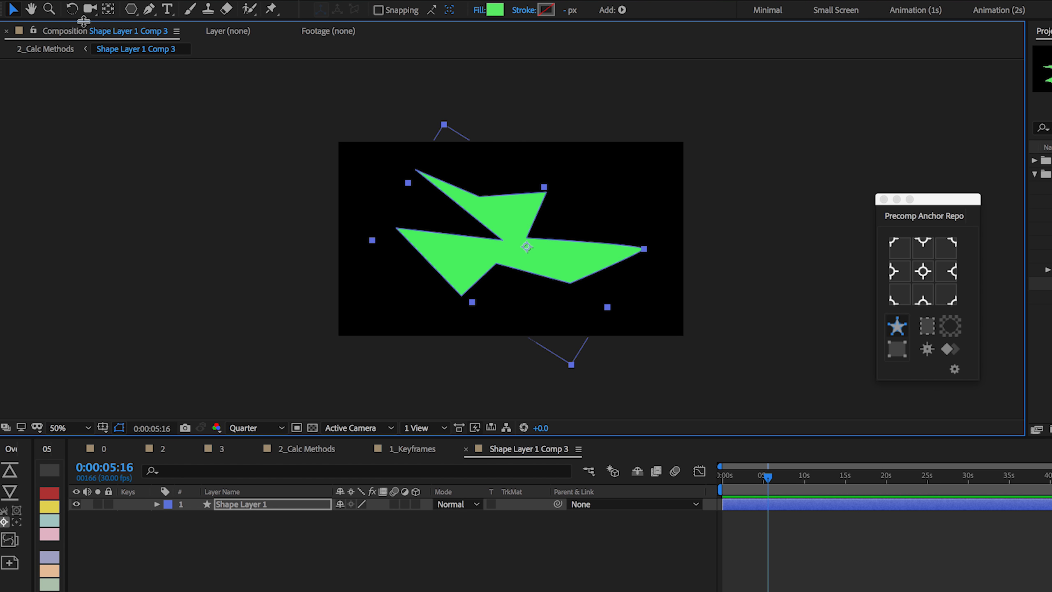
{"action": "left_click", "coordinate": [57, 50]}
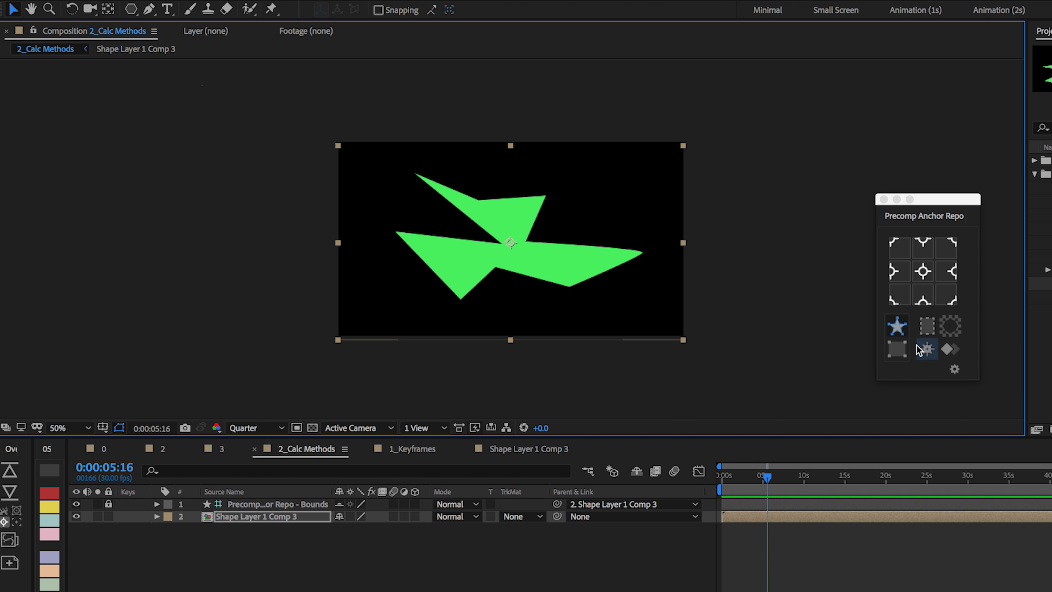
Display the content bounds of Shape Layer 1 Comp 3 with the vertex method, then with the bounding box method
{"action": "left_click", "coordinate": [895, 328]}
{"action": "left_click", "coordinate": [896, 329]}
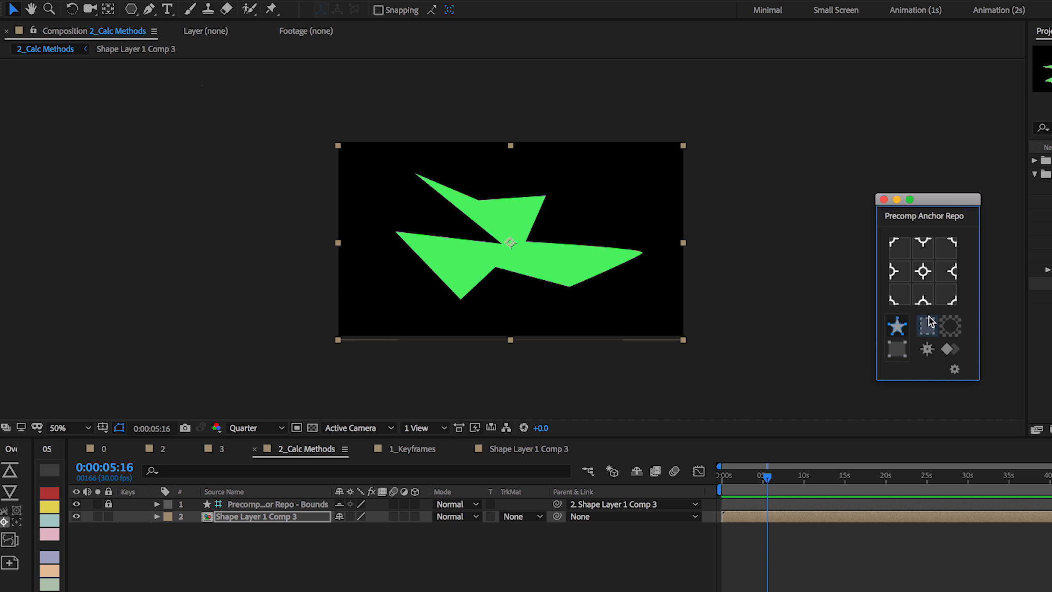
{"action": "left_click", "coordinate": [928, 326]}
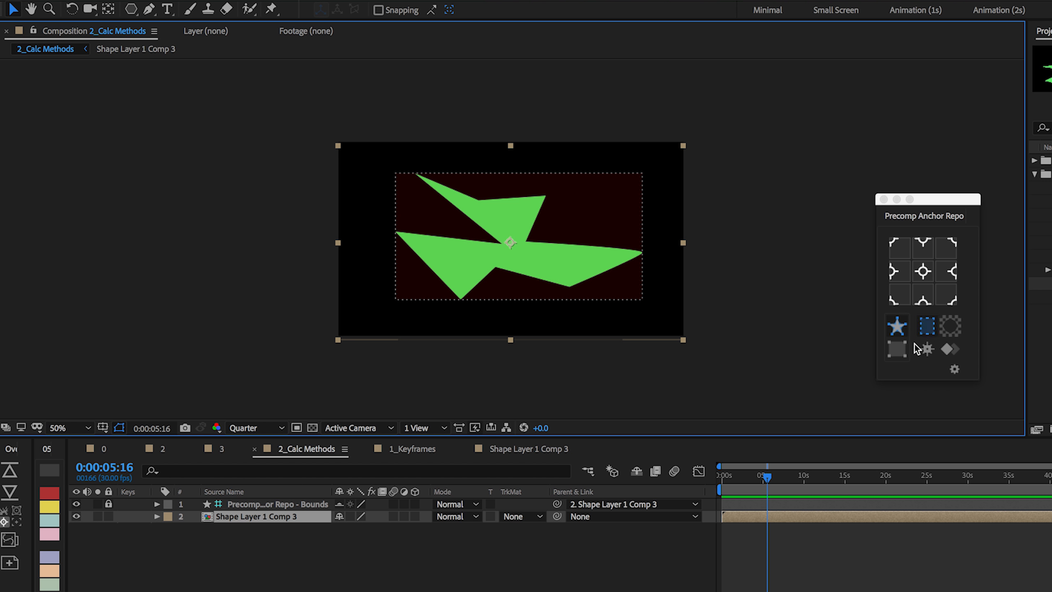
{"action": "left_click", "coordinate": [896, 348]}
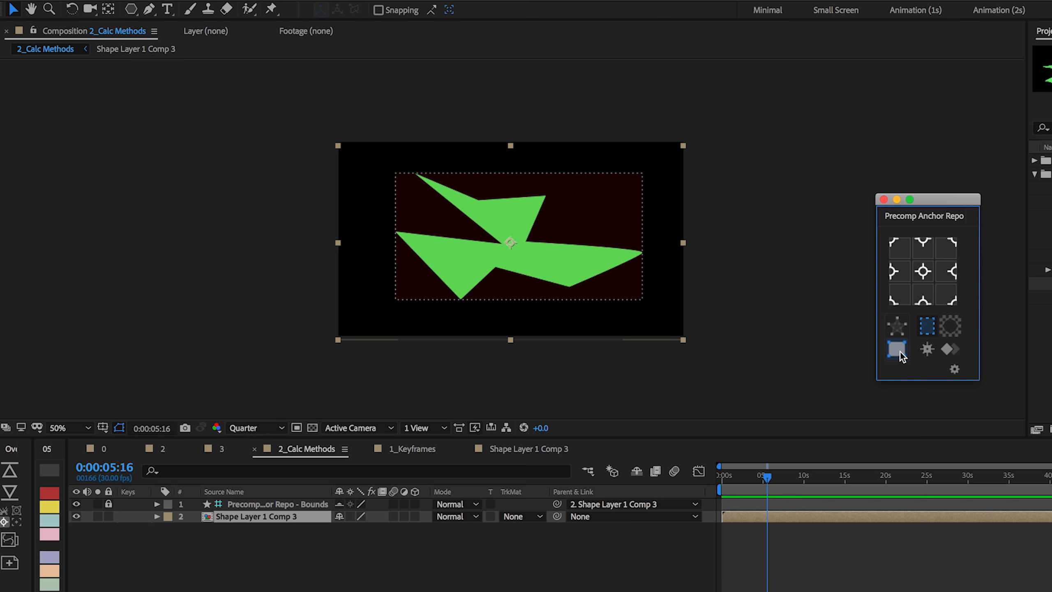
{"action": "left_click", "coordinate": [924, 330]}
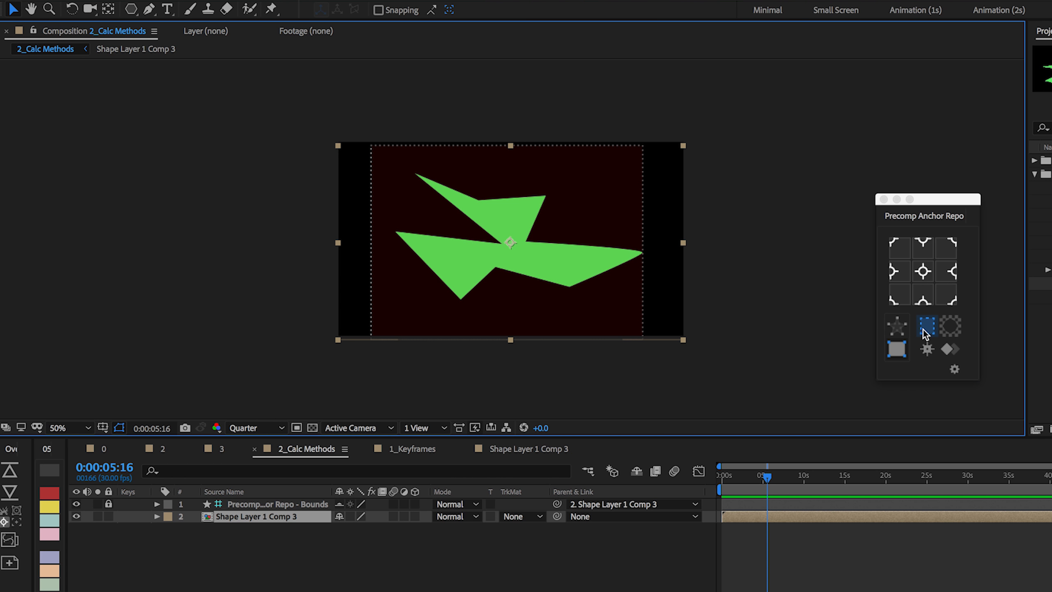
Examine the rotated shape's bounding box inside Shape Layer 1 Comp 3 and go back to 2_Calc Methods
{"action": "double_click", "coordinate": [260, 516]}
{"action": "left_click", "coordinate": [504, 200]}
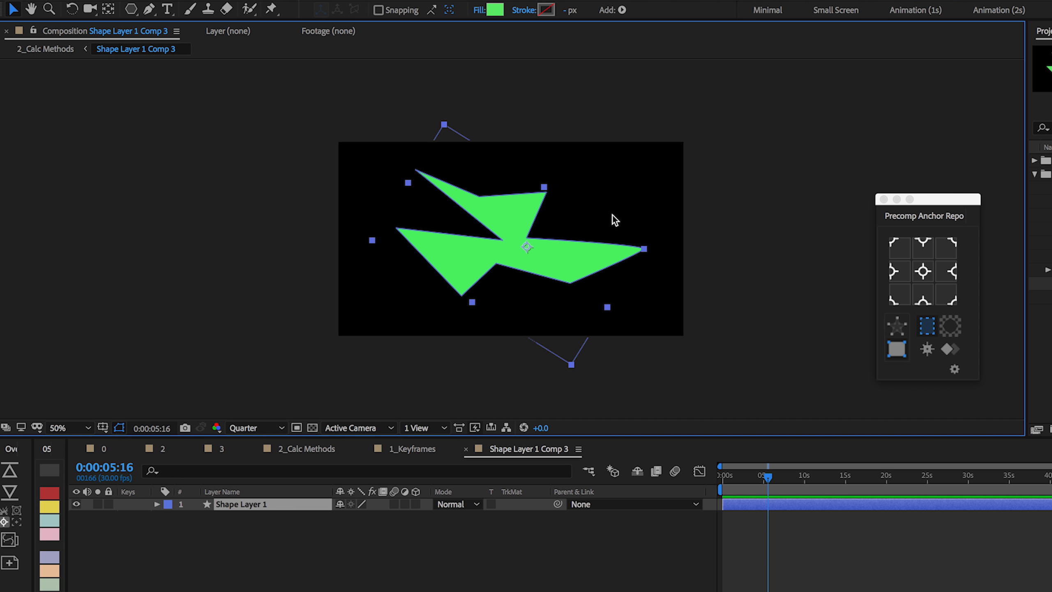
{"action": "left_click", "coordinate": [571, 377]}
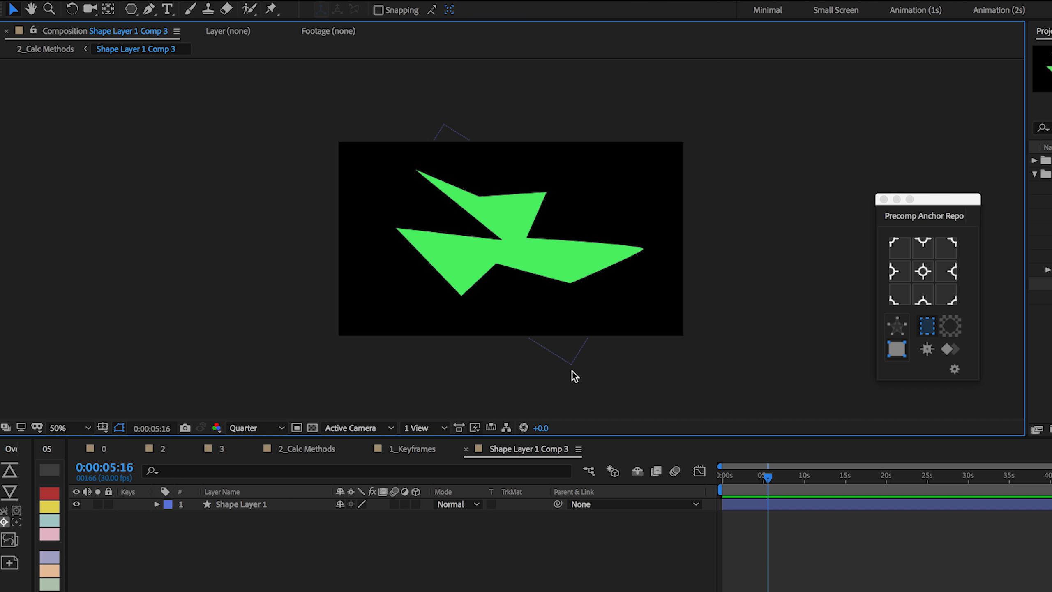
{"action": "left_click", "coordinate": [566, 348]}
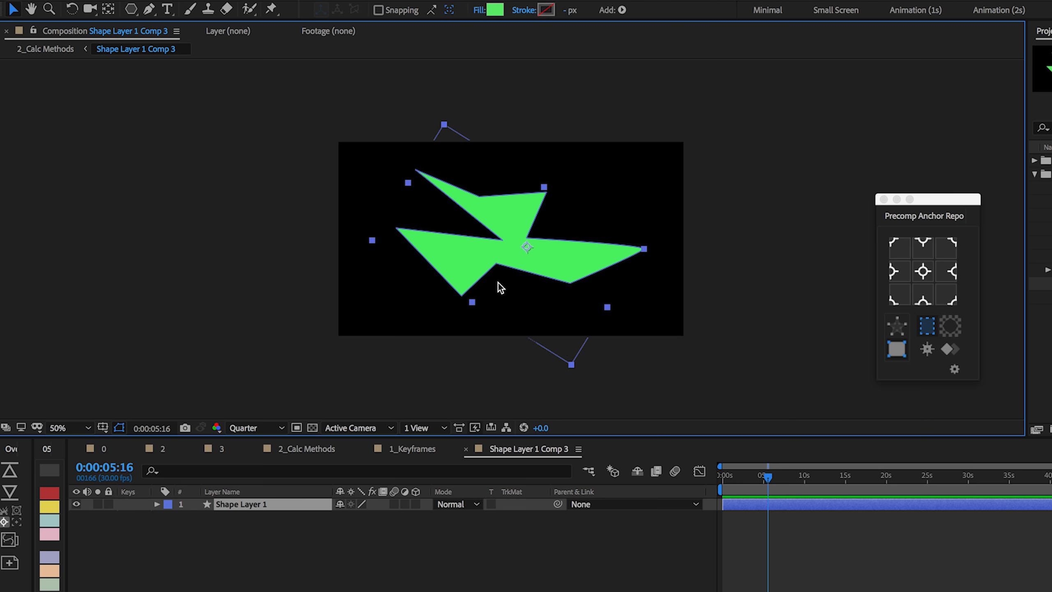
{"action": "left_click", "coordinate": [52, 49]}
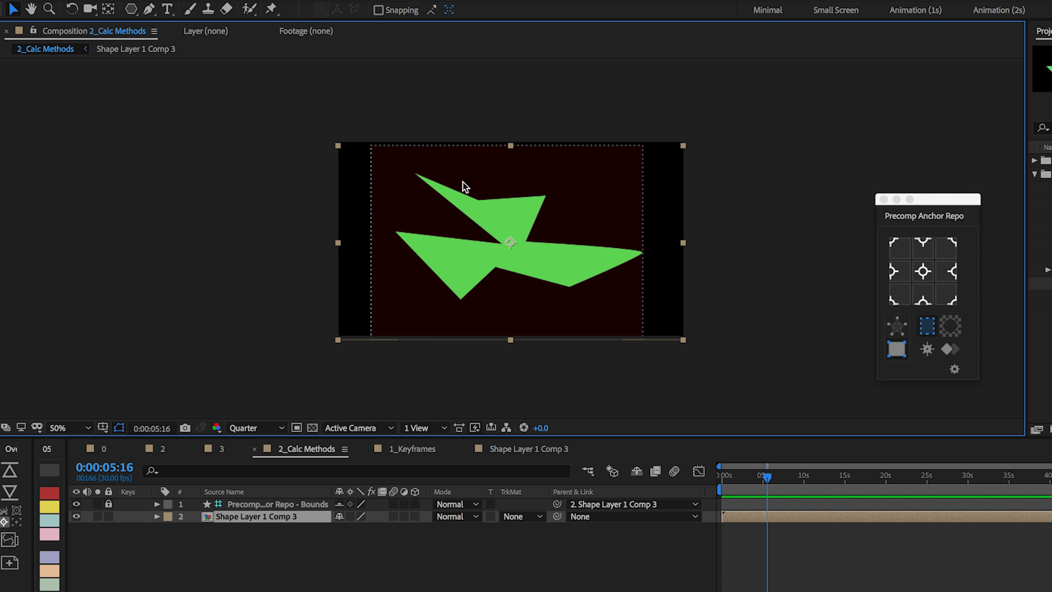
Try edge anchor positions on Shape Layer 1 Comp 3, including the top centre with the vertex calculation method
{"action": "left_click", "coordinate": [921, 297]}
{"action": "left_click", "coordinate": [907, 274]}
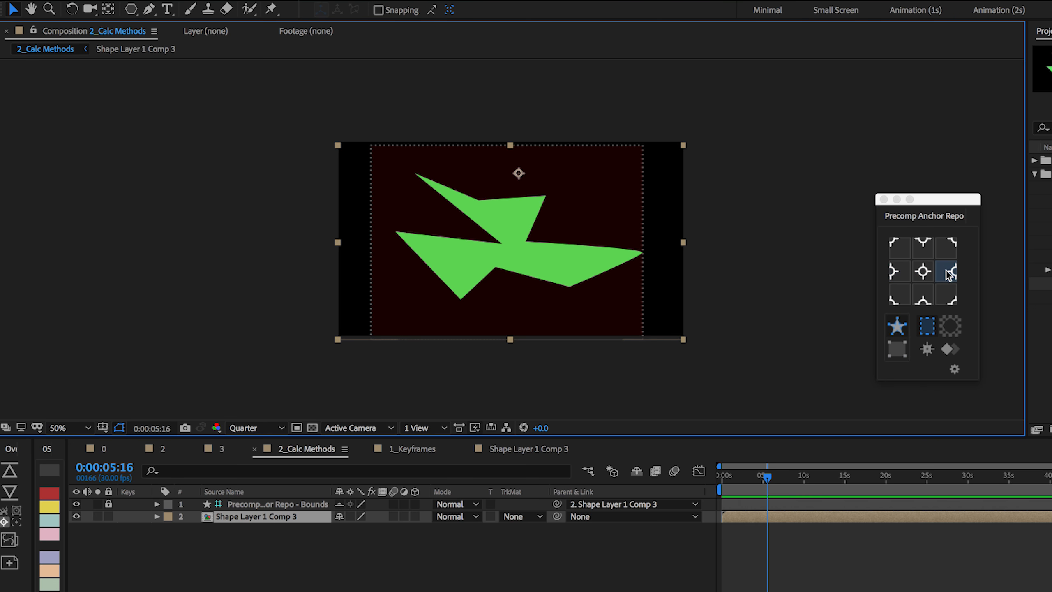
{"action": "left_click", "coordinate": [282, 531]}
{"action": "left_click", "coordinate": [283, 521]}
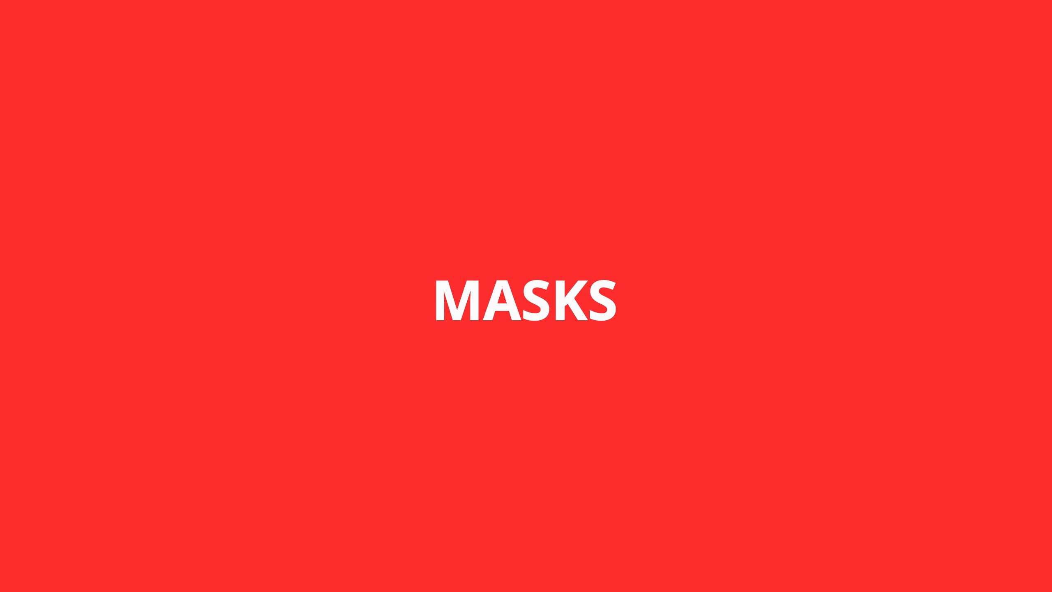
Draw a rectangular mask over the upper half of the RED square in composition 0 and select the RED layer
{"action": "left_click_drag", "start_coordinate": [394, 157], "coordinate": [539, 218]}
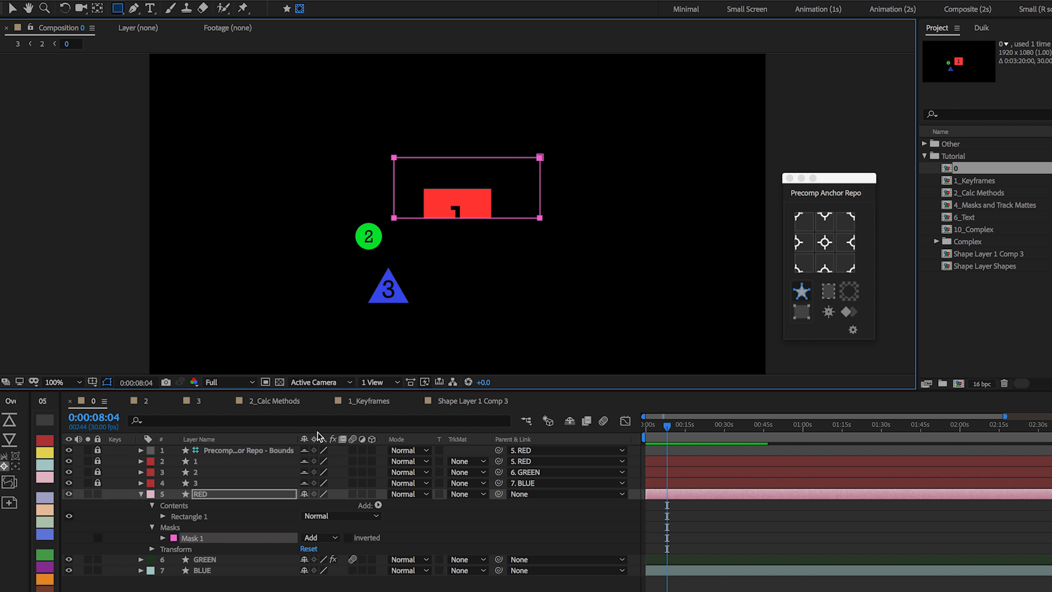
{"action": "left_click", "coordinate": [232, 497]}
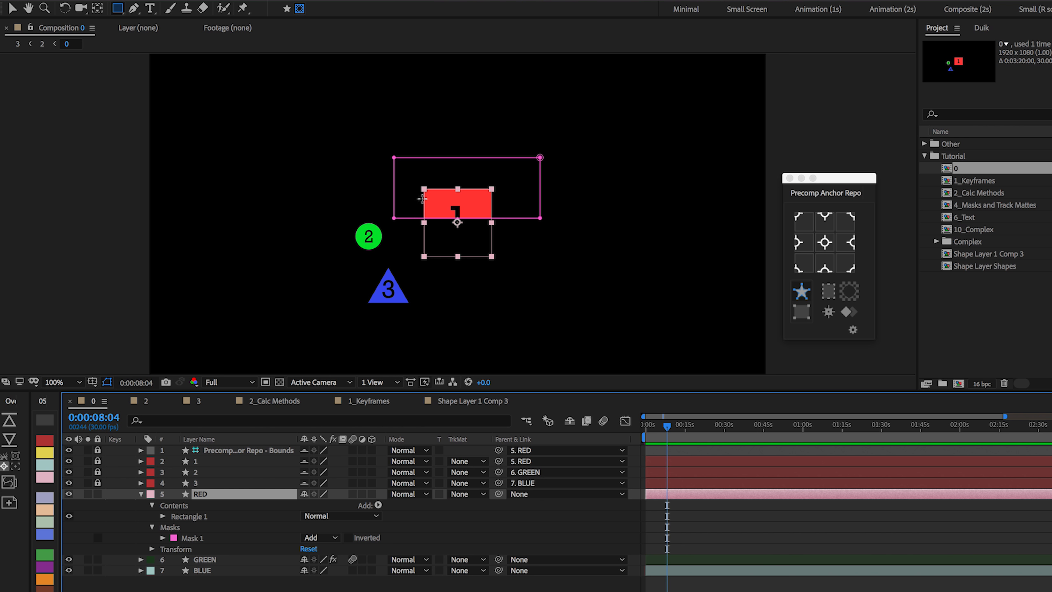
Display the RED layer's content bounds and make the bounds calculation take masks into account
{"action": "left_click", "coordinate": [835, 295]}
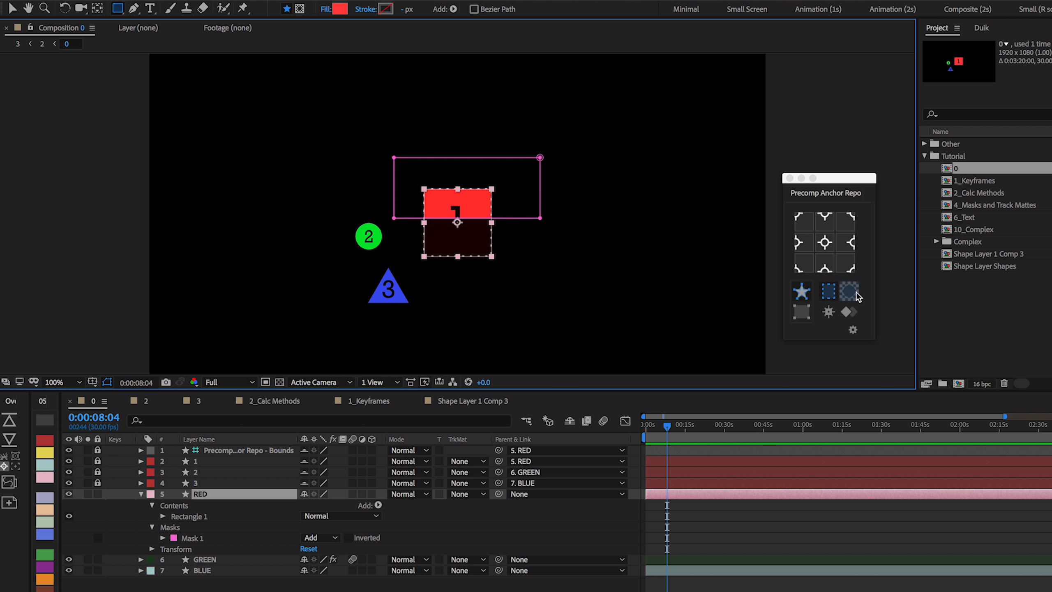
{"action": "left_click", "coordinate": [849, 292]}
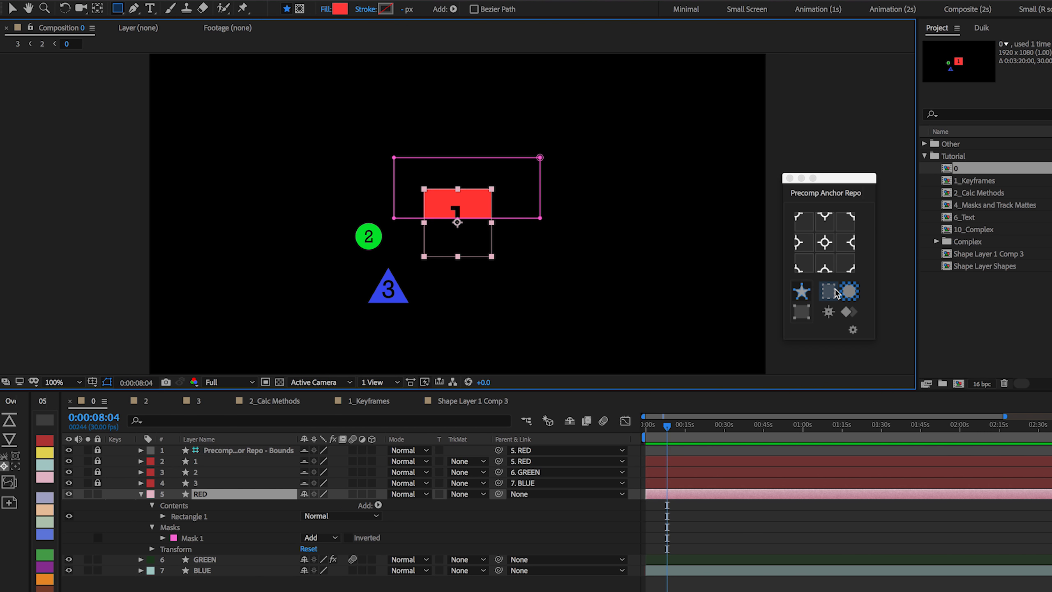
{"action": "key", "text": "period"}
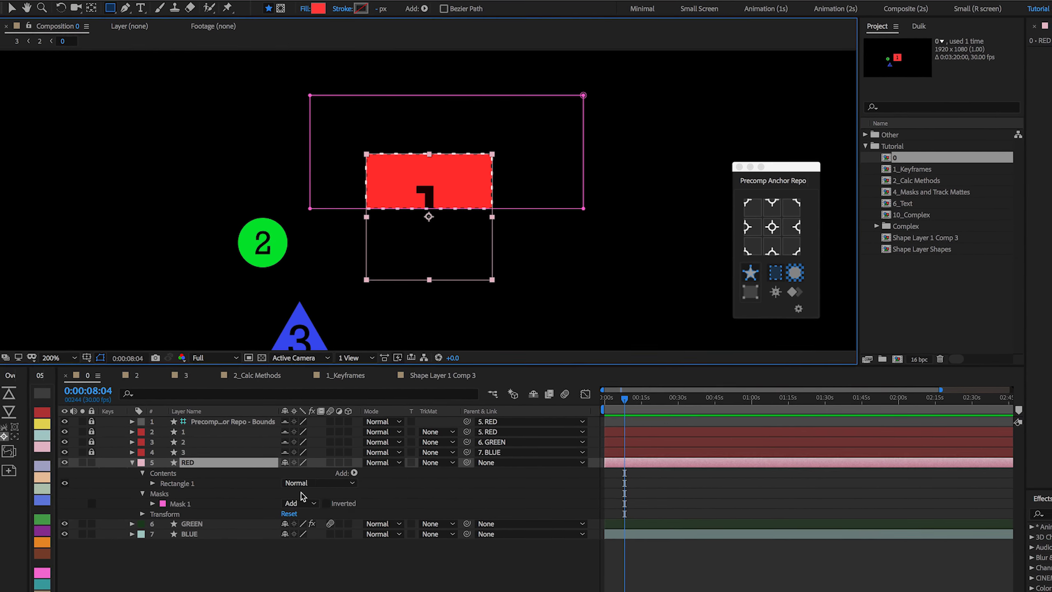
Set the RED layer's Mask 1 to Subtract and turn on its Inverted option
{"action": "left_click", "coordinate": [292, 504]}
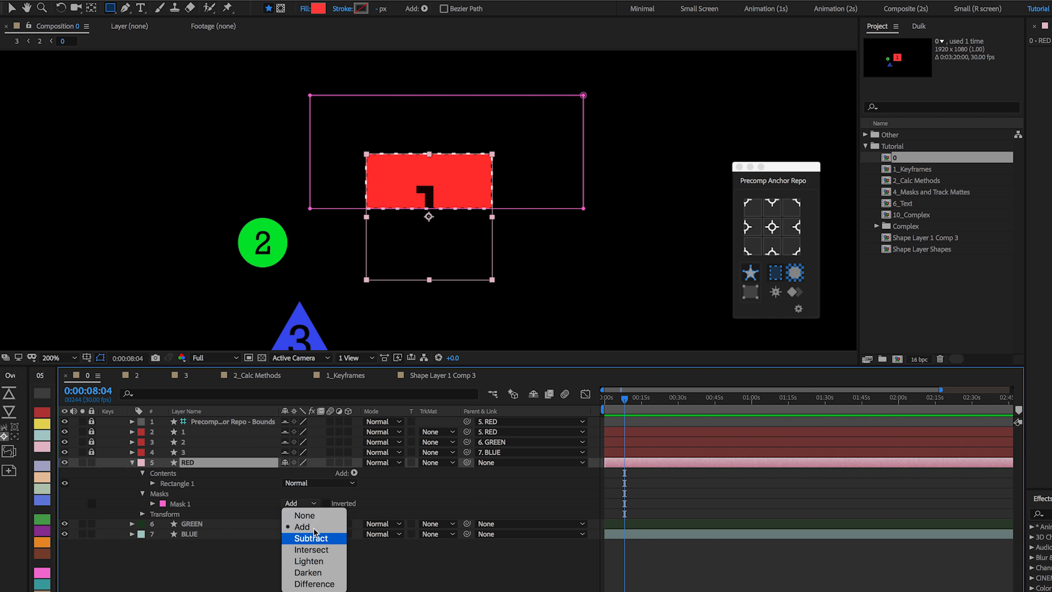
{"action": "left_click", "coordinate": [312, 537]}
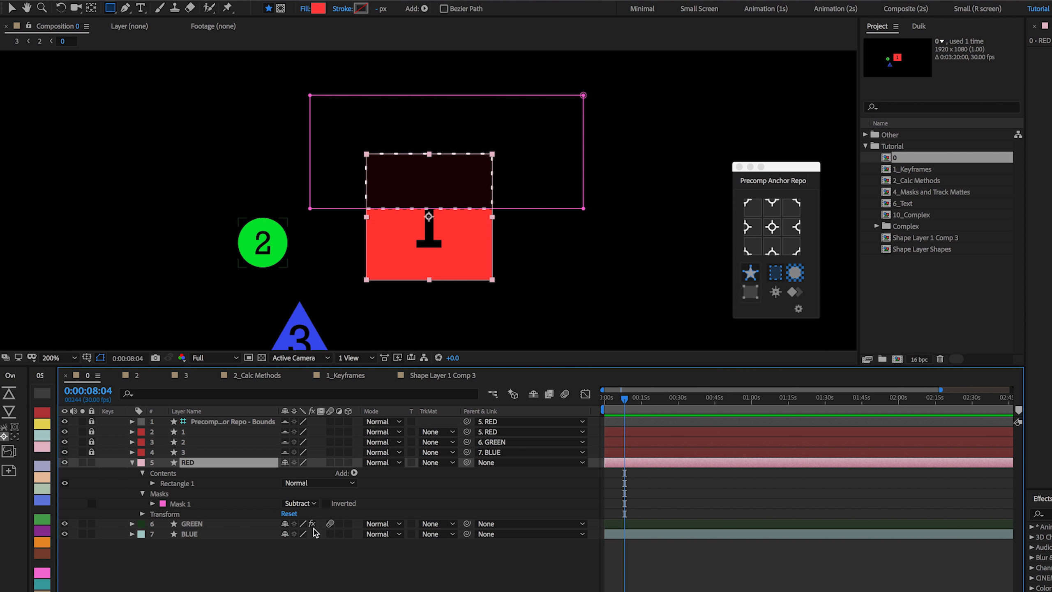
{"action": "left_click", "coordinate": [286, 503]}
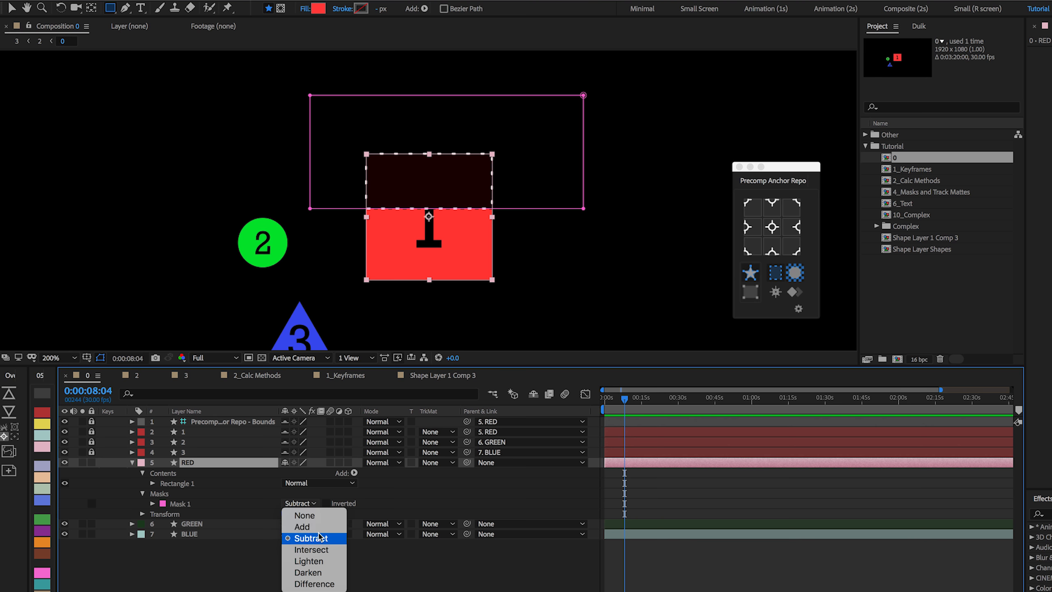
{"action": "left_click", "coordinate": [371, 503]}
{"action": "left_click", "coordinate": [334, 503]}
{"action": "left_click", "coordinate": [327, 504]}
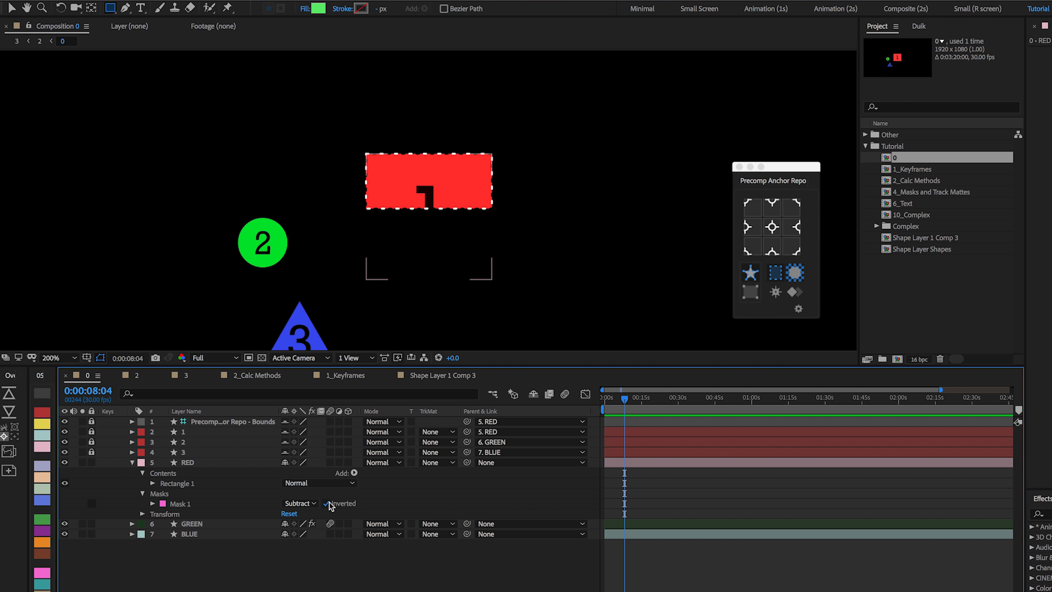
Hide the bounds and move the RED layer's anchor point to the right-middle and bottom-centre of its masked area
{"action": "left_click", "coordinate": [775, 244]}
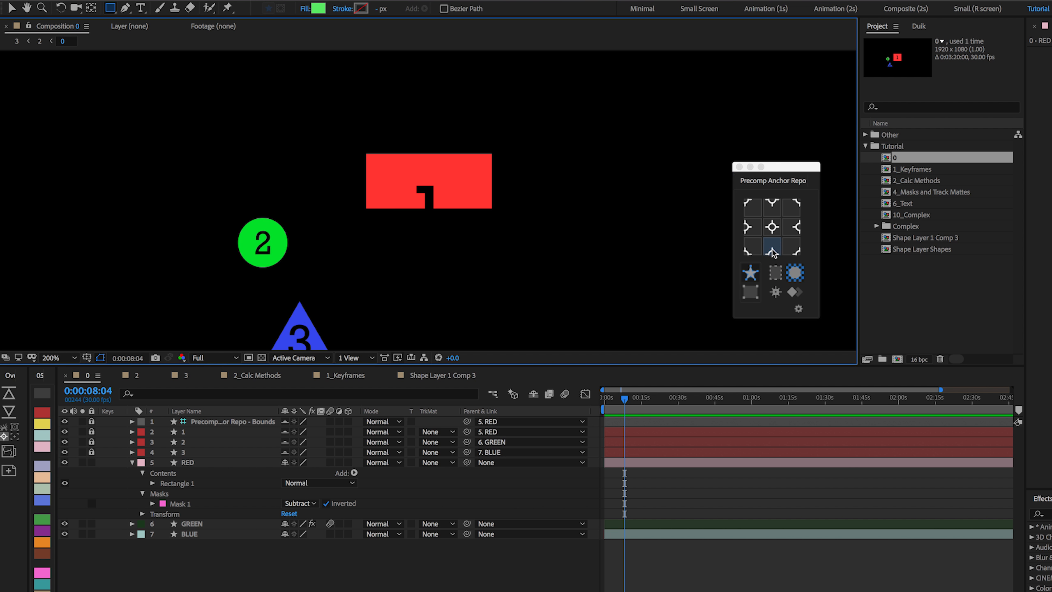
{"action": "left_click", "coordinate": [219, 463]}
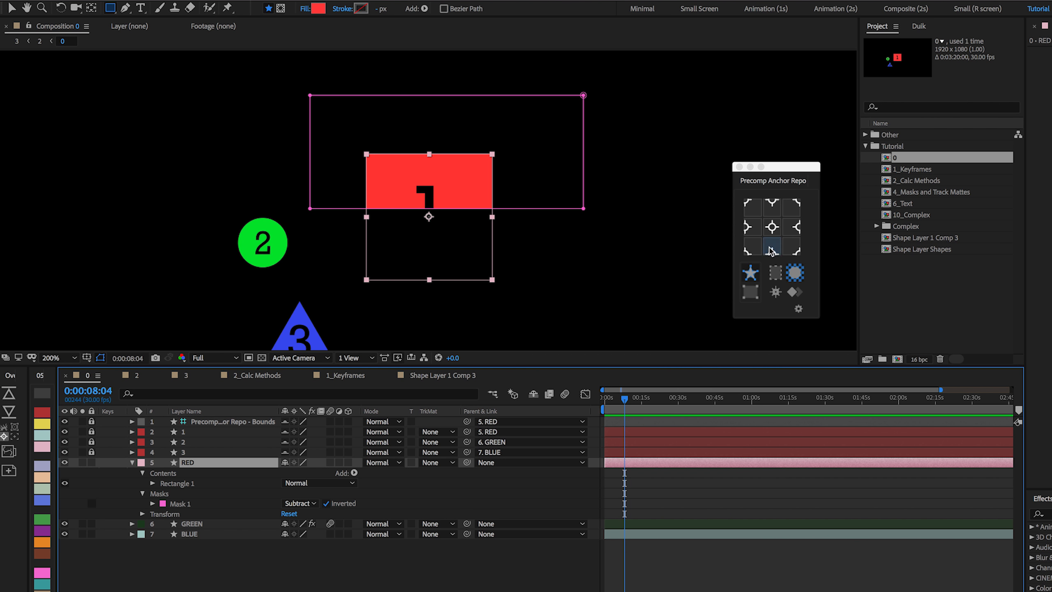
{"action": "left_click", "coordinate": [796, 226]}
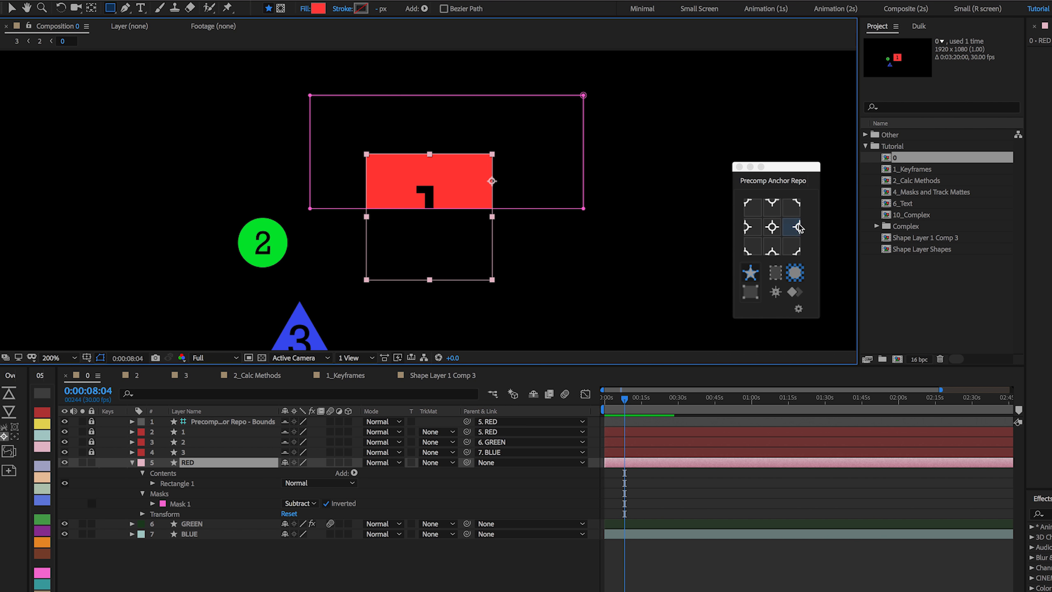
{"action": "left_click", "coordinate": [792, 206]}
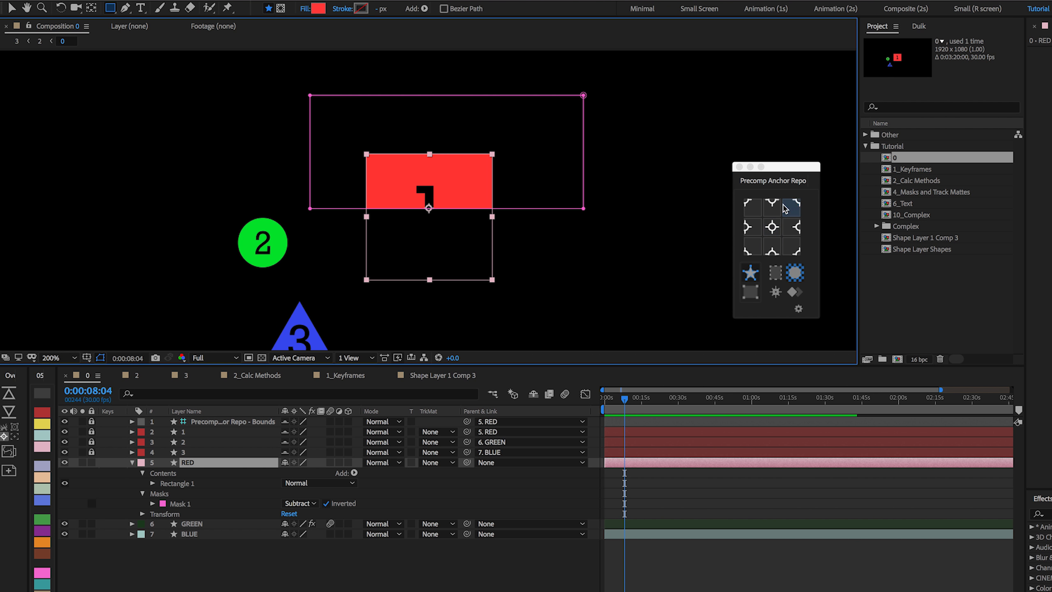
Try snapping the RED layer to the composition's top-centre, and undo the move
{"action": "left_click", "coordinate": [779, 207], "text": "alt"}
{"action": "scroll", "coordinate": [679, 194], "scroll_direction": "down", "scroll_amount": 2}
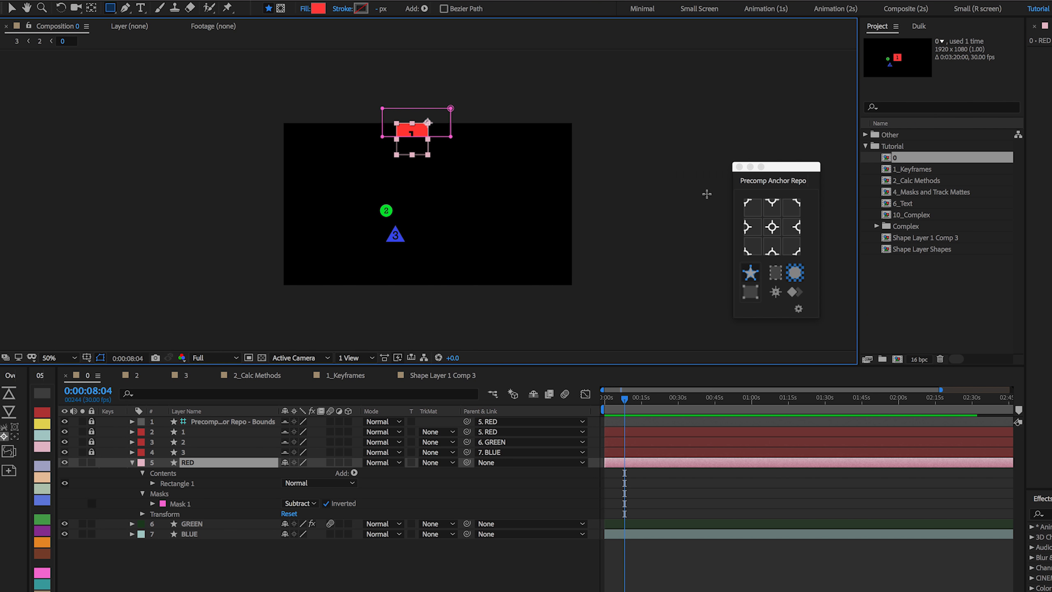
{"action": "key", "text": "super+z"}
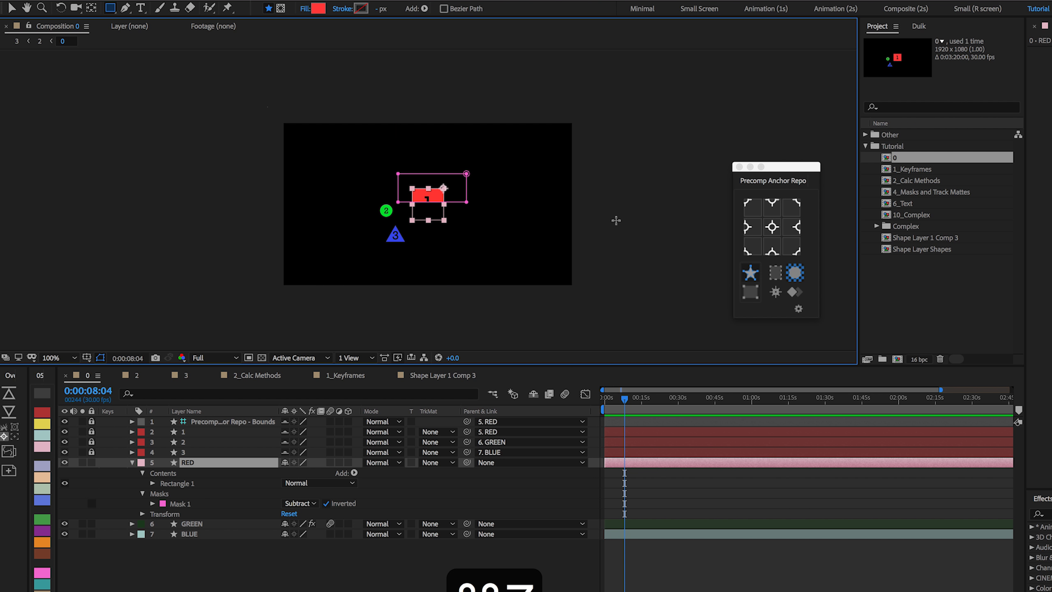
{"action": "scroll", "coordinate": [616, 219], "scroll_direction": "up", "scroll_amount": 2}
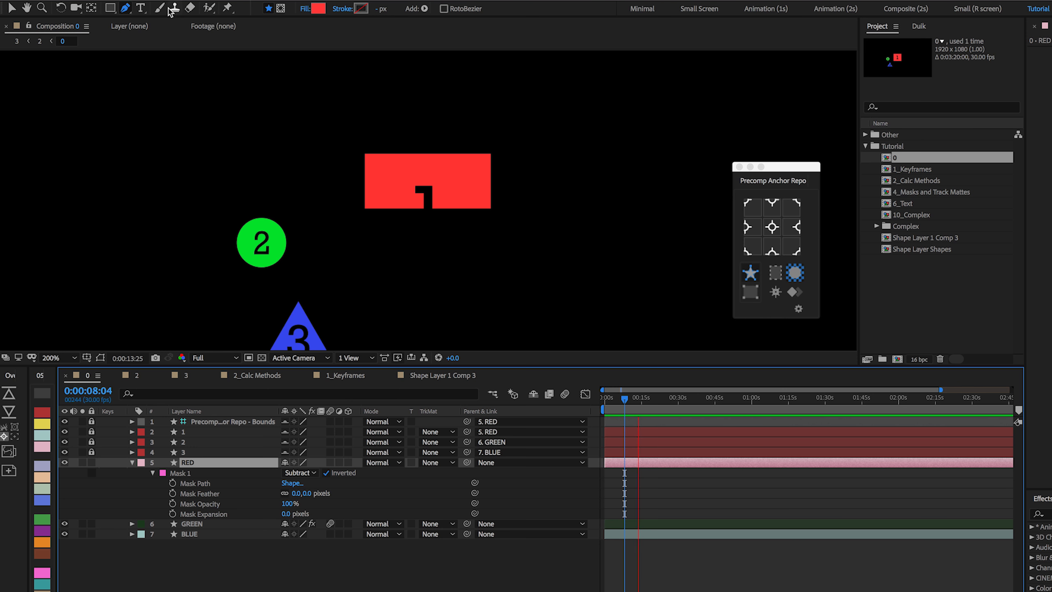
Draw a five-point Pen mask over the diagonal right part of the RED square and move its lower vertex outward past the square's lower-right corner
{"action": "left_click", "coordinate": [280, 9]}
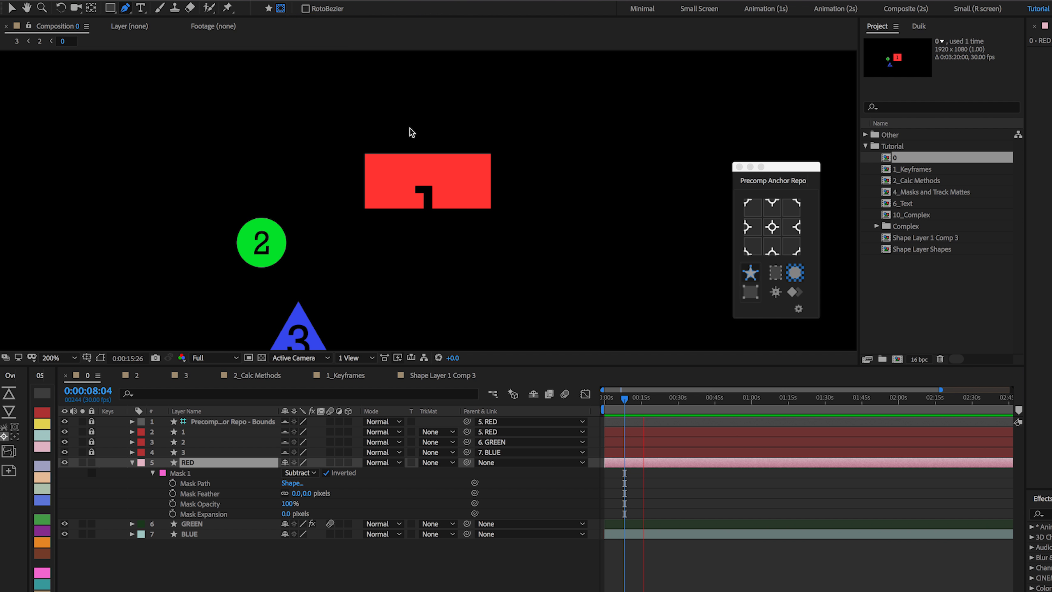
{"action": "left_click", "coordinate": [457, 131]}
{"action": "left_click", "coordinate": [381, 254]}
{"action": "left_click", "coordinate": [442, 261]}
{"action": "left_click", "coordinate": [514, 171]}
{"action": "left_click", "coordinate": [510, 129]}
{"action": "left_click", "coordinate": [456, 131]}
{"action": "key", "text": "v"}
{"action": "left_click_drag", "start_coordinate": [443, 261], "coordinate": [499, 273]}
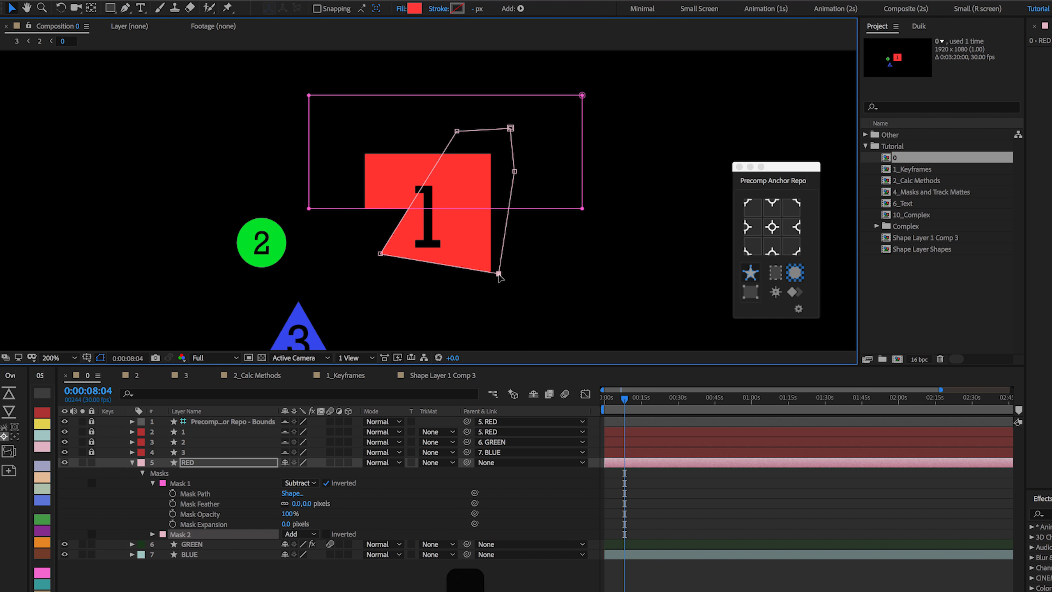
Set the RED layer's Mask 2 to Subtract and centre the anchor point within its displayed content bounds
{"action": "left_click", "coordinate": [299, 534]}
{"action": "left_click", "coordinate": [307, 557]}
{"action": "left_click", "coordinate": [773, 275]}
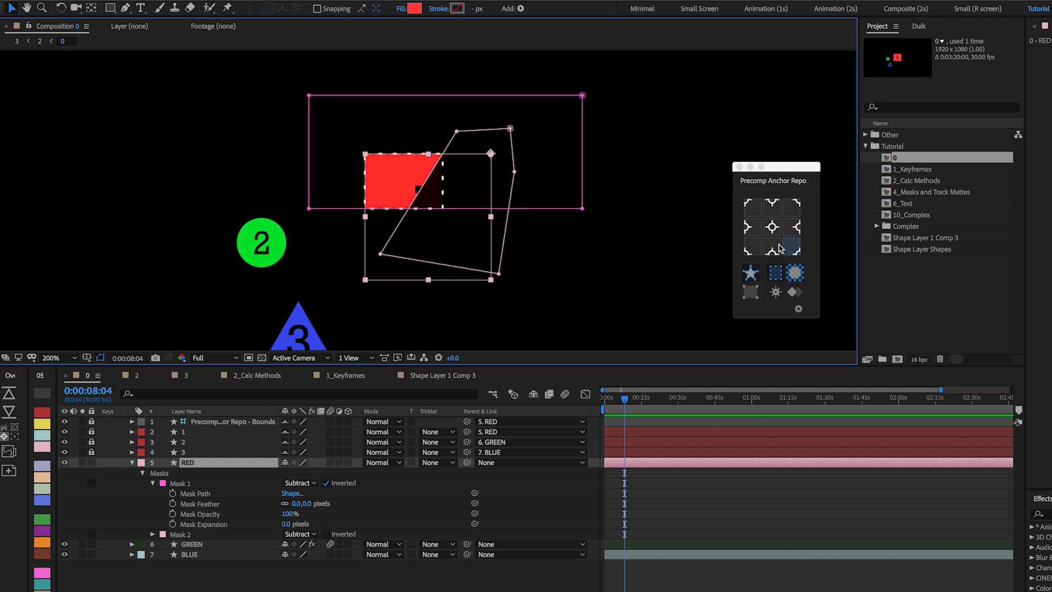
{"action": "left_click", "coordinate": [772, 227]}
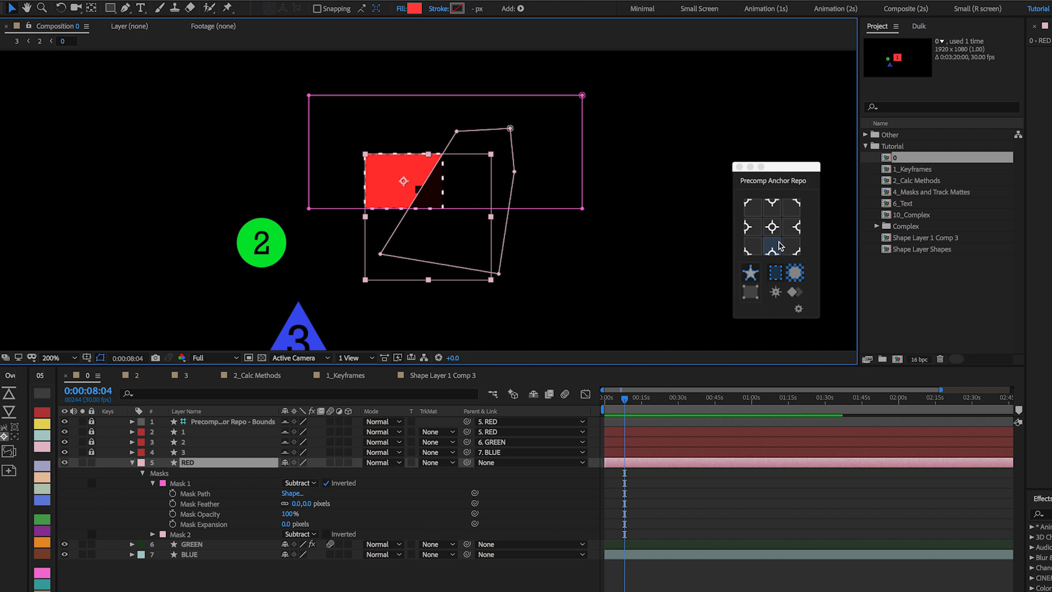
In composition 2, draw two four-point Pen masks on layer [0], one around the red shape and circle 2, one over triangle 3
{"action": "left_click", "coordinate": [43, 41]}
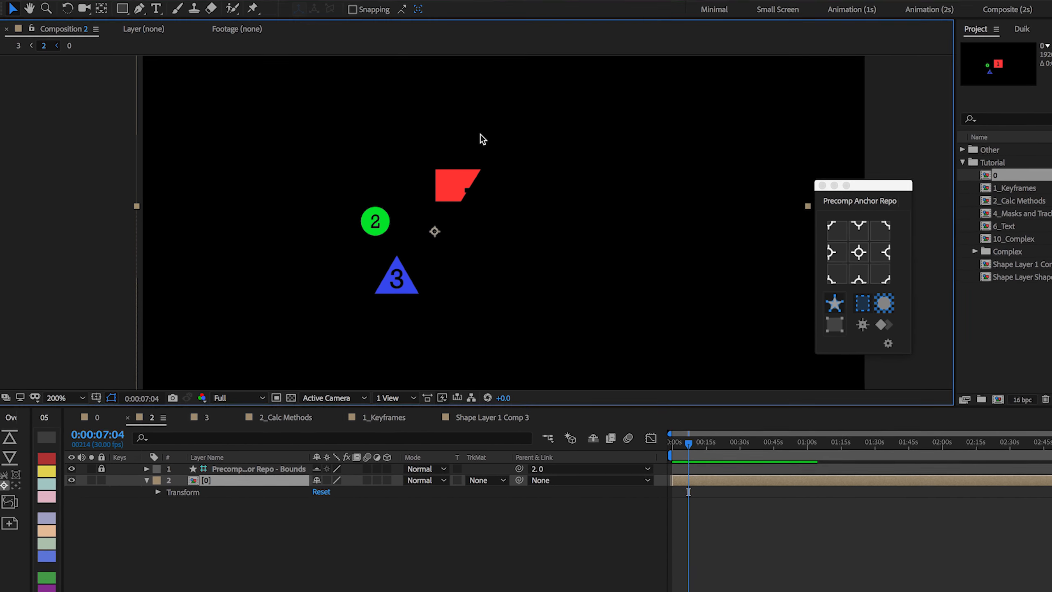
{"action": "left_click", "coordinate": [150, 9]}
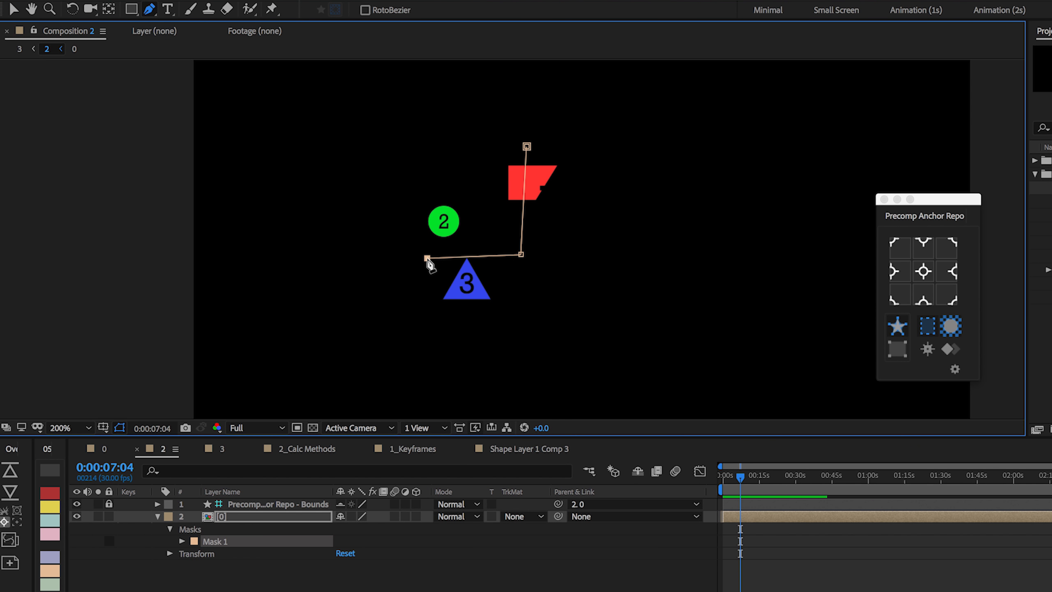
{"action": "left_click", "coordinate": [427, 258]}
{"action": "left_click", "coordinate": [465, 226]}
{"action": "left_click", "coordinate": [444, 341]}
{"action": "left_click", "coordinate": [499, 338]}
{"action": "left_click", "coordinate": [491, 200]}
{"action": "left_click", "coordinate": [465, 225]}
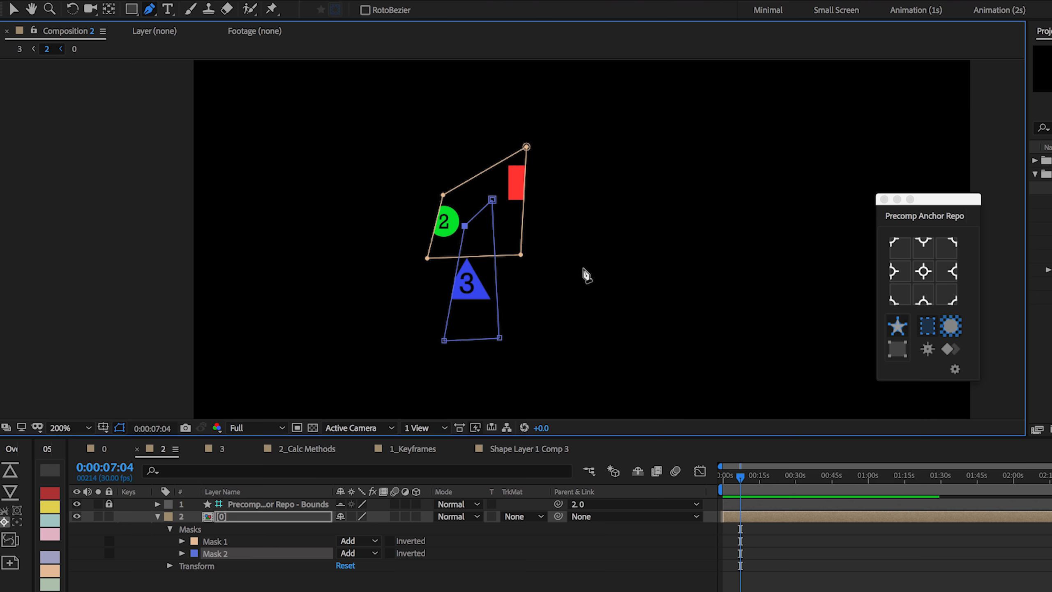
Display layer [0]'s content bounds and move its anchor point to the left-middle, centre and right-middle of the masked area
{"action": "left_click", "coordinate": [929, 326]}
{"action": "left_click", "coordinate": [929, 326]}
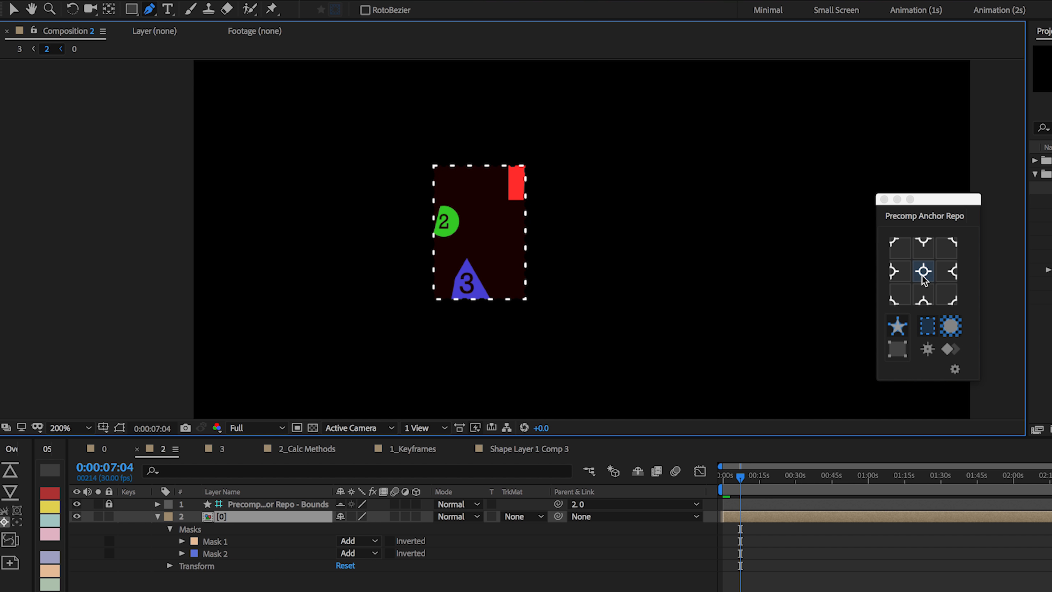
{"action": "left_click", "coordinate": [905, 272]}
{"action": "left_click", "coordinate": [924, 271]}
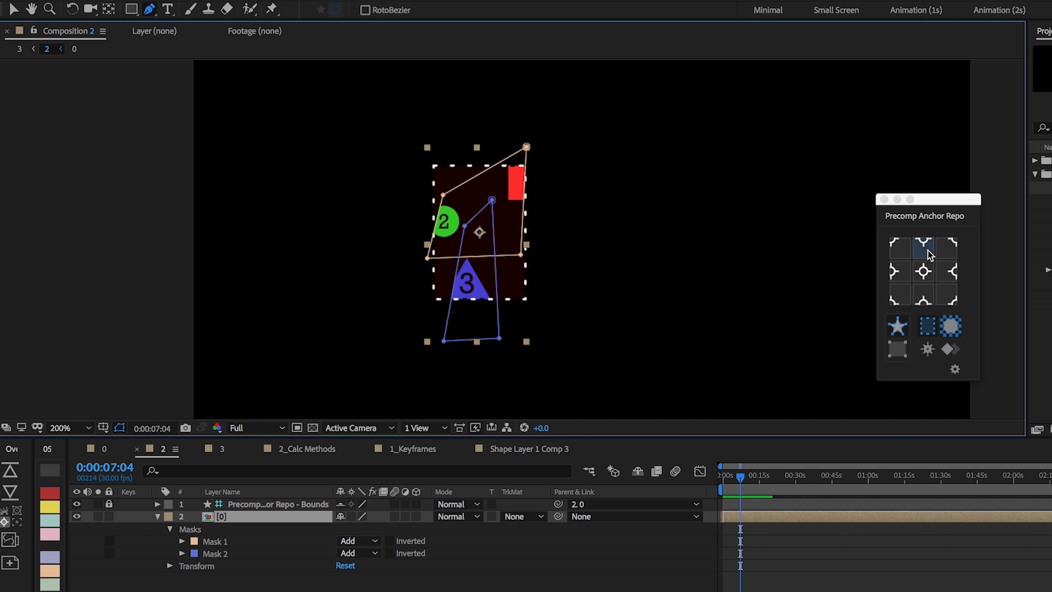
{"action": "left_click", "coordinate": [950, 273]}
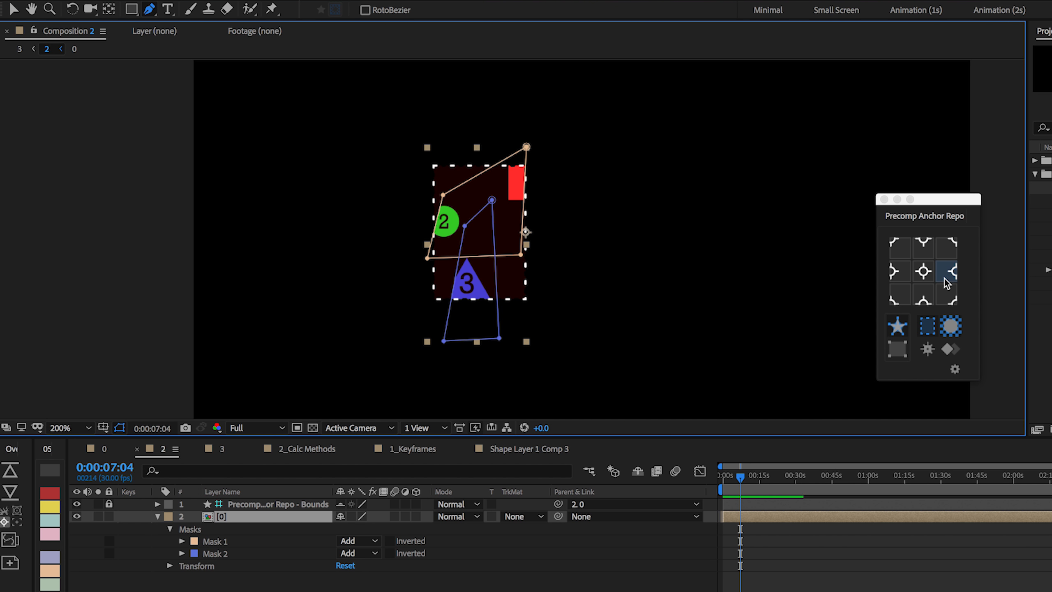
{"action": "key", "text": "super+shift+h"}
In composition 3, draw a slanted four-point Pen mask on layer [2] across circle 2
{"action": "left_click", "coordinate": [20, 50]}
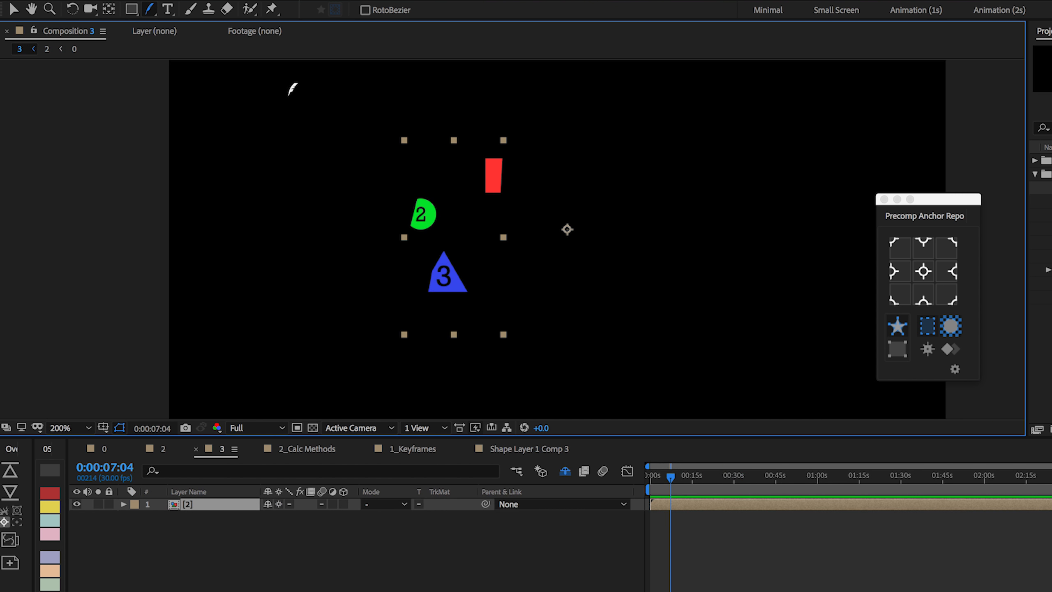
{"action": "left_click", "coordinate": [396, 206]}
{"action": "left_click", "coordinate": [478, 220]}
{"action": "left_click", "coordinate": [458, 243]}
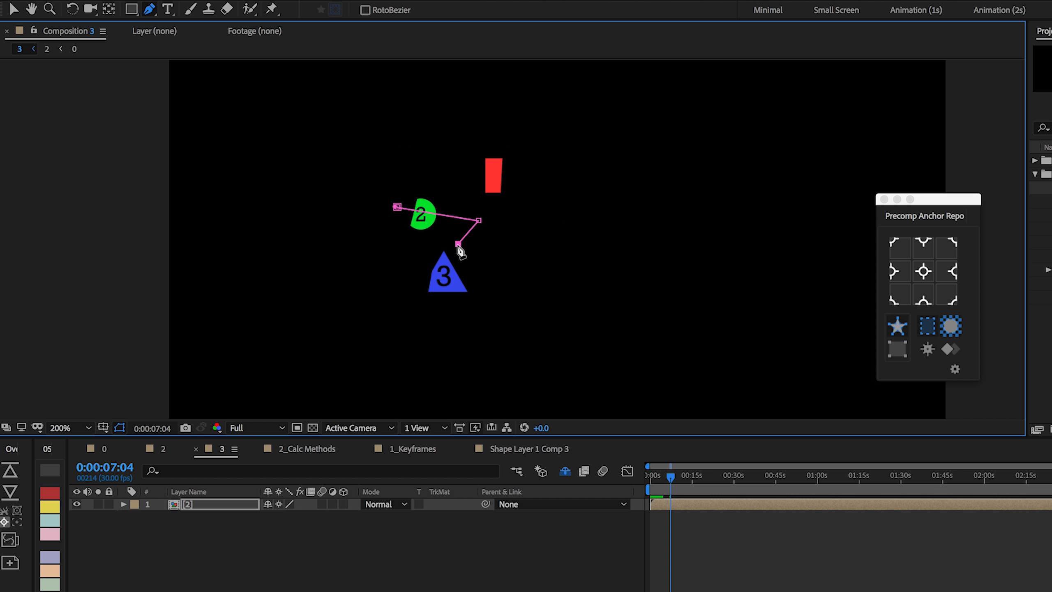
{"action": "left_click", "coordinate": [375, 220]}
{"action": "left_click", "coordinate": [397, 207]}
Add a small four-point mask over the red shape's upper part and a tall four-point mask reaching below triangle 3 on layer [2]
{"action": "left_click", "coordinate": [462, 155]}
{"action": "left_click", "coordinate": [466, 179]}
{"action": "left_click", "coordinate": [522, 175]}
{"action": "left_click", "coordinate": [524, 162]}
{"action": "left_click", "coordinate": [462, 156]}
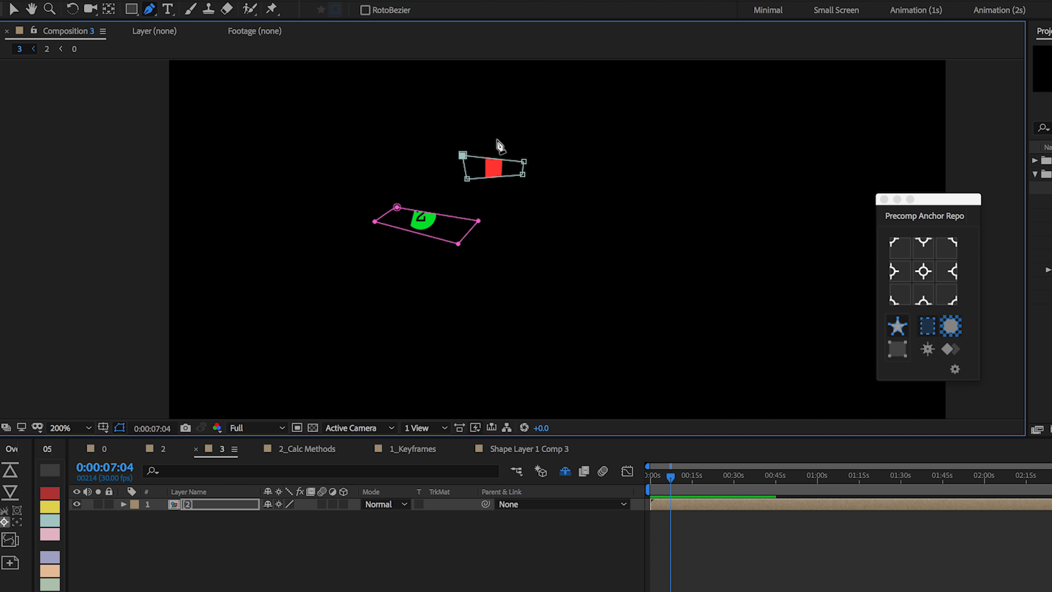
{"action": "left_click", "coordinate": [495, 139]}
{"action": "left_click", "coordinate": [496, 375]}
{"action": "left_click", "coordinate": [425, 360]}
Turn on Inverted for layer [2]'s Mask 2 and set Mask 3 to Subtract
{"action": "left_click", "coordinate": [230, 503]}
{"action": "key", "text": "m"}
{"action": "key", "text": "m"}
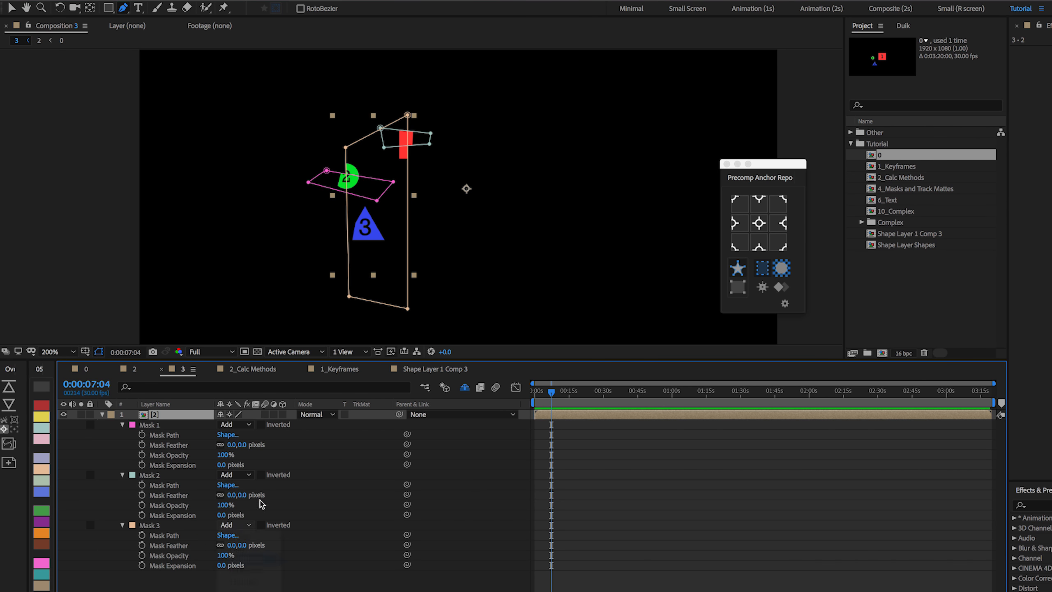
{"action": "left_click", "coordinate": [262, 475]}
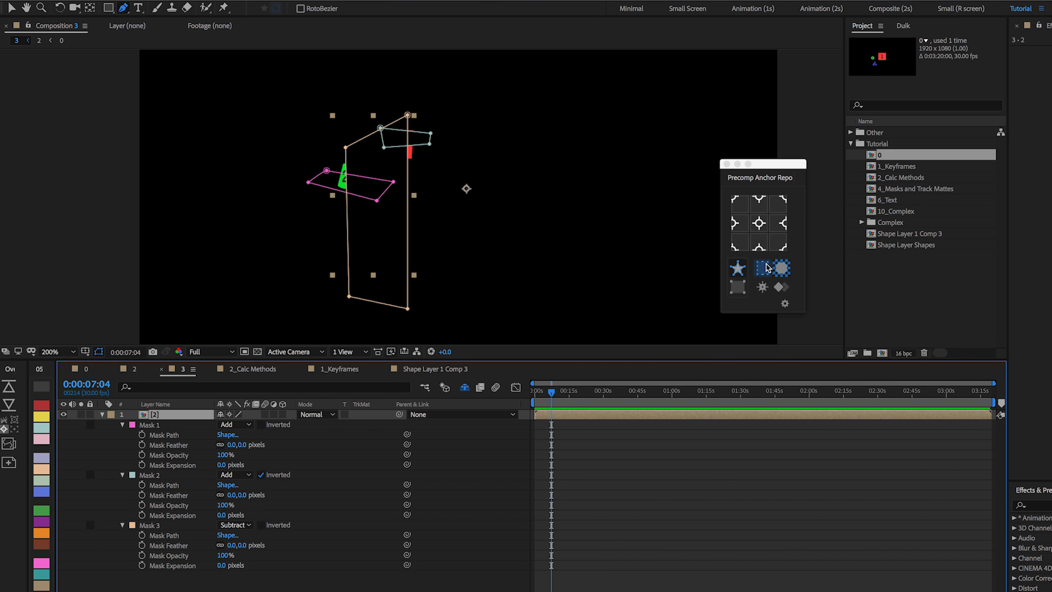
Display layer [2]'s content bounds, inspect their edges up close and set the anchor point to the top-right
{"action": "left_click", "coordinate": [765, 267]}
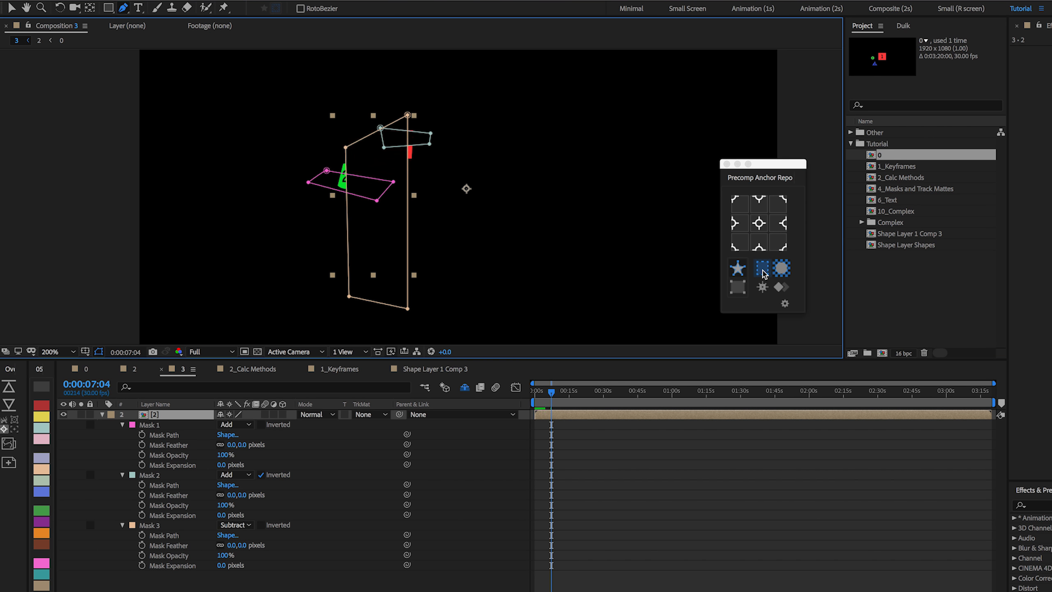
{"action": "key", "text": "period"}
{"action": "key", "text": "period"}
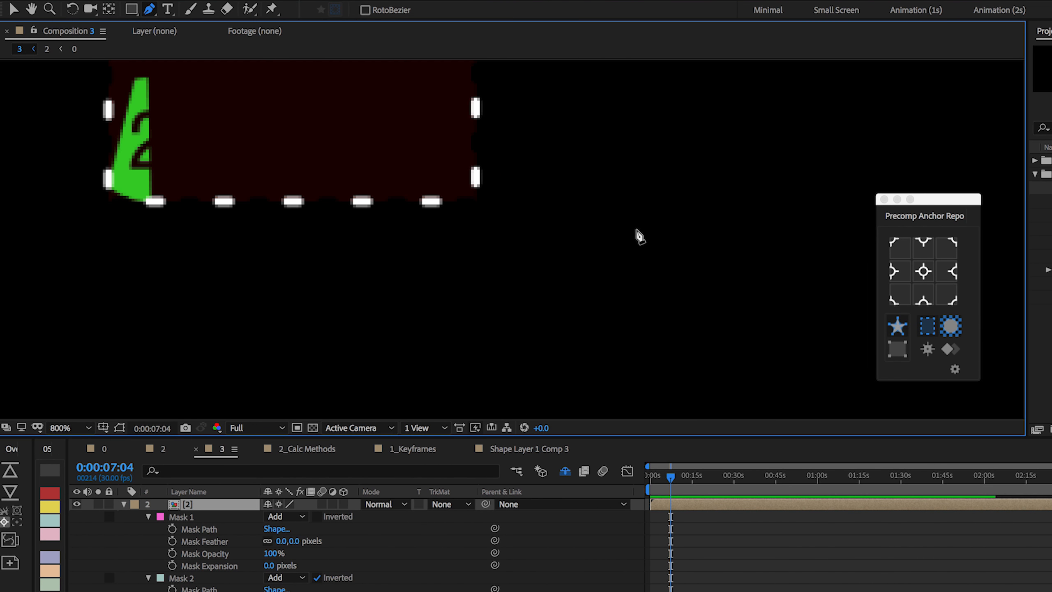
{"action": "key", "text": "space"}
{"action": "left_click_drag", "start_coordinate": [502, 161], "coordinate": [738, 306]}
{"action": "key", "text": "space"}
{"action": "left_click_drag", "start_coordinate": [762, 161], "coordinate": [740, 179]}
{"action": "left_click", "coordinate": [954, 249]}
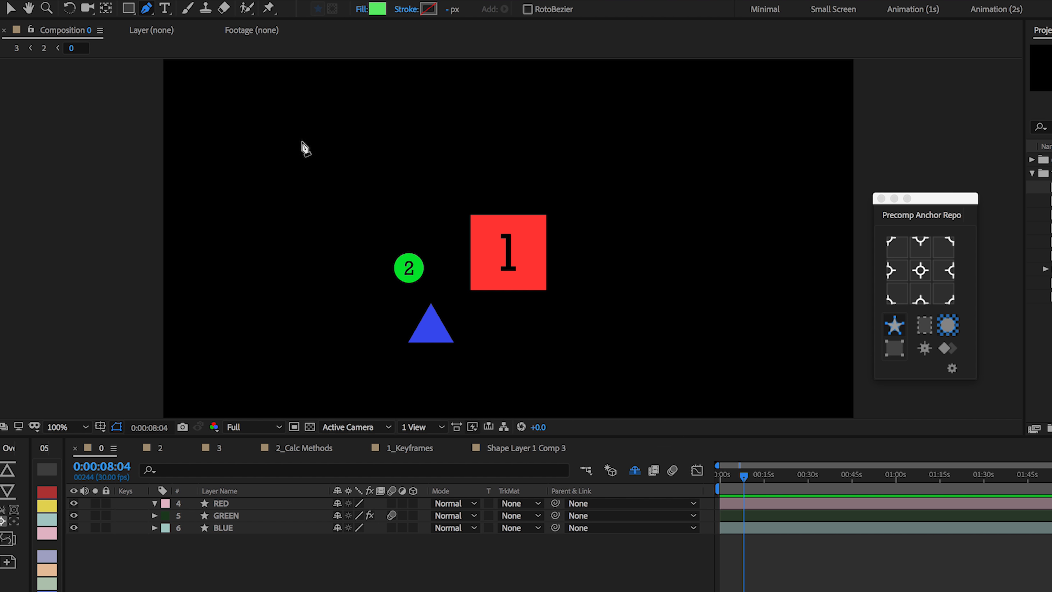
In composition 0, draw an irregular many-pointed green polygon with the Pen tool as a new shape layer above the existing shapes
{"action": "left_click", "coordinate": [303, 146]}
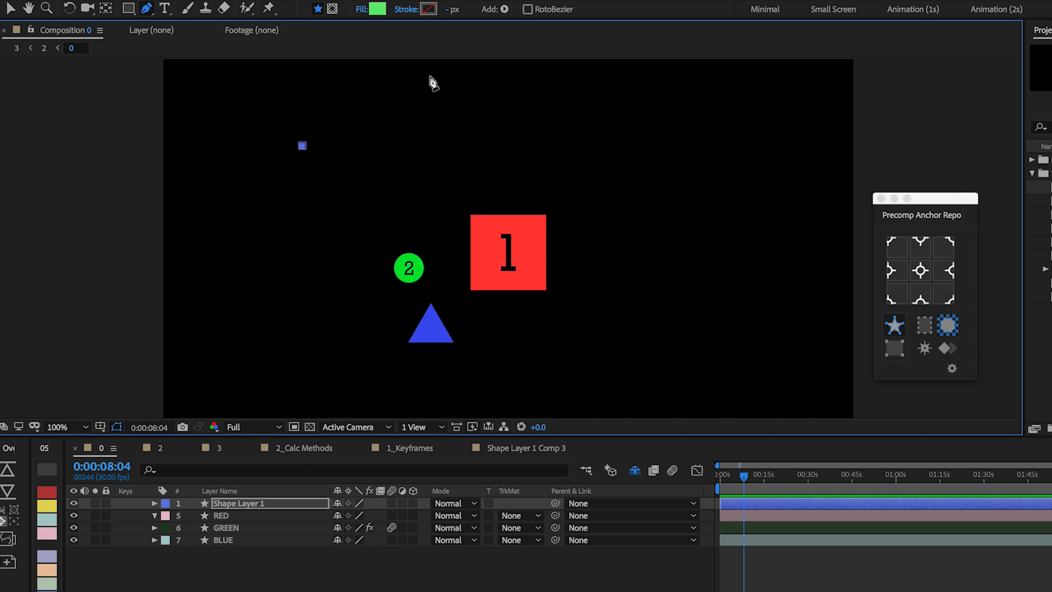
{"action": "left_click", "coordinate": [429, 75]}
{"action": "left_click", "coordinate": [447, 131]}
{"action": "left_click", "coordinate": [316, 205]}
{"action": "left_click", "coordinate": [263, 189]}
{"action": "left_click", "coordinate": [210, 200]}
{"action": "left_click", "coordinate": [197, 163]}
{"action": "left_click", "coordinate": [277, 167]}
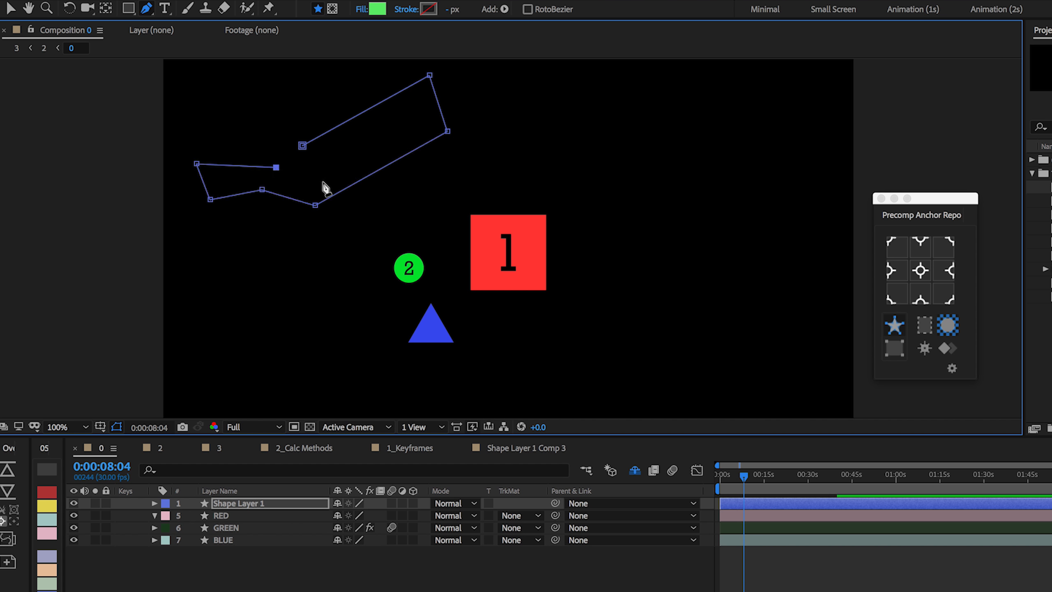
{"action": "left_click", "coordinate": [340, 176]}
{"action": "left_click", "coordinate": [233, 130]}
{"action": "left_click", "coordinate": [360, 100]}
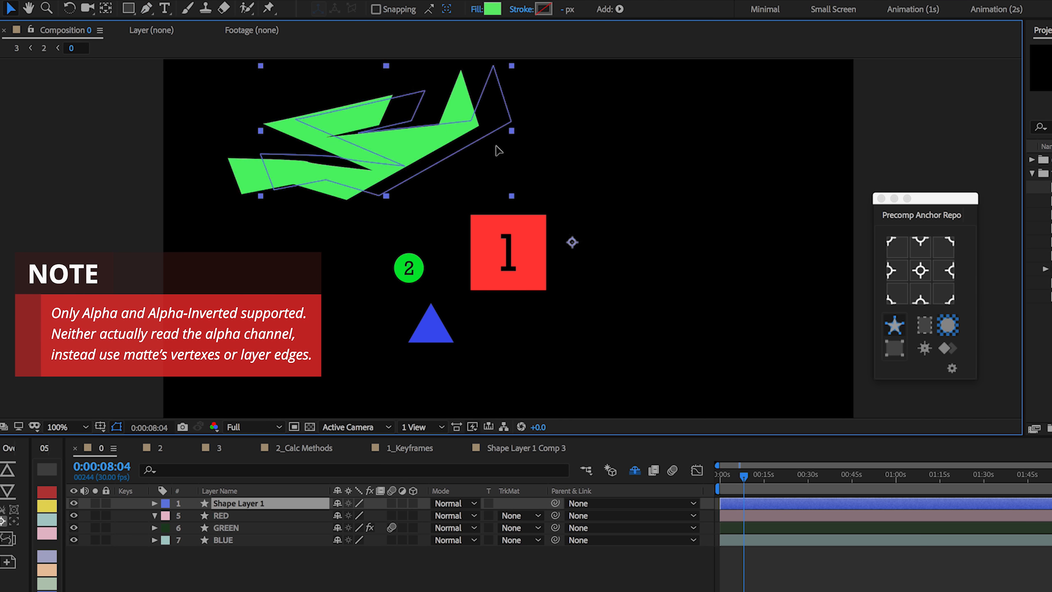
Move and rotate the green polygon so it overlaps the RED square, and place Shape Layer 1 directly above the RED layer
{"action": "left_click_drag", "start_coordinate": [496, 146], "coordinate": [572, 246]}
{"action": "key", "text": "w"}
{"action": "key", "text": "v"}
{"action": "left_click_drag", "start_coordinate": [572, 246], "coordinate": [564, 273]}
{"action": "left_click_drag", "start_coordinate": [239, 503], "coordinate": [237, 510]}
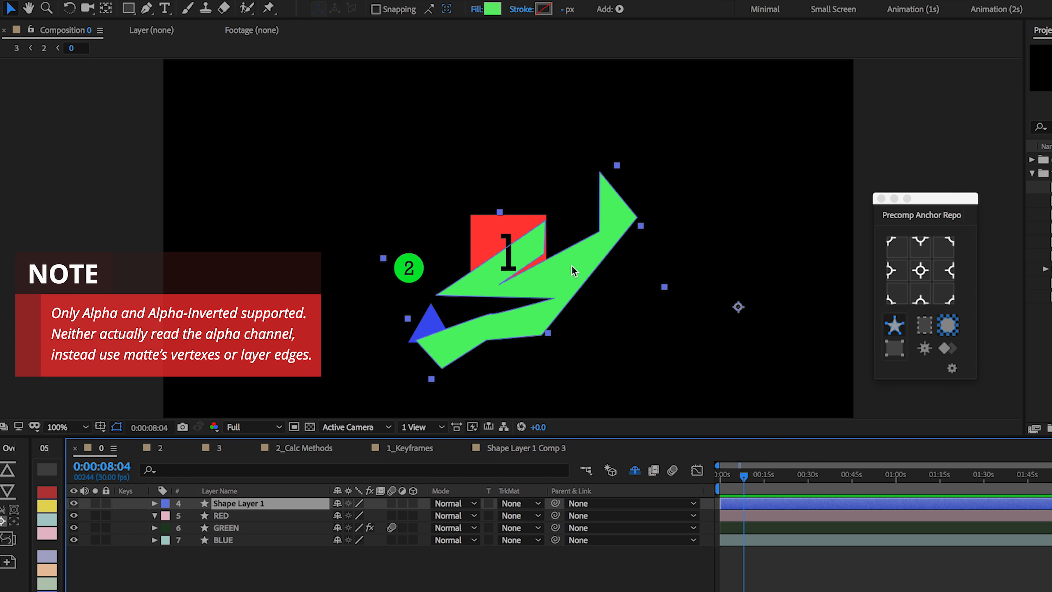
Set the RED layer's track matte to Alpha Matte "Shape Layer 1"
{"action": "key", "text": "period"}
{"action": "left_click", "coordinate": [520, 515]}
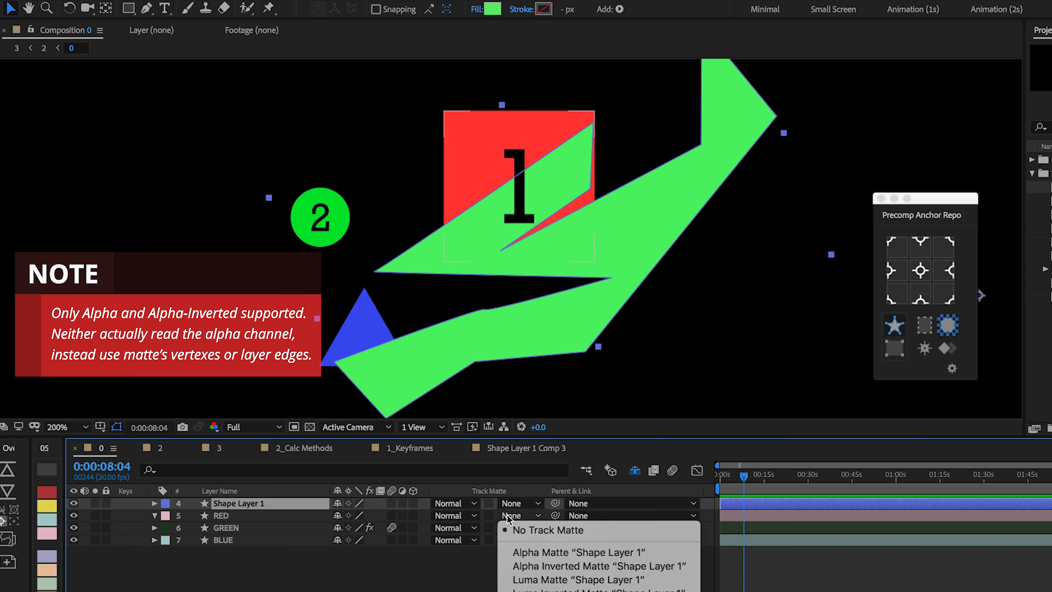
{"action": "left_click", "coordinate": [519, 552]}
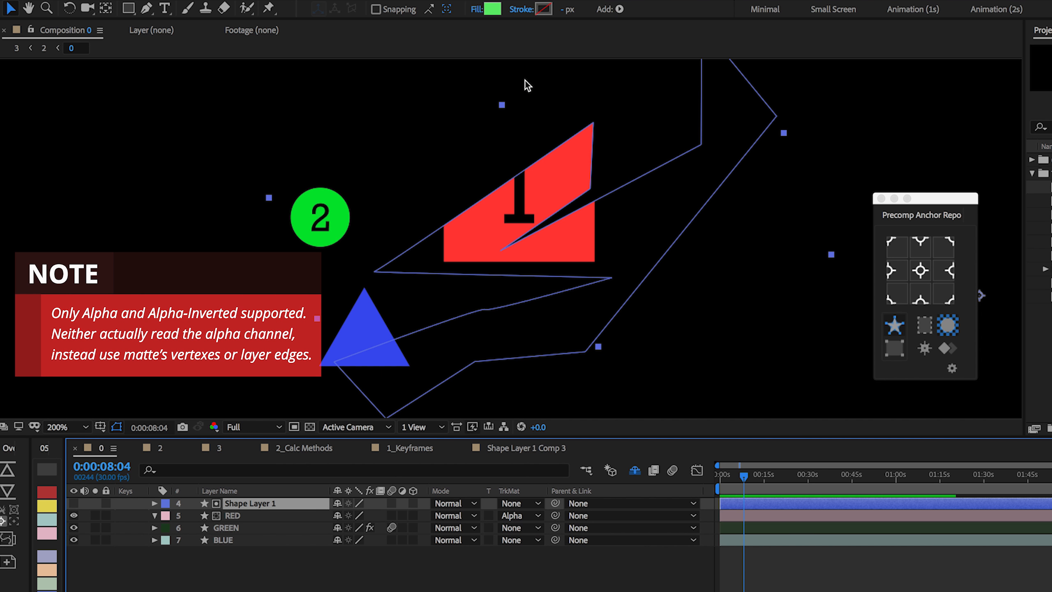
Move the RED layer's anchor point to the bottom-centre and display its content bounds
{"action": "left_click", "coordinate": [252, 546]}
{"action": "left_click", "coordinate": [255, 519]}
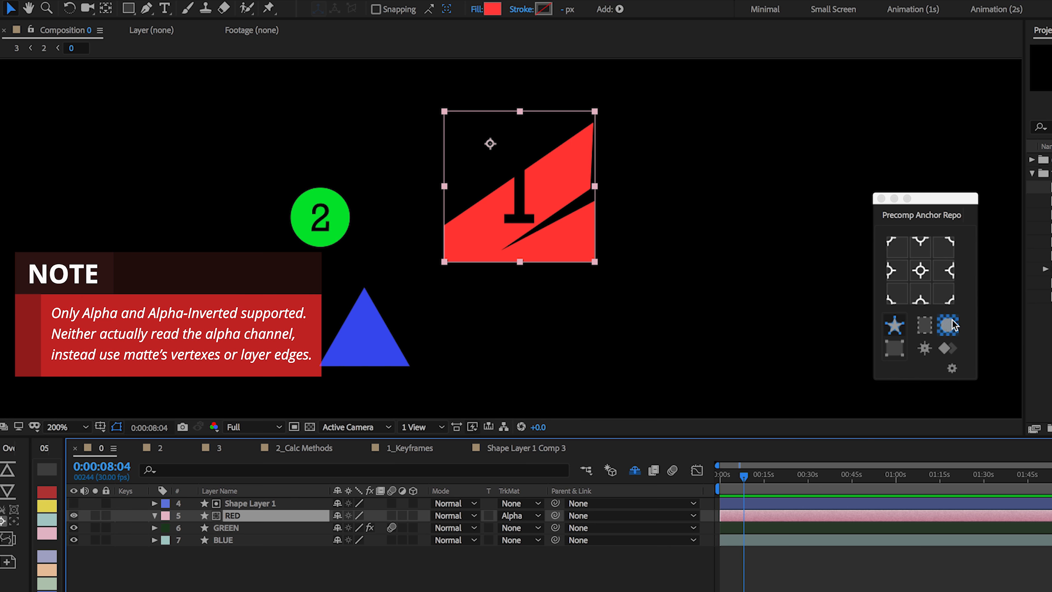
{"action": "left_click", "coordinate": [921, 294]}
{"action": "left_click", "coordinate": [924, 325]}
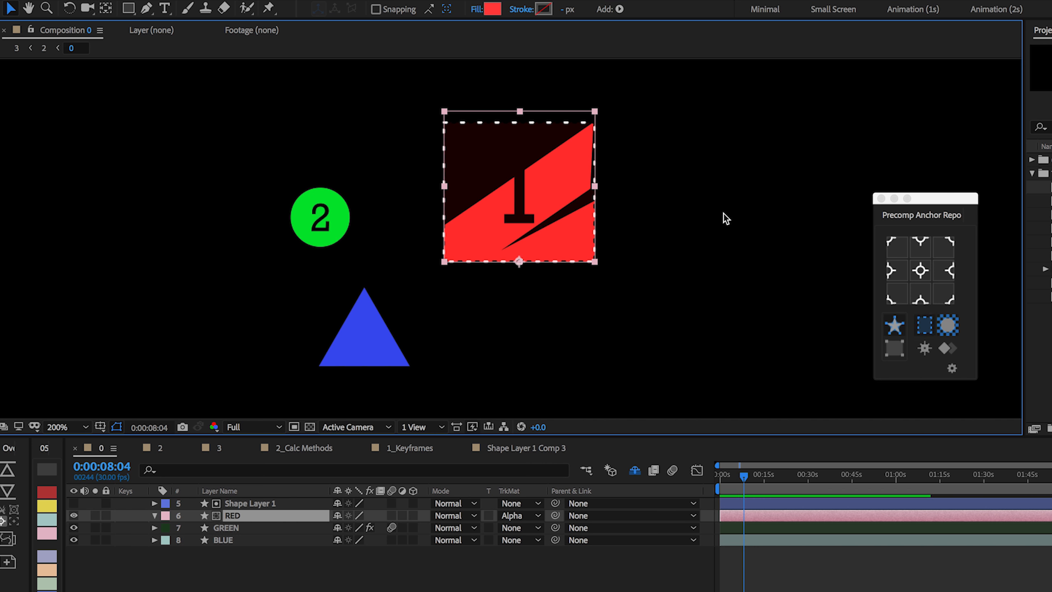
Make the bounds calculation ignore masks and track mattes, and shift the matte Shape Layer 1 slightly downward
{"action": "left_click", "coordinate": [936, 328]}
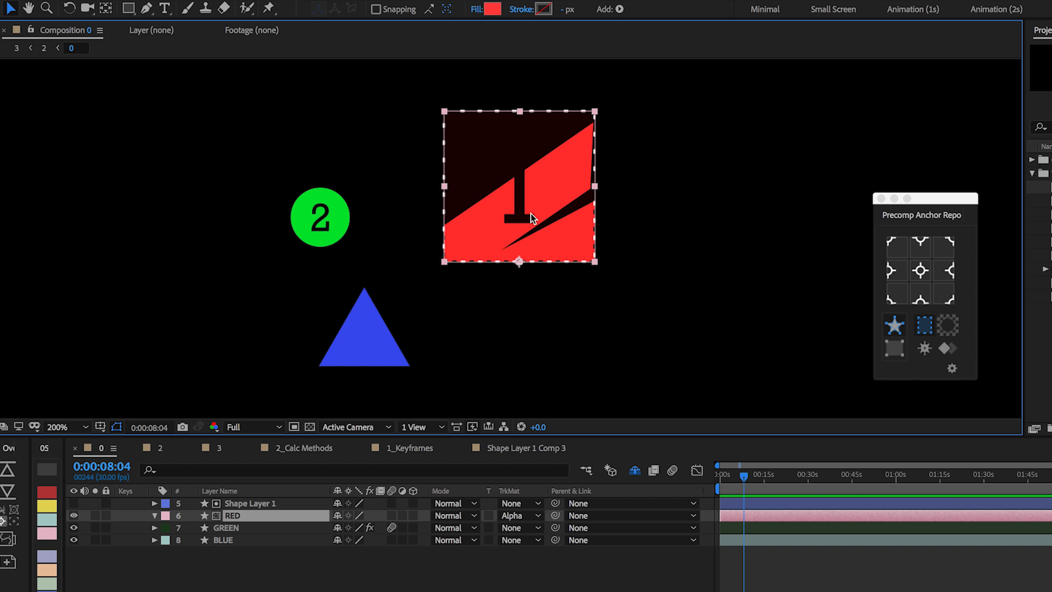
{"action": "left_click", "coordinate": [250, 503]}
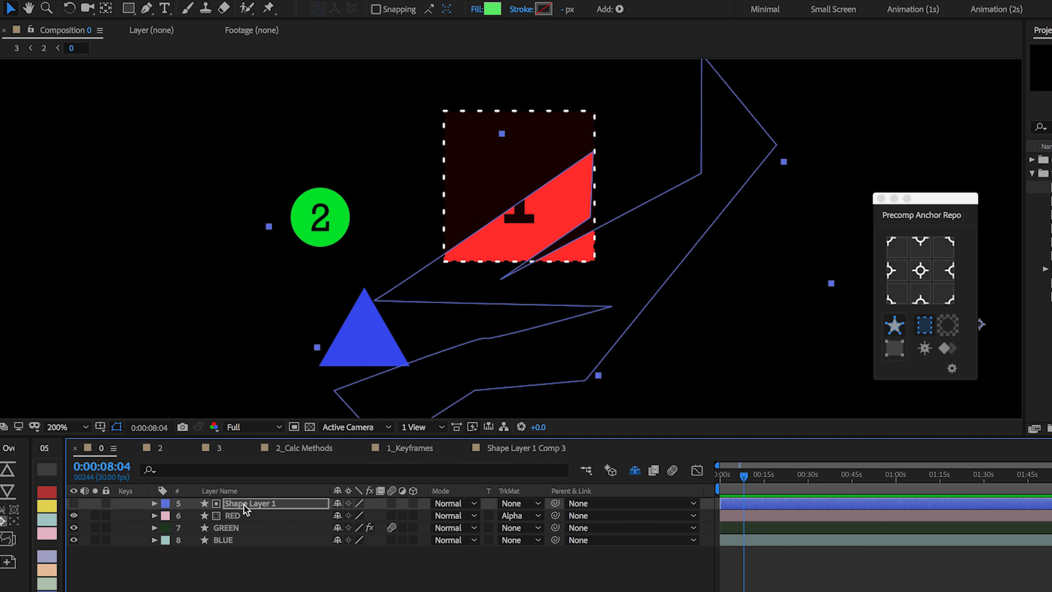
Make the bounds calculation consider masks and track mattes again, and display the content bounds of Shape Layer 1 and the RED layer
{"action": "left_click", "coordinate": [947, 323]}
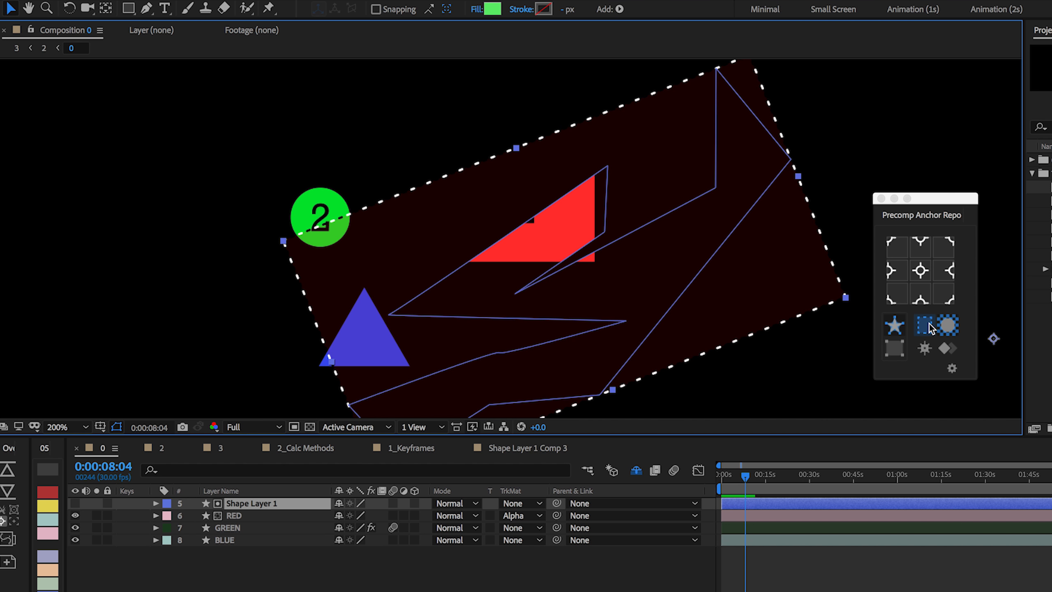
{"action": "key", "text": "comma"}
{"action": "key", "text": "period"}
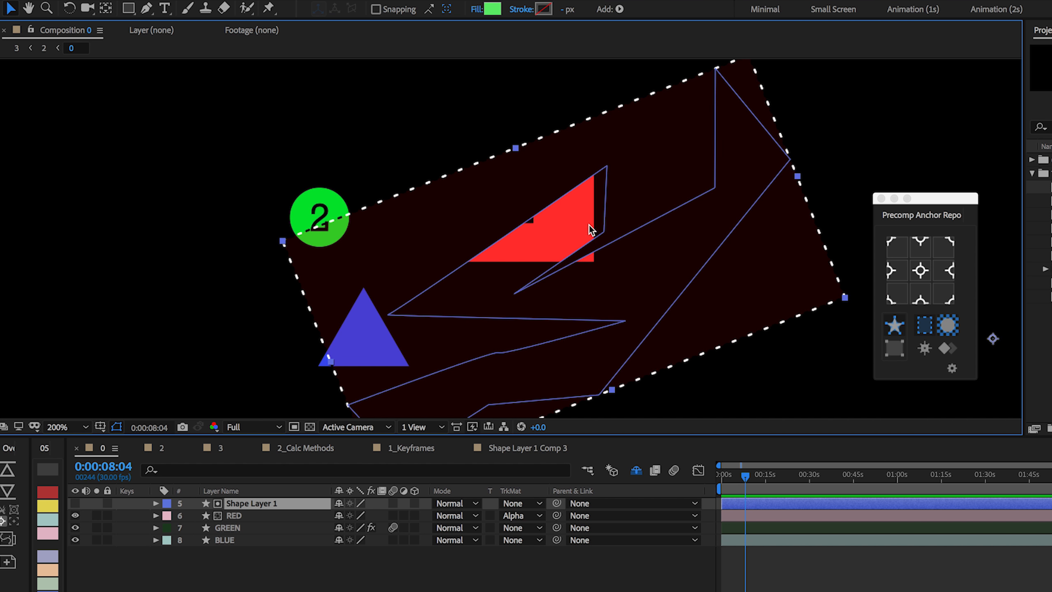
{"action": "left_click", "coordinate": [238, 516]}
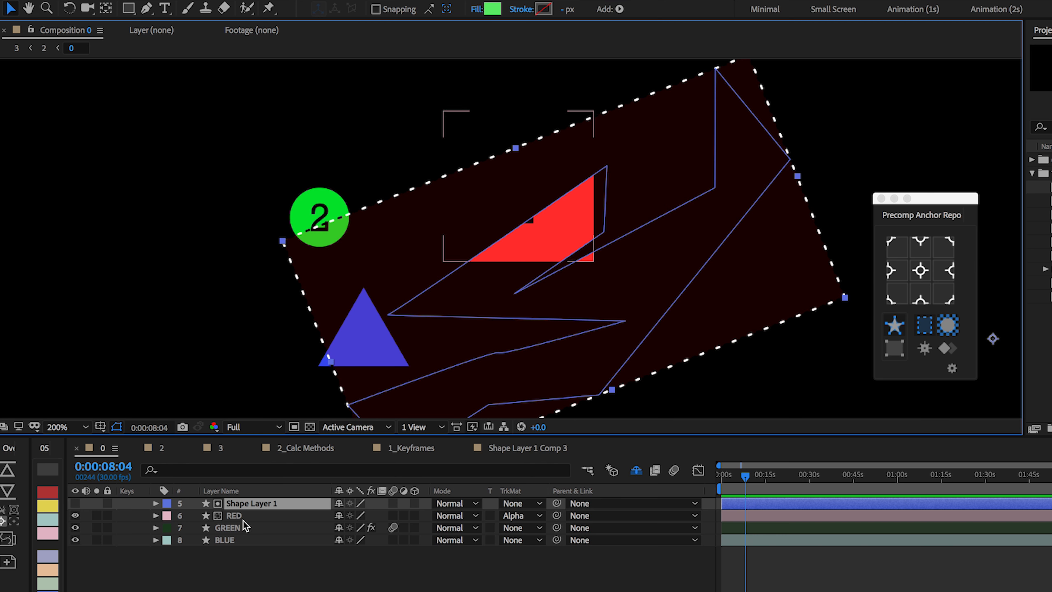
{"action": "left_click", "coordinate": [922, 327]}
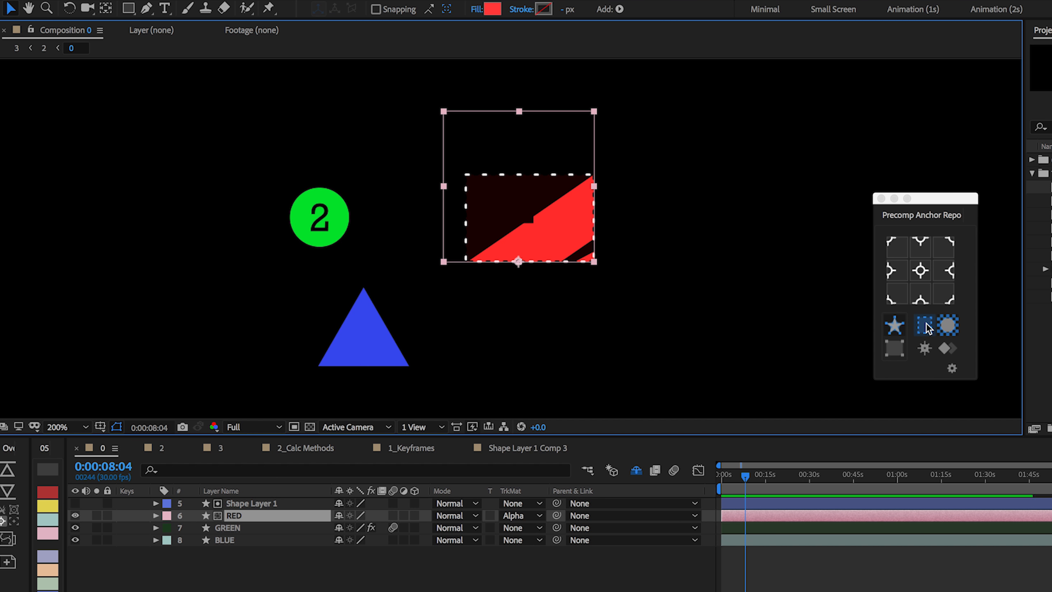
Move the RED layer's anchor point through several positions of its content bounds, finishing at the bottom-right corner
{"action": "key", "text": "ctrl+shift+h"}
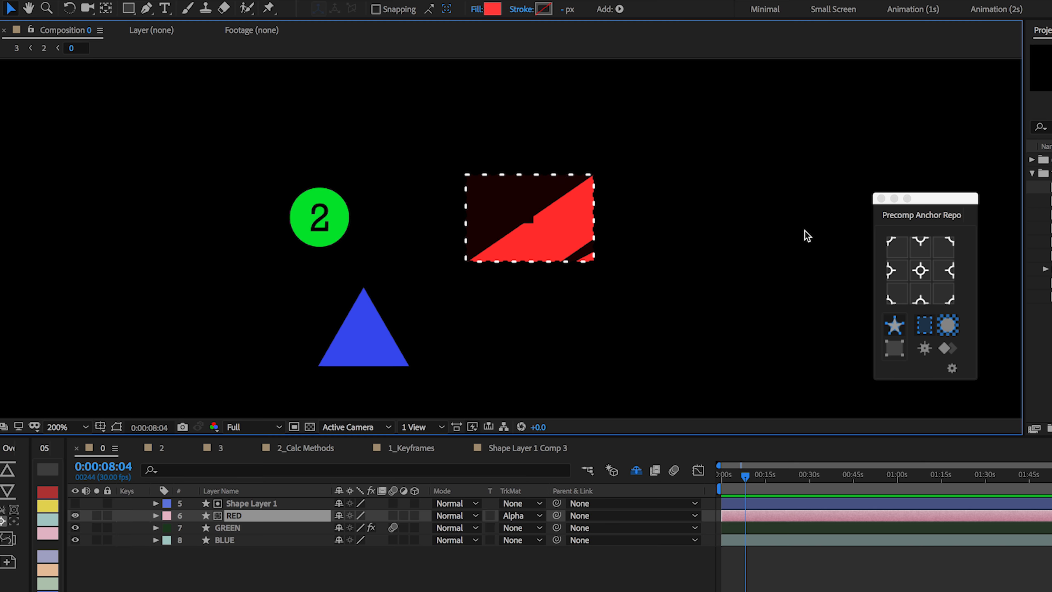
{"action": "left_click", "coordinate": [890, 272]}
{"action": "key", "text": "ctrl+shift+h"}
{"action": "left_click", "coordinate": [919, 269]}
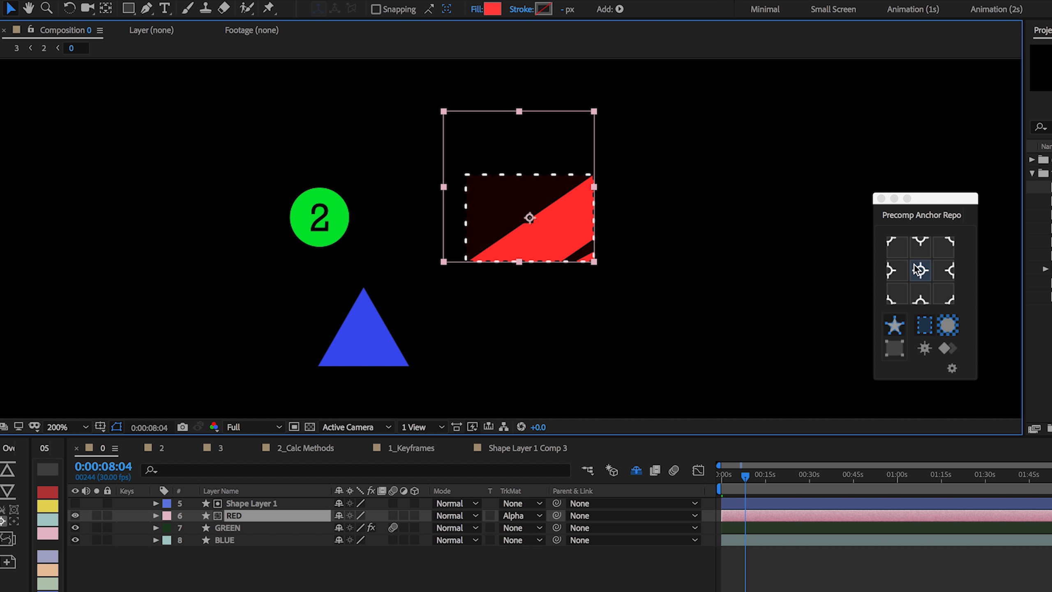
{"action": "left_click", "coordinate": [918, 253]}
{"action": "left_click", "coordinate": [926, 293]}
{"action": "left_click", "coordinate": [946, 274]}
{"action": "left_click", "coordinate": [920, 274]}
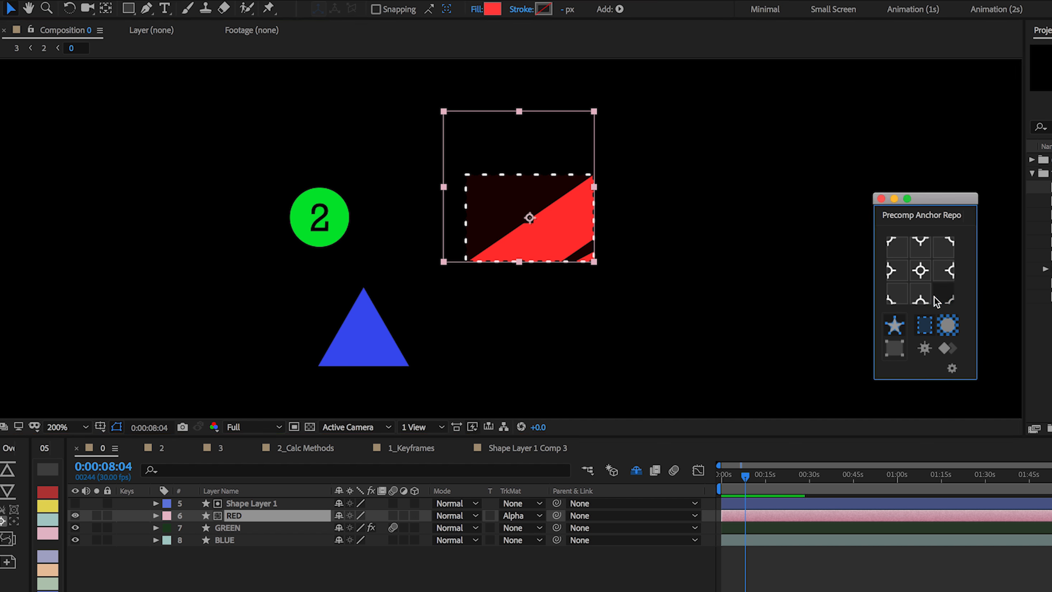
{"action": "left_click", "coordinate": [944, 295]}
Go up through composition 2 to composition 3 and delete all three masks from the [2] precomp layer
{"action": "left_click", "coordinate": [48, 54]}
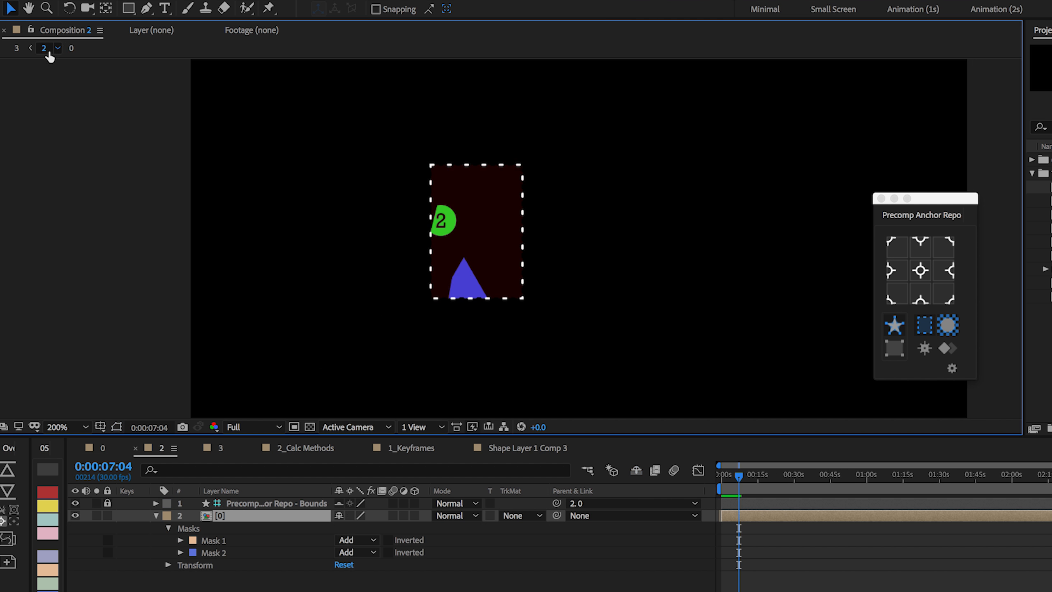
{"action": "left_click", "coordinate": [15, 50]}
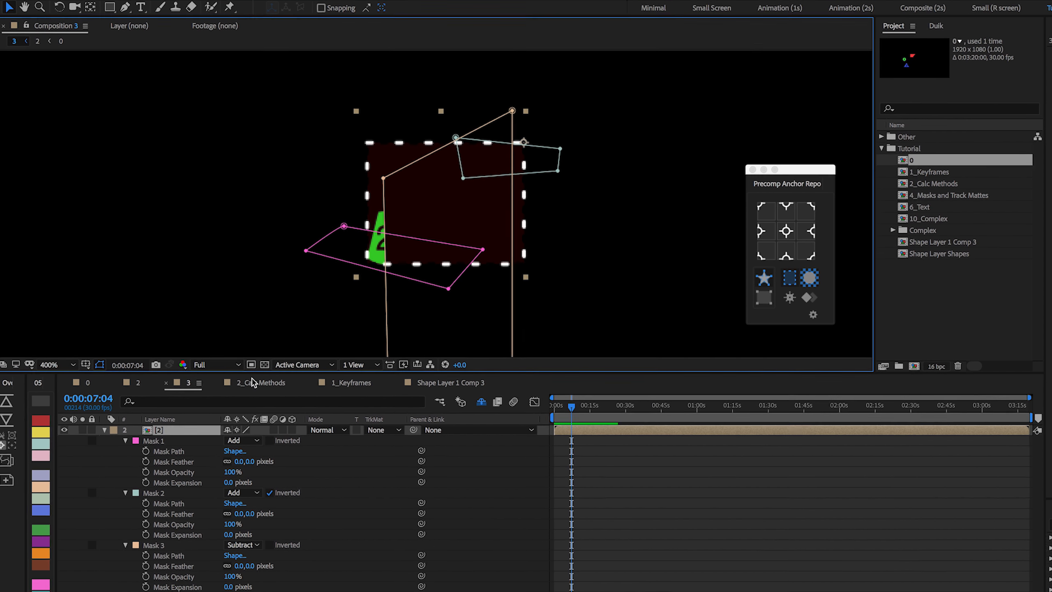
{"action": "left_click", "coordinate": [165, 487]}
{"action": "key", "text": "BackSpace"}
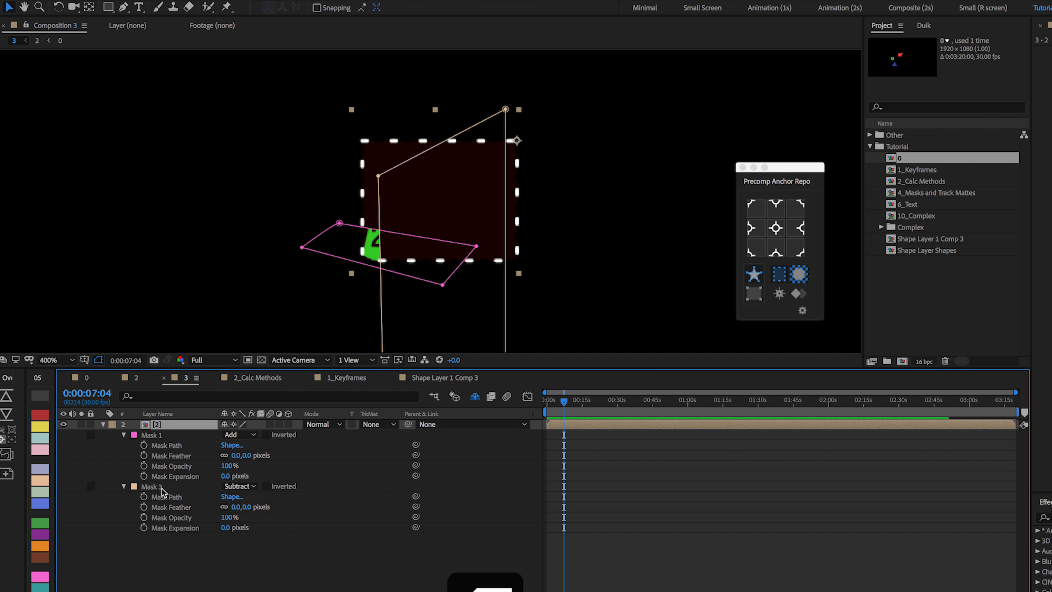
{"action": "left_click", "coordinate": [165, 487]}
{"action": "key", "text": "BackSpace"}
{"action": "left_click", "coordinate": [165, 435]}
{"action": "key", "text": "BackSpace"}
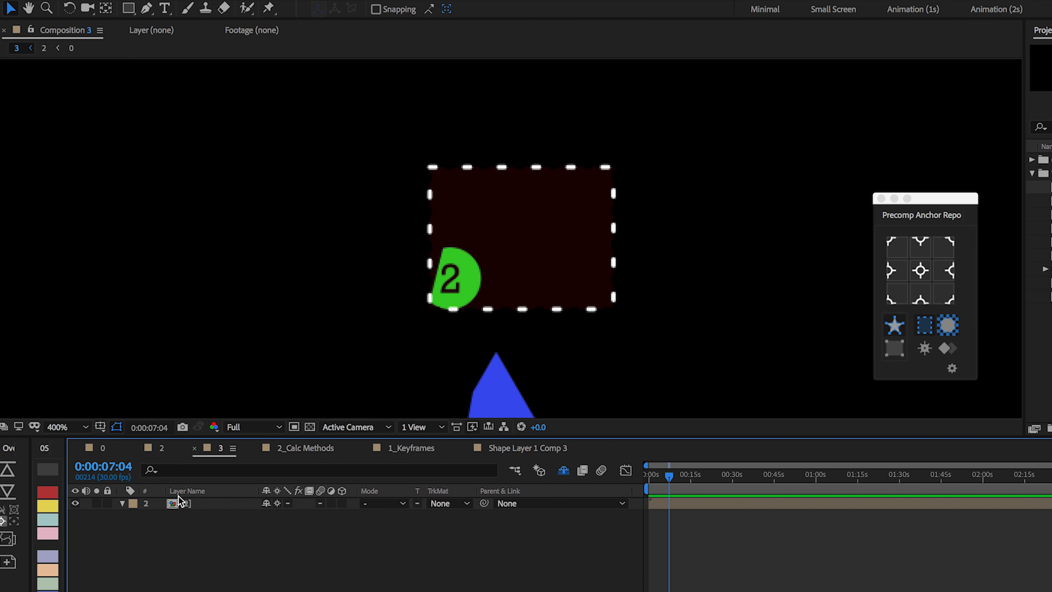
Open composition 2 from the [2] layer, duplicate the [0] layer twice, and spread out and rotate the copies
{"action": "left_click", "coordinate": [180, 502]}
{"action": "scroll", "coordinate": [344, 342], "scroll_direction": "down", "scroll_amount": 1}
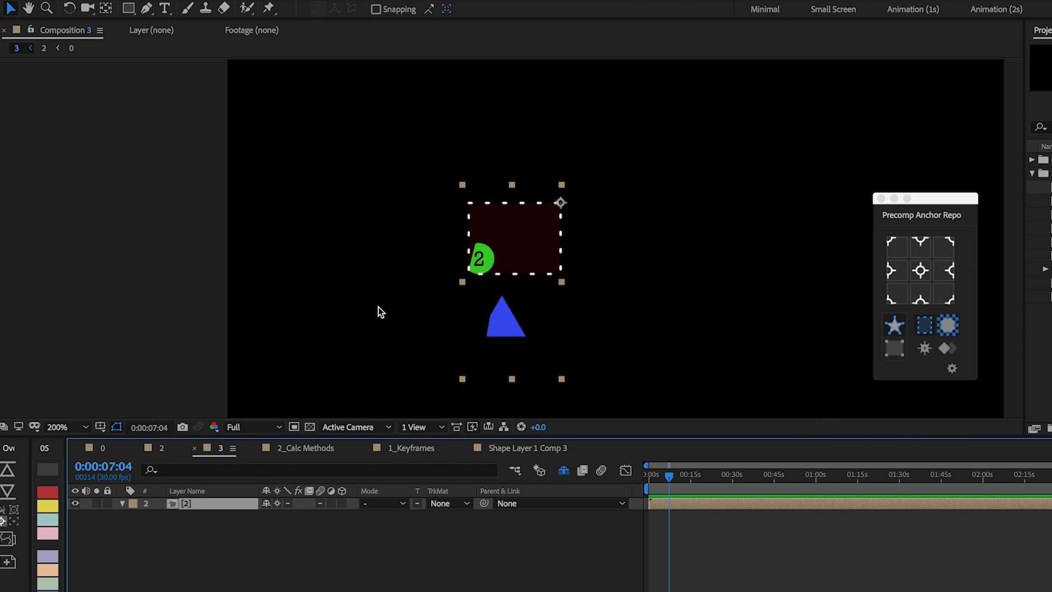
{"action": "left_click_drag", "start_coordinate": [378, 308], "coordinate": [353, 306]}
{"action": "double_click", "coordinate": [200, 506]}
{"action": "left_click_drag", "start_coordinate": [501, 281], "coordinate": [690, 292]}
{"action": "left_click_drag", "start_coordinate": [470, 282], "coordinate": [608, 377]}
{"action": "key", "text": "w"}
{"action": "left_click_drag", "start_coordinate": [666, 297], "coordinate": [705, 264]}
Move the uppermost [0] copy farther right and set its scale to 152.3%
{"action": "key", "text": "v"}
{"action": "key", "text": "p"}
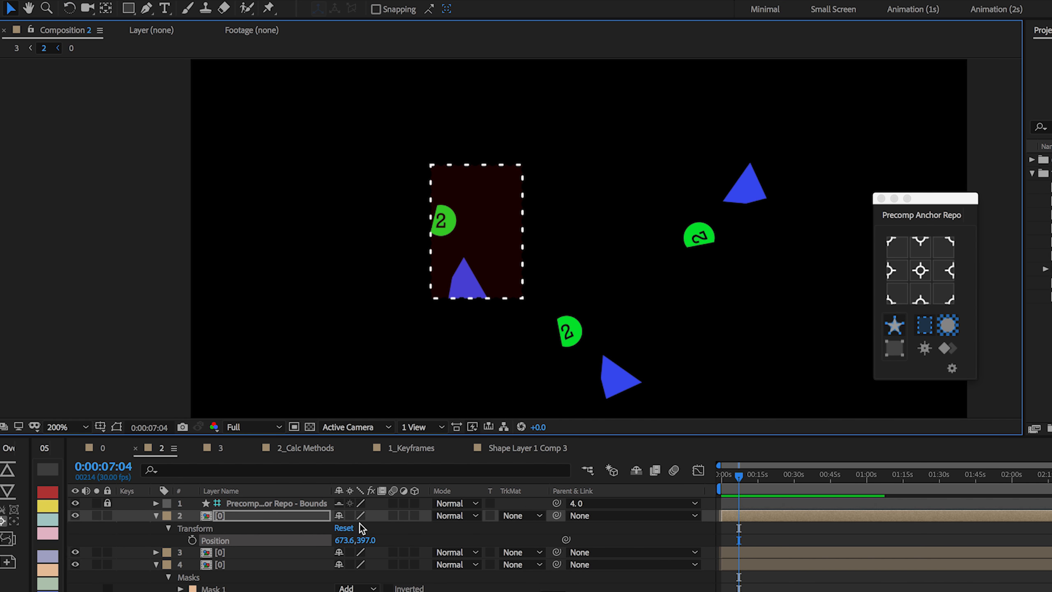
{"action": "left_click_drag", "start_coordinate": [345, 540], "coordinate": [538, 540]}
{"action": "left_click_drag", "start_coordinate": [931, 199], "coordinate": [1020, 222]}
{"action": "left_click", "coordinate": [436, 537]}
{"action": "key", "text": "s"}
{"action": "left_click_drag", "start_coordinate": [356, 527], "coordinate": [427, 528]}
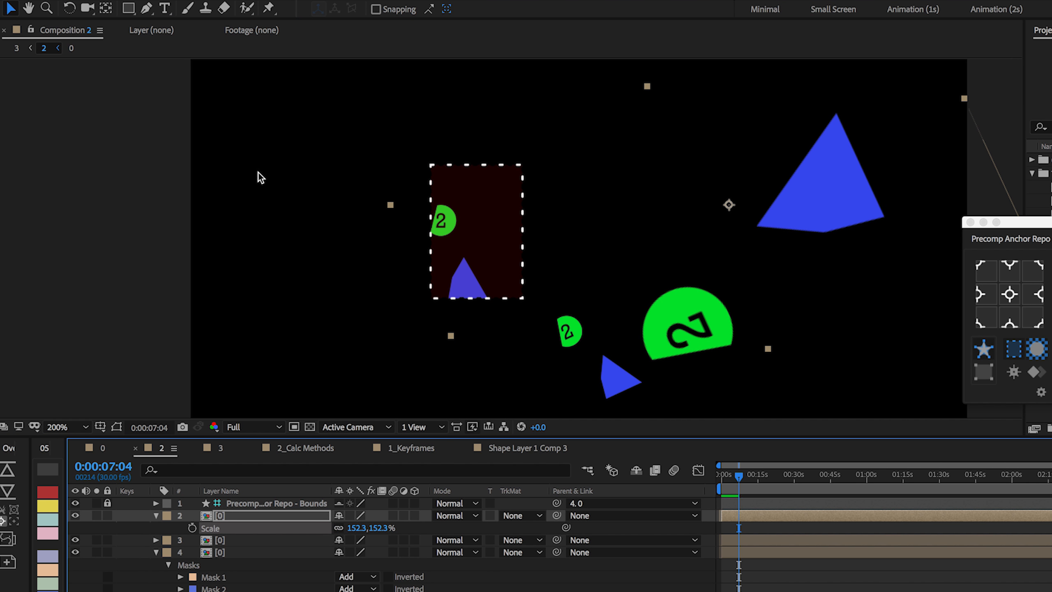
Return to composition 3 and add a blue 1080 × 1080 px solid above the [2] layer
{"action": "left_click", "coordinate": [17, 48]}
{"action": "left_click_drag", "start_coordinate": [668, 214], "coordinate": [518, 226]}
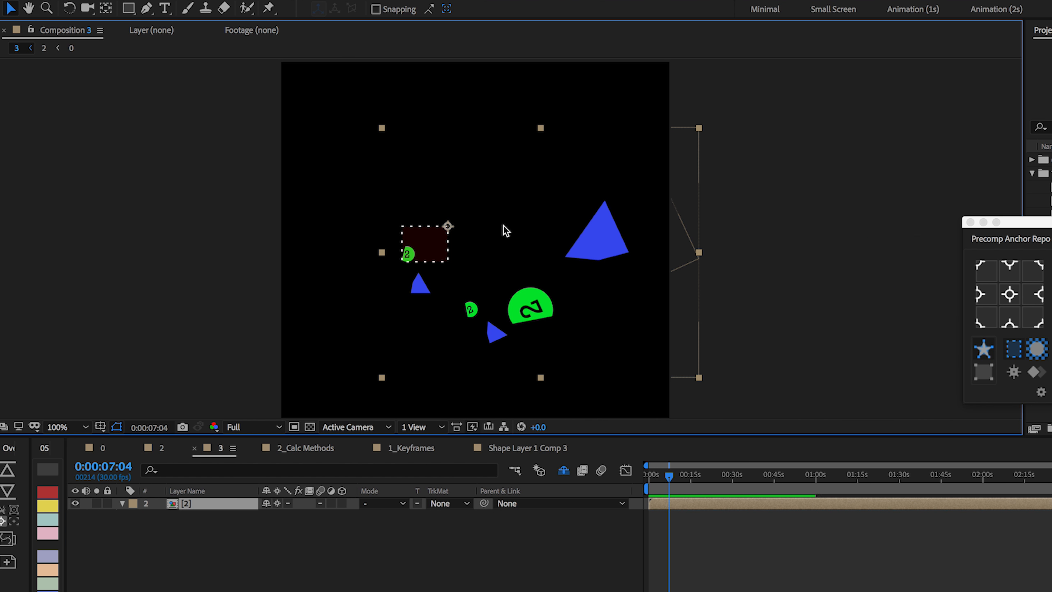
{"action": "key", "text": "ctrl+y"}
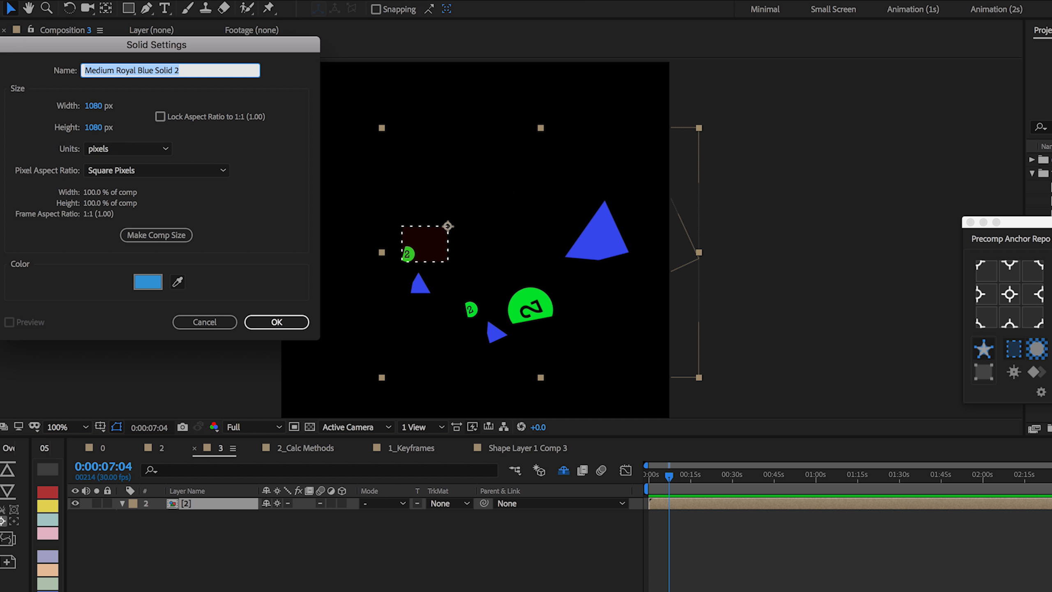
{"action": "key", "text": "Return"}
Mask the blue solid with an irregular self-crossing polygon using the Pen tool, and shift the mask slightly down and right
{"action": "key", "text": "g"}
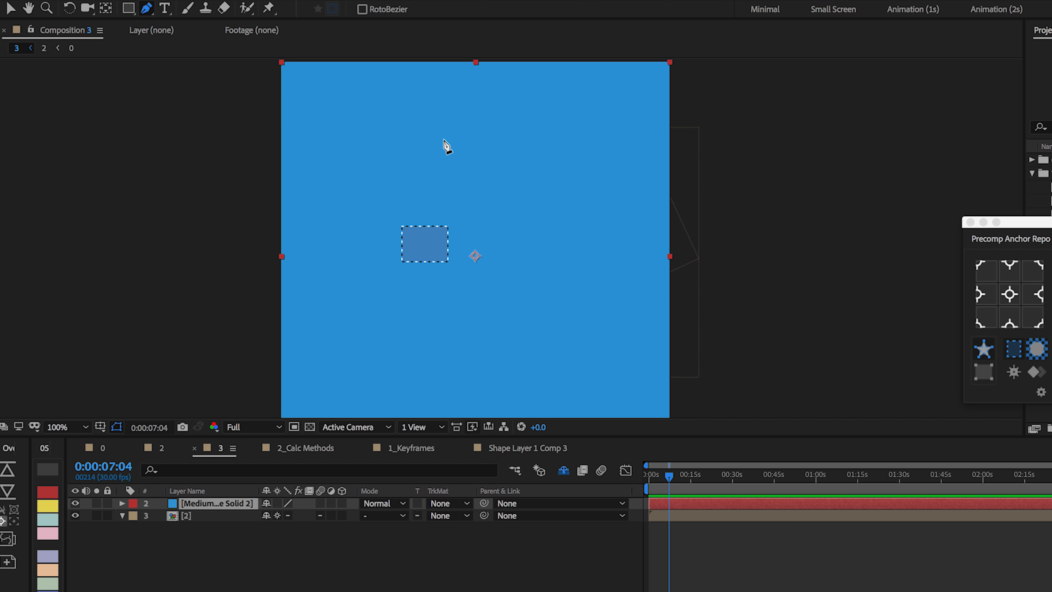
{"action": "left_click", "coordinate": [446, 126]}
{"action": "left_click", "coordinate": [590, 118]}
{"action": "left_click", "coordinate": [595, 279]}
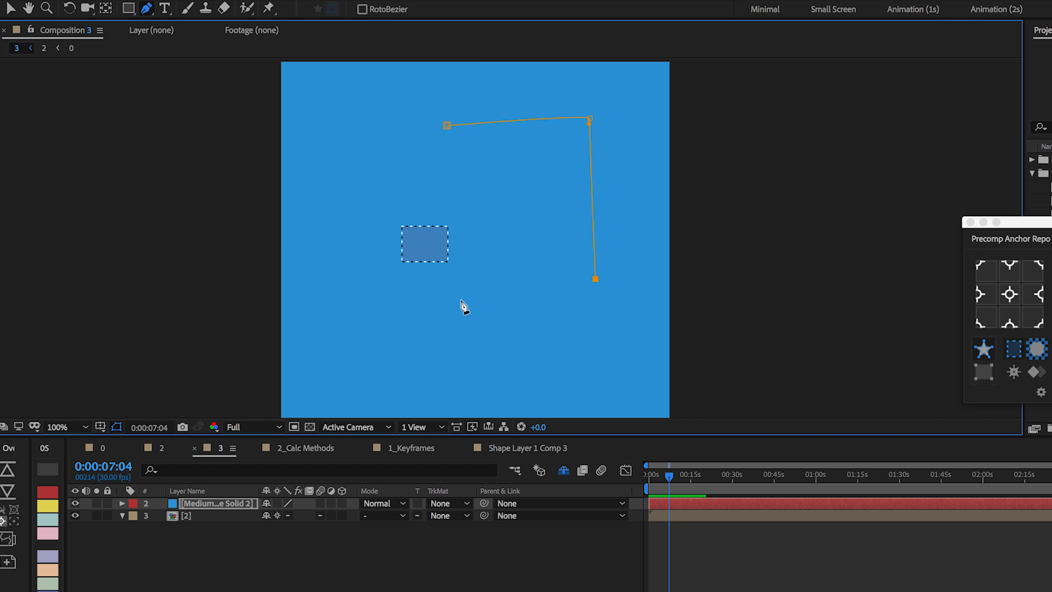
{"action": "left_click", "coordinate": [534, 206]}
{"action": "left_click", "coordinate": [384, 164]}
{"action": "left_click", "coordinate": [551, 182]}
{"action": "left_click_drag", "start_coordinate": [590, 114], "coordinate": [590, 113]}
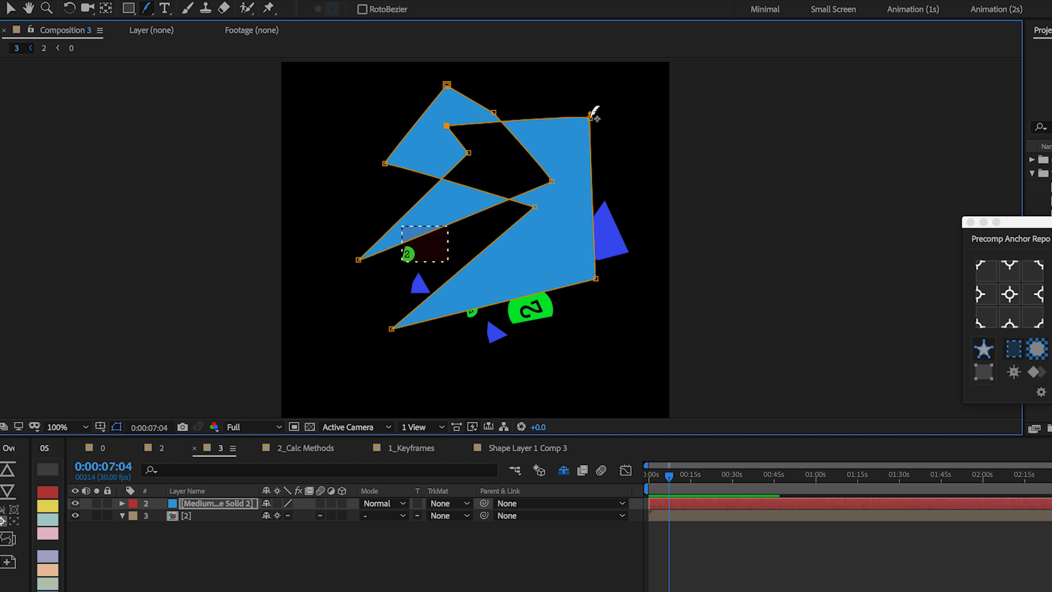
{"action": "left_click", "coordinate": [589, 118], "text": "alt"}
{"action": "key", "text": "v"}
{"action": "left_click_drag", "start_coordinate": [468, 153], "coordinate": [522, 197]}
{"action": "left_click_drag", "start_coordinate": [412, 304], "coordinate": [406, 293]}
Try the blue solid as an Alpha Matte for the [2] layer and switch the track matte to Alpha Inverted Matte
{"action": "key", "text": "g"}
{"action": "key", "text": "period"}
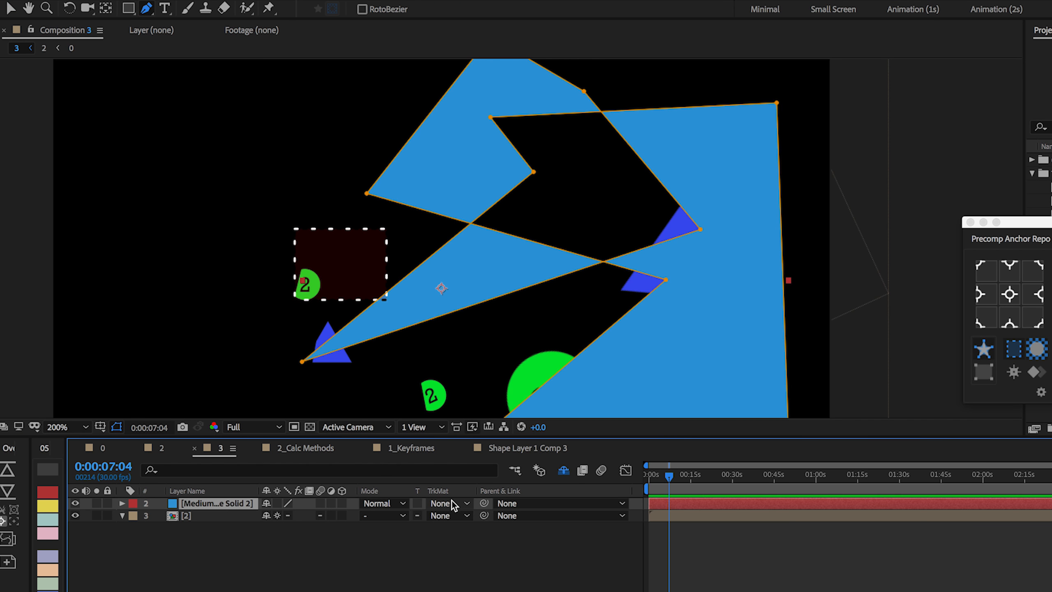
{"action": "left_click", "coordinate": [450, 515]}
{"action": "left_click", "coordinate": [457, 552]}
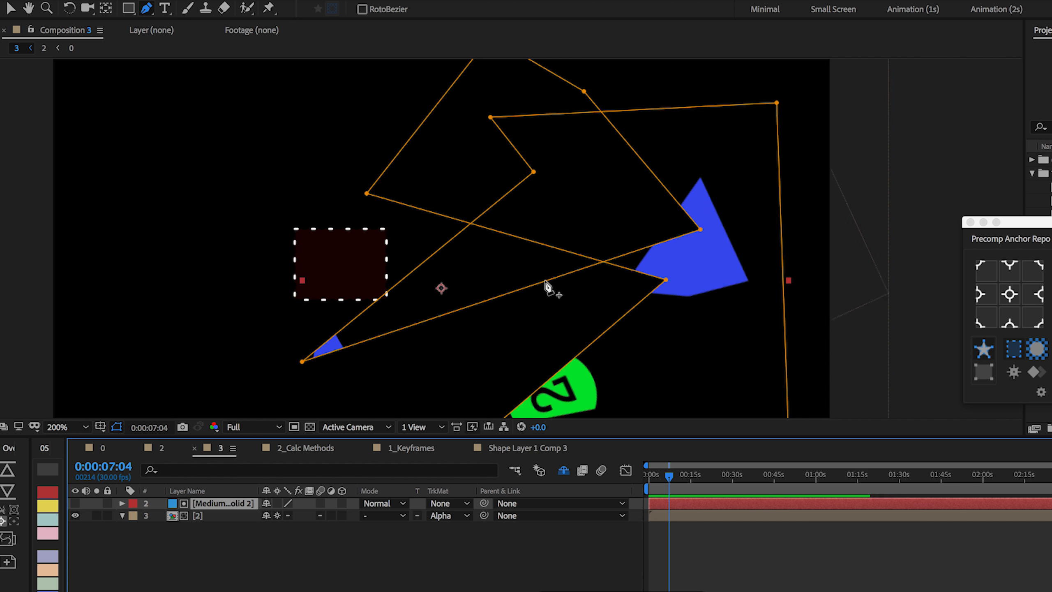
{"action": "key", "text": "comma"}
{"action": "left_click", "coordinate": [450, 515]}
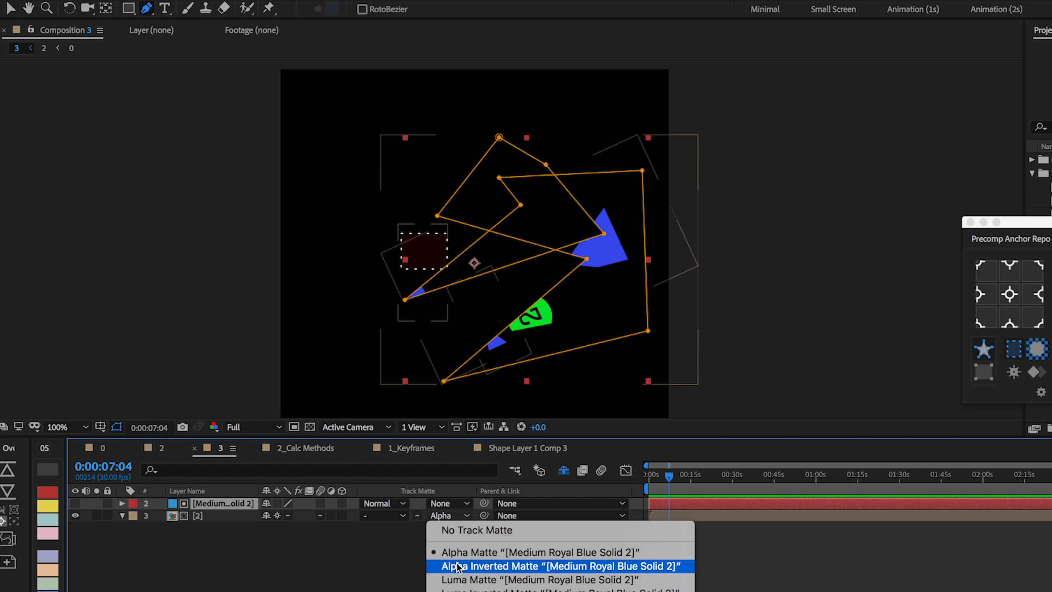
{"action": "left_click", "coordinate": [457, 566]}
Display the content bounds of the matted [2] layer in composition 3
{"action": "key", "text": "F2"}
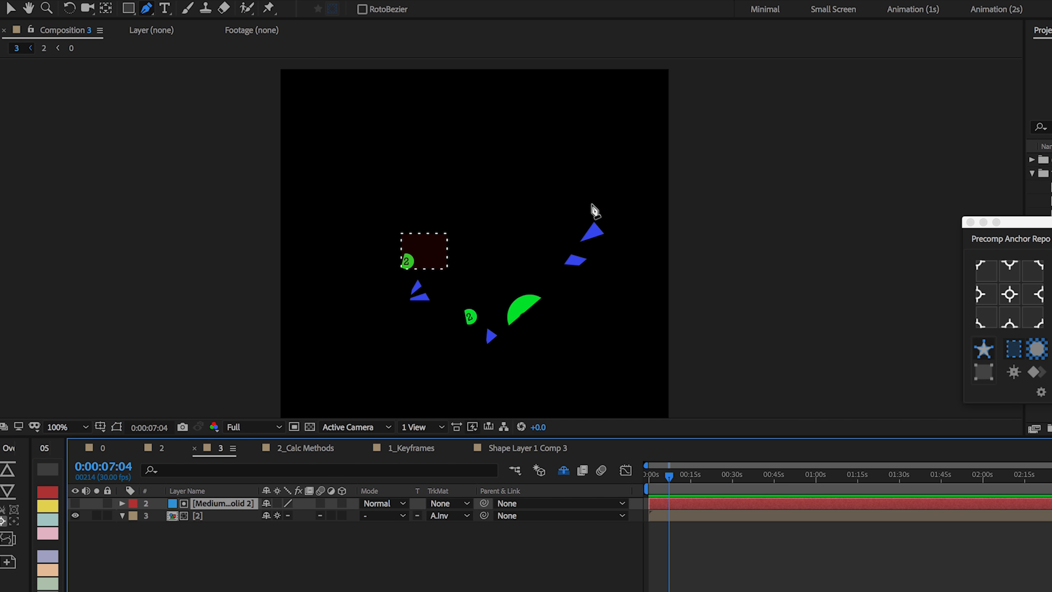
{"action": "key", "text": "period"}
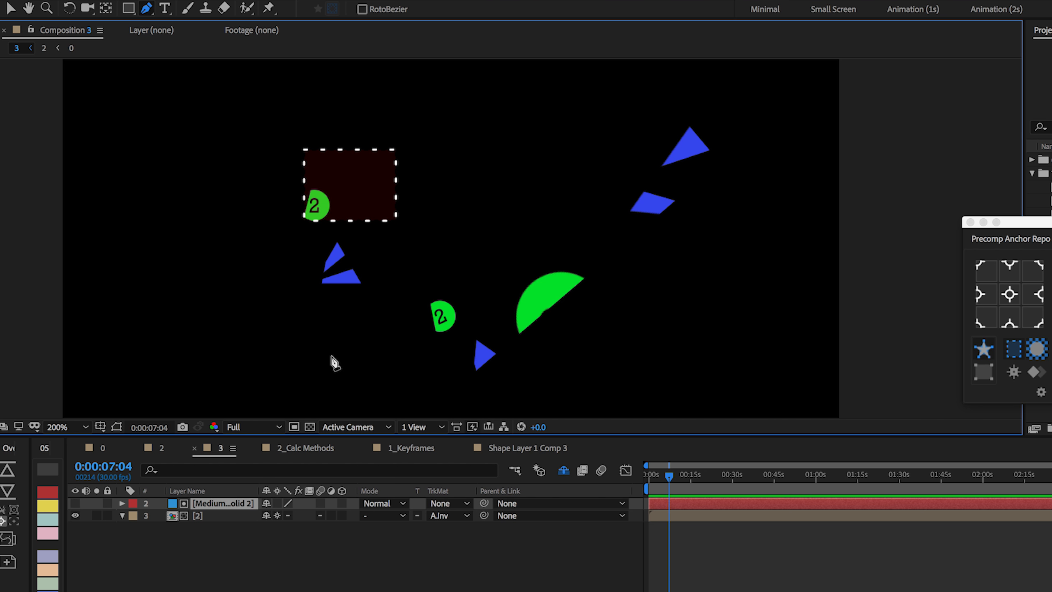
{"action": "left_click", "coordinate": [250, 515]}
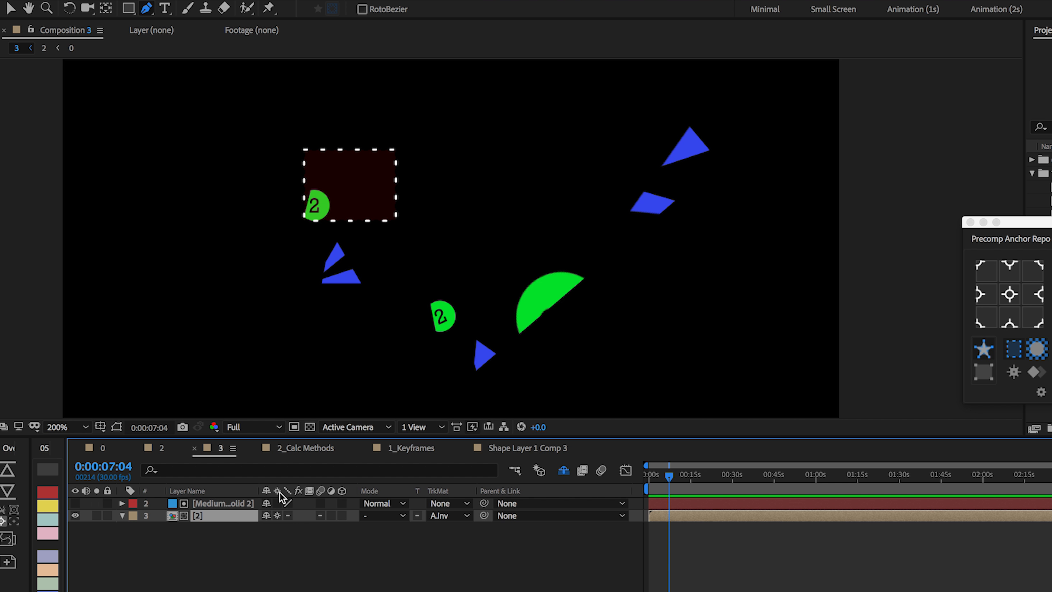
{"action": "left_click", "coordinate": [1014, 350]}
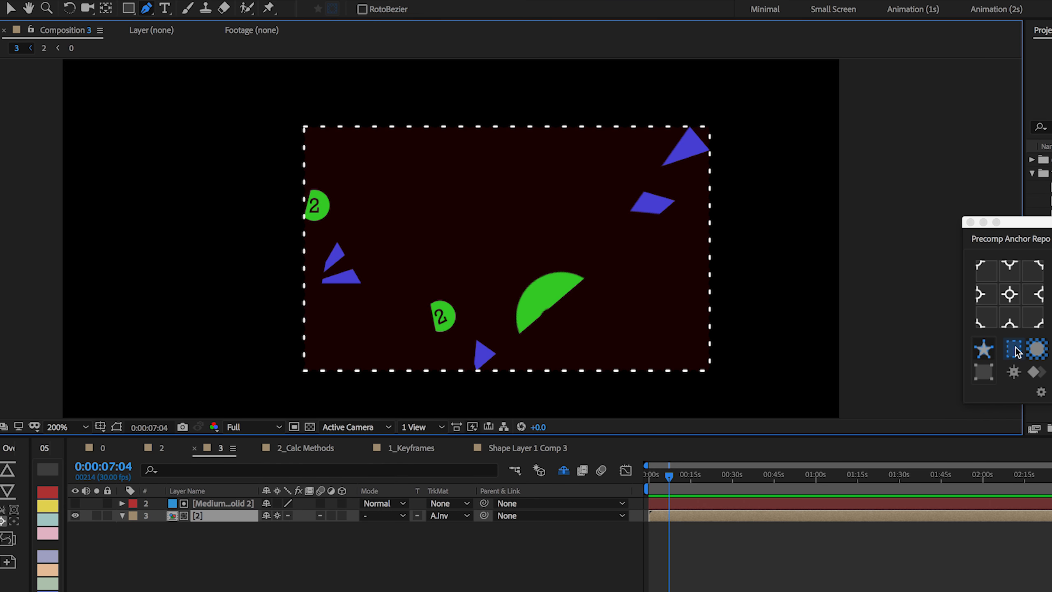
Move the [2] layer's anchor point to the middle-left, top-centre and centre of its content bounds
{"action": "left_click", "coordinate": [983, 295]}
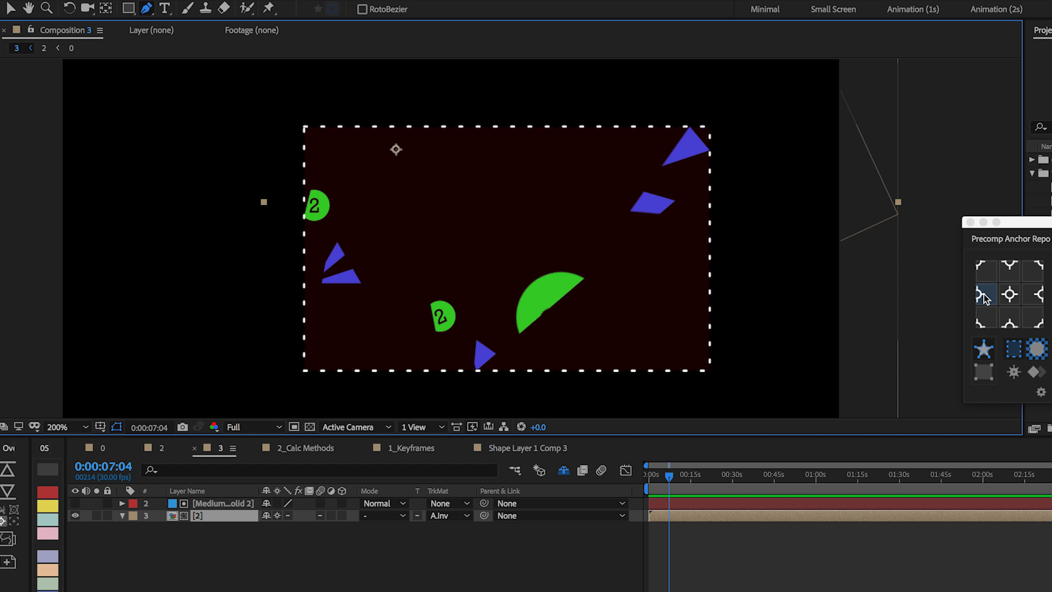
{"action": "left_click", "coordinate": [983, 294]}
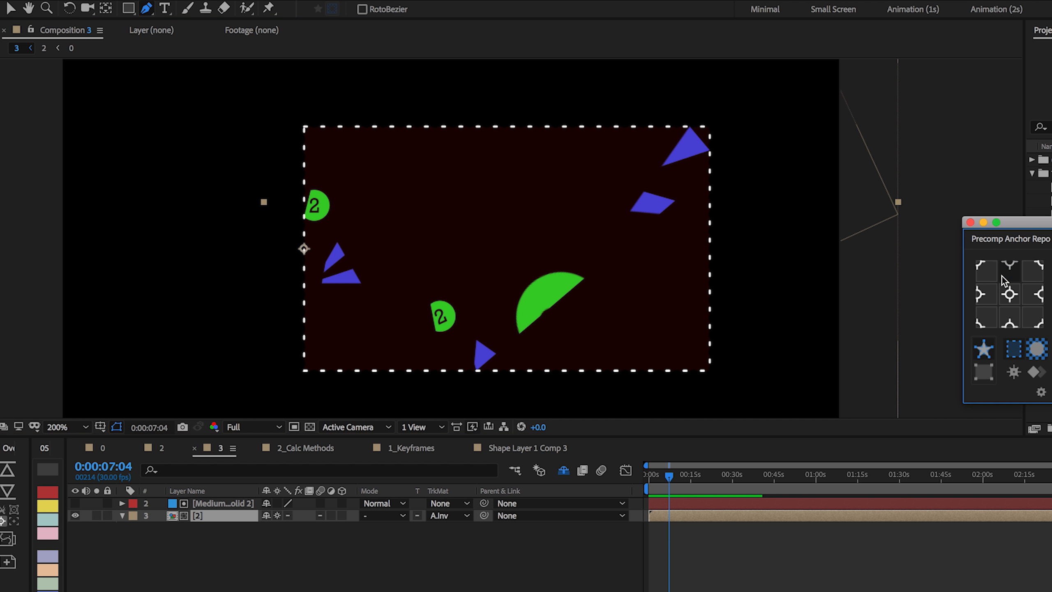
{"action": "left_click", "coordinate": [1002, 276]}
{"action": "left_click", "coordinate": [1009, 291]}
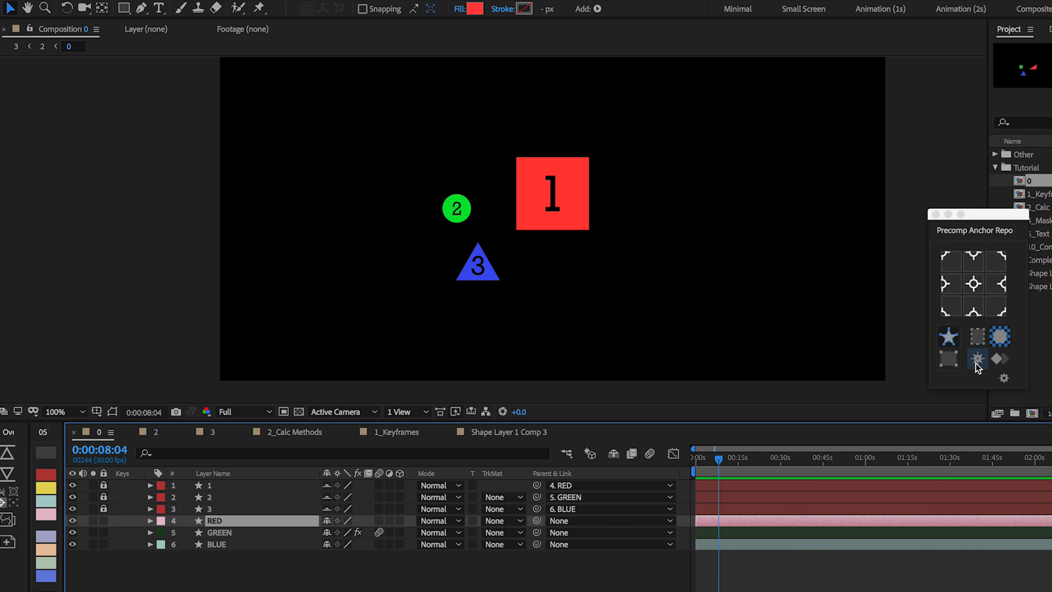
Move the red square partly past the lower edge of composition 0, and open composition 2
{"action": "left_click_drag", "start_coordinate": [629, 215], "coordinate": [708, 371]}
{"action": "key", "text": "comma"}
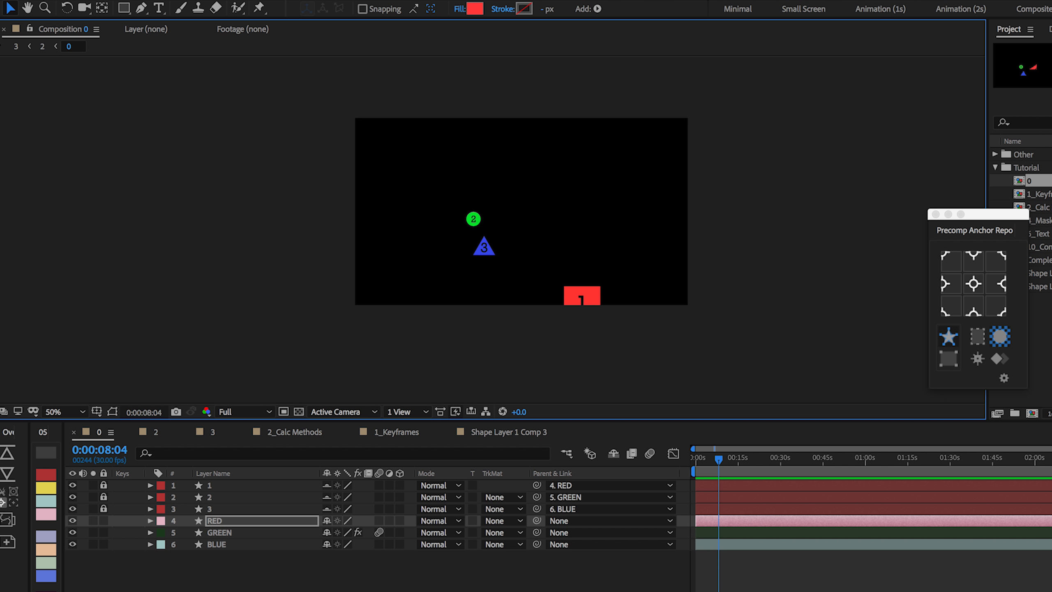
{"action": "left_click", "coordinate": [42, 46]}
{"action": "key", "text": "comma"}
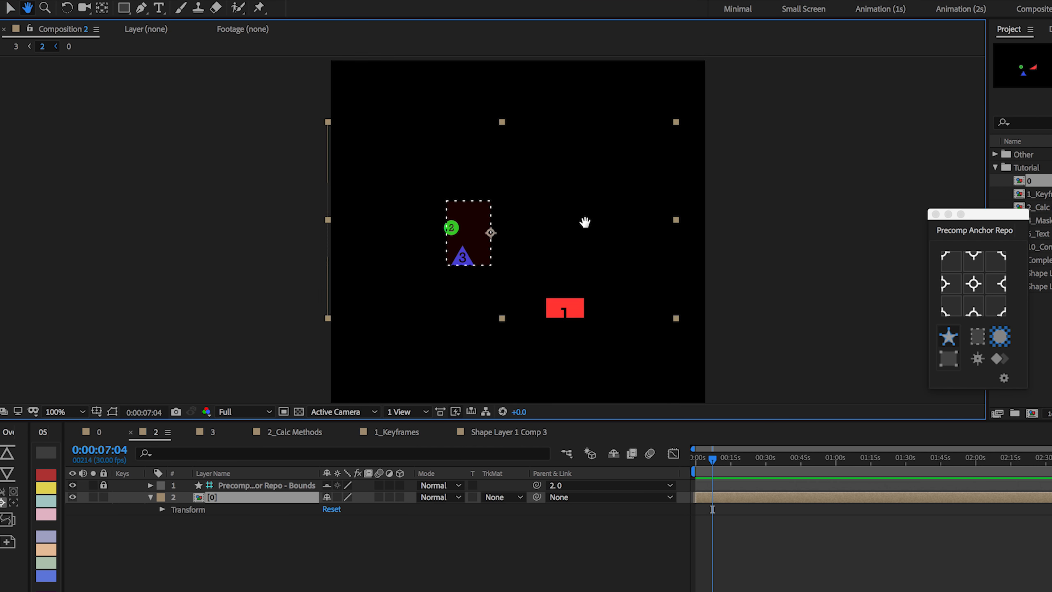
{"action": "key", "text": "period"}
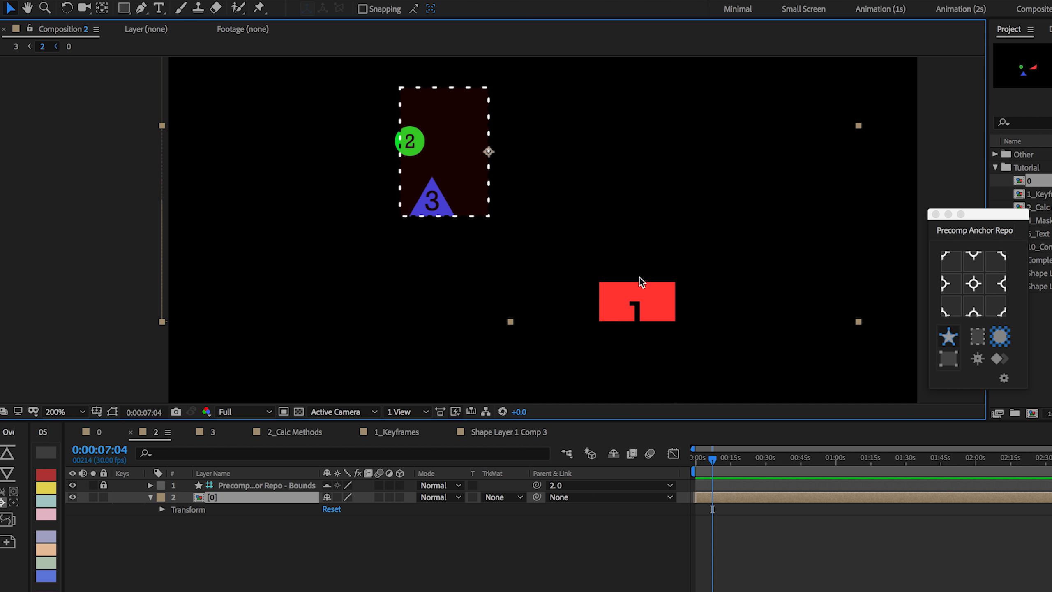
Turn Collapse Transformations on for the [0] layer in composition 2 and switch it back off
{"action": "left_click", "coordinate": [285, 563]}
{"action": "left_click", "coordinate": [270, 498]}
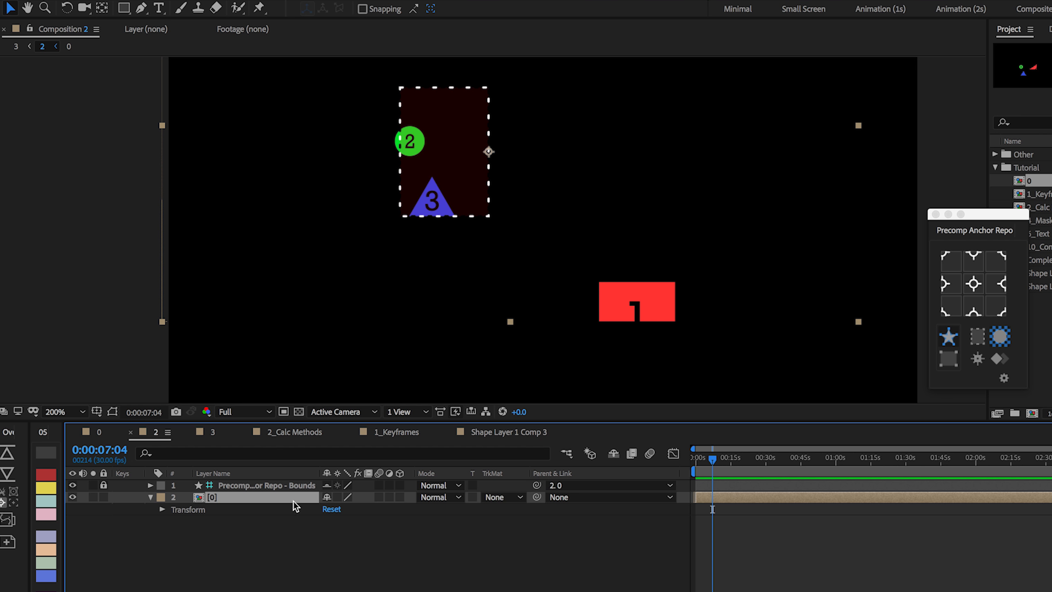
{"action": "left_click", "coordinate": [338, 498]}
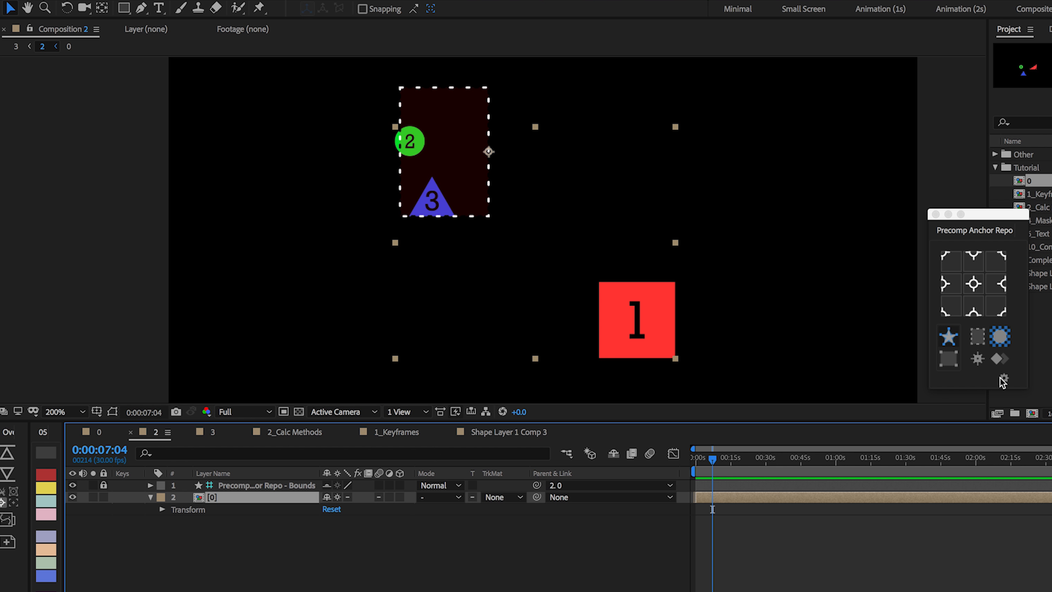
{"action": "left_click", "coordinate": [336, 496]}
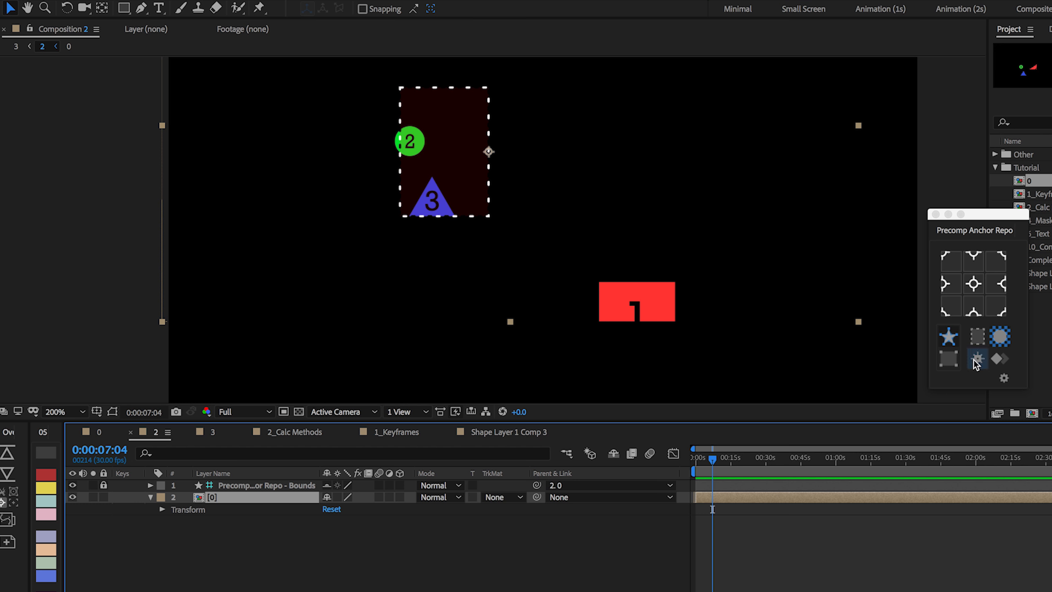
Display the [0] layer's content bounds, and recalculate them with the script's collapse transformations option enabled
{"action": "left_click", "coordinate": [977, 340]}
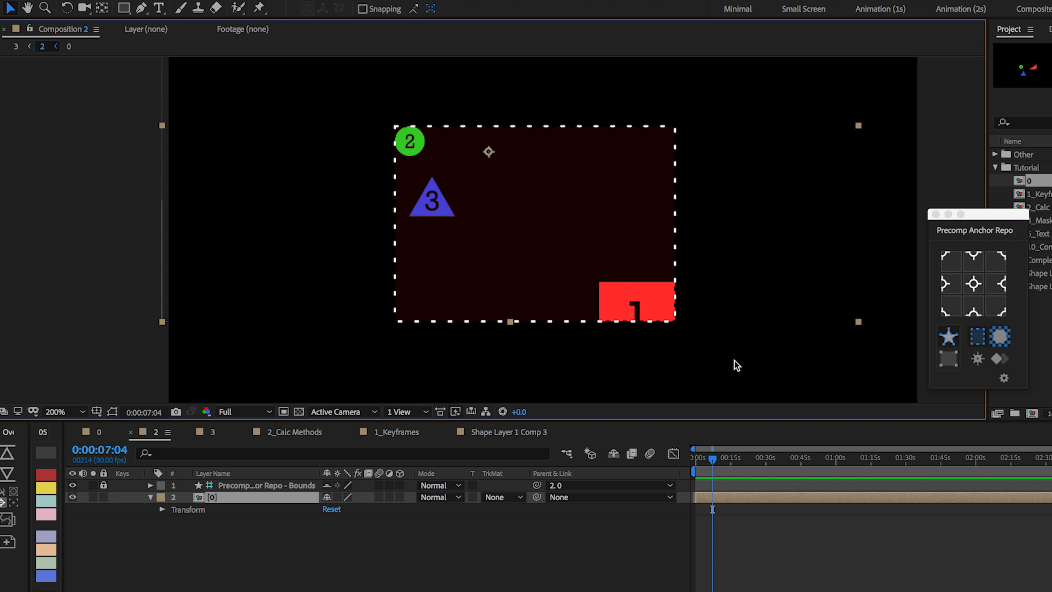
{"action": "left_click", "coordinate": [978, 358]}
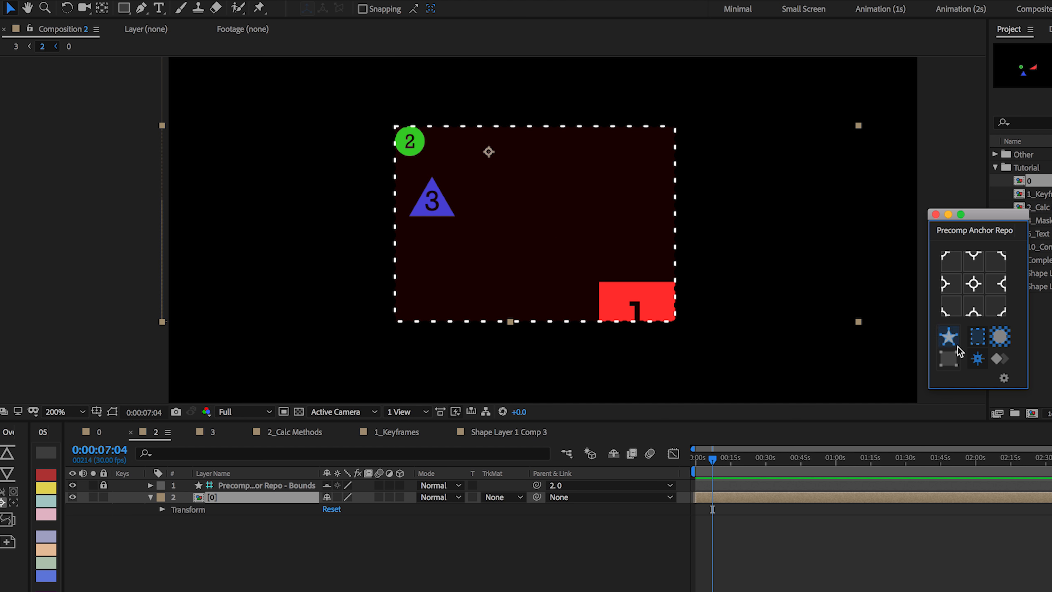
{"action": "left_click", "coordinate": [978, 338]}
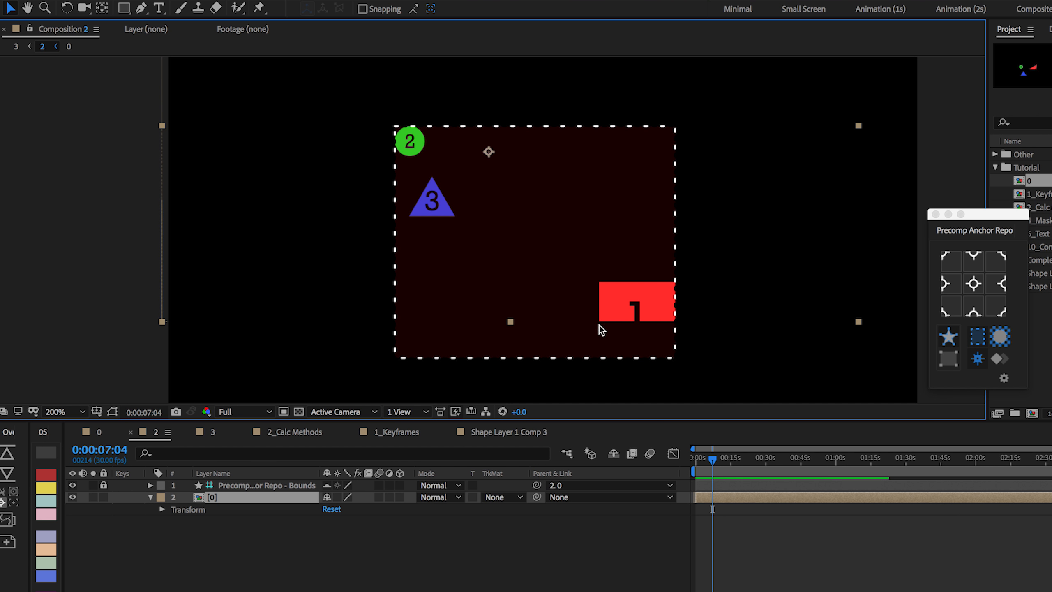
{"action": "key", "text": "comma"}
{"action": "left_click", "coordinate": [390, 301]}
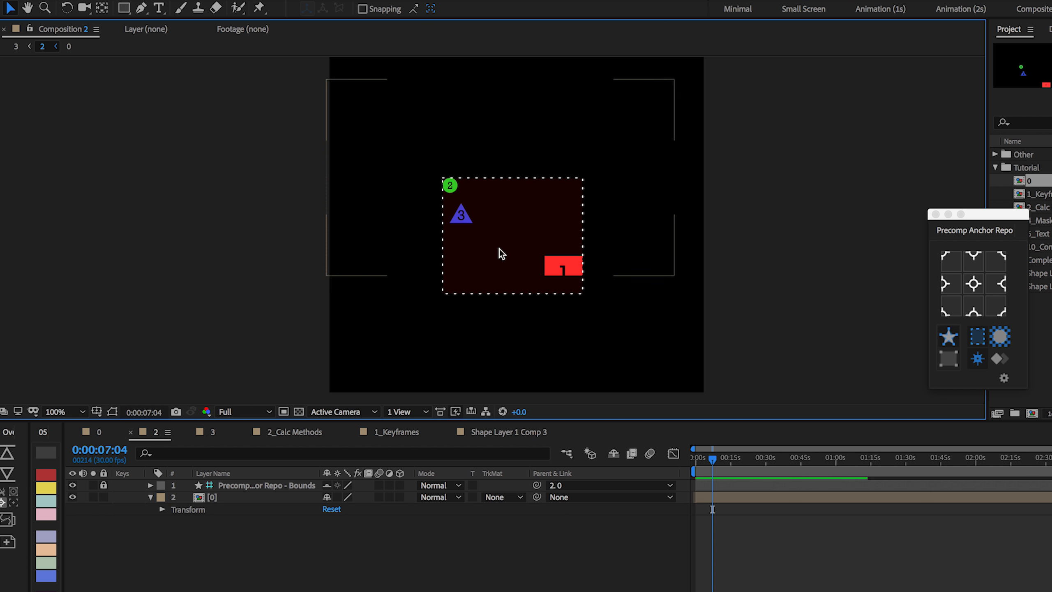
Move the [0] layer partly past the left edge of composition 2, and shift the [2] layer to the right in composition 3
{"action": "left_click_drag", "start_coordinate": [497, 254], "coordinate": [306, 226]}
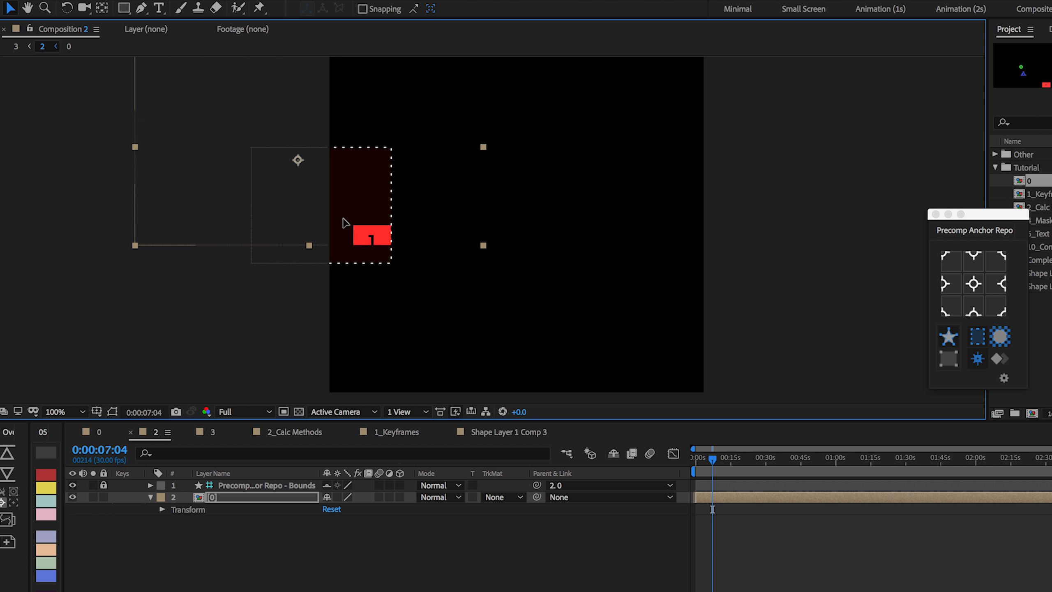
{"action": "left_click", "coordinate": [15, 46]}
{"action": "left_click", "coordinate": [496, 305]}
{"action": "left_click_drag", "start_coordinate": [305, 191], "coordinate": [426, 209]}
Switch off the script's collapse transformations option and redisplay the [2] layer's content bounds in composition 3
{"action": "left_click", "coordinate": [268, 484]}
{"action": "left_click", "coordinate": [984, 341]}
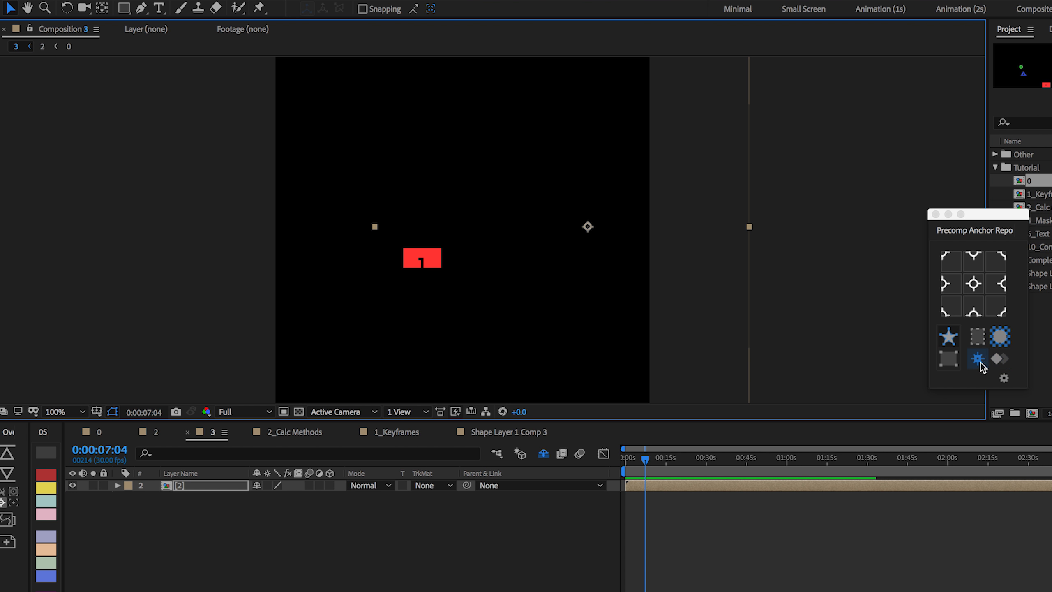
{"action": "left_click", "coordinate": [977, 359]}
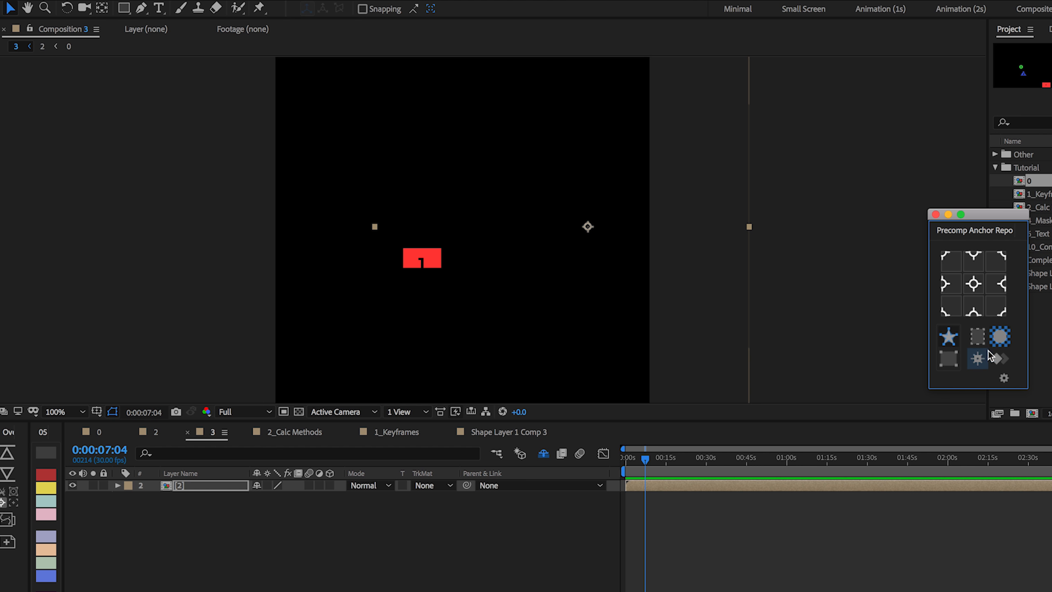
{"action": "left_click", "coordinate": [981, 347]}
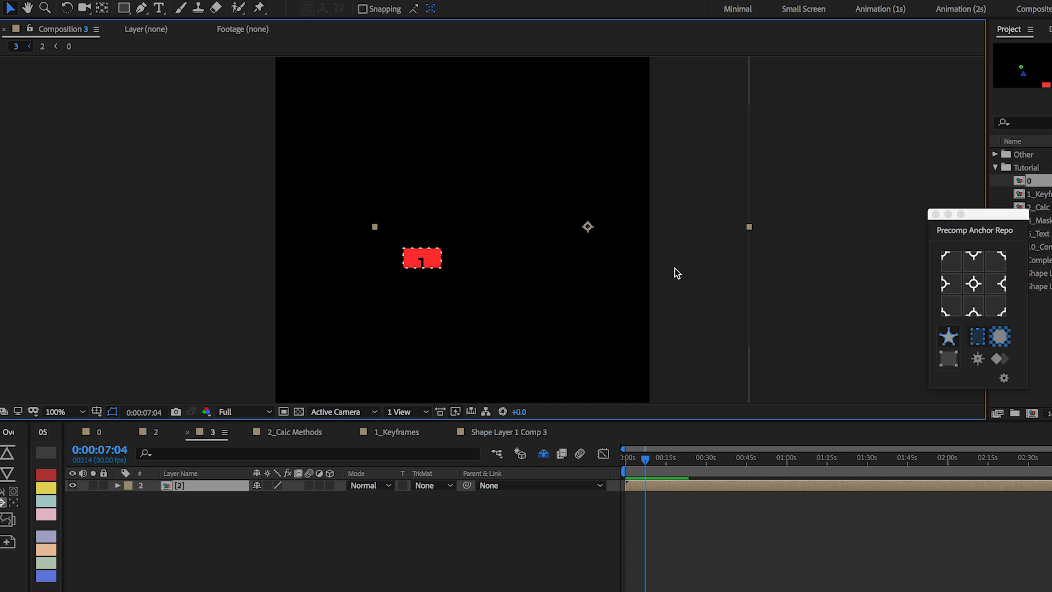
Move the [2] layer's anchor point to the top-centre and bottom-centre of its visible content bounds
{"action": "key", "text": "period"}
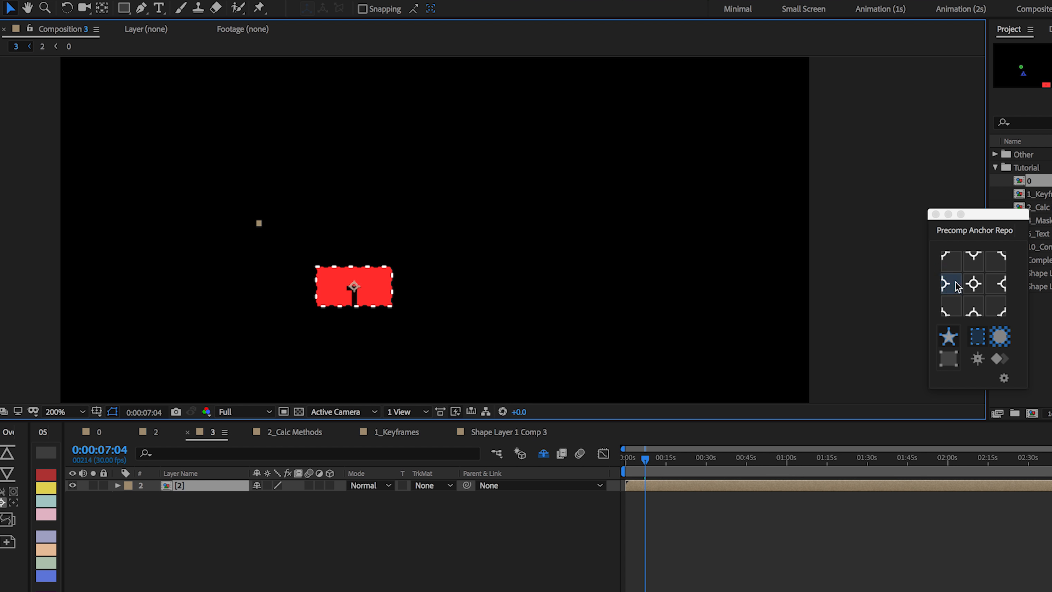
{"action": "left_click", "coordinate": [973, 256]}
{"action": "left_click", "coordinate": [974, 309]}
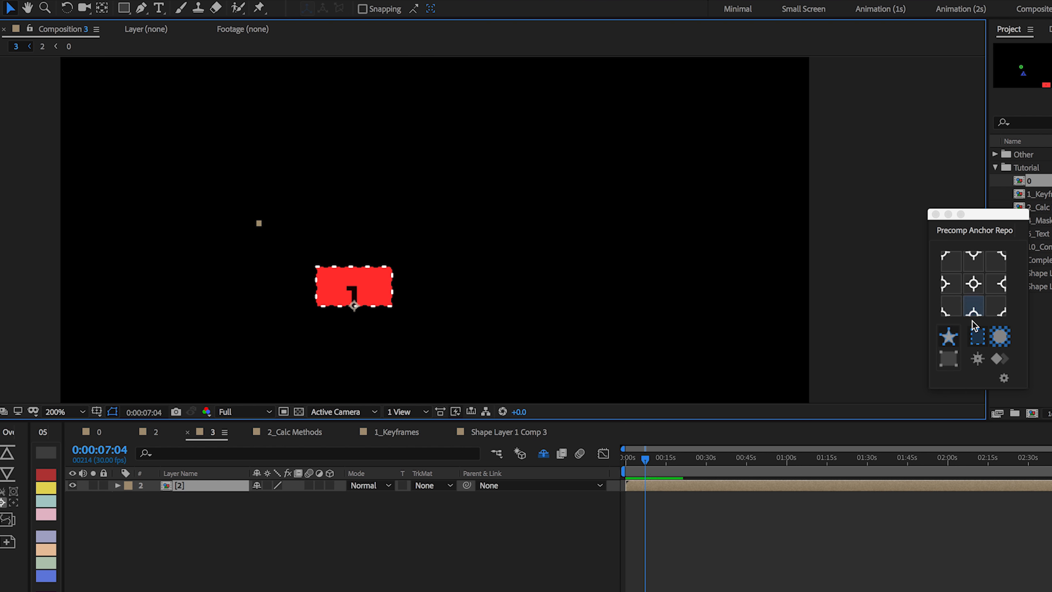
Enable the script's collapse transformations option, centre the [2] layer's anchor point and recalculate its content bounds
{"action": "left_click", "coordinate": [976, 358]}
{"action": "left_click", "coordinate": [972, 284]}
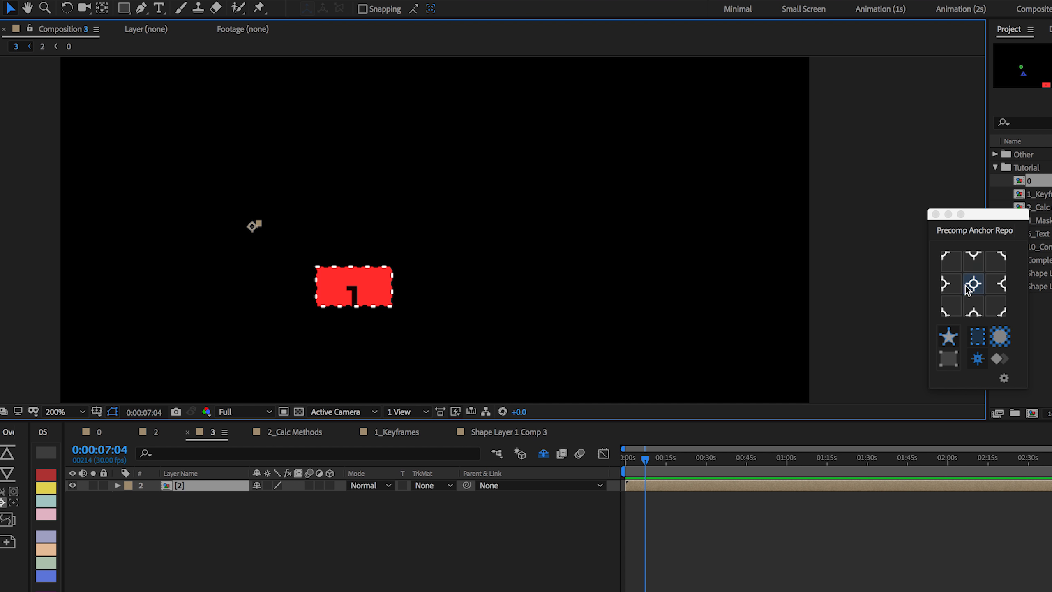
{"action": "left_click", "coordinate": [974, 337]}
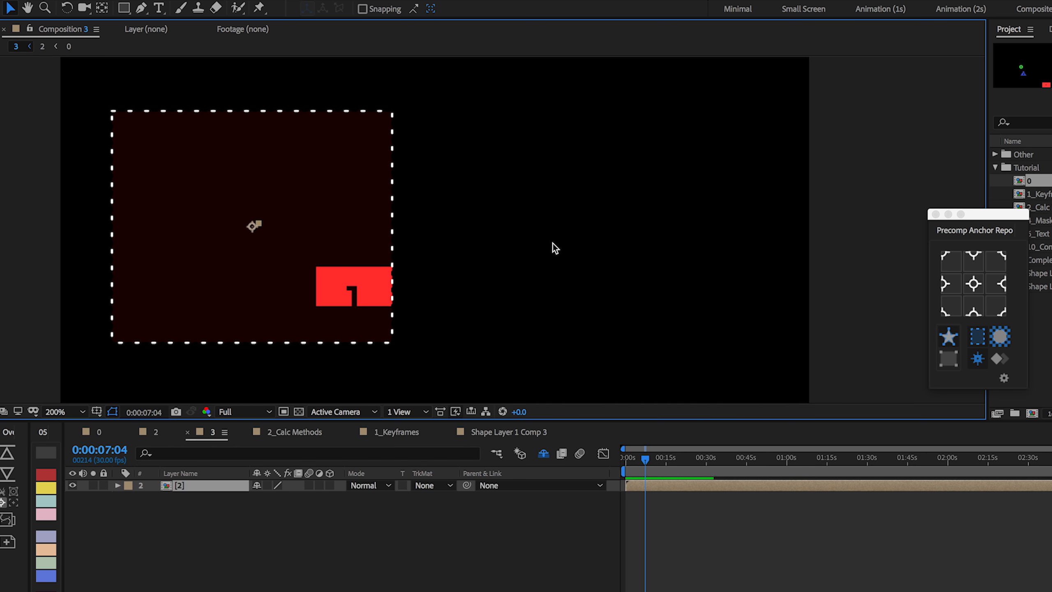
Turn Collapse Transformations on for the [2] layer in composition 3 and switch it back off
{"action": "scroll", "coordinate": [496, 240], "scroll_direction": "down", "scroll_amount": 1}
{"action": "left_click_drag", "start_coordinate": [443, 232], "coordinate": [527, 233]}
{"action": "scroll", "coordinate": [483, 236], "scroll_direction": "up", "scroll_amount": 1}
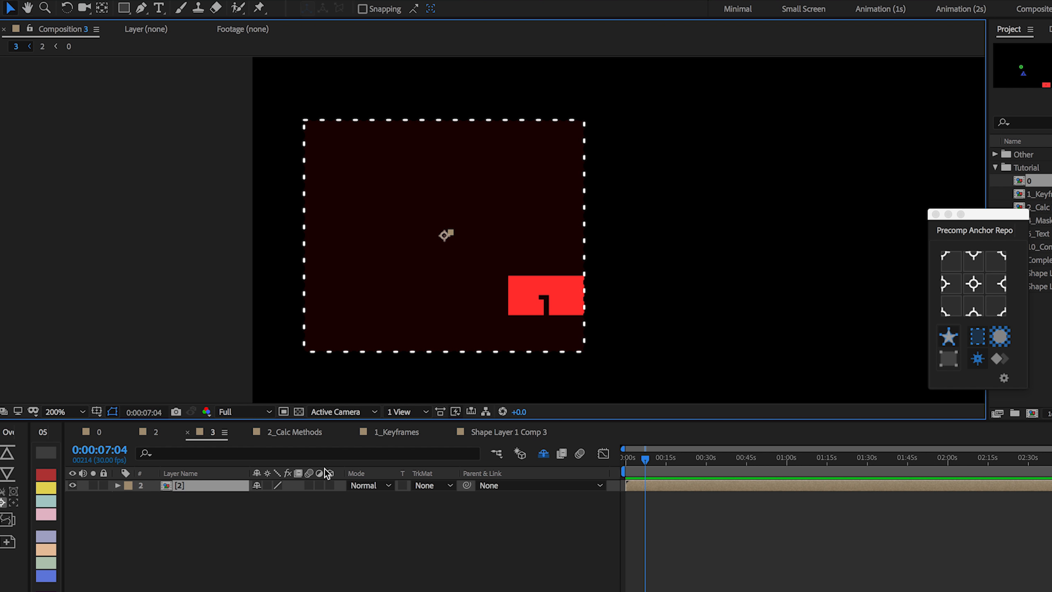
{"action": "left_click", "coordinate": [267, 487]}
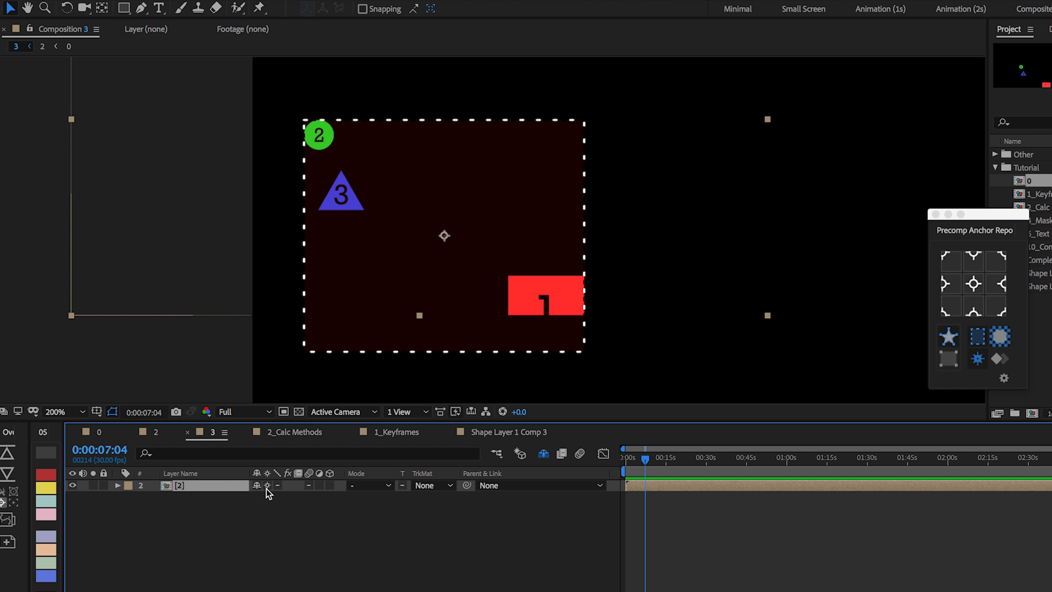
{"action": "left_click", "coordinate": [267, 486]}
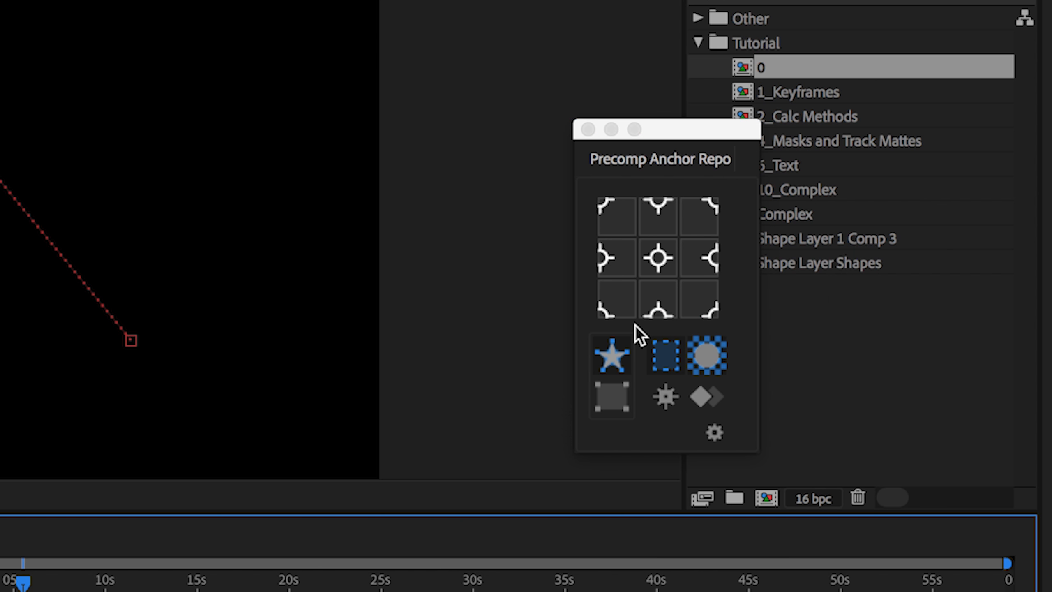
{"action": "left_click", "coordinate": [709, 406]}
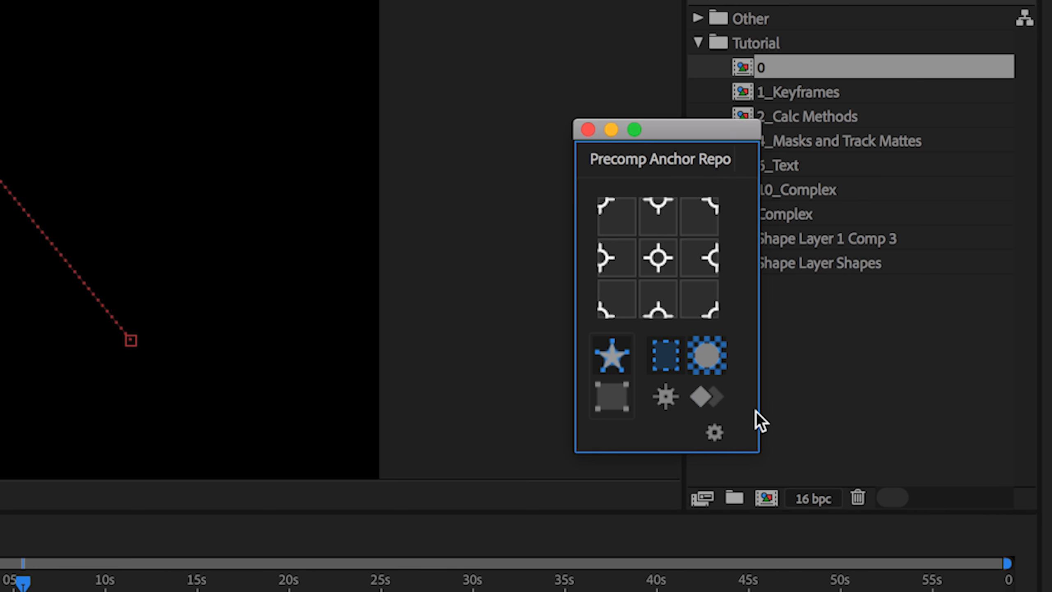
{"action": "left_click", "coordinate": [712, 404]}
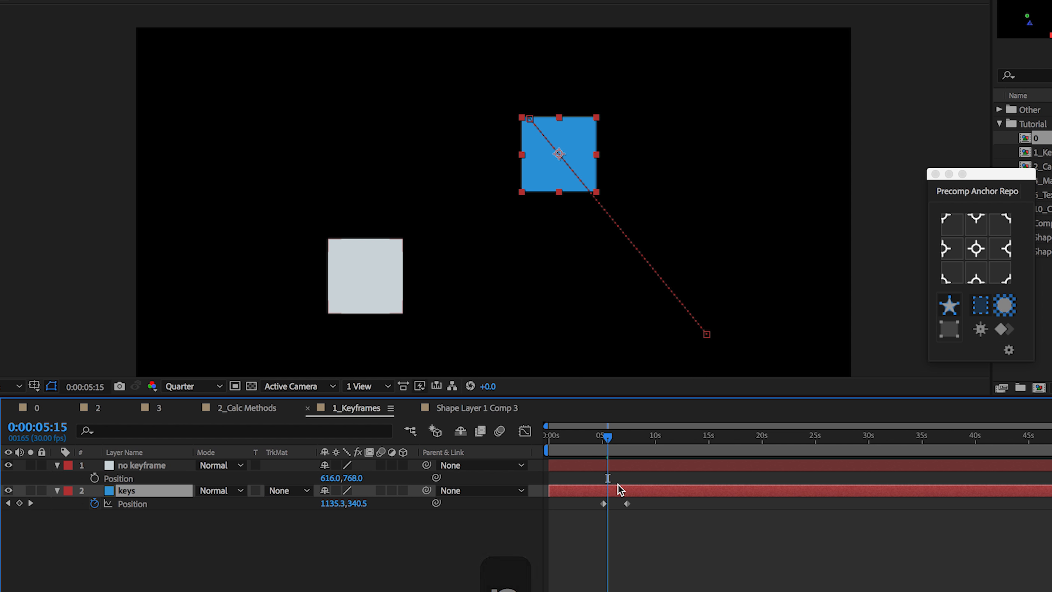
Show the keys layer's Anchor Point property in 1_Keyframes and move the no keyframe square to about 592, 786
{"action": "key", "text": "shift+a"}
{"action": "left_click", "coordinate": [609, 536]}
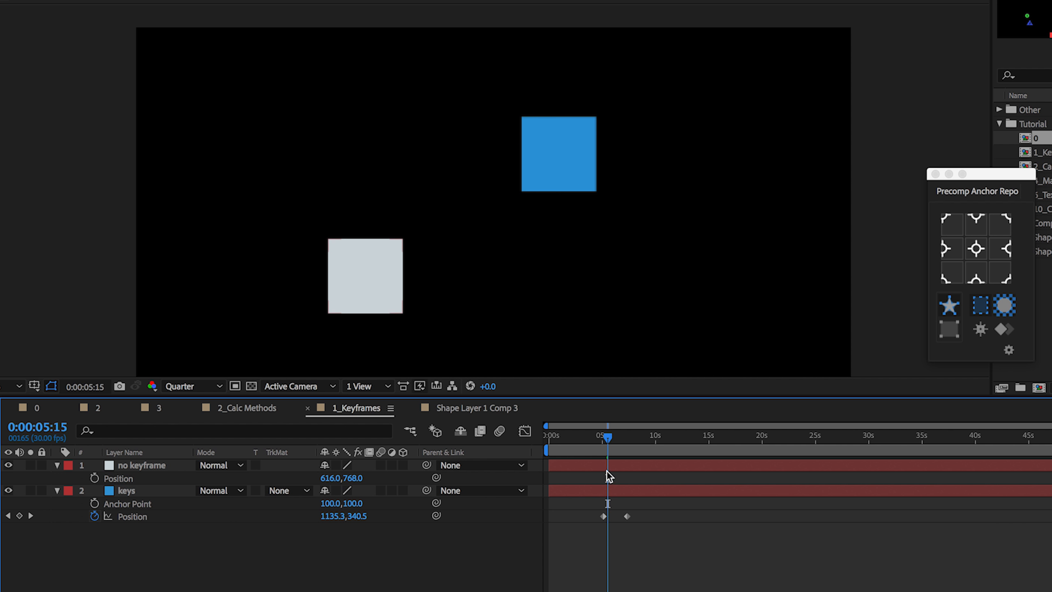
{"action": "left_click", "coordinate": [605, 464]}
{"action": "mouse_move", "coordinate": [385, 296]}
{"action": "left_mouse_down"}
{"action": "mouse_move", "coordinate": [397, 284]}
{"action": "mouse_move", "coordinate": [374, 278]}
{"action": "left_mouse_up"}
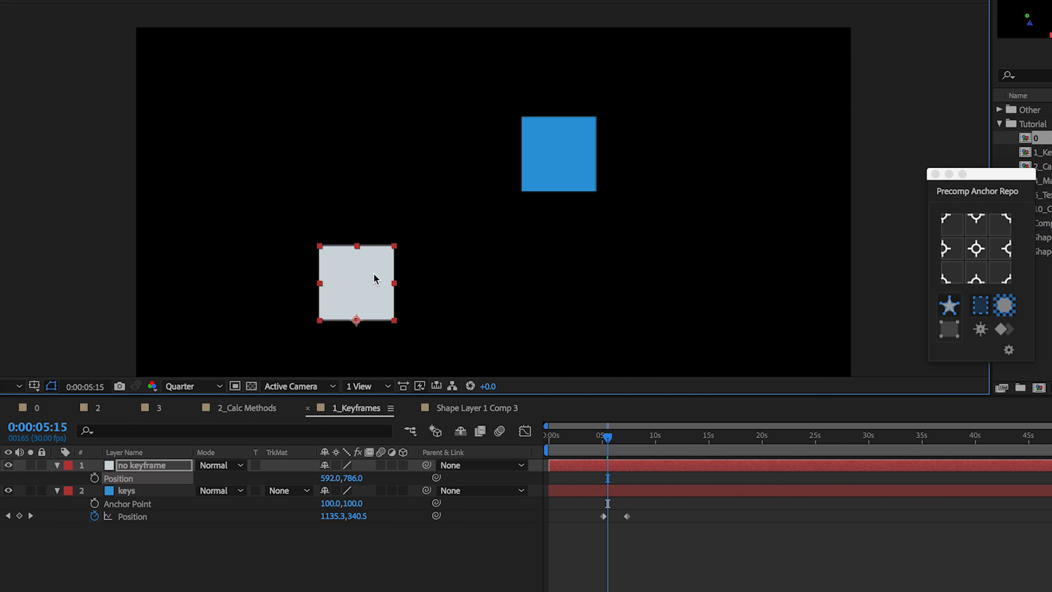
At 0:00:06:04, move both layers' anchor points to the middle-left, centre and top-centre, ending at the centre
{"action": "left_click", "coordinate": [543, 163]}
{"action": "left_click_drag", "start_coordinate": [620, 447], "coordinate": [614, 447]}
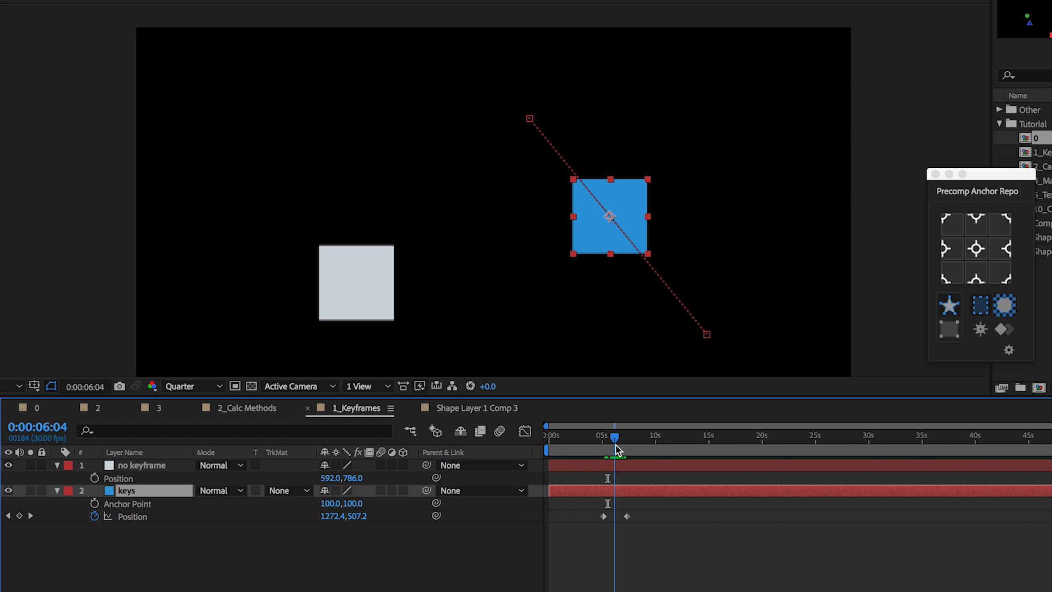
{"action": "left_click", "coordinate": [630, 465]}
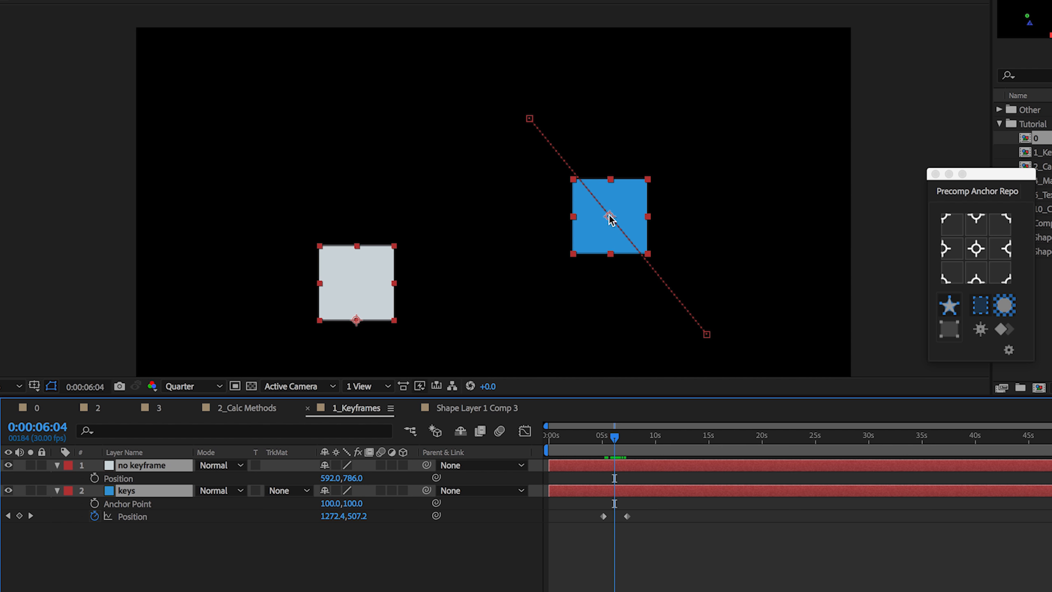
{"action": "left_click", "coordinate": [953, 247]}
{"action": "left_click", "coordinate": [976, 249]}
{"action": "left_click", "coordinate": [974, 232]}
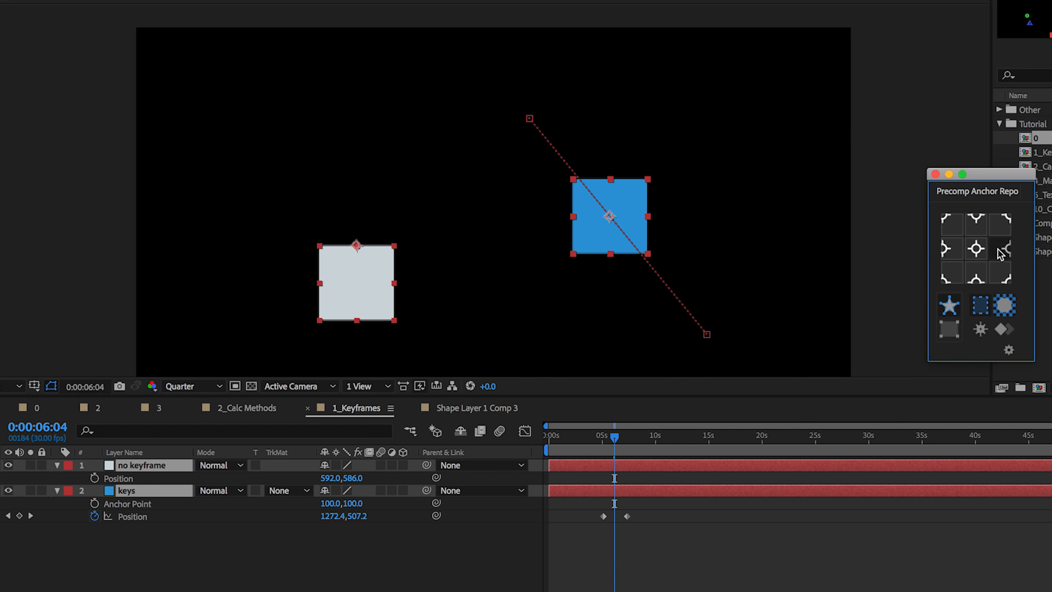
{"action": "left_click", "coordinate": [994, 267]}
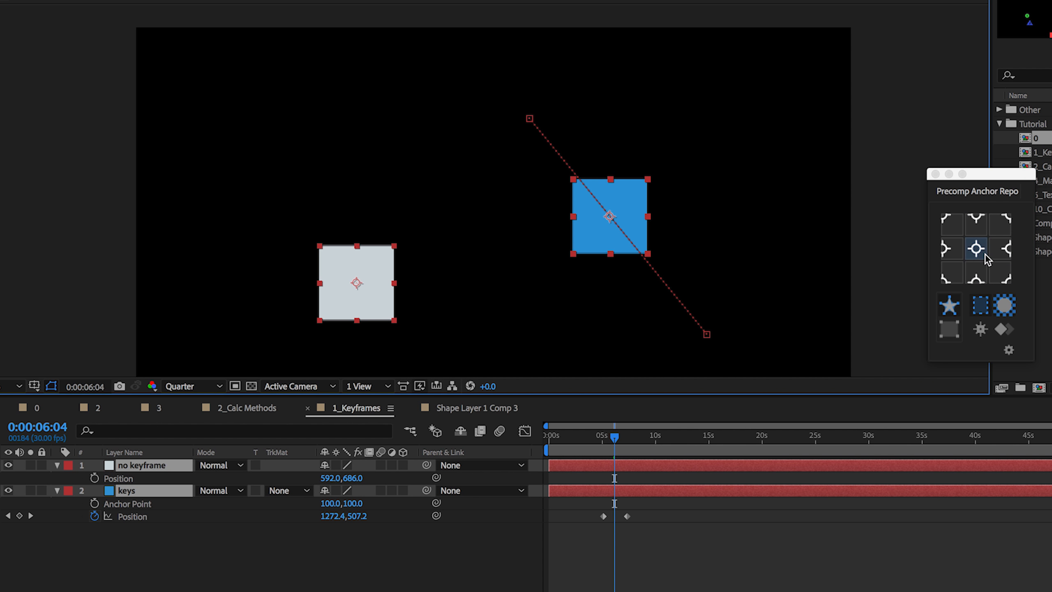
Enable the script's single-keyframe mode and move both layers' anchor points to the middle-left and the middle-right
{"action": "left_click", "coordinate": [1009, 331]}
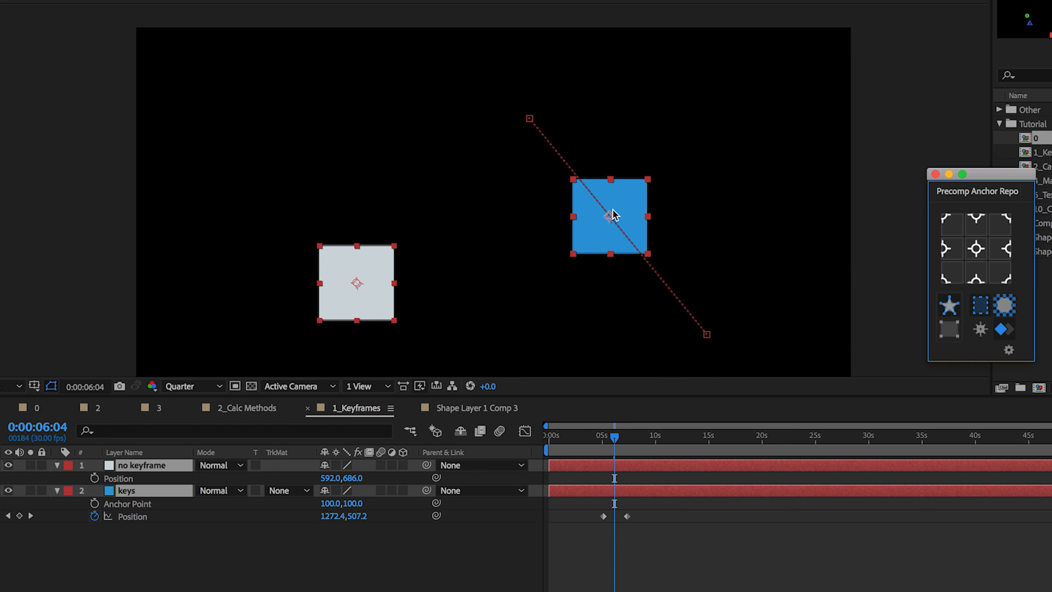
{"action": "left_click", "coordinate": [946, 249]}
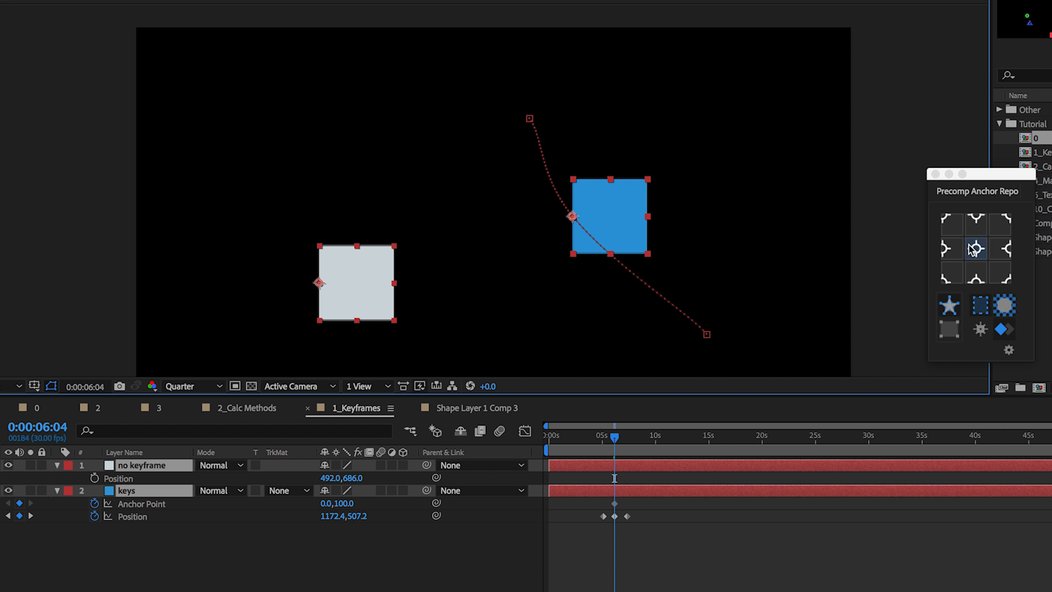
{"action": "left_click", "coordinate": [1005, 248]}
Scrub and play back the keys layer's motion around its anchor point and position keyframes
{"action": "left_click", "coordinate": [613, 448]}
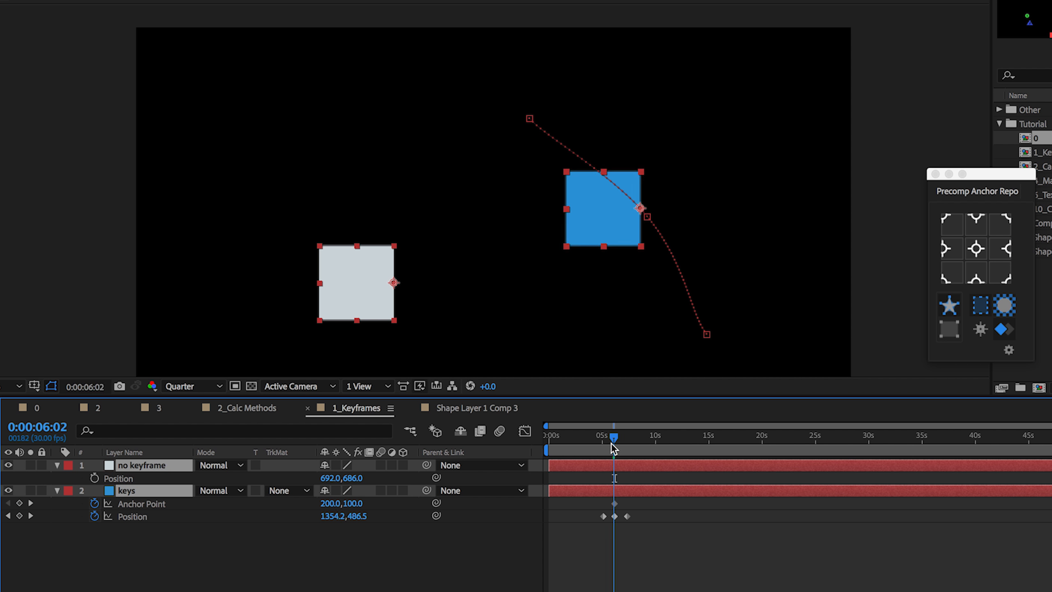
{"action": "left_click", "coordinate": [606, 444]}
{"action": "key", "text": "space"}
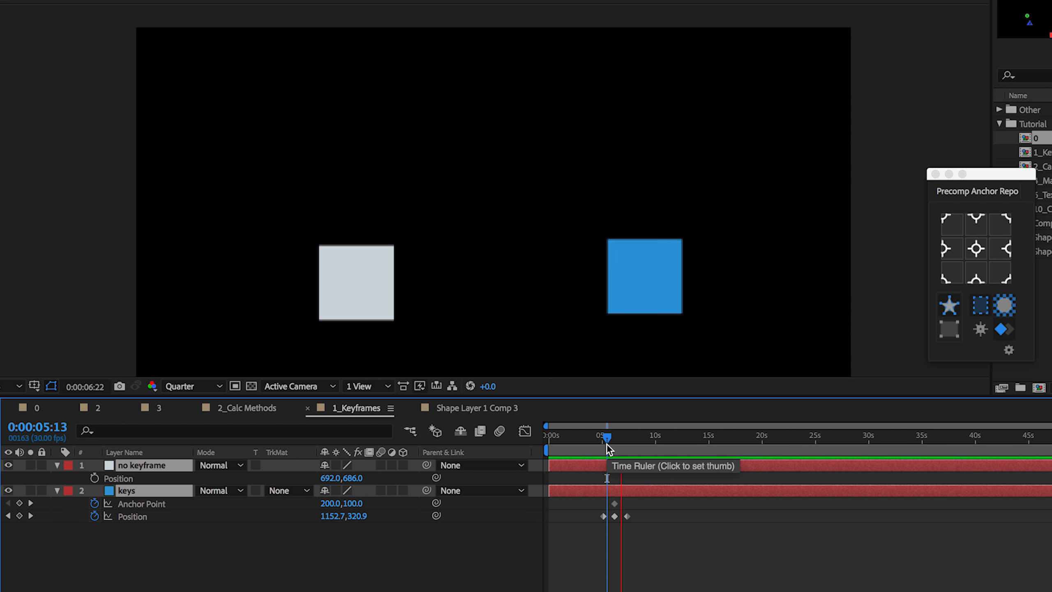
{"action": "left_click", "coordinate": [608, 444]}
{"action": "key", "text": "k"}
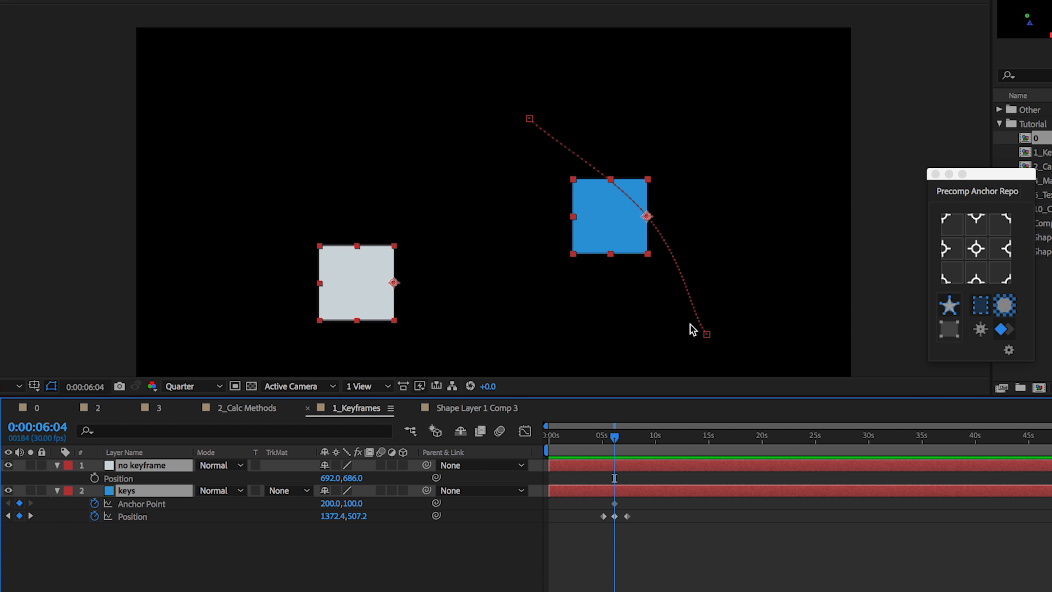
{"action": "left_click", "coordinate": [603, 437]}
{"action": "key", "text": "space"}
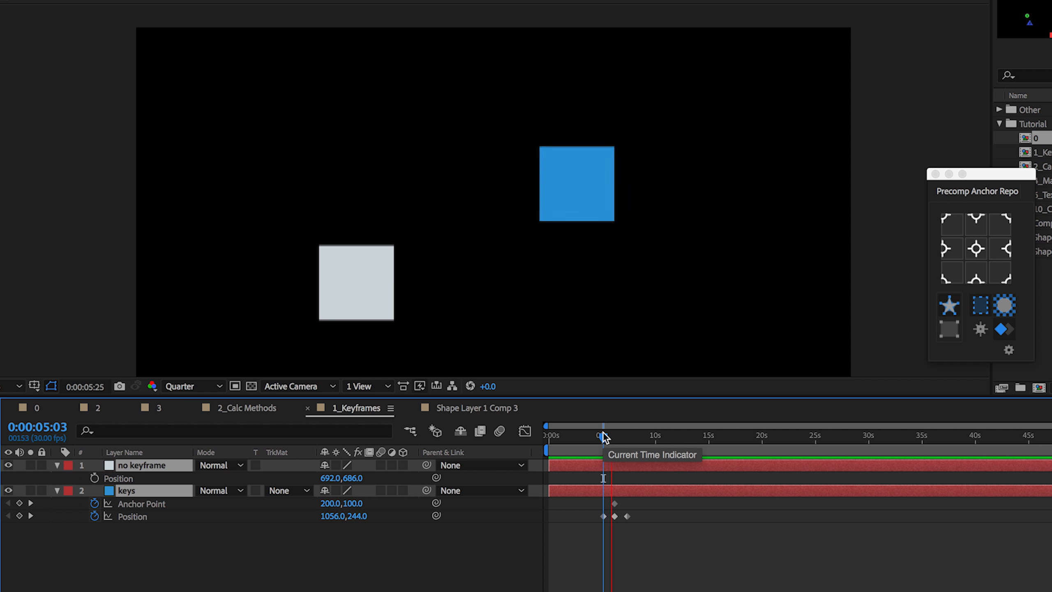
{"action": "key", "text": "space"}
Undo the last two anchor point changes on both layers
{"action": "key", "text": "super+z"}
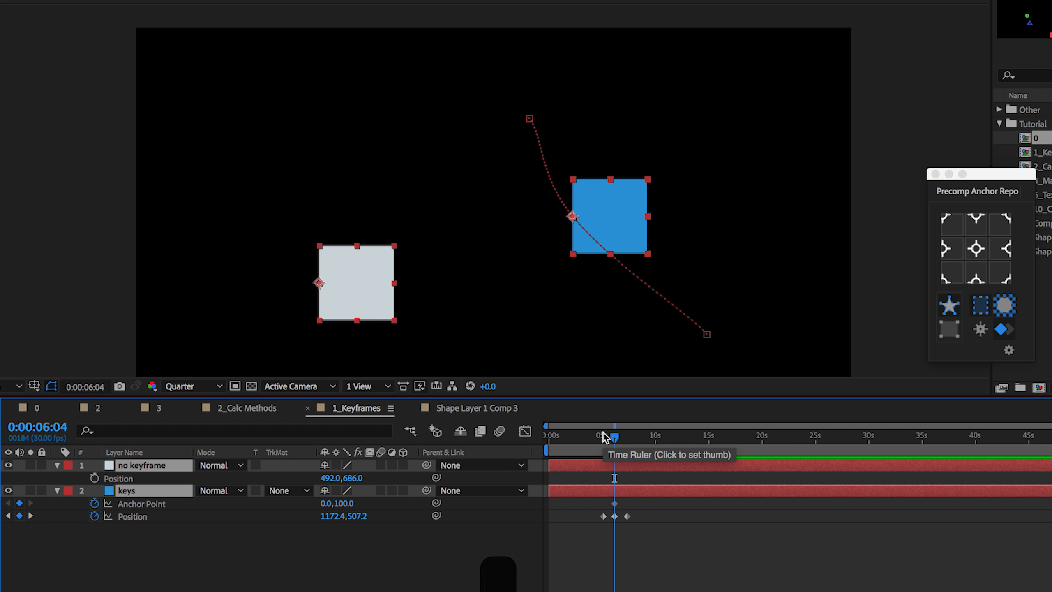
{"action": "key", "text": "super+z"}
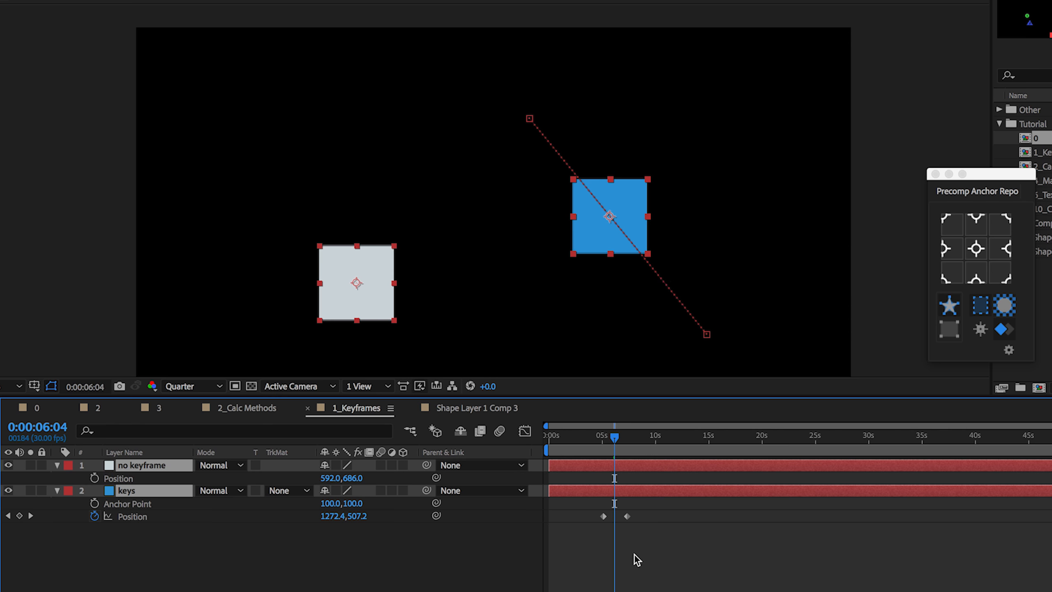
At 0:00:06:03, switch the script to its double-keyframe mode and move both layers' anchor points to the middle-right
{"action": "left_click", "coordinate": [609, 439]}
{"action": "key", "text": "space"}
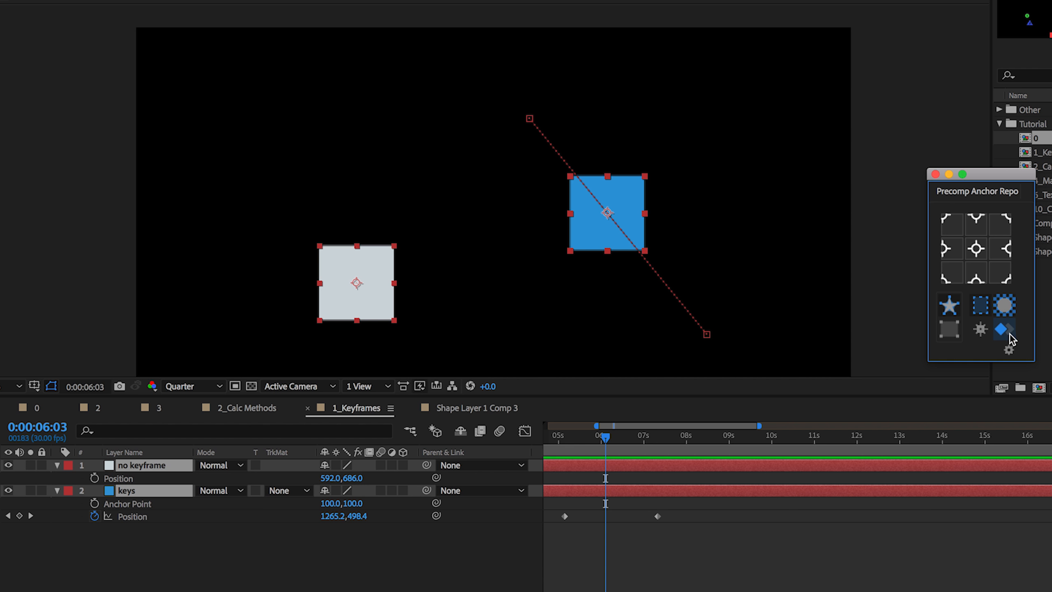
{"action": "left_click", "coordinate": [1009, 337]}
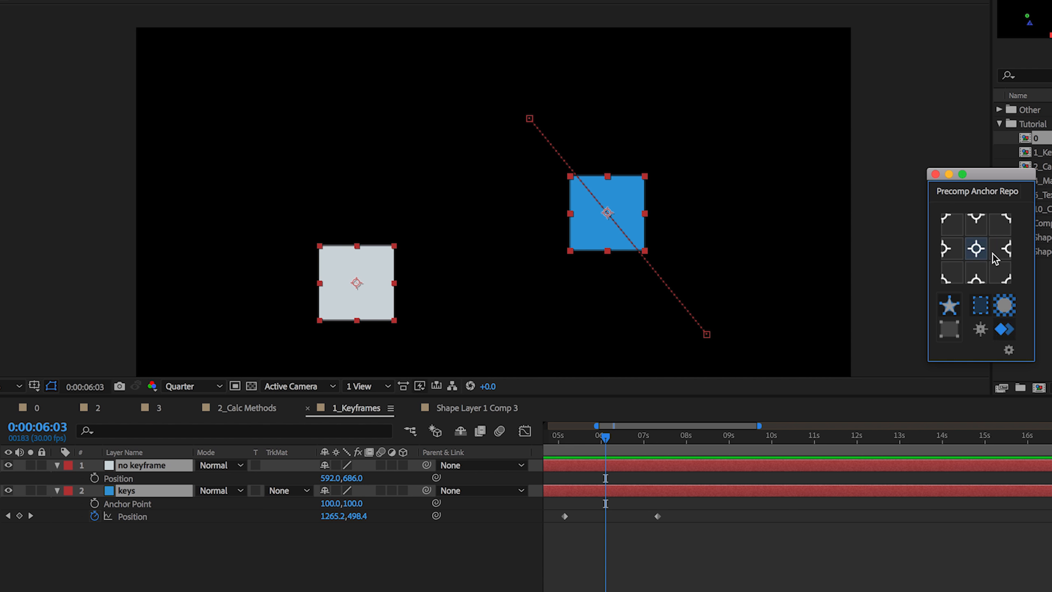
{"action": "left_click", "coordinate": [1010, 247]}
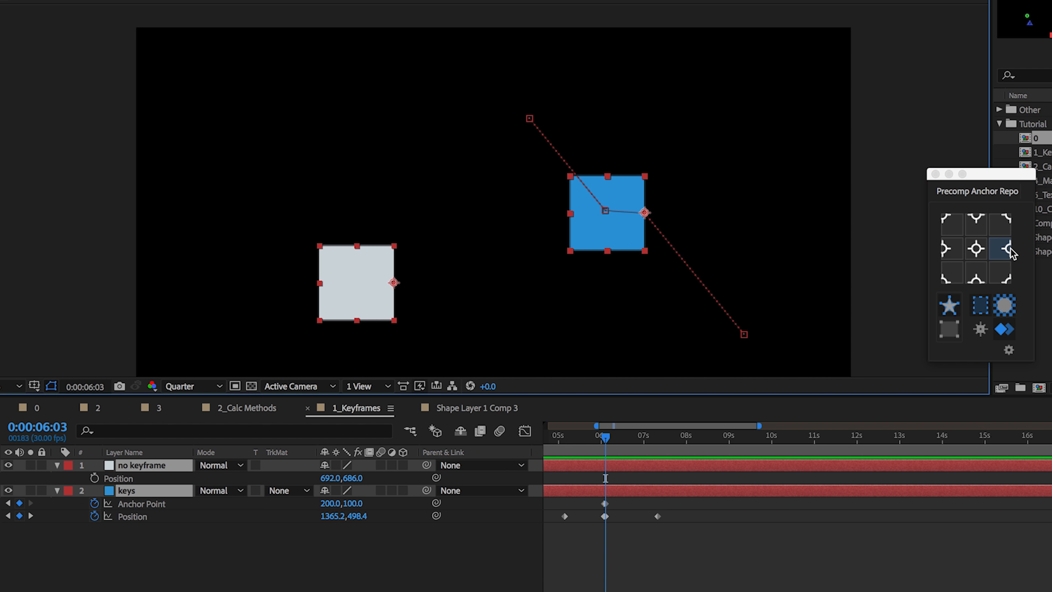
Examine the adjacent Anchor Point and Position keyframes of the keys layer around 0:00:06:03 at frame level
{"action": "key", "text": "equal"}
{"action": "key", "text": "equal"}
{"action": "key", "text": "equal"}
{"action": "key", "text": "equal"}
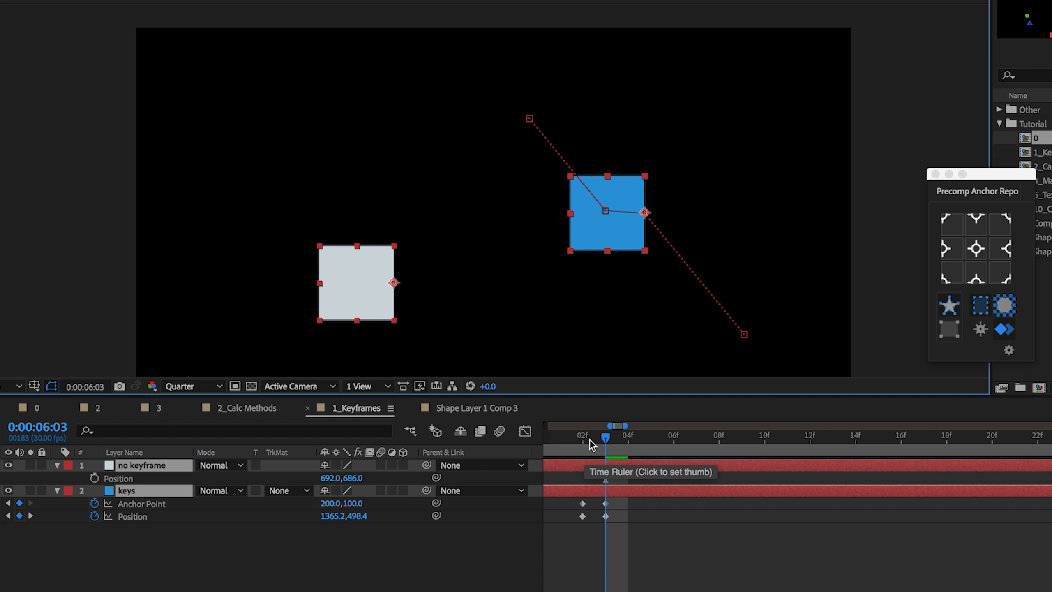
{"action": "key", "text": "minus"}
{"action": "key", "text": "minus"}
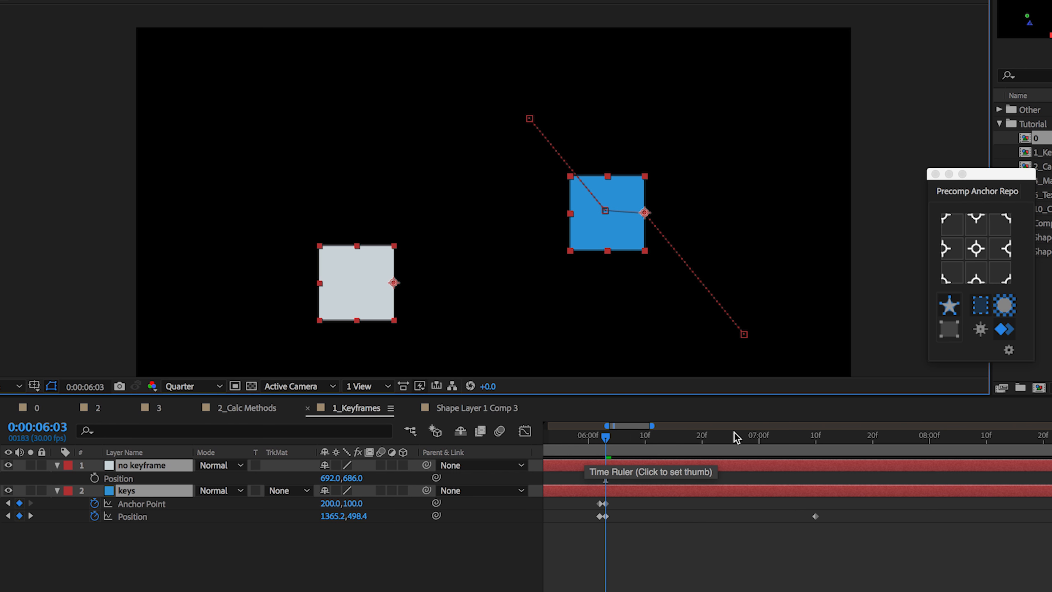
{"action": "key", "text": "minus"}
{"action": "key", "text": "minus"}
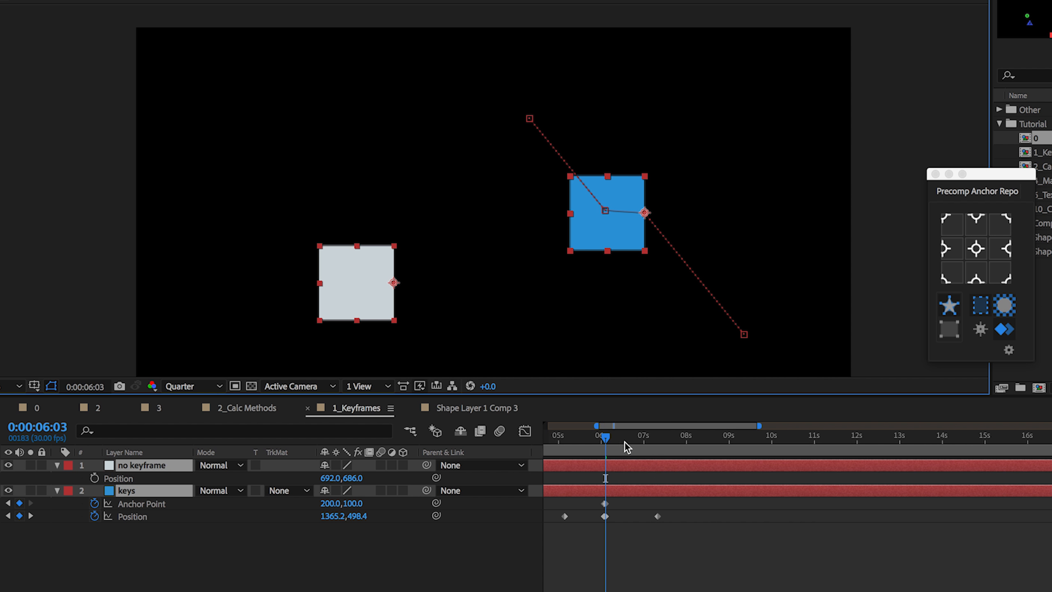
Play back the keys layer's motion from 0:00:05:11 through its keyframes
{"action": "scroll", "coordinate": [627, 480], "scroll_direction": "left", "scroll_amount": 2}
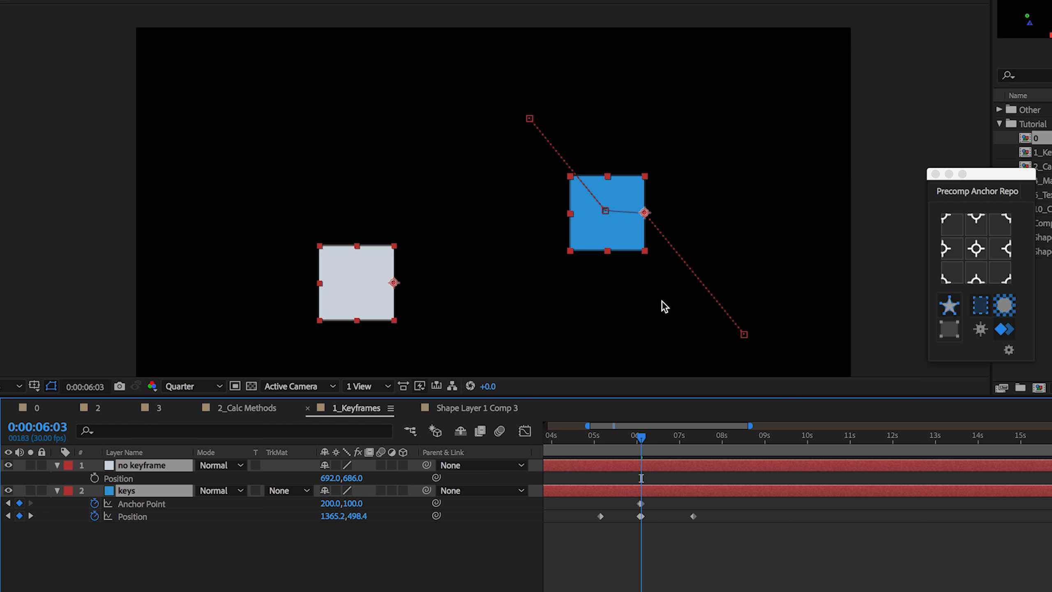
{"action": "left_click", "coordinate": [611, 438]}
{"action": "key", "text": "space"}
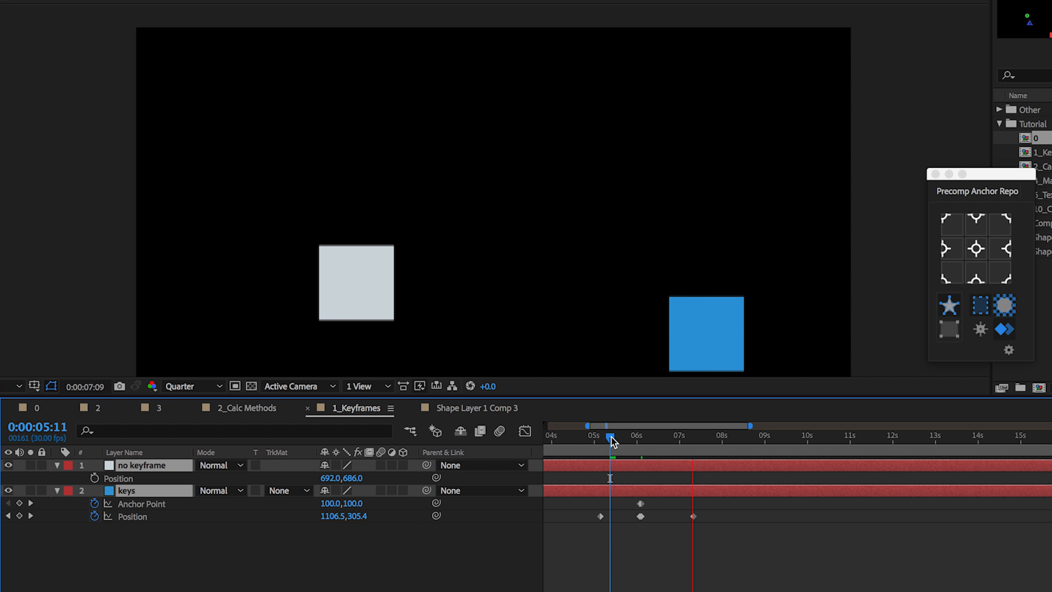
Try the middle-left anchor point on both layers at 0:00:06:18, scrub back to 0:00:06:09 and undo the anchor changes
{"action": "left_click_drag", "start_coordinate": [612, 441], "coordinate": [663, 445]}
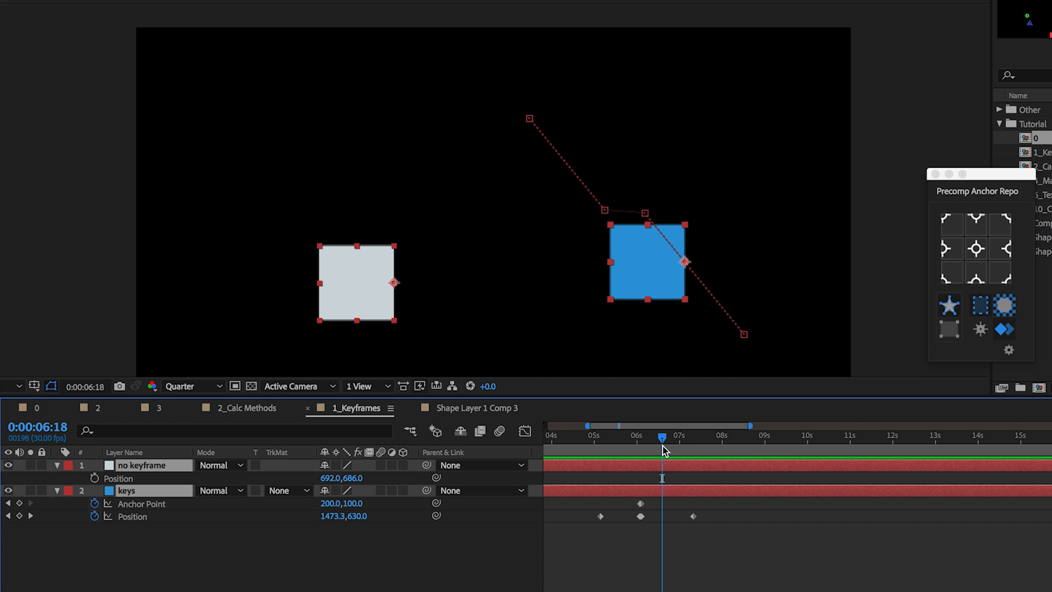
{"action": "left_click", "coordinate": [949, 249]}
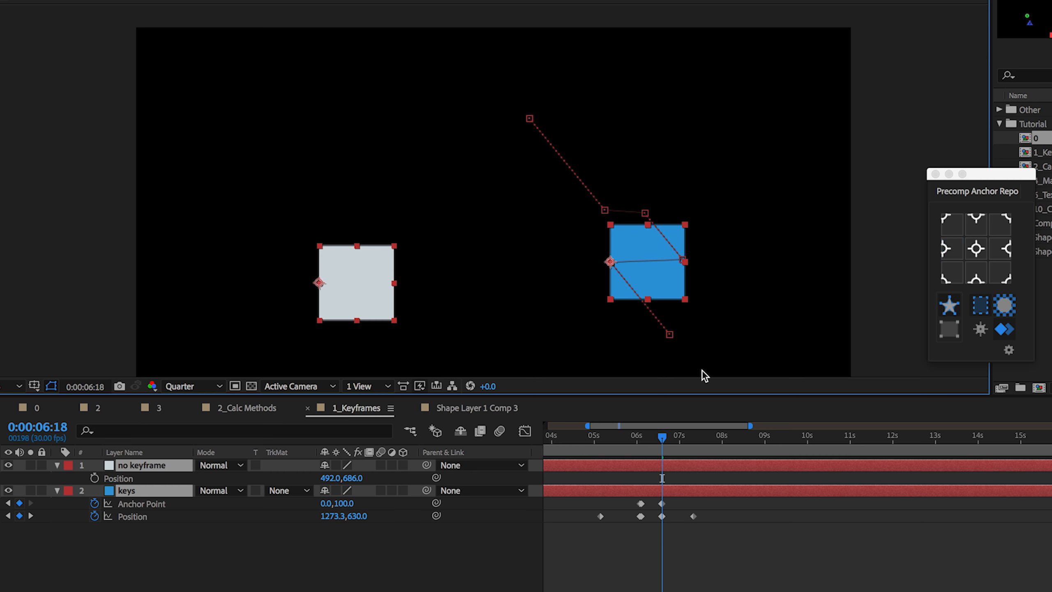
{"action": "left_click_drag", "start_coordinate": [674, 443], "coordinate": [649, 442]}
{"action": "key", "text": "super+z"}
{"action": "key", "text": "super+z"}
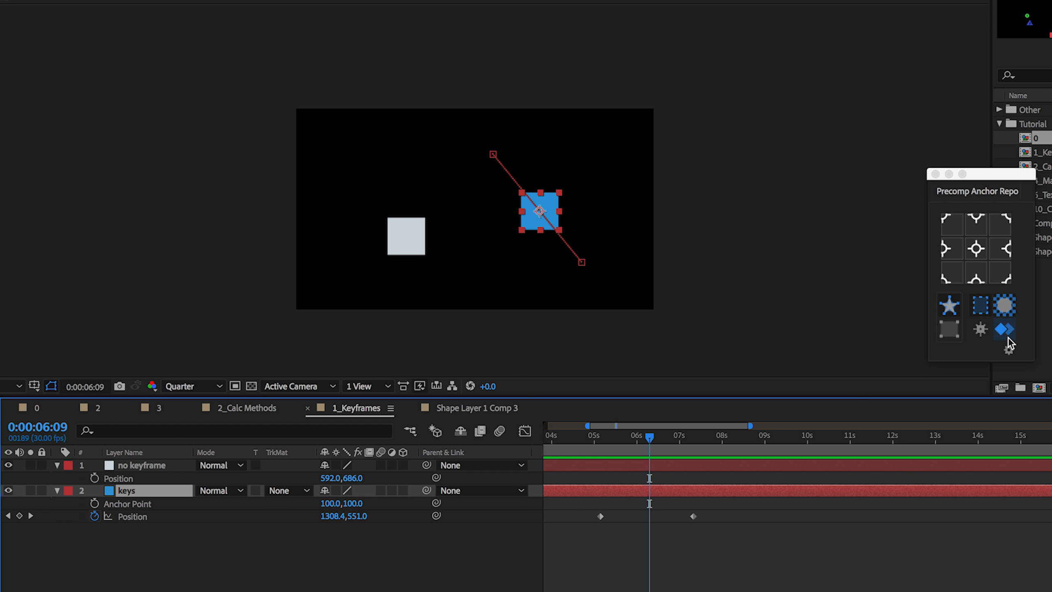
At 0:00:06:09, try moving the keys layer to the composition's top-right corner in ignore-keyed-layers mode and again in single-keyframe mode
{"action": "left_click", "coordinate": [1009, 351]}
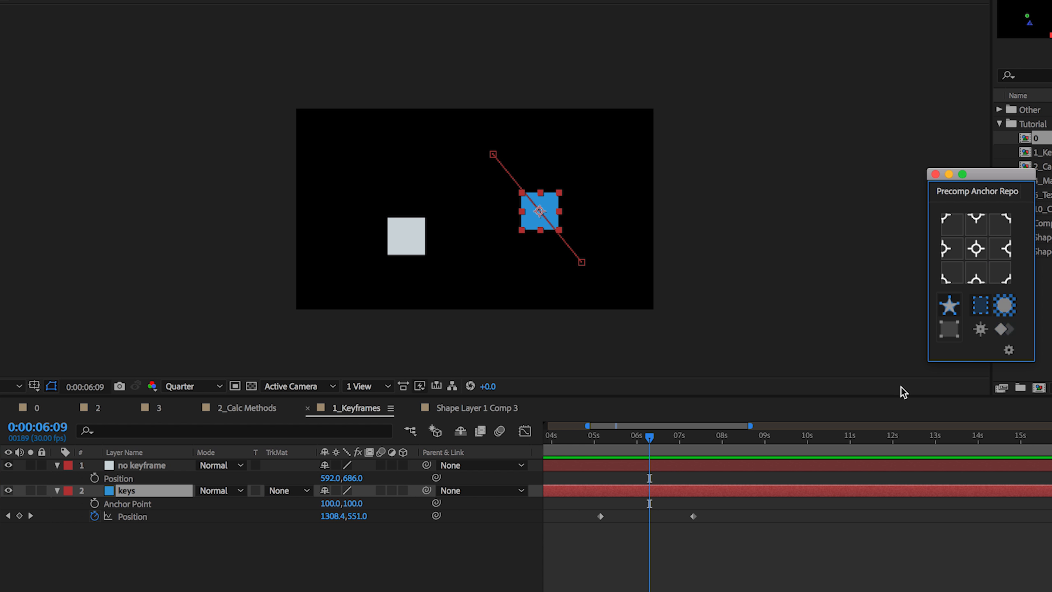
{"action": "left_click", "coordinate": [1006, 224]}
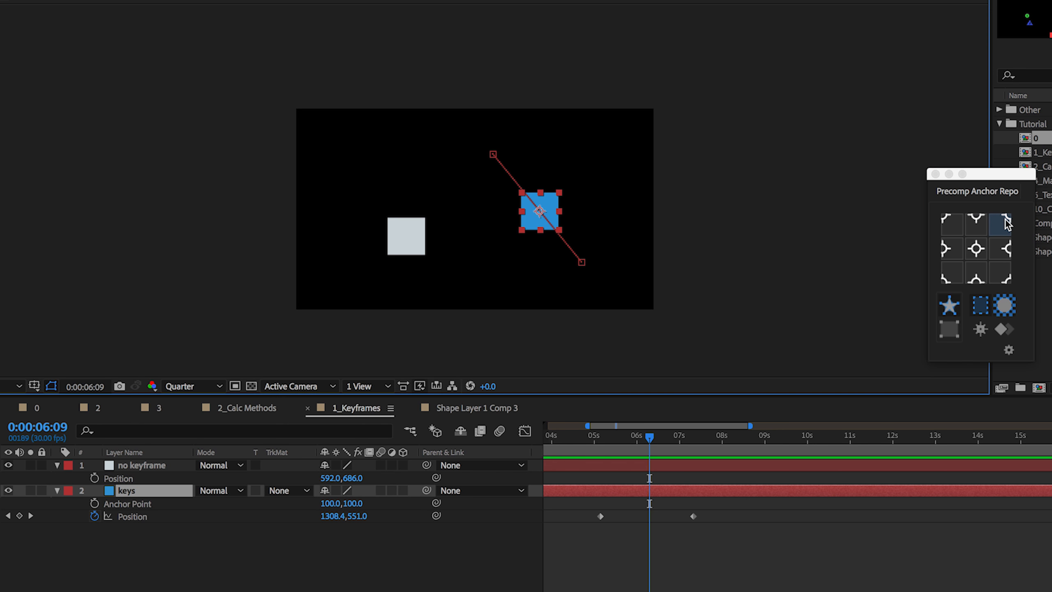
{"action": "left_click", "coordinate": [1002, 336]}
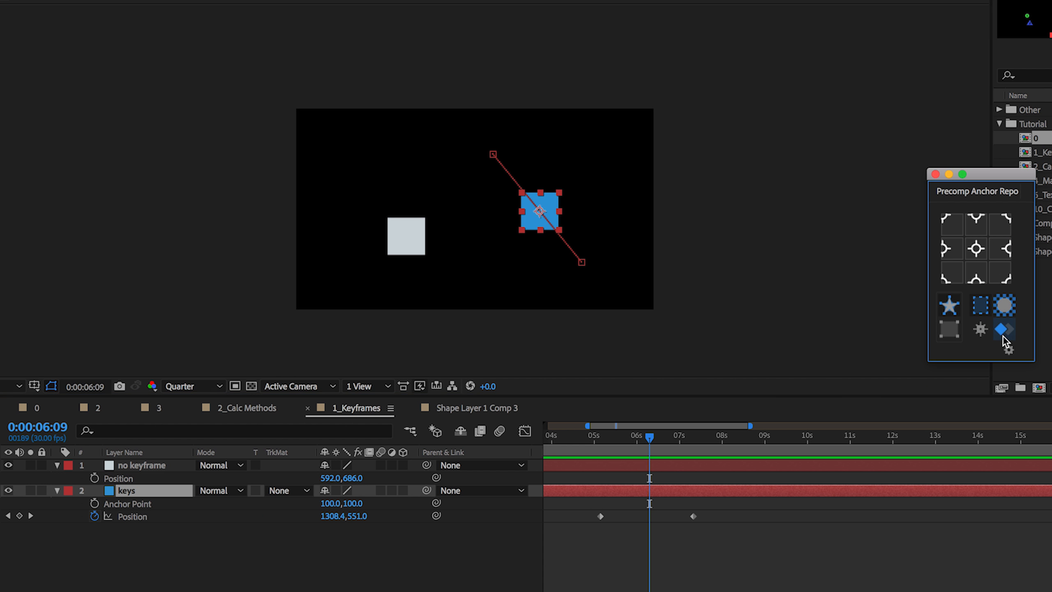
{"action": "left_click", "coordinate": [1008, 223]}
Play back the keys layer's motion from 0:00:05:27 through its keyframes
{"action": "left_click", "coordinate": [632, 438]}
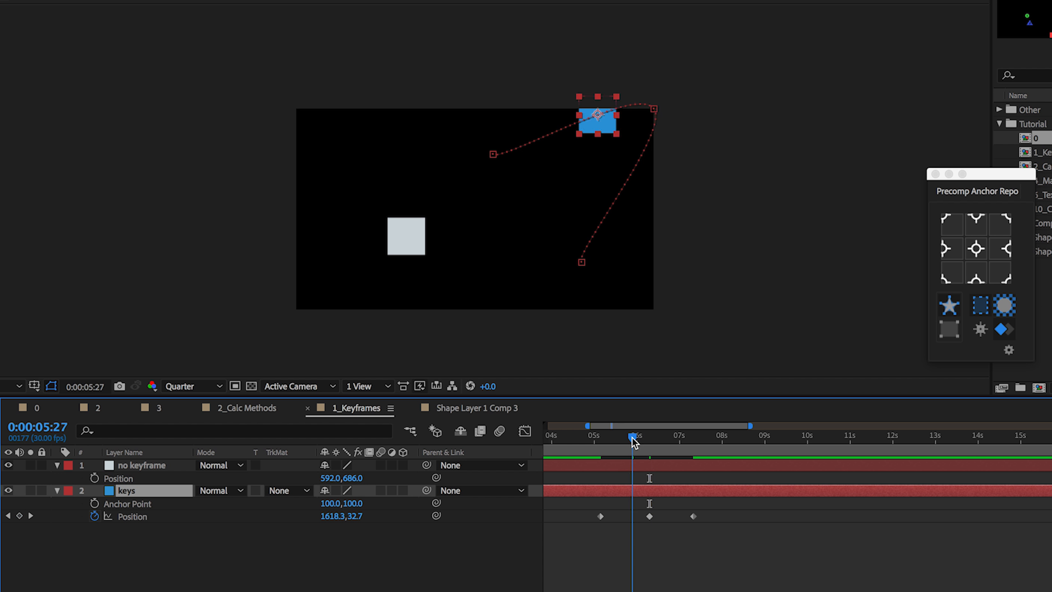
{"action": "key", "text": "space"}
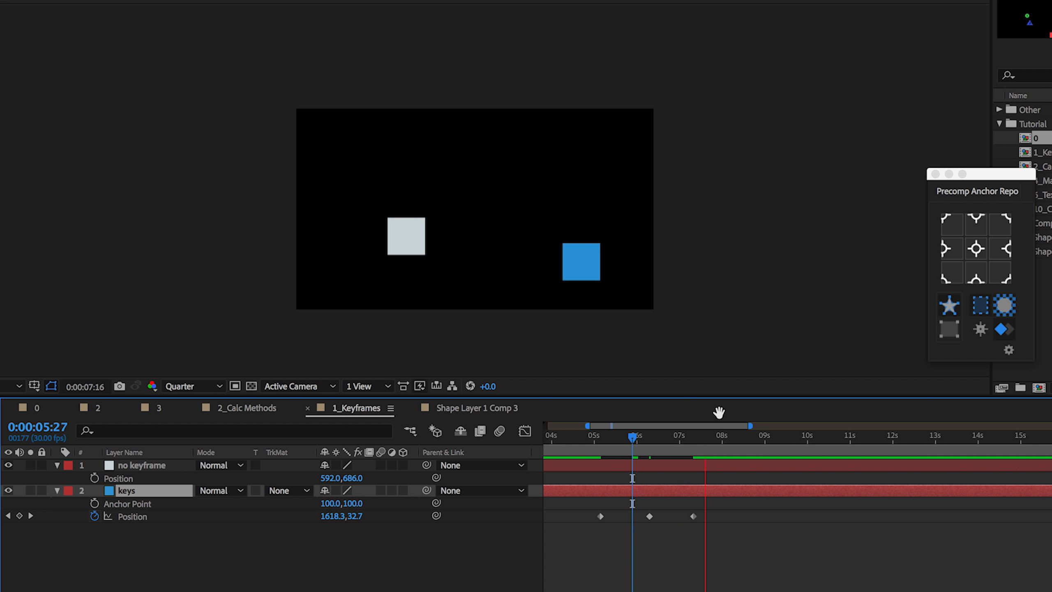
{"action": "key", "text": "space"}
At 0:00:06:09, repeat the keys layer's move to the composition's top-right corner in double-keyframe mode and preview it
{"action": "left_click", "coordinate": [1015, 336]}
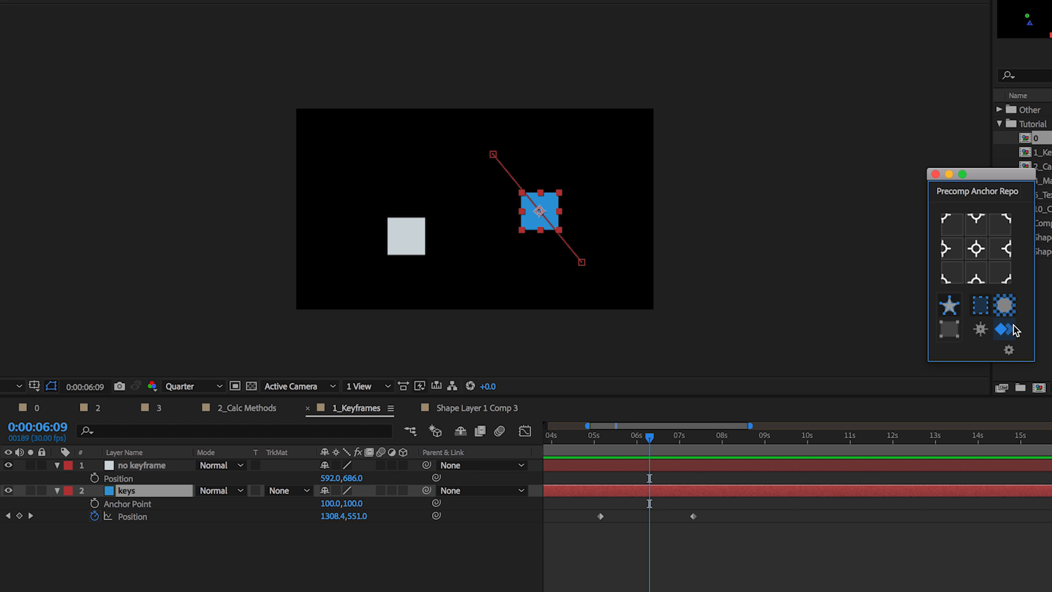
{"action": "left_click", "coordinate": [1000, 225]}
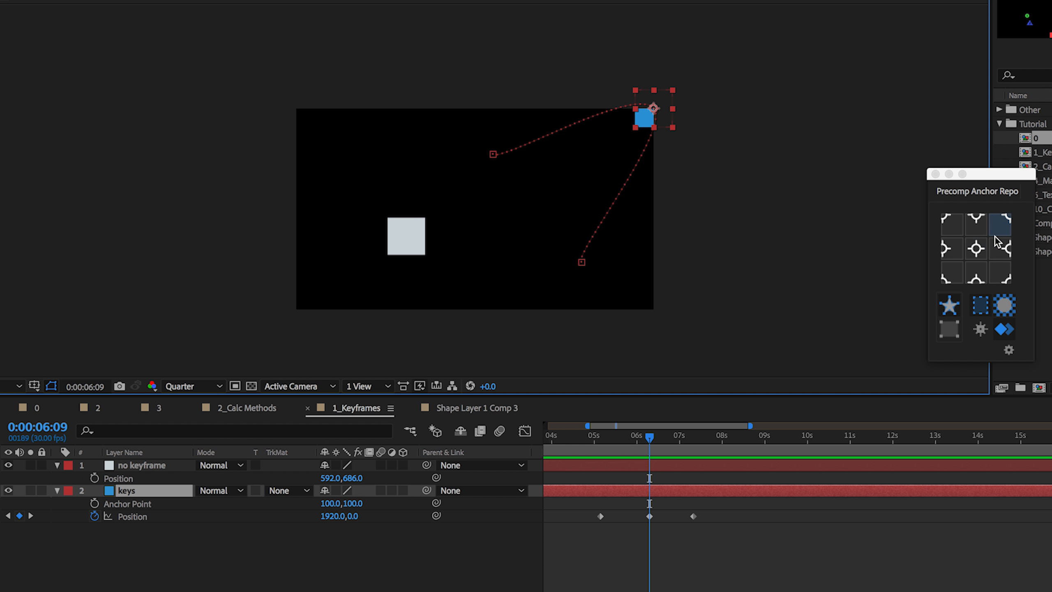
{"action": "key", "text": "space"}
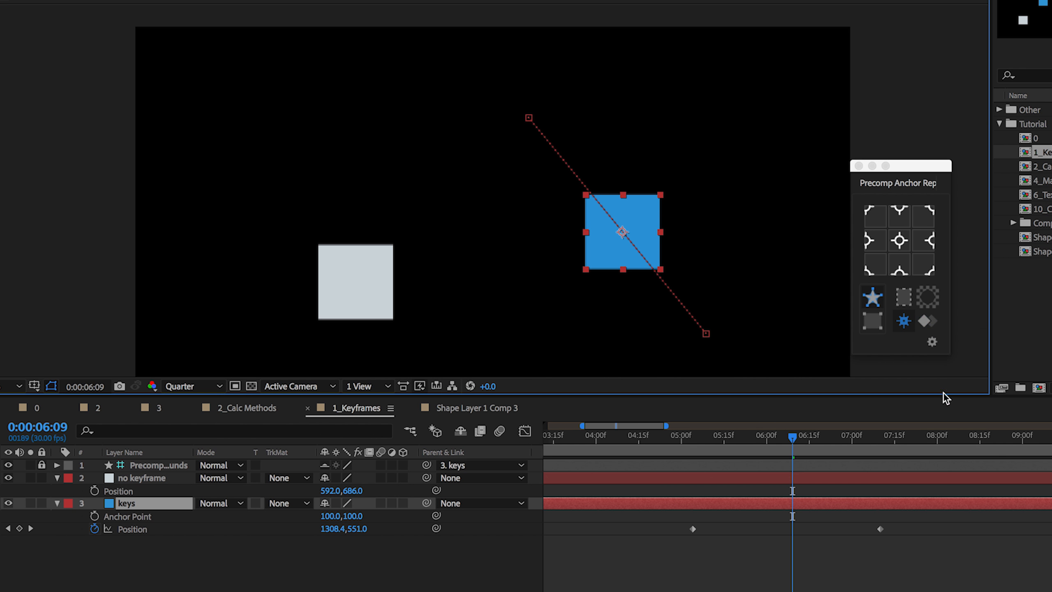
Go to 0:00:08:04, select both the no keyframe and keys layers and reveal only their Position properties
{"action": "left_click", "coordinate": [948, 436]}
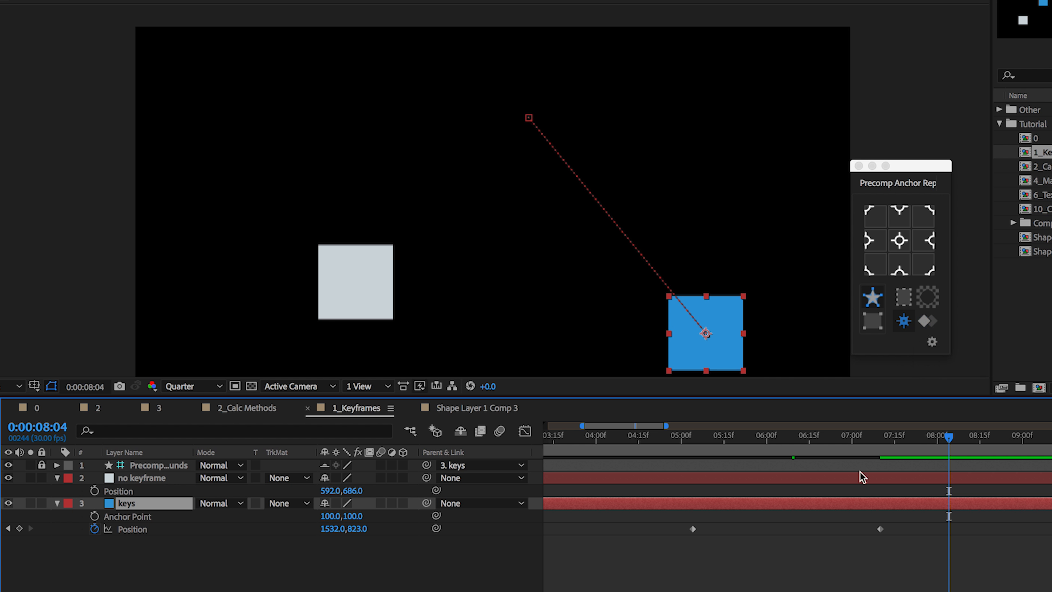
{"action": "left_click", "coordinate": [881, 479], "text": "shift"}
{"action": "key", "text": "p"}
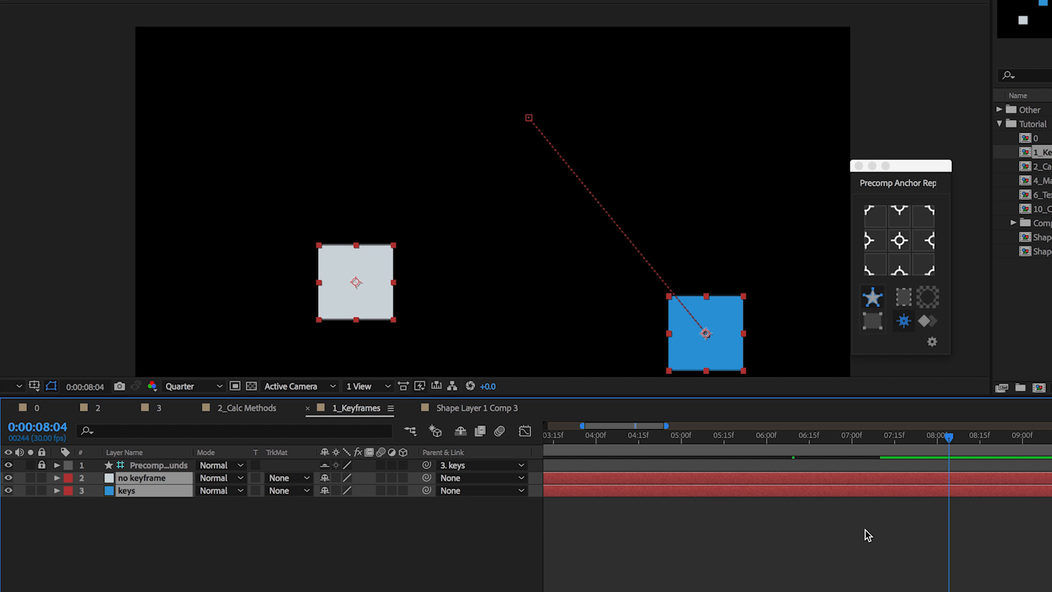
{"action": "key", "text": "p"}
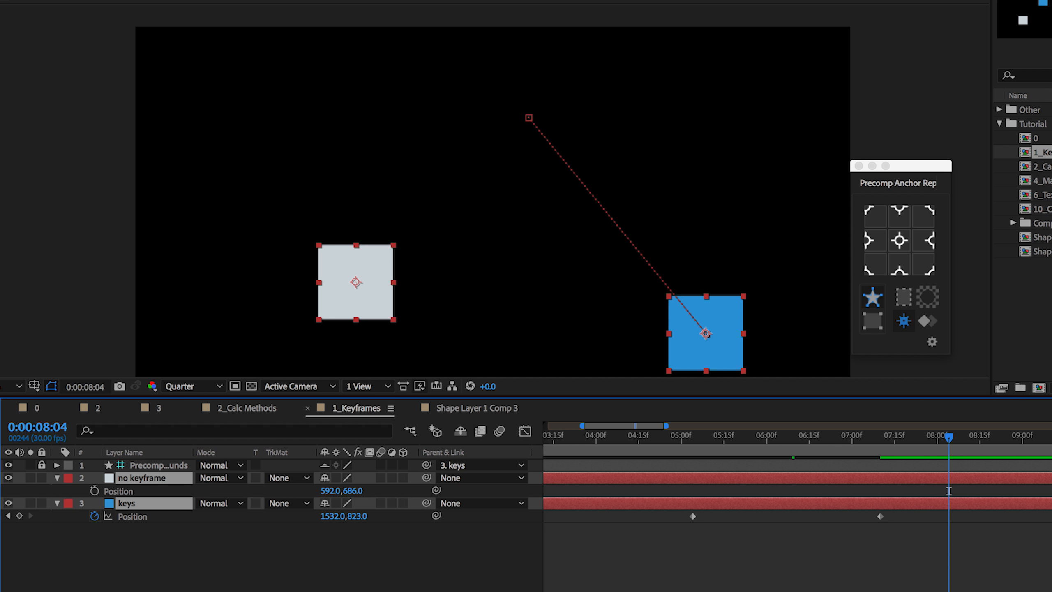
Use the script's single-keyframe mode to add Anchor Point and Position keyframes to both layers at 0:00:08:04
{"action": "left_click", "coordinate": [928, 322]}
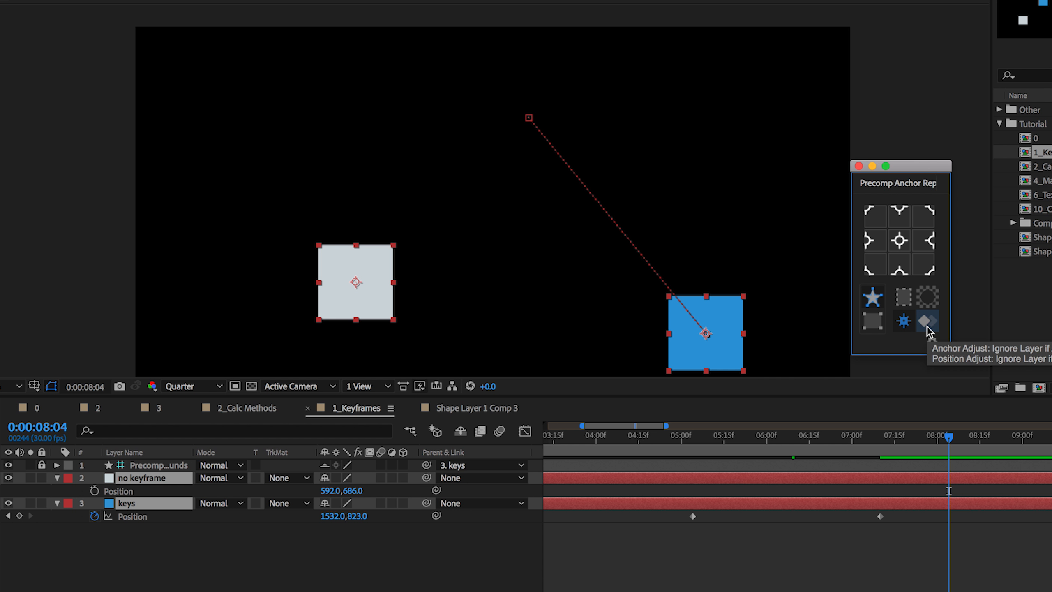
{"action": "left_click", "coordinate": [926, 325]}
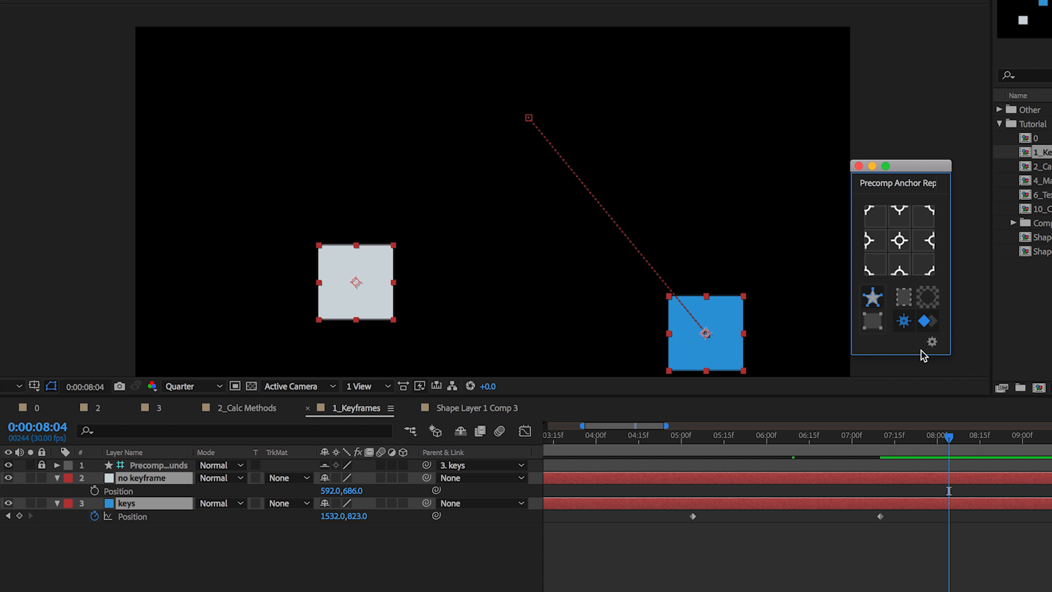
{"action": "left_click", "coordinate": [926, 325]}
{"action": "key", "text": "equal"}
{"action": "key", "text": "equal"}
{"action": "key", "text": "equal"}
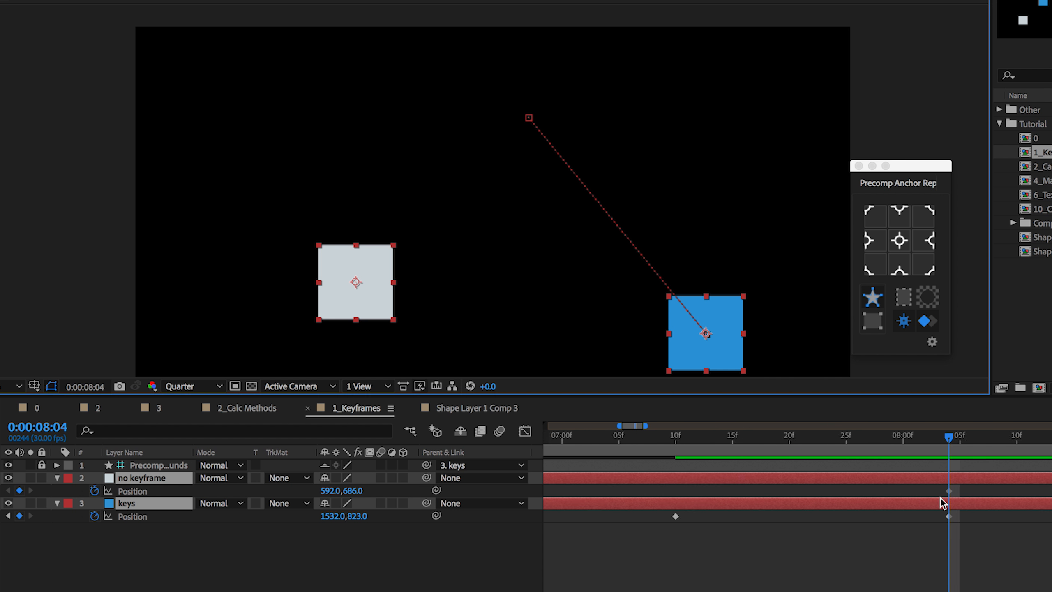
{"action": "key", "text": "u"}
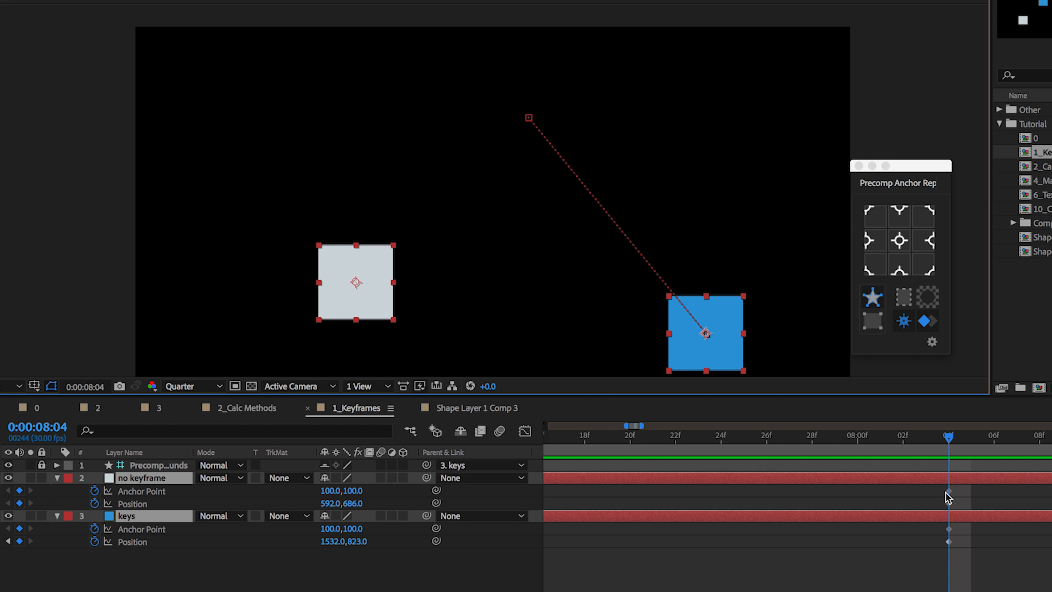
Replace both layers' single keyframes at 0:00:08:04 with double Anchor Point and Position keyframes using the script's double-keyframe mode
{"action": "key", "text": "Delete"}
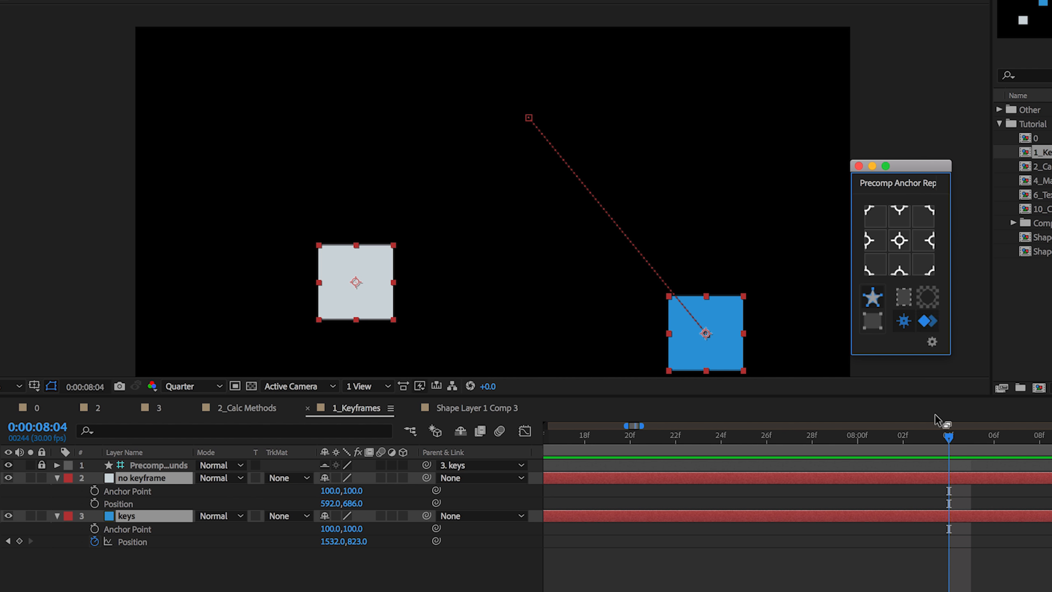
{"action": "left_click", "coordinate": [927, 321]}
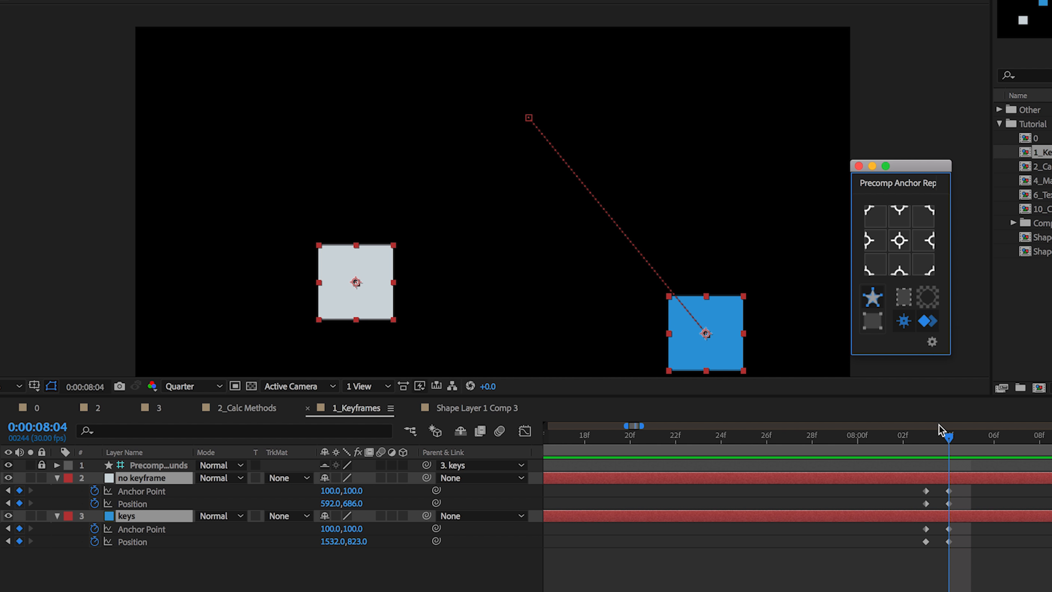
{"action": "left_click_drag", "start_coordinate": [940, 433], "coordinate": [973, 439]}
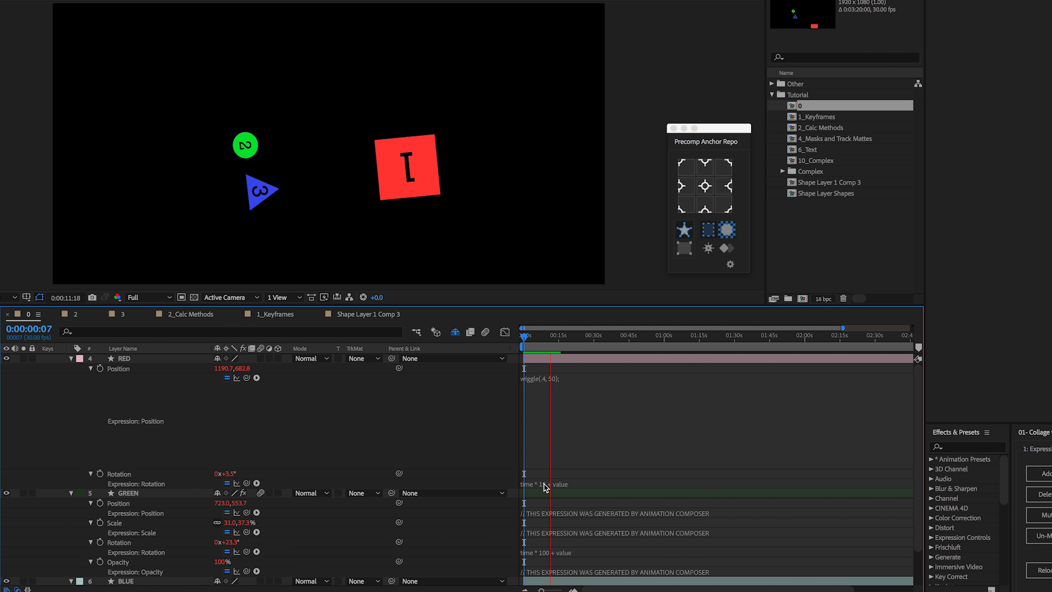
In composition 0, select the RED layer and move its anchor point to the top-center at 0:00:21:25
{"action": "scroll", "coordinate": [535, 453], "scroll_direction": "down", "scroll_amount": 3}
{"action": "key", "text": "space"}
{"action": "left_click", "coordinate": [555, 456]}
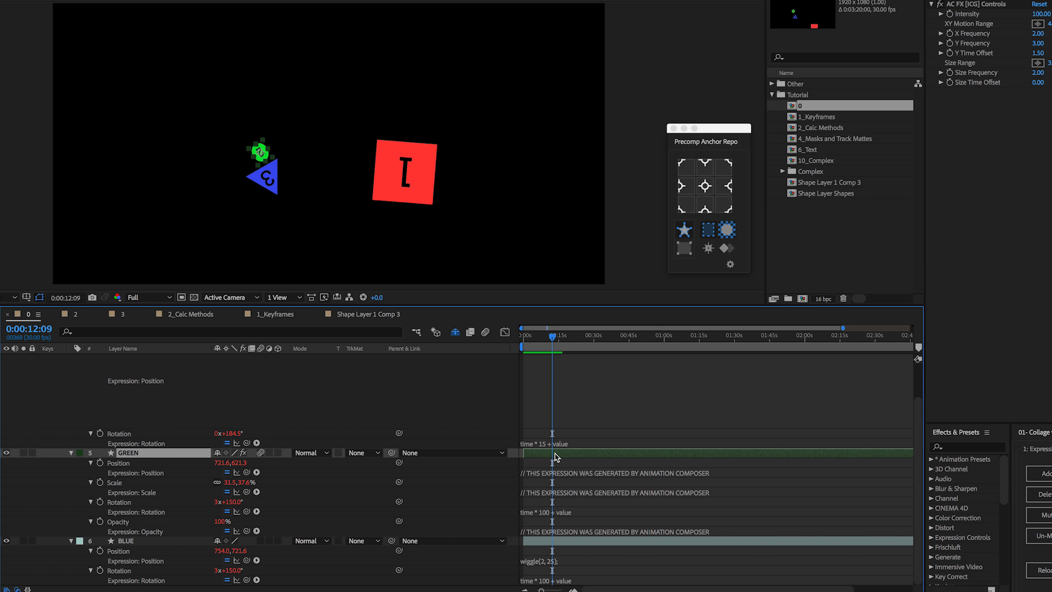
{"action": "scroll", "coordinate": [552, 463], "scroll_direction": "up", "scroll_amount": 3}
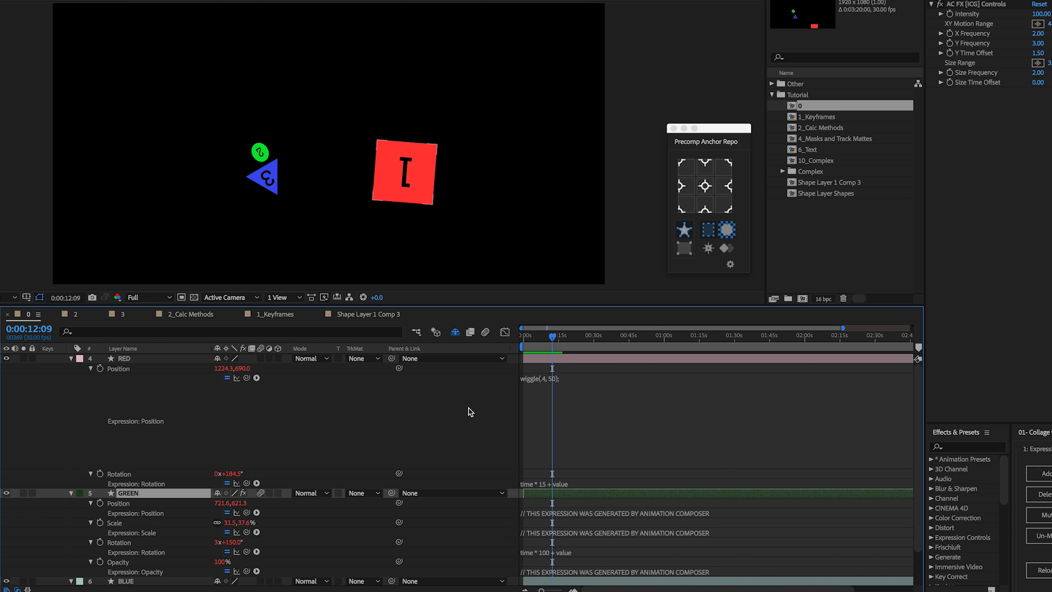
{"action": "left_click", "coordinate": [539, 358]}
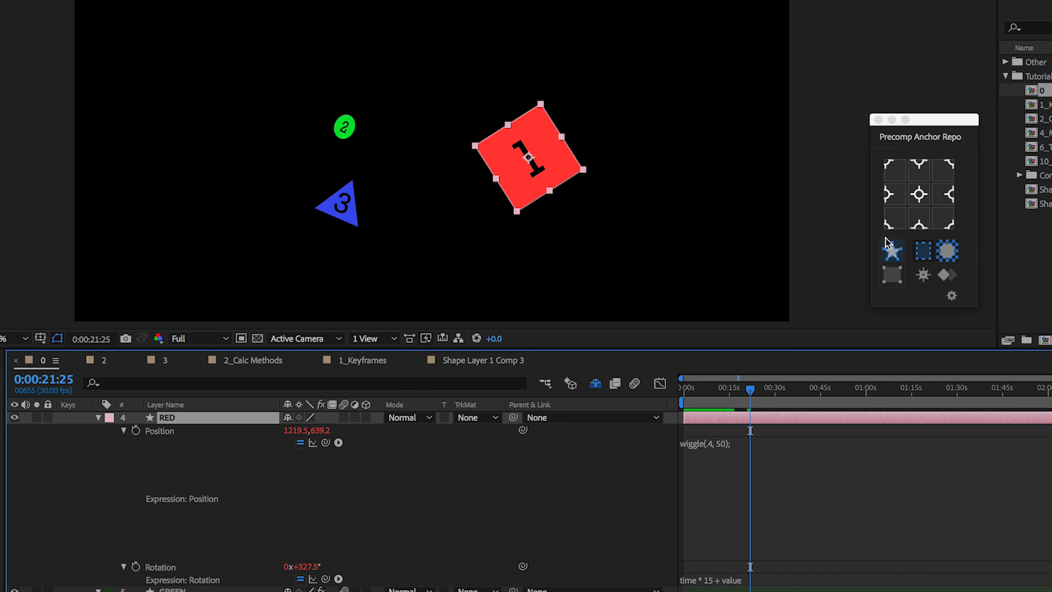
{"action": "left_click", "coordinate": [916, 169]}
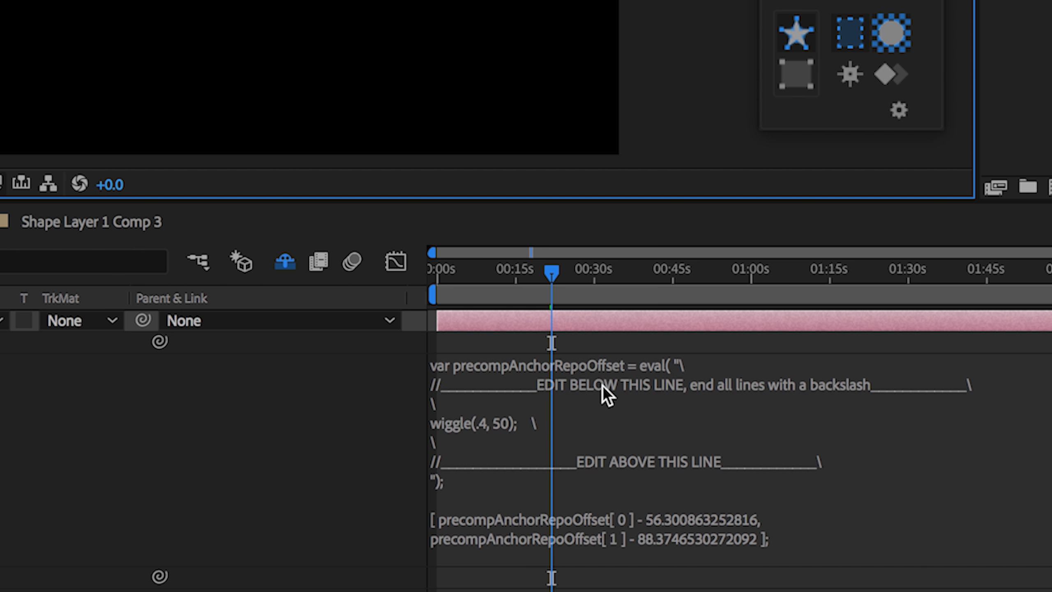
Open the RED layer's Position expression for editing and examine the wiggle(.4, 50); line between the edit markers
{"action": "left_click_drag", "start_coordinate": [628, 277], "coordinate": [769, 288]}
{"action": "left_click", "coordinate": [460, 374]}
{"action": "left_click", "coordinate": [520, 374]}
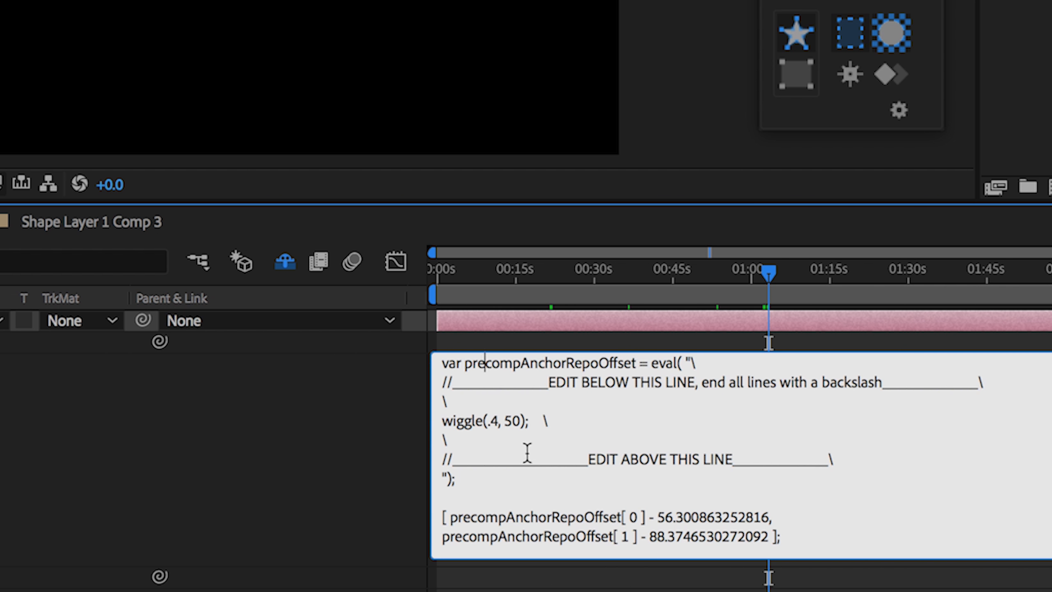
{"action": "left_click_drag", "start_coordinate": [536, 421], "coordinate": [433, 421]}
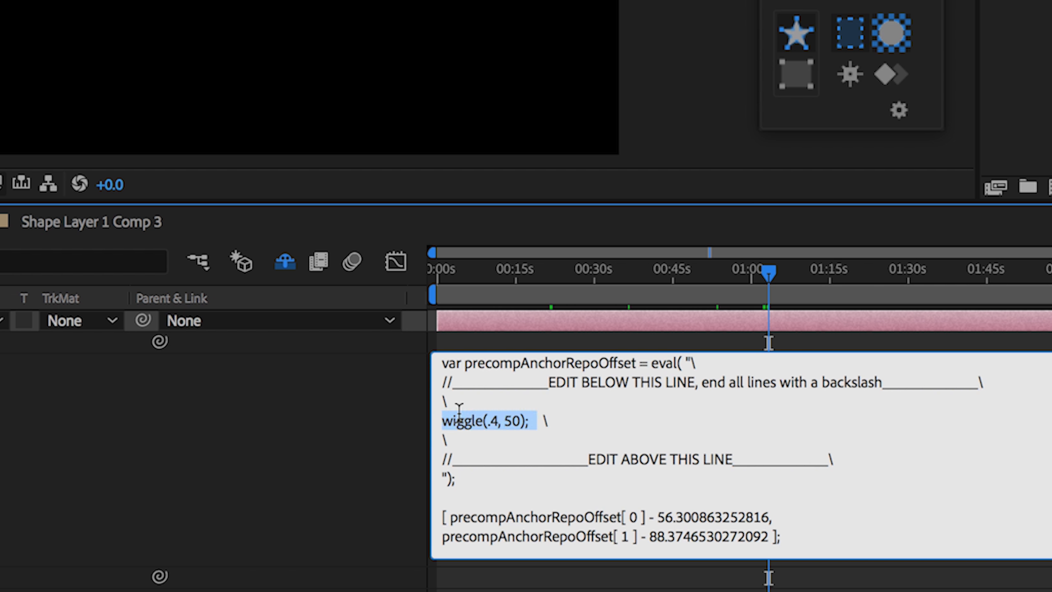
{"action": "left_click", "coordinate": [523, 422]}
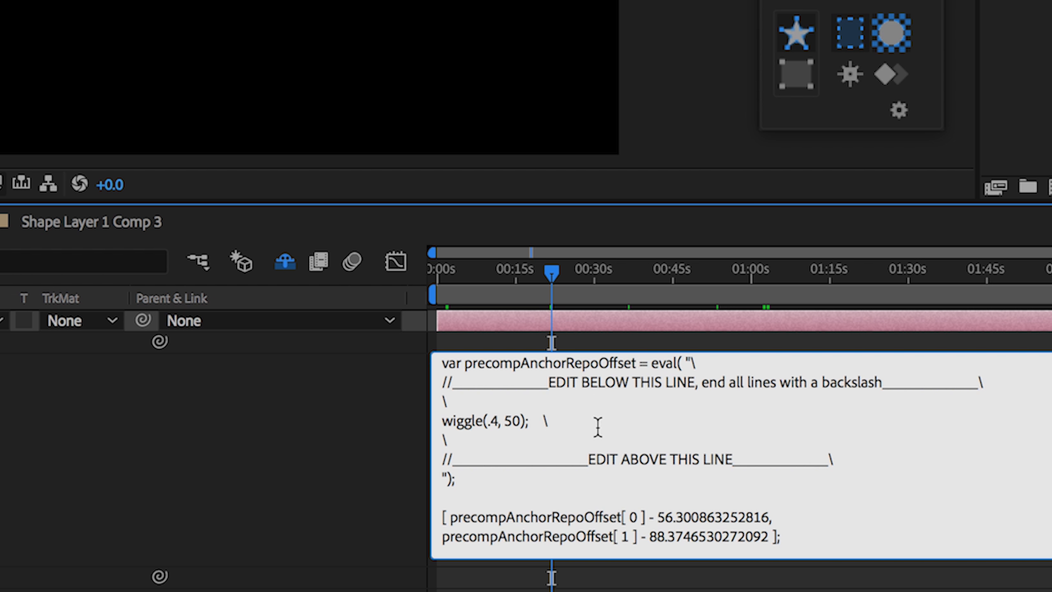
Insert an extra line below wiggle(.4, 50); in the RED layer's Position expression and apply the expression
{"action": "key", "text": "Return"}
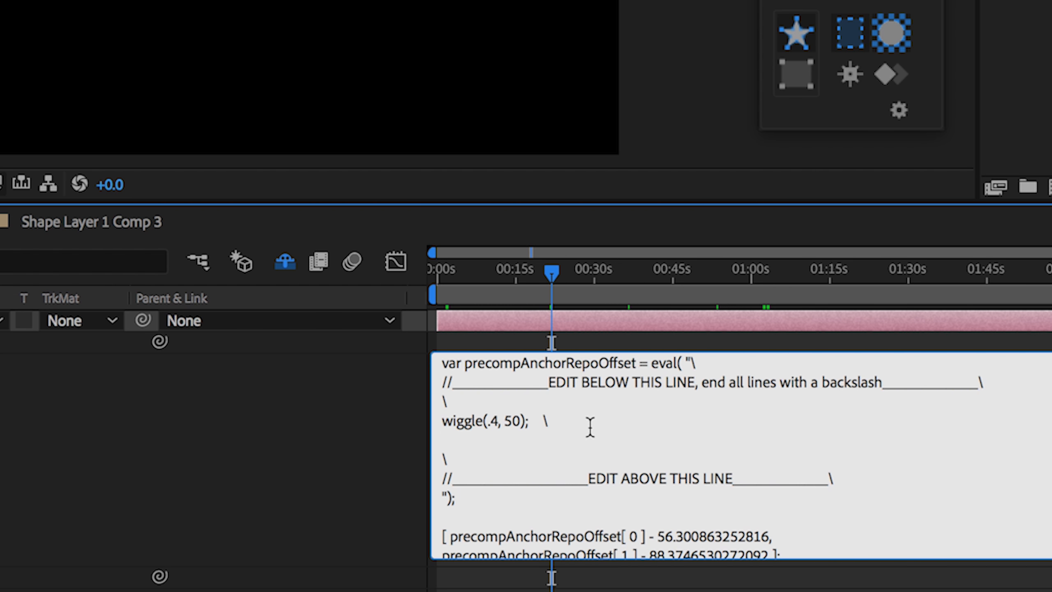
{"action": "type", "text": "\\"}
{"action": "left_click", "coordinate": [356, 429]}
Put a backslash on the empty line below wiggle(.4, 50); and apply the RED layer's Position expression again
{"action": "left_click", "coordinate": [447, 427]}
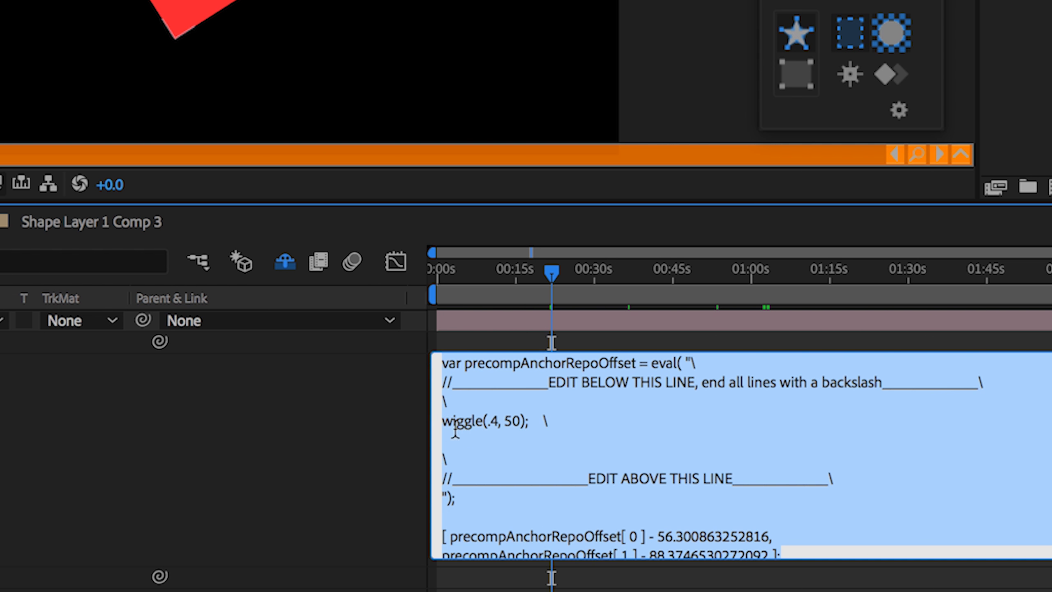
{"action": "left_click", "coordinate": [500, 434]}
{"action": "type", "text": "\\"}
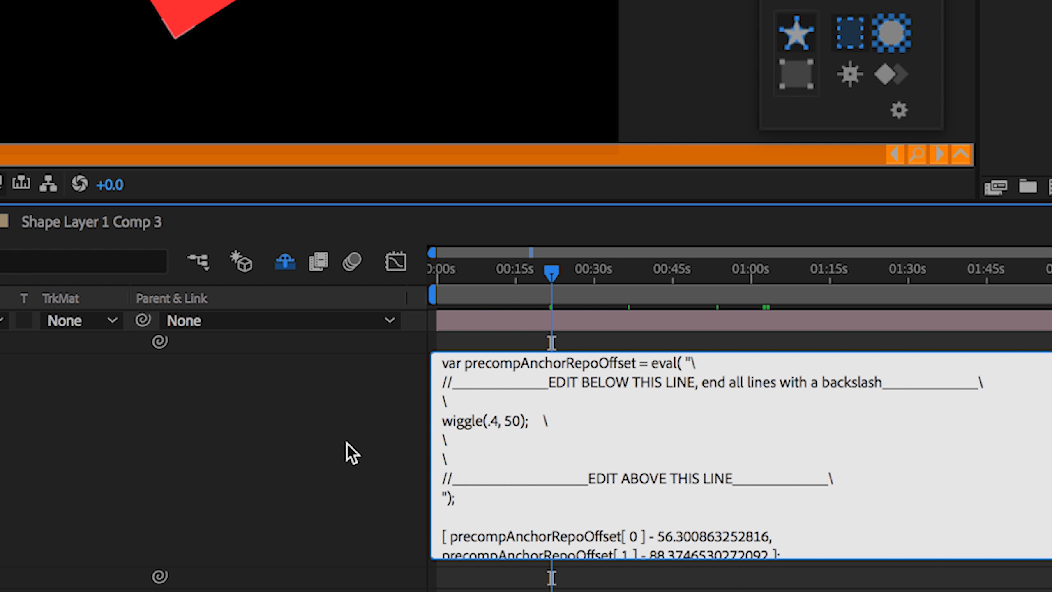
{"action": "left_click", "coordinate": [368, 447]}
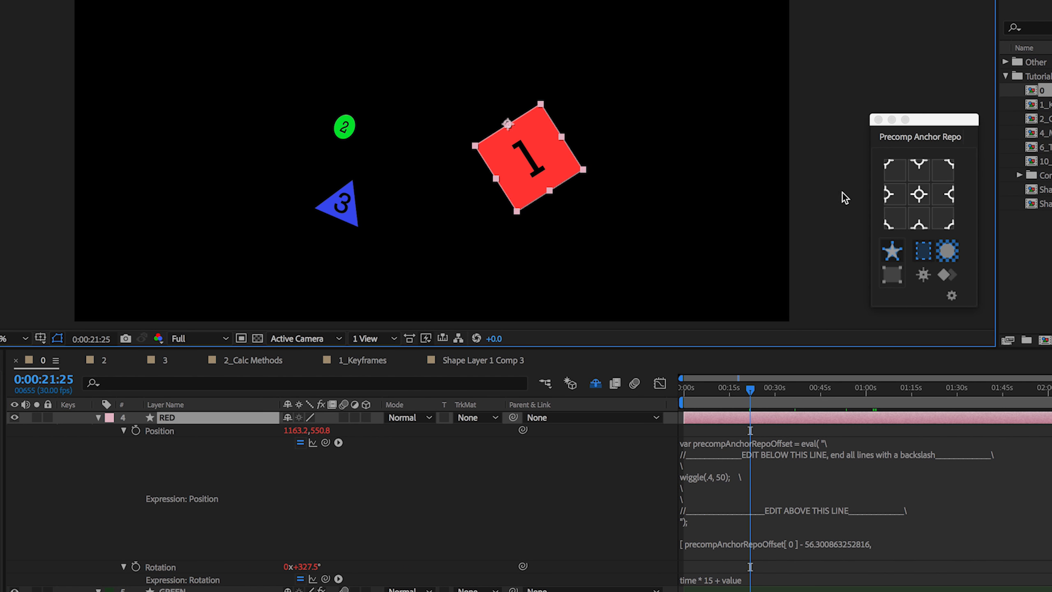
Move the RED layer's anchor point to the center and the GREEN layer's anchor point to the bottom-center
{"action": "left_click", "coordinate": [919, 194]}
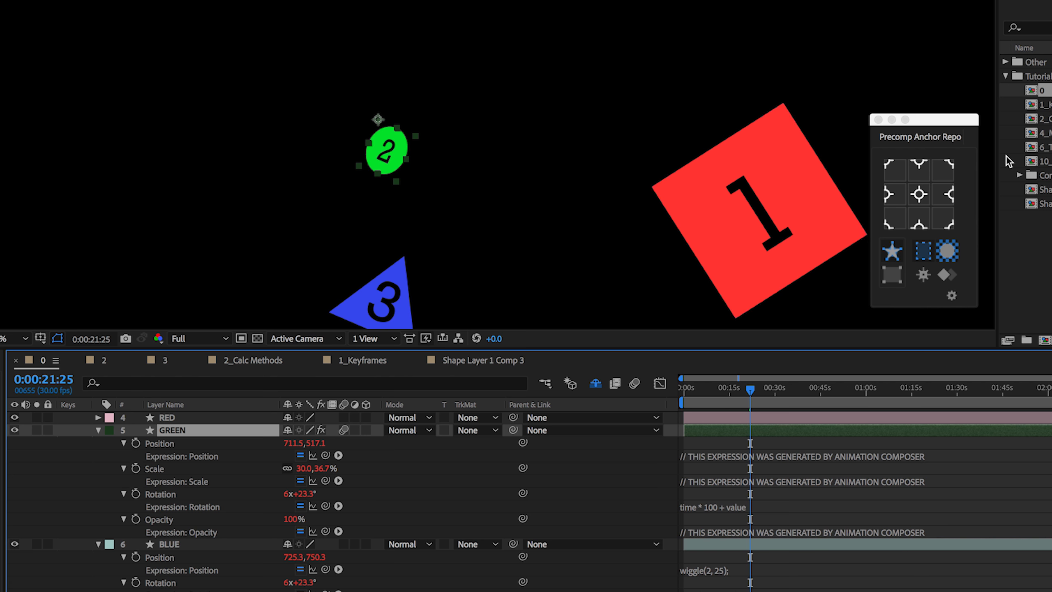
{"action": "scroll", "coordinate": [582, 145], "scroll_direction": "up", "scroll_amount": 2}
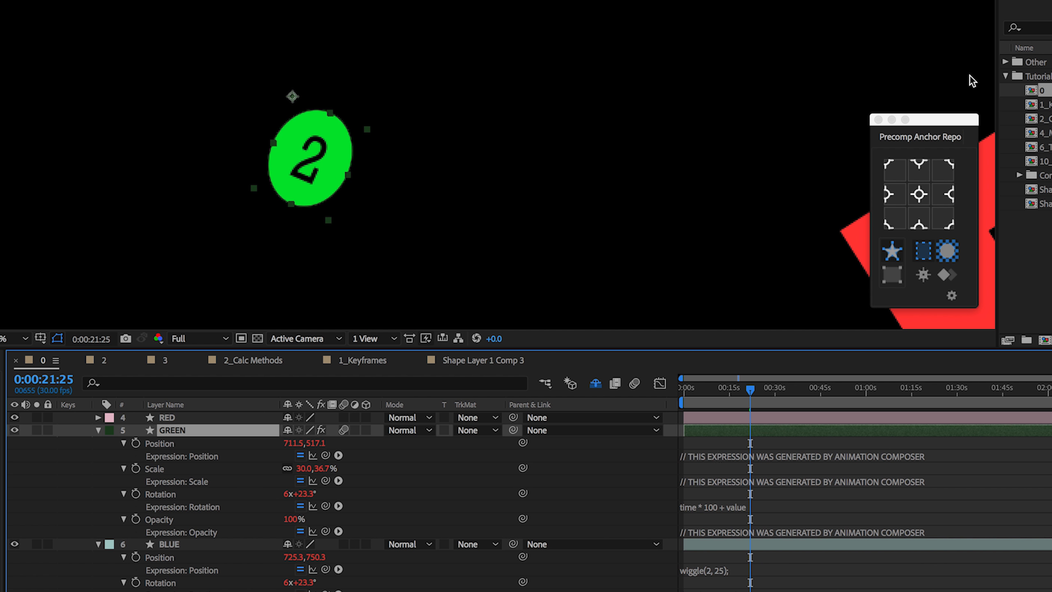
{"action": "left_click", "coordinate": [918, 210]}
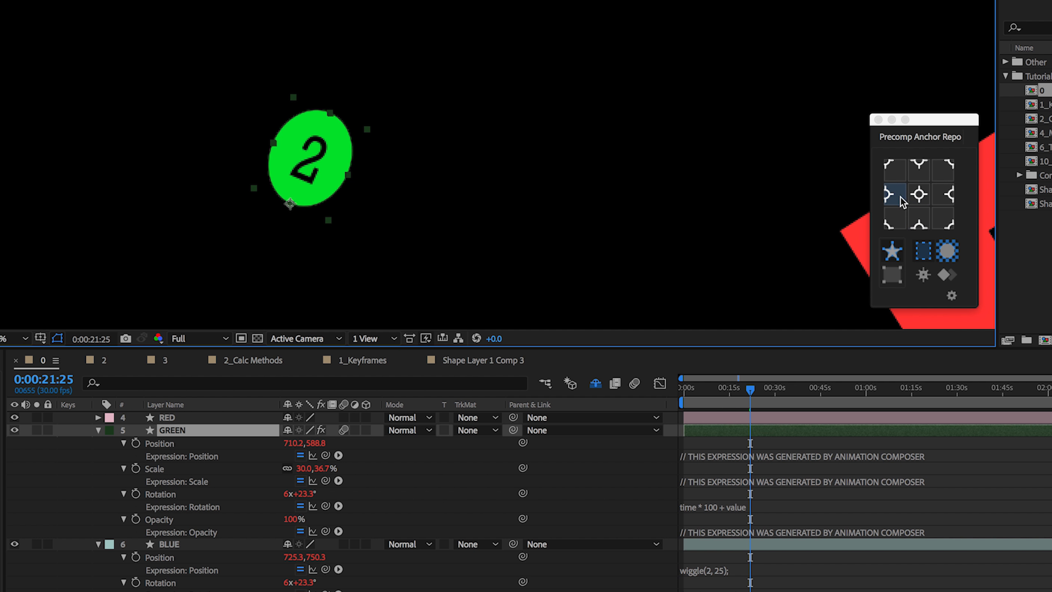
Center the GREEN layer's anchor point, and center the anchor points of the RED, GREEN and BLUE layers together
{"action": "left_click", "coordinate": [918, 194]}
{"action": "left_click", "coordinate": [918, 194]}
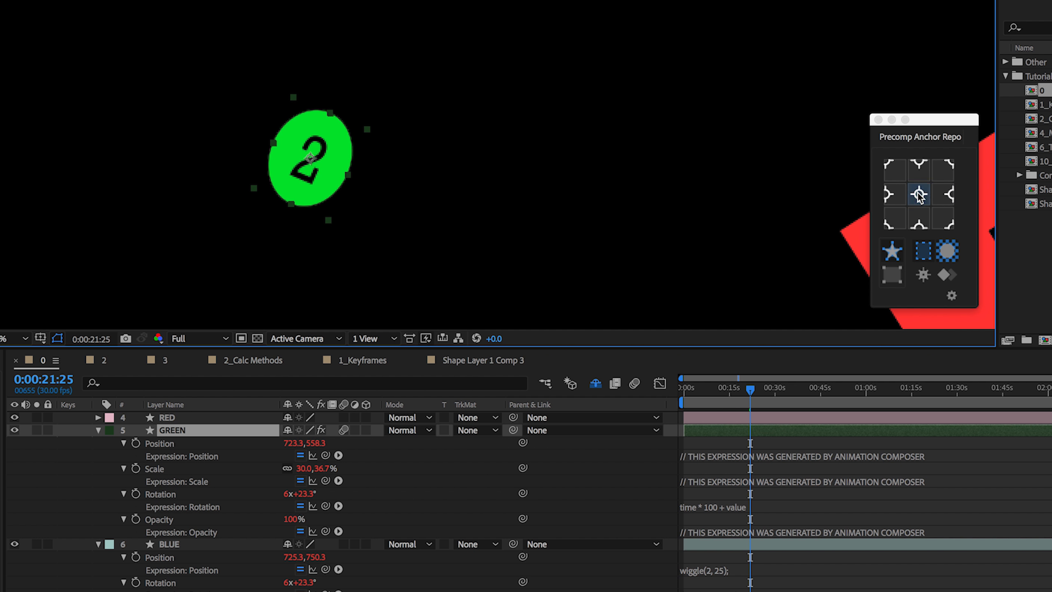
{"action": "scroll", "coordinate": [777, 157], "scroll_direction": "down", "scroll_amount": 3}
{"action": "left_click_drag", "start_coordinate": [708, 108], "coordinate": [311, 251]}
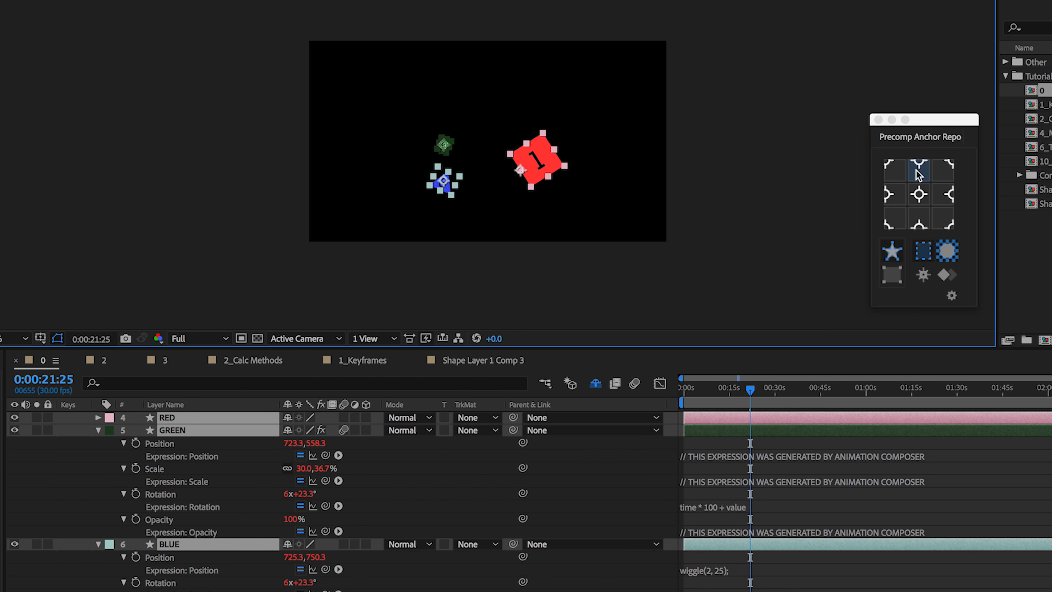
{"action": "left_click", "coordinate": [920, 193]}
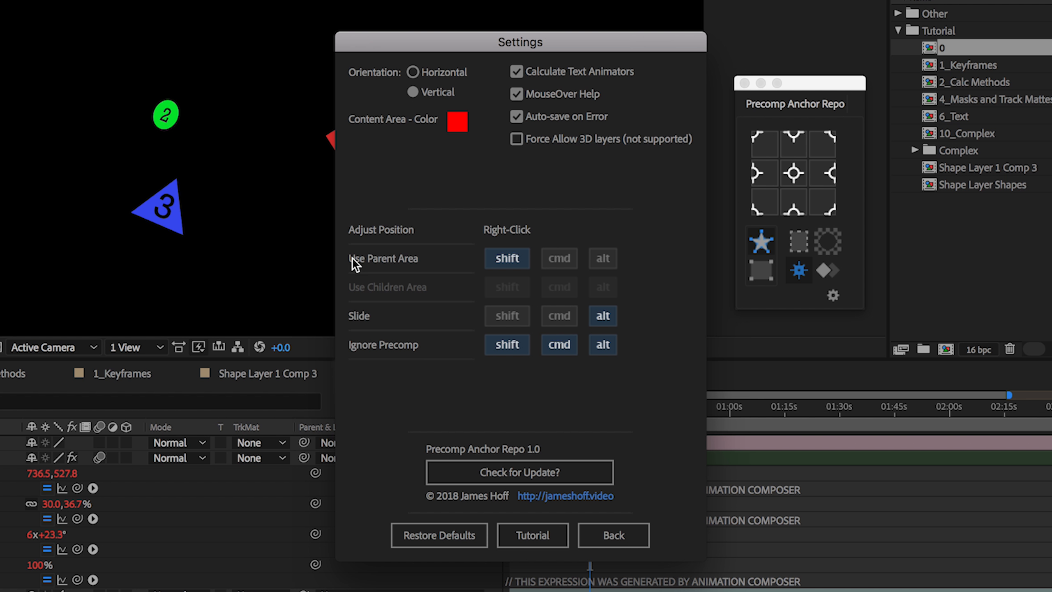
Close the script's settings and parent the BLUE layer to GREEN and the GREEN layer to RED
{"action": "mouse_move", "coordinate": [352, 260]}
{"action": "left_click", "coordinate": [614, 535]}
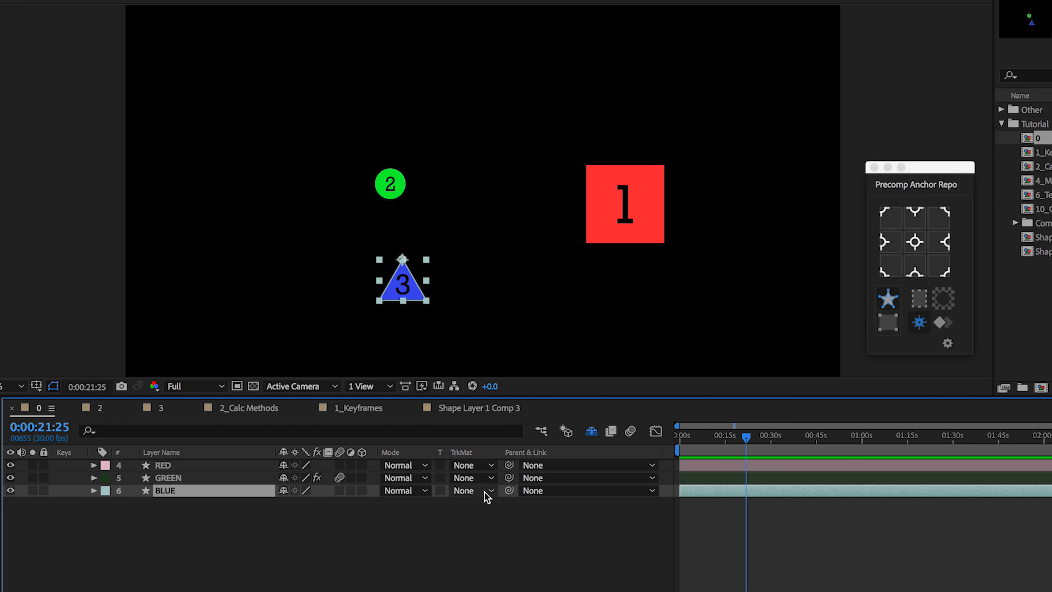
{"action": "left_click", "coordinate": [402, 286]}
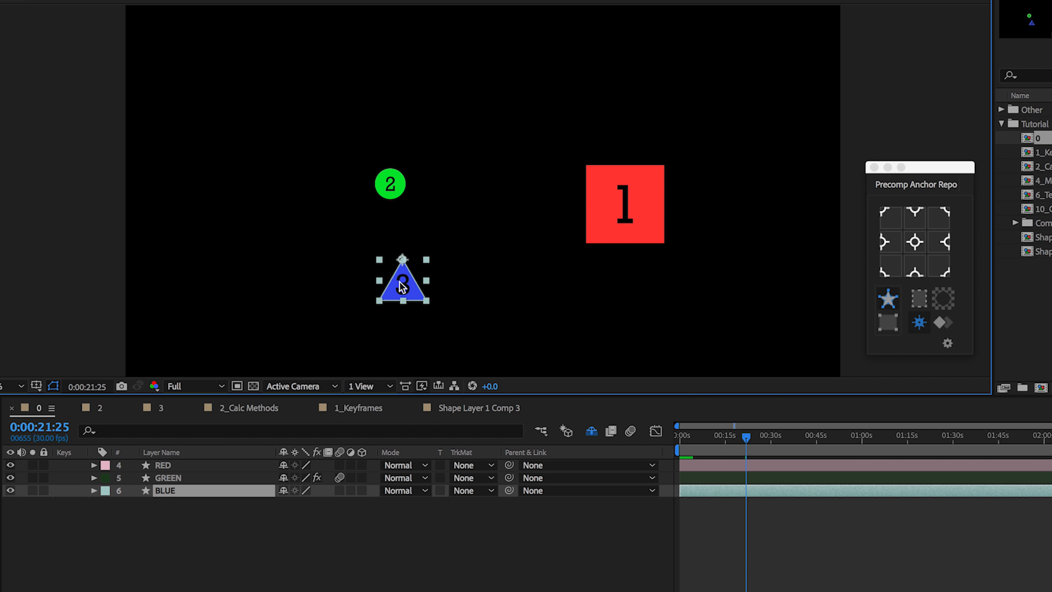
{"action": "left_click_drag", "start_coordinate": [509, 490], "coordinate": [502, 465]}
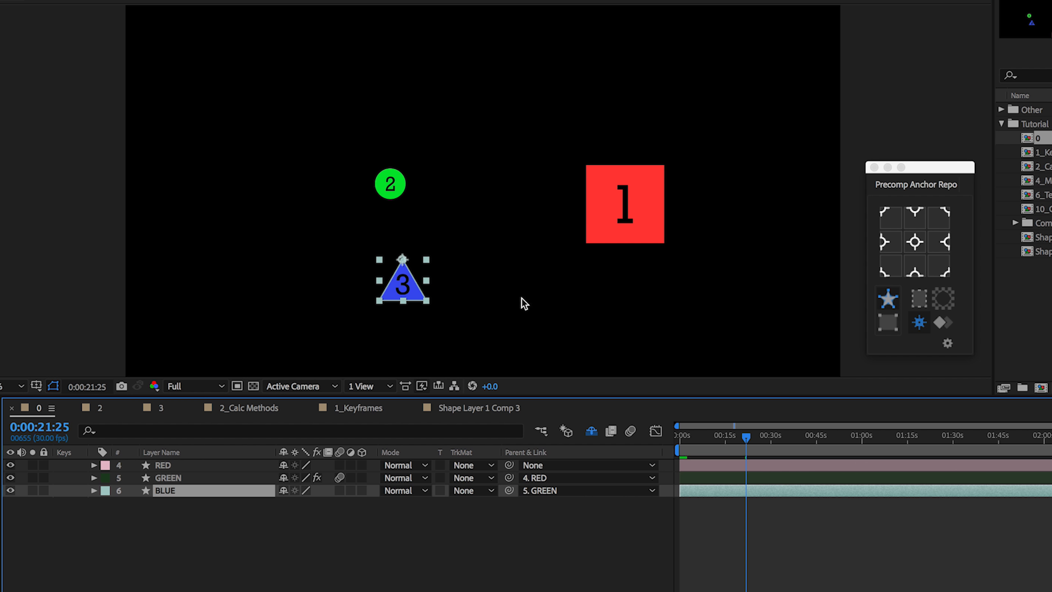
Test the parenting by moving the RED square slightly up and the GREEN circle slightly down and to the right
{"action": "left_click_drag", "start_coordinate": [621, 197], "coordinate": [613, 164]}
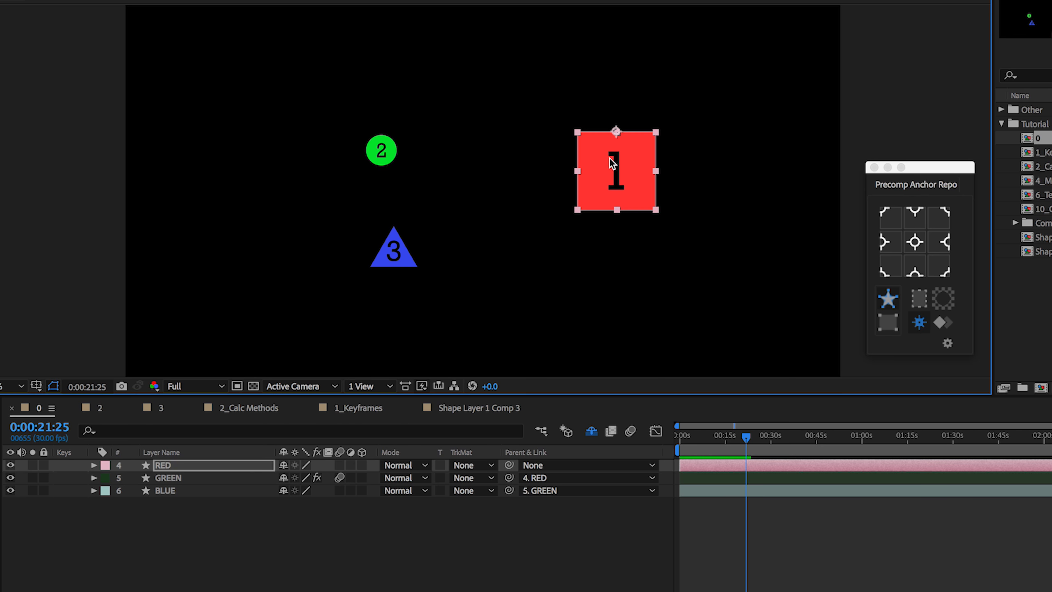
{"action": "mouse_move", "coordinate": [393, 161]}
{"action": "left_mouse_down"}
{"action": "mouse_move", "coordinate": [388, 120]}
{"action": "mouse_move", "coordinate": [398, 168]}
{"action": "left_mouse_up"}
{"action": "key", "text": "ctrl+Up"}
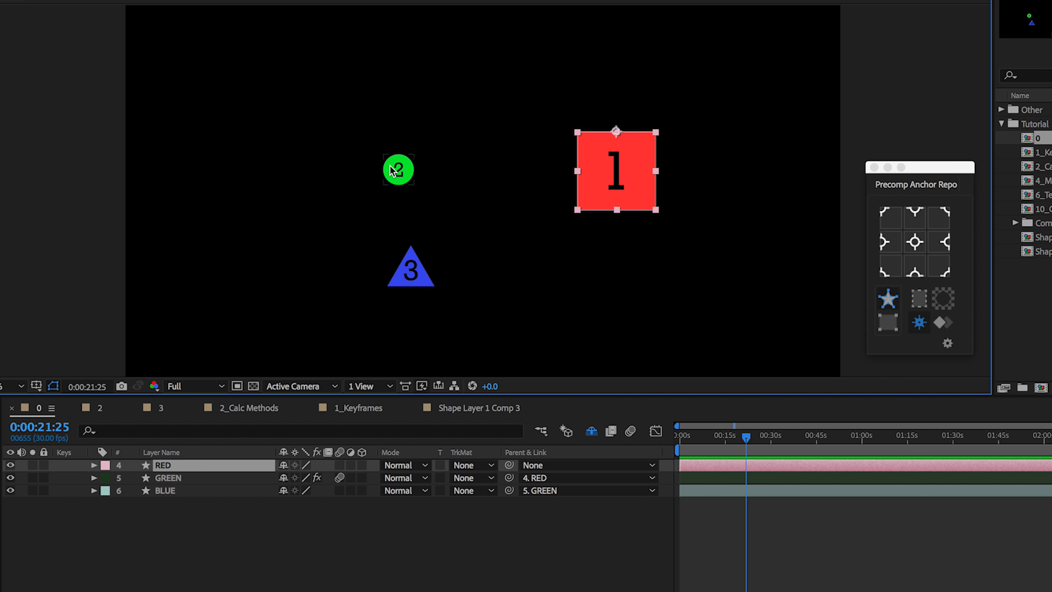
{"action": "key", "text": "ctrl+Down"}
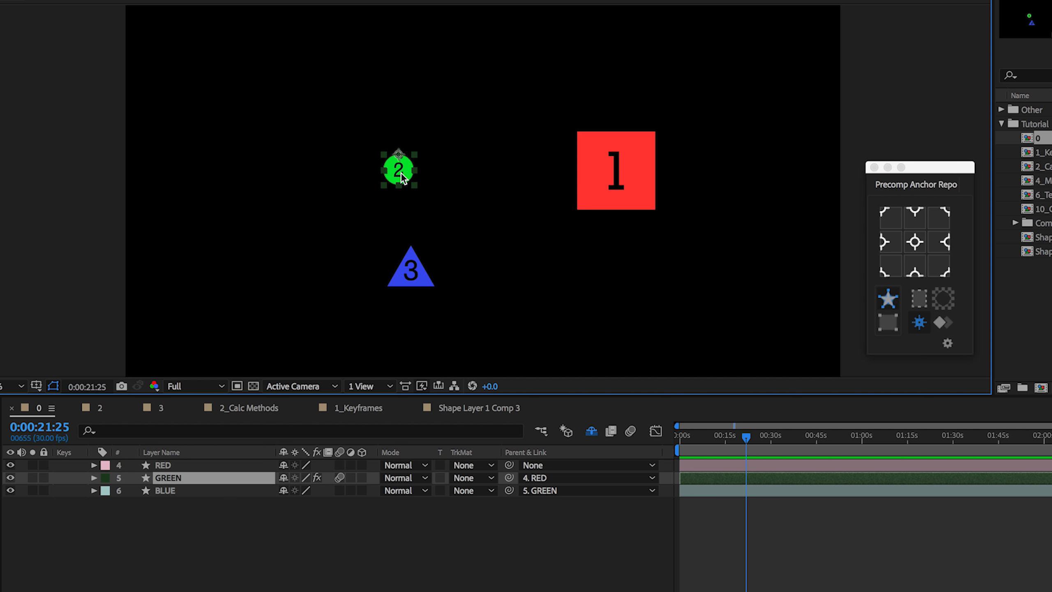
{"action": "left_click", "coordinate": [475, 169]}
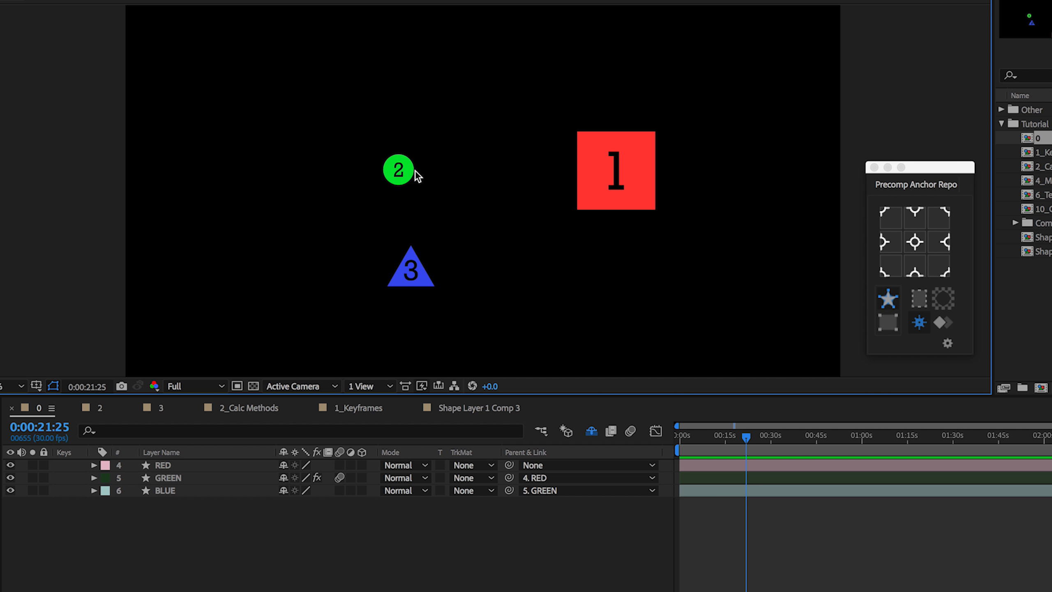
Move the GREEN layer's anchor point to the center and right-center of its parent RED's area
{"action": "left_click", "coordinate": [409, 171]}
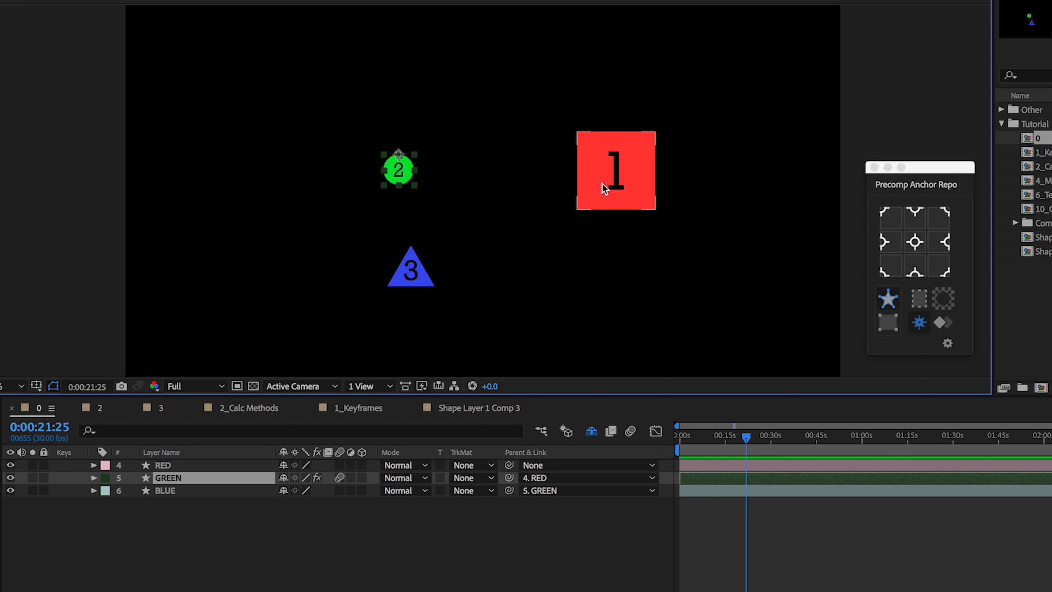
{"action": "left_click", "coordinate": [888, 213]}
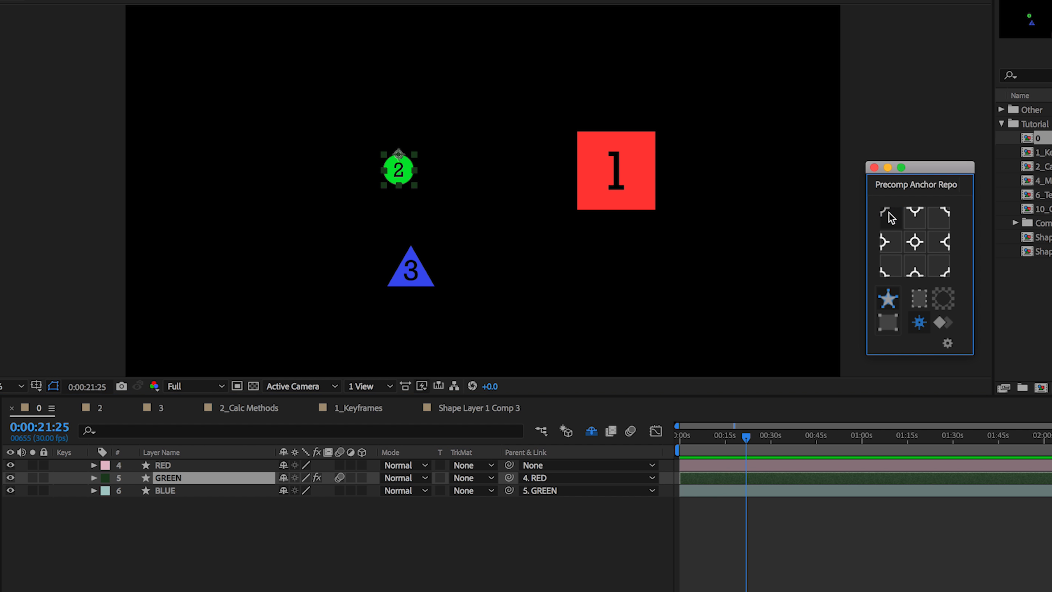
{"action": "left_click", "coordinate": [914, 218]}
{"action": "left_click", "coordinate": [914, 242]}
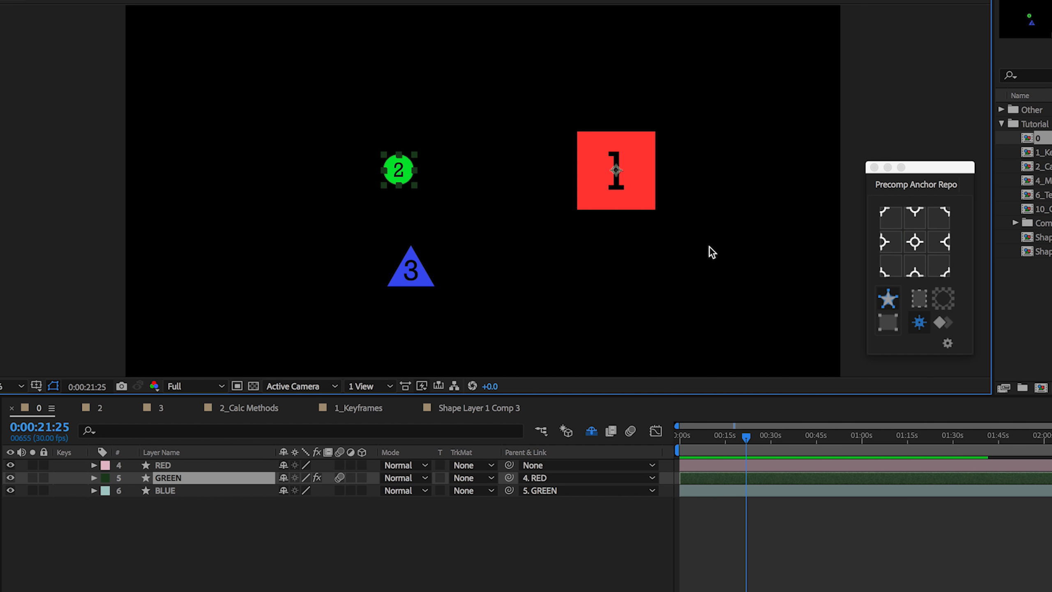
{"action": "left_click", "coordinate": [886, 242]}
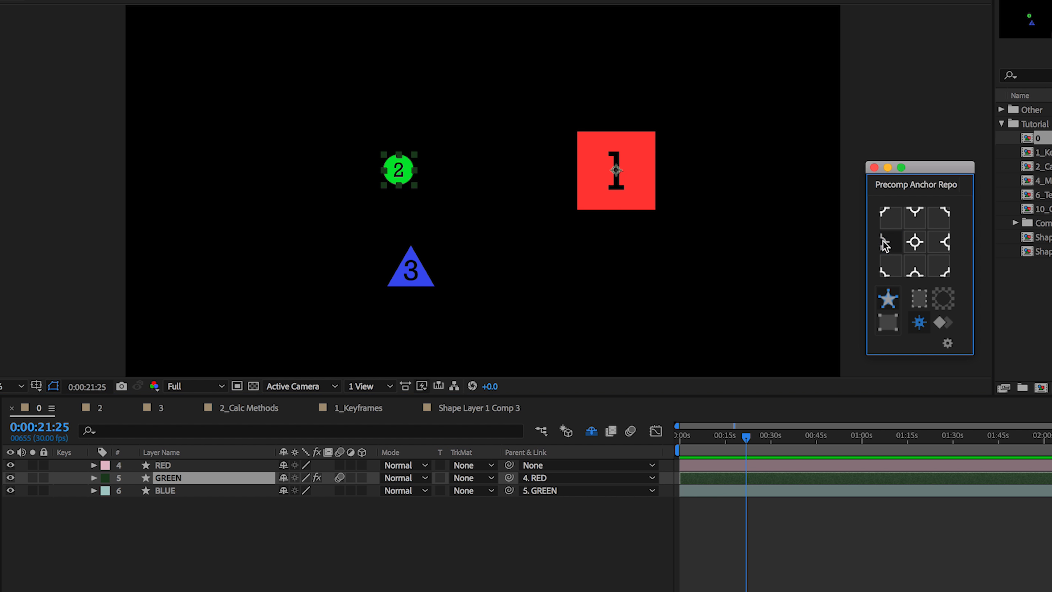
{"action": "left_click", "coordinate": [947, 246]}
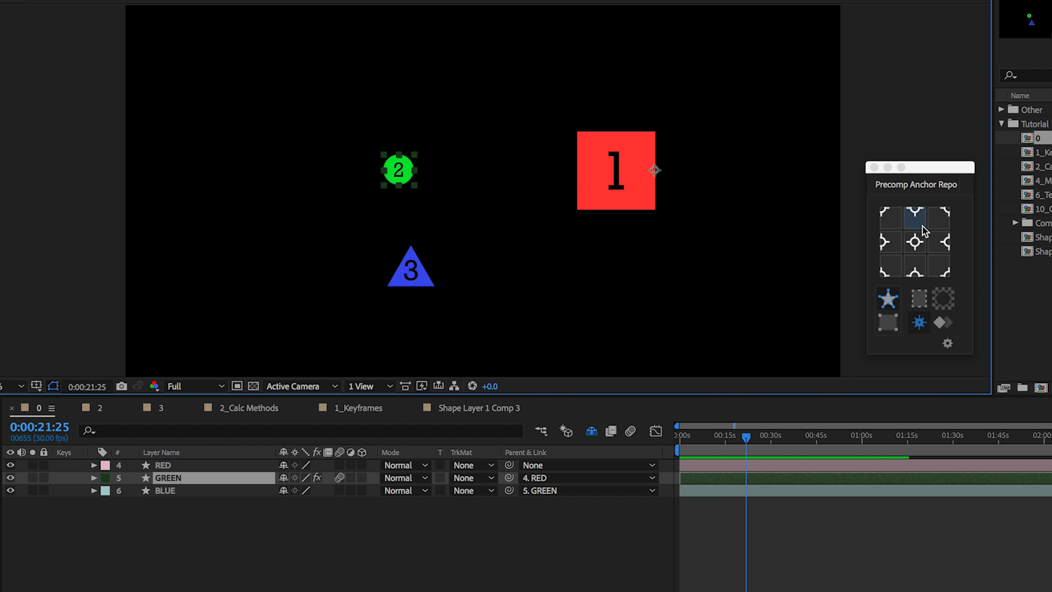
Place the GREEN layer's anchor point at the left-center of the parent RED square and back at its center
{"action": "left_click", "coordinate": [914, 213]}
{"action": "left_click", "coordinate": [915, 242]}
{"action": "left_click", "coordinate": [899, 262]}
{"action": "left_click", "coordinate": [889, 244]}
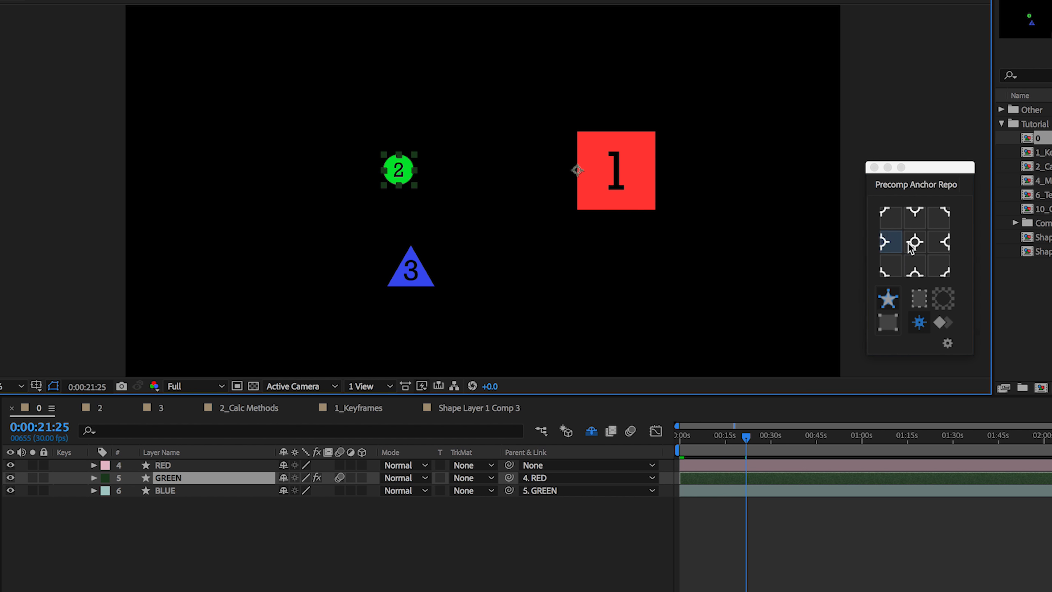
{"action": "left_click", "coordinate": [912, 245]}
{"action": "left_click", "coordinate": [893, 246]}
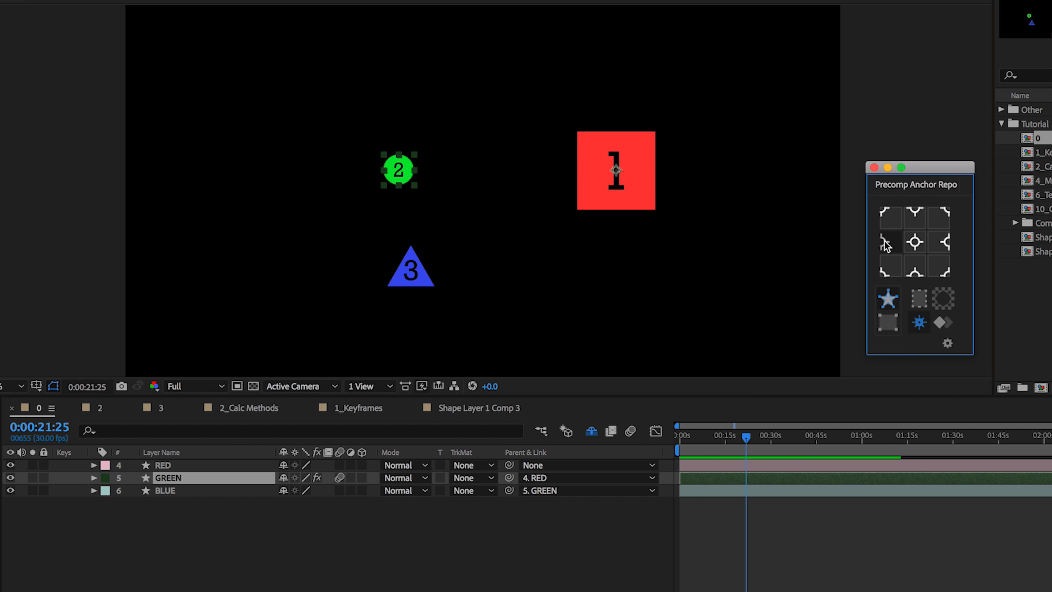
Return the GREEN layer's anchor point to the center of the green circle itself
{"action": "left_click", "coordinate": [908, 244]}
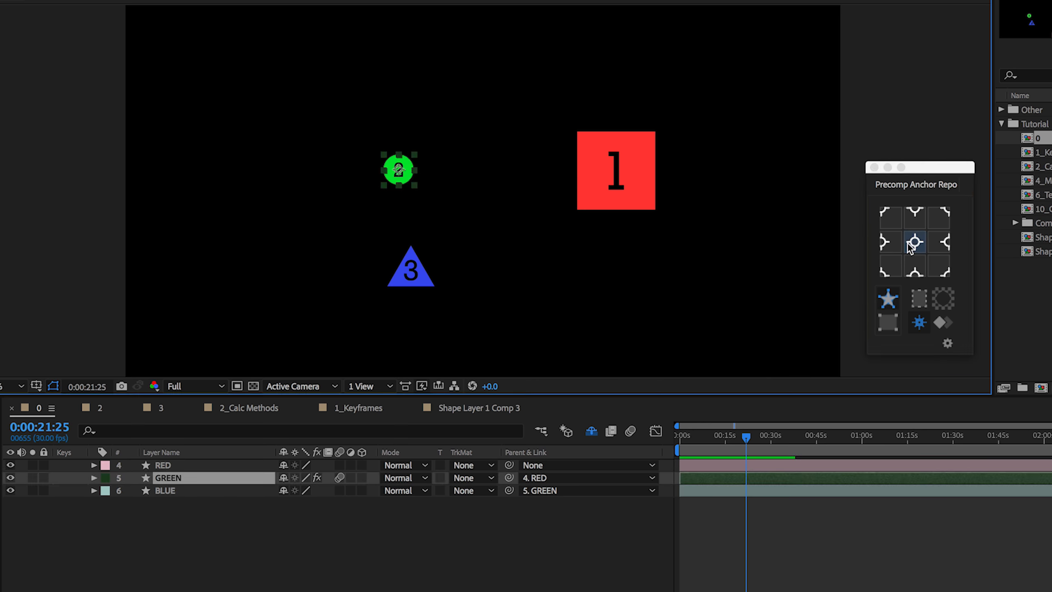
{"action": "left_click", "coordinate": [888, 242]}
{"action": "left_click", "coordinate": [910, 227]}
{"action": "left_click", "coordinate": [914, 242]}
{"action": "scroll", "coordinate": [456, 189], "scroll_direction": "up", "scroll_amount": 2}
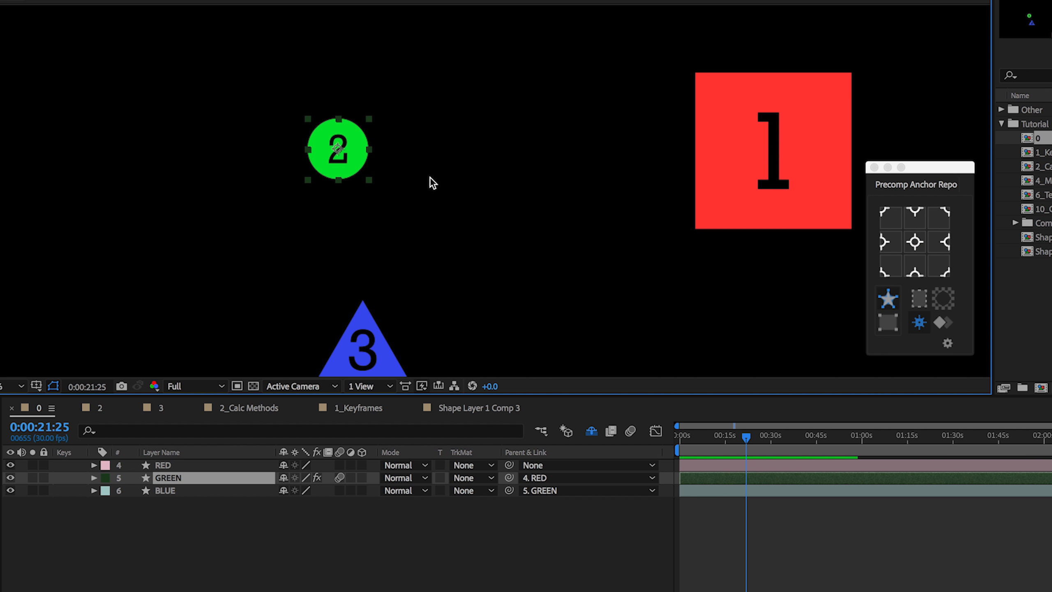
{"action": "left_click", "coordinate": [948, 245]}
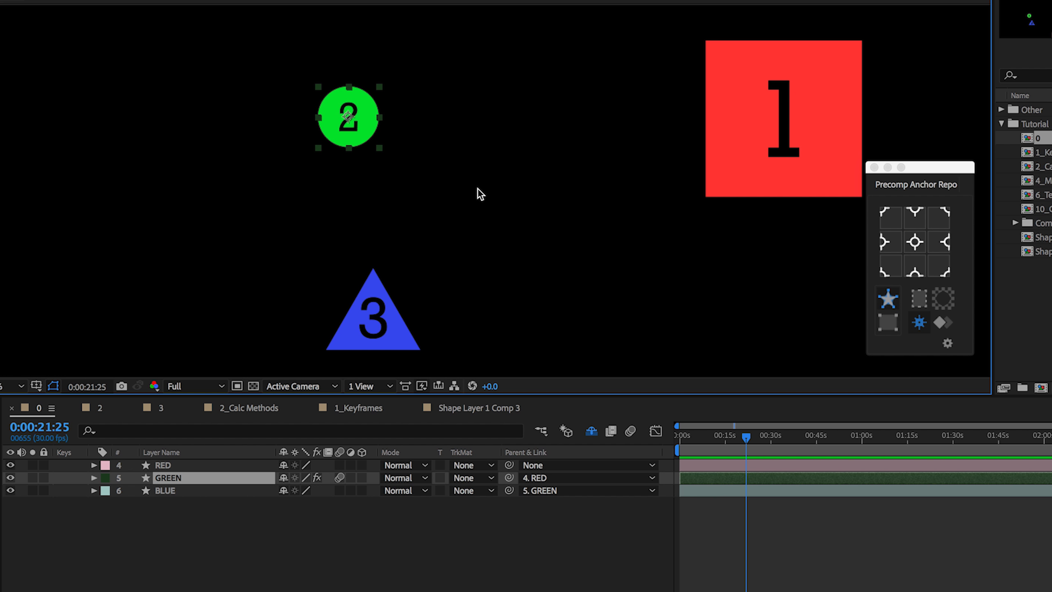
Move the BLUE layer's anchor point to its own left-center and back to its own center
{"action": "left_click", "coordinate": [360, 337]}
{"action": "left_click", "coordinate": [909, 241]}
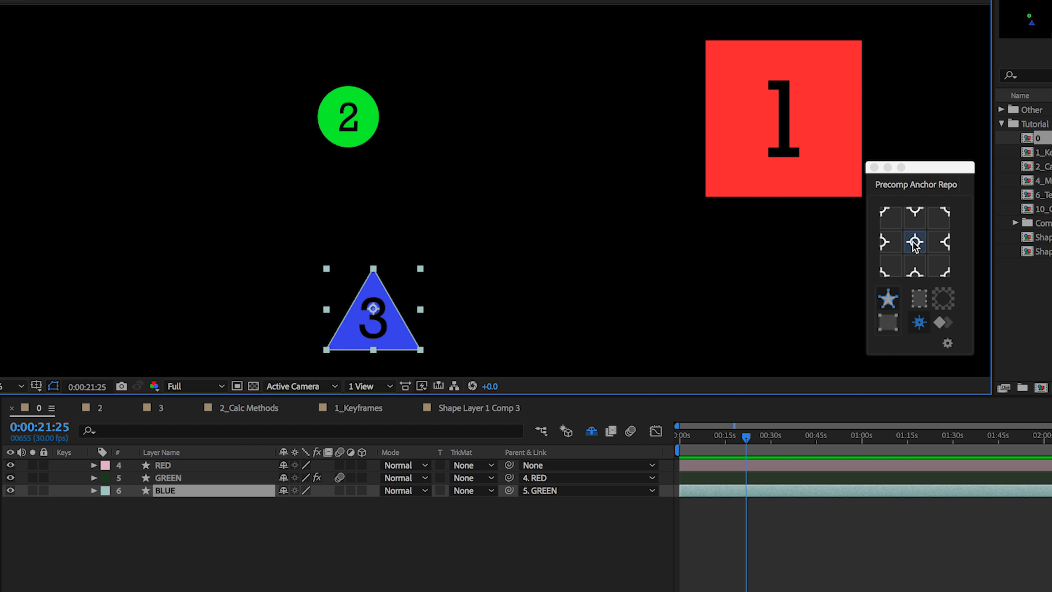
{"action": "left_click", "coordinate": [892, 237]}
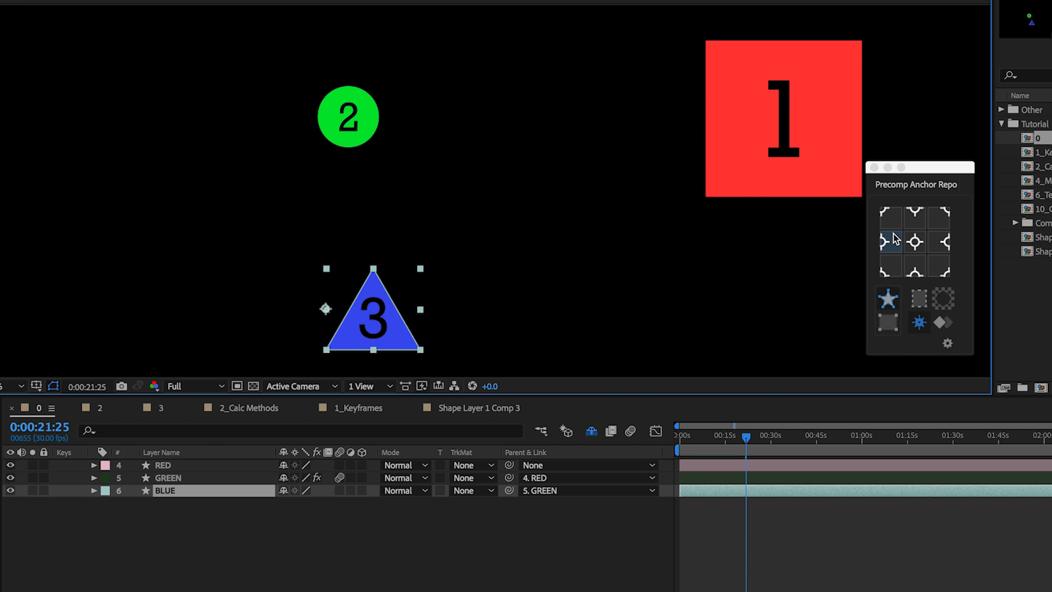
{"action": "left_click", "coordinate": [914, 262]}
{"action": "left_click", "coordinate": [916, 249]}
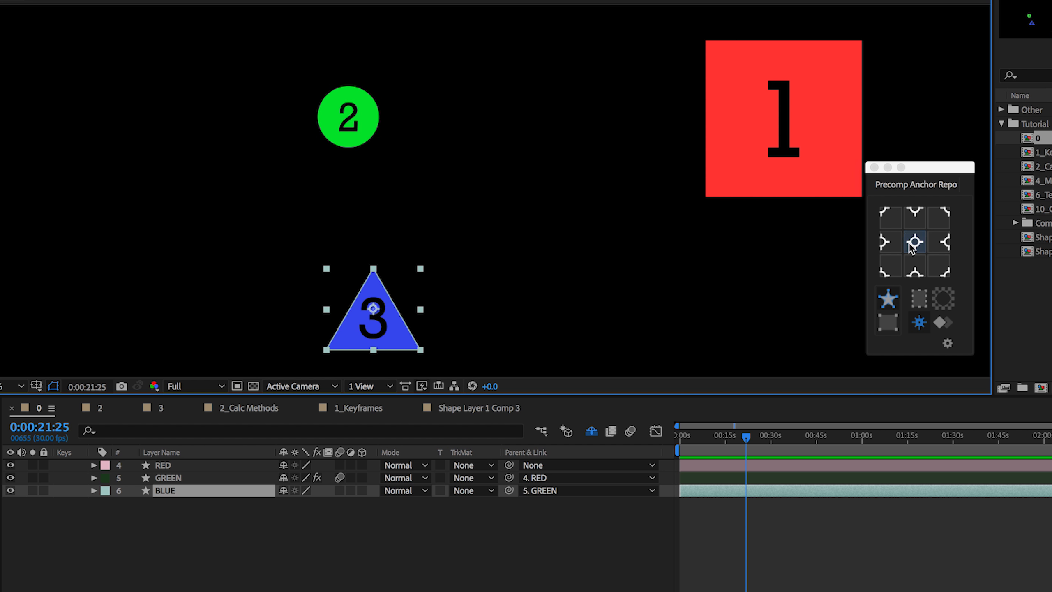
Try the BLUE layer's anchor point at the top-center of its parent GREEN and return it to BLUE's own center
{"action": "left_click", "coordinate": [896, 243]}
{"action": "left_click", "coordinate": [911, 224]}
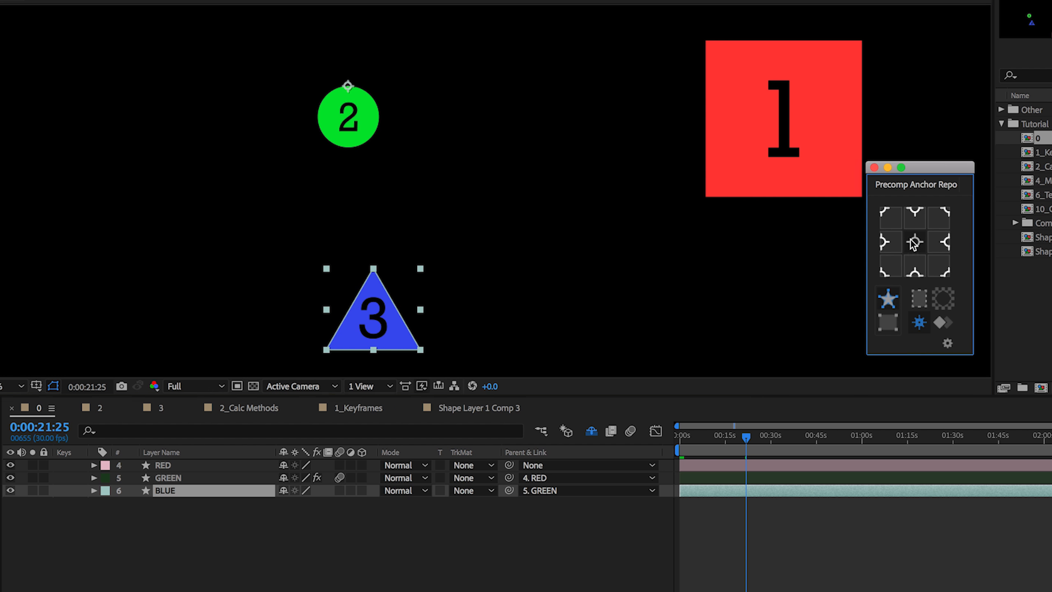
{"action": "left_click", "coordinate": [913, 241]}
{"action": "left_click", "coordinate": [916, 265]}
{"action": "left_click", "coordinate": [916, 243]}
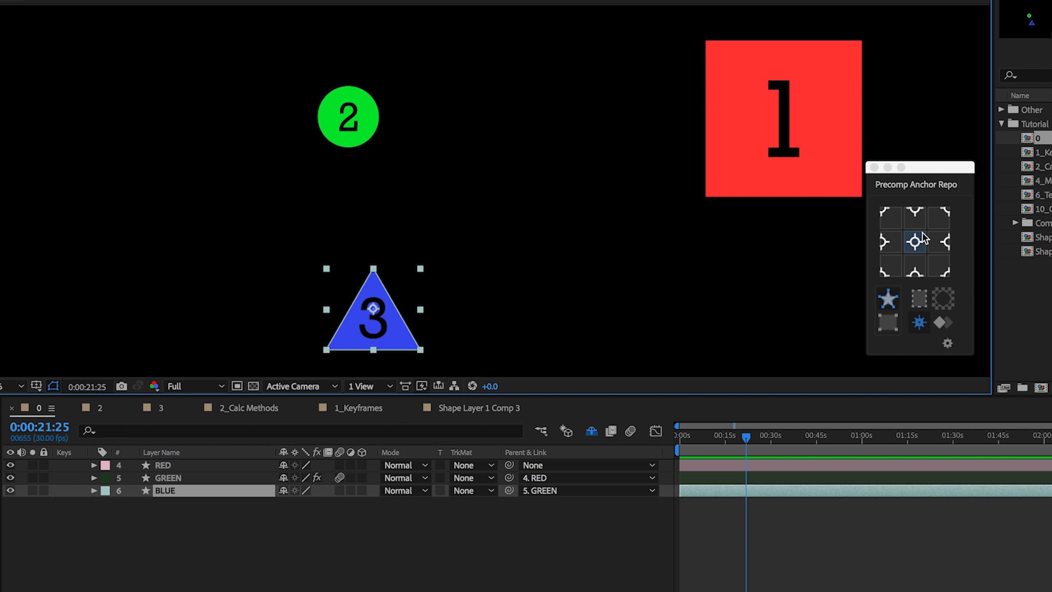
{"action": "key", "text": "comma"}
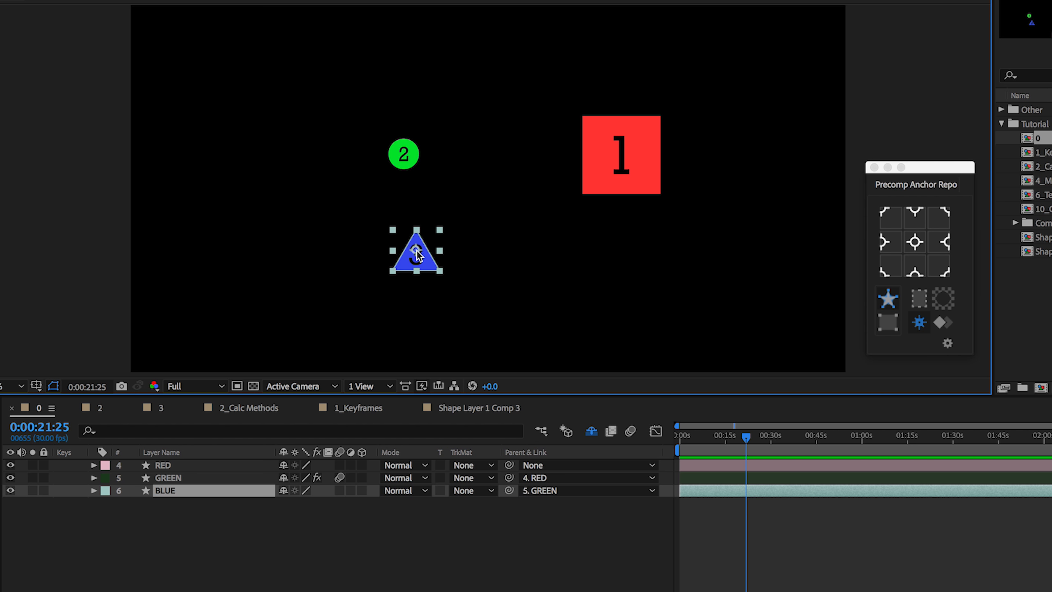
Set the BLUE layer's anchor point to its top-center and snap the layer's position to the bottom-center of its parent GREEN
{"action": "left_click", "coordinate": [915, 216]}
{"action": "scroll", "coordinate": [414, 235], "scroll_direction": "up", "scroll_amount": 3}
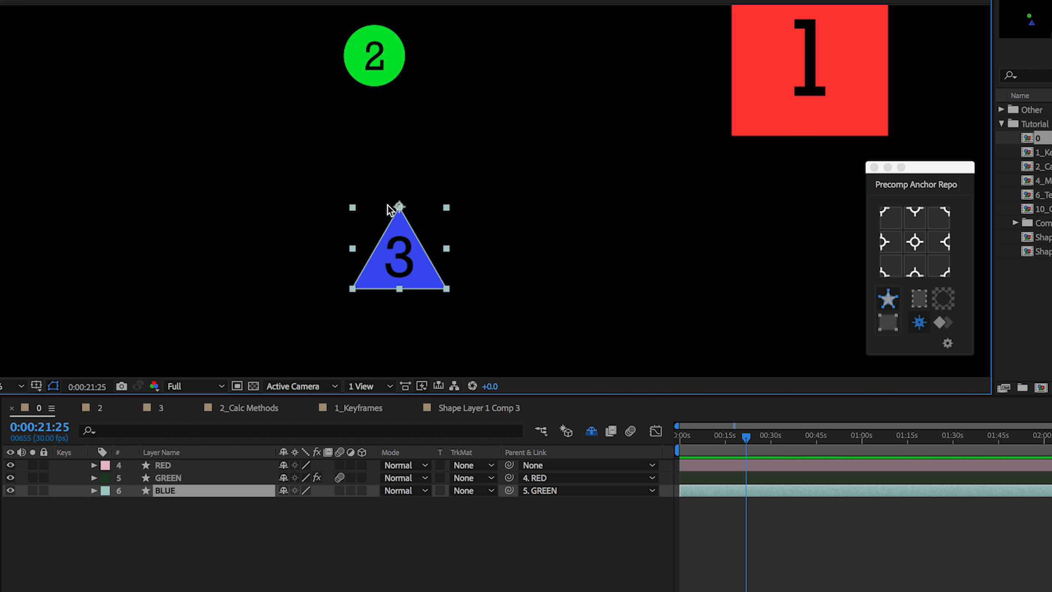
{"action": "left_click", "coordinate": [917, 269]}
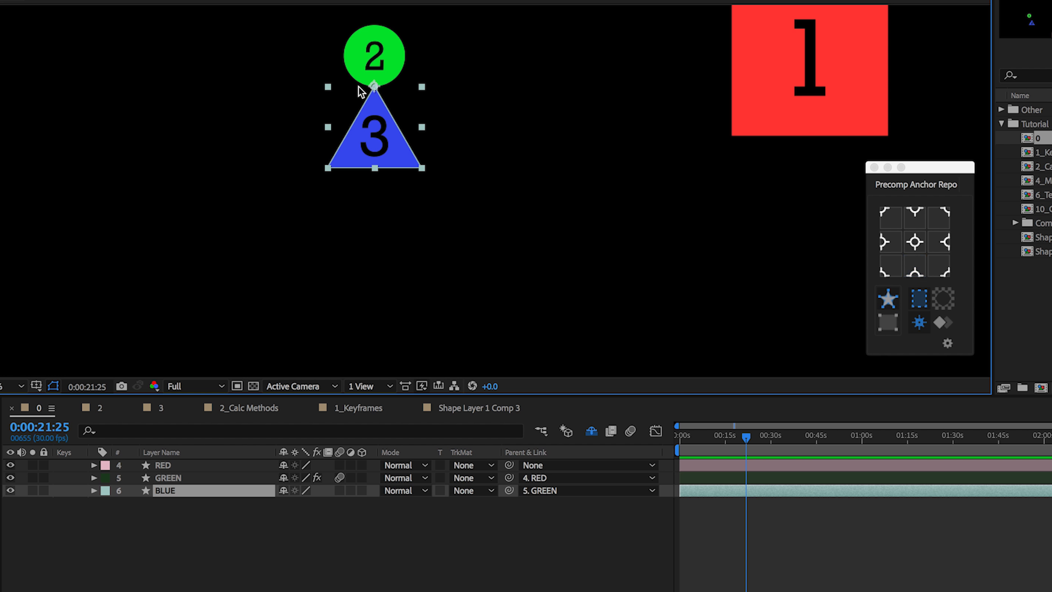
Snap the BLUE triangle to the top-center and right-center of its parent GREEN, and back to GREEN's bottom-center
{"action": "left_click", "coordinate": [892, 224]}
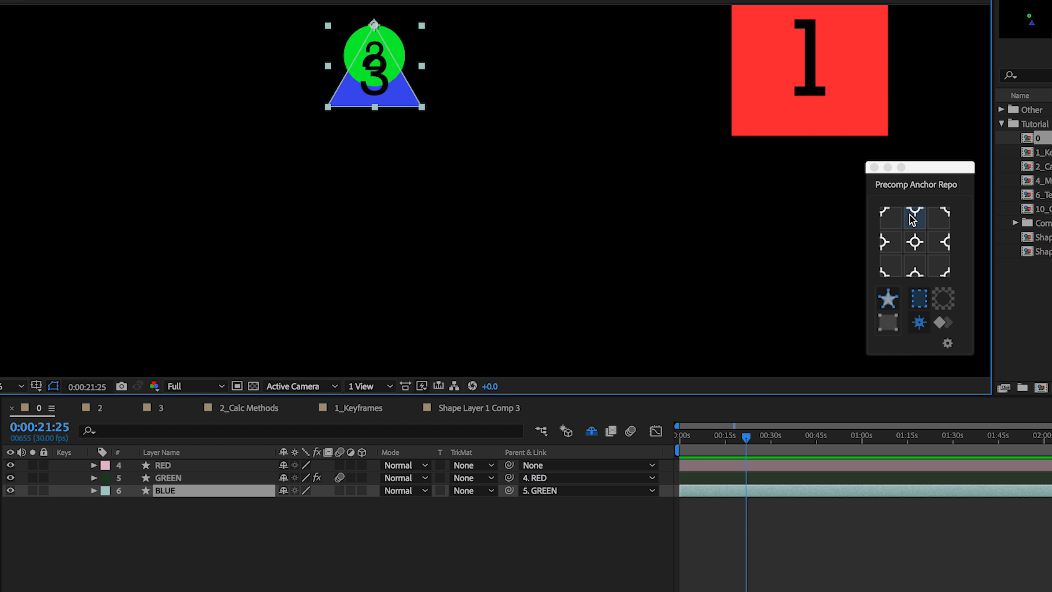
{"action": "left_click", "coordinate": [890, 236]}
{"action": "left_click", "coordinate": [932, 239]}
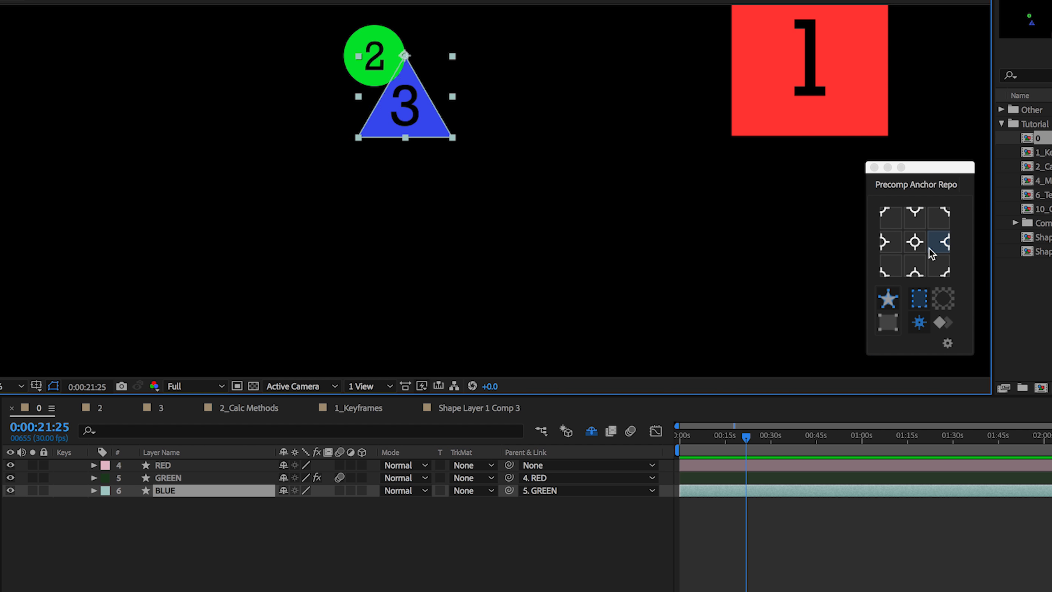
{"action": "left_click", "coordinate": [915, 267]}
Snap the GREEN circle to RED's left-center, then set its anchor point to its top-right and snap it to RED's bottom-left corner
{"action": "left_click", "coordinate": [402, 53]}
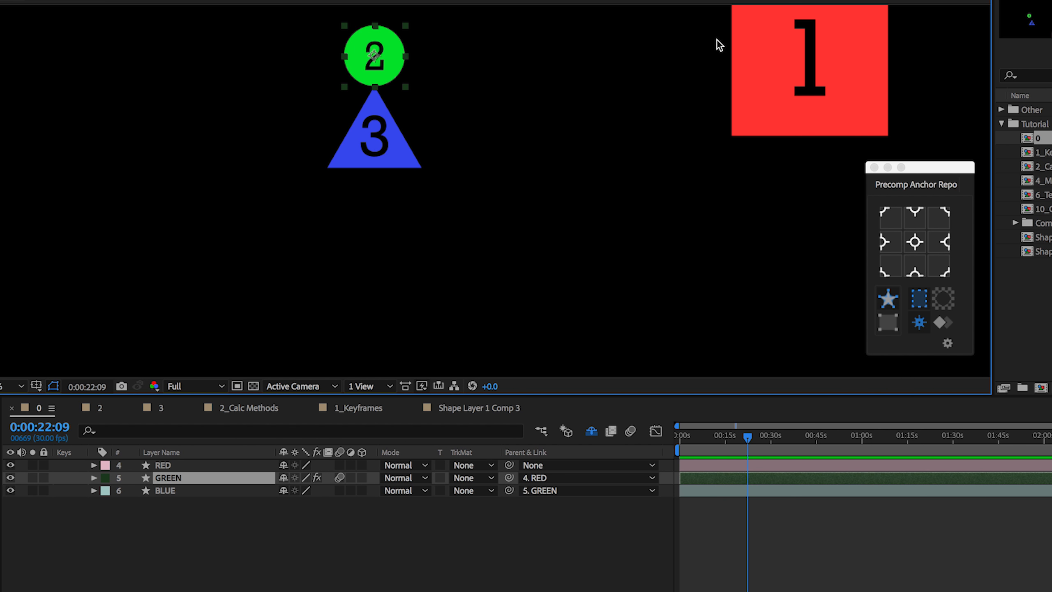
{"action": "left_click", "coordinate": [886, 240]}
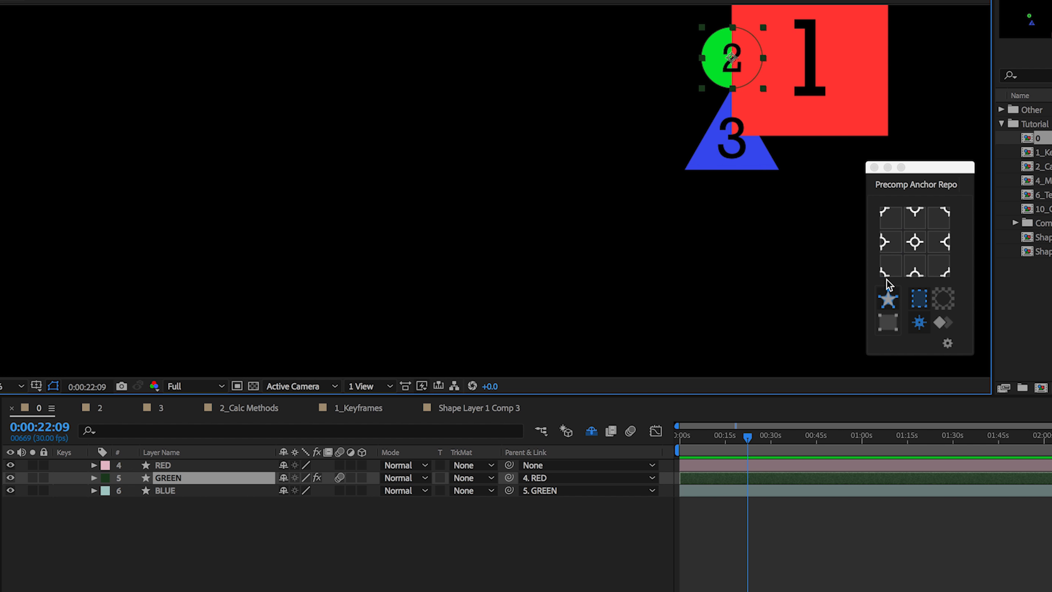
{"action": "left_click", "coordinate": [889, 268]}
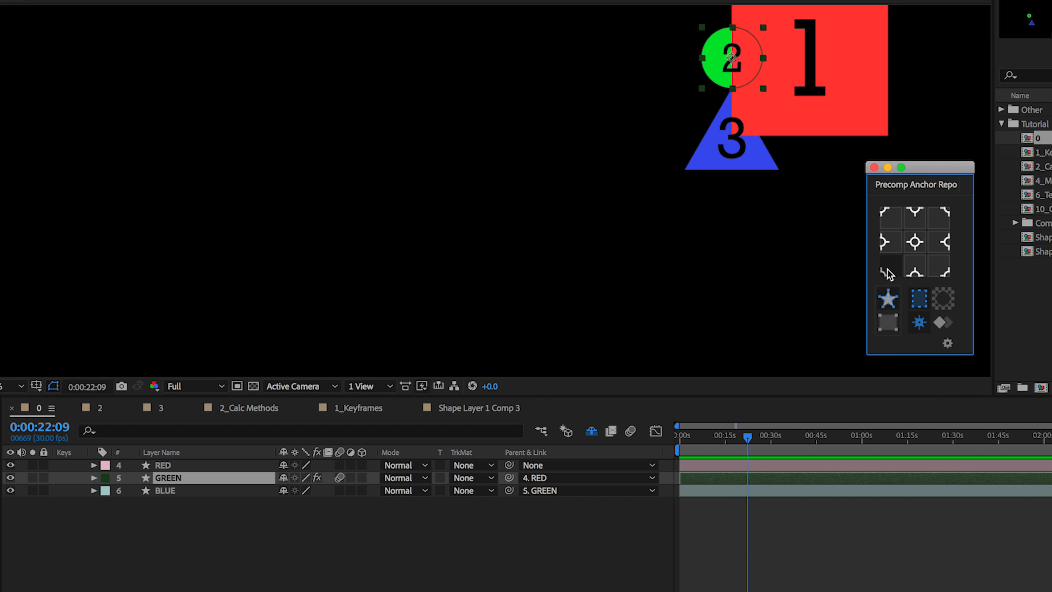
{"action": "left_click", "coordinate": [932, 225]}
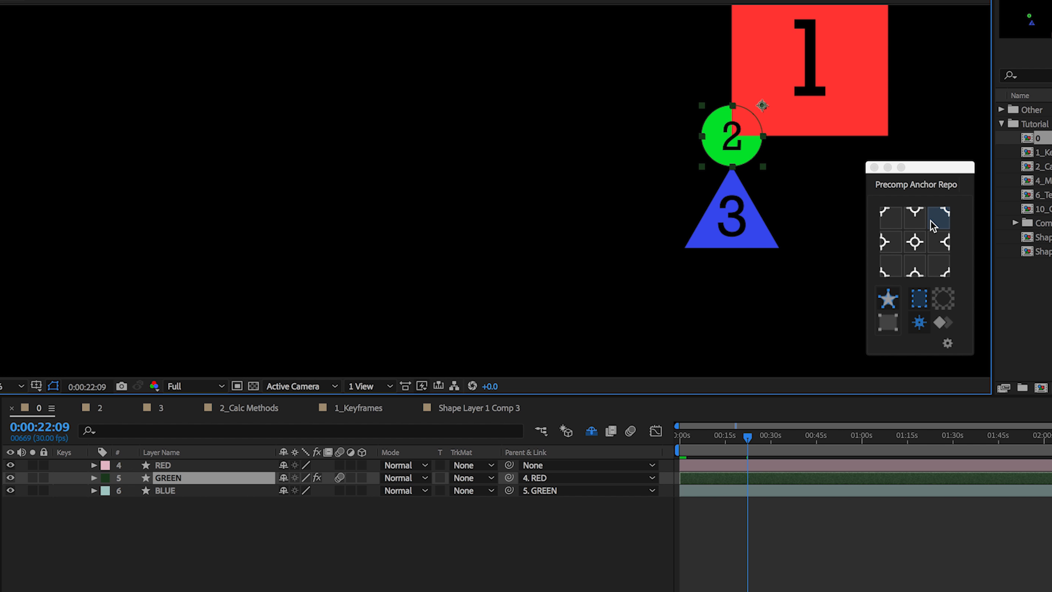
{"action": "left_click", "coordinate": [898, 262]}
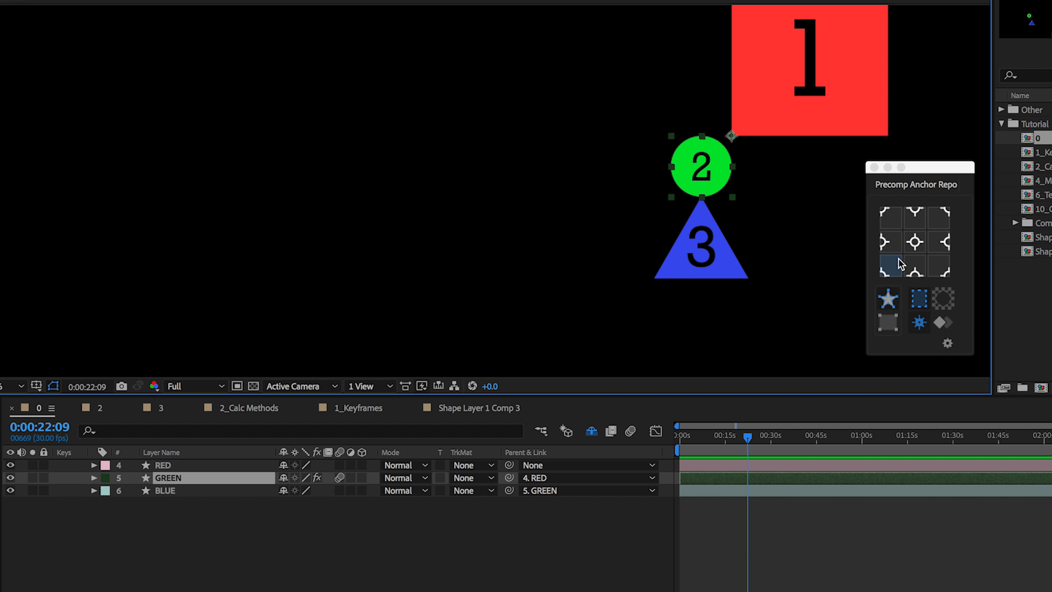
Check the Slide modifier in the script settings, and slide RED's freely placed anchor point horizontally to the square's right edge and back to its left edge
{"action": "left_click", "coordinate": [947, 343]}
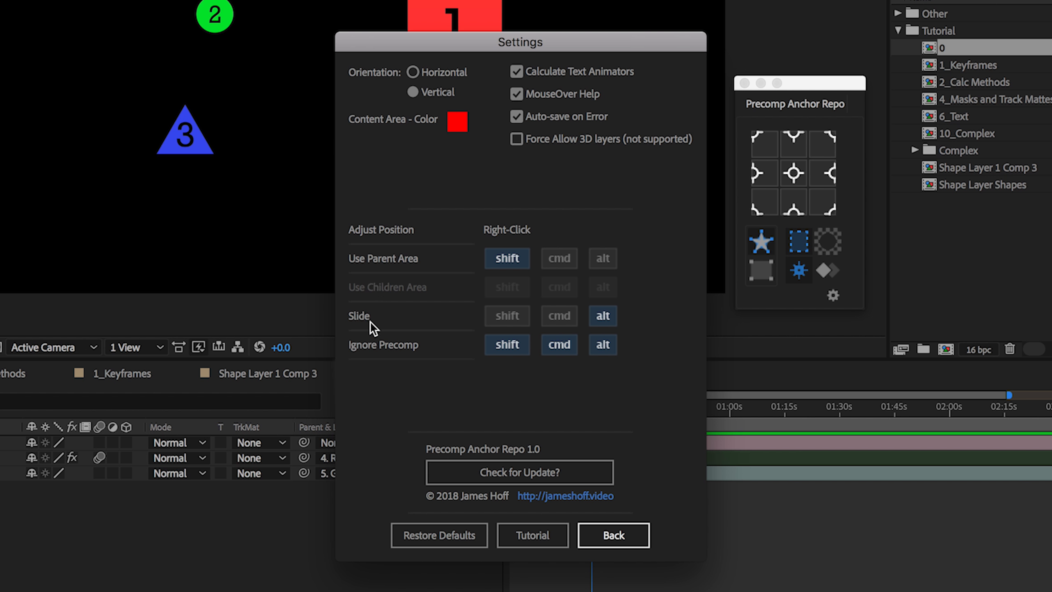
{"action": "left_click", "coordinate": [609, 541]}
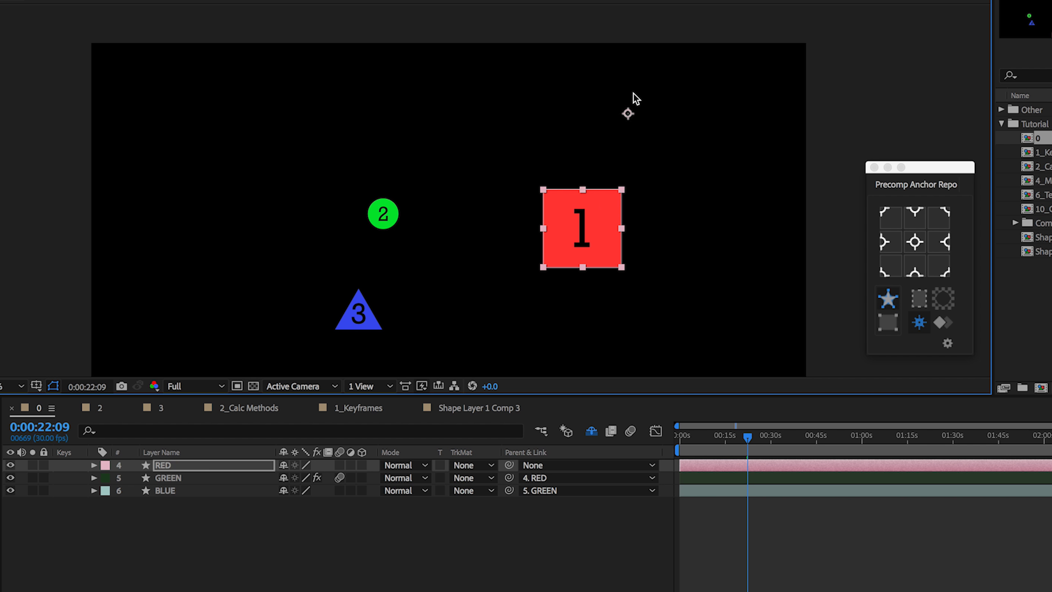
{"action": "left_click_drag", "start_coordinate": [636, 98], "coordinate": [441, 254]}
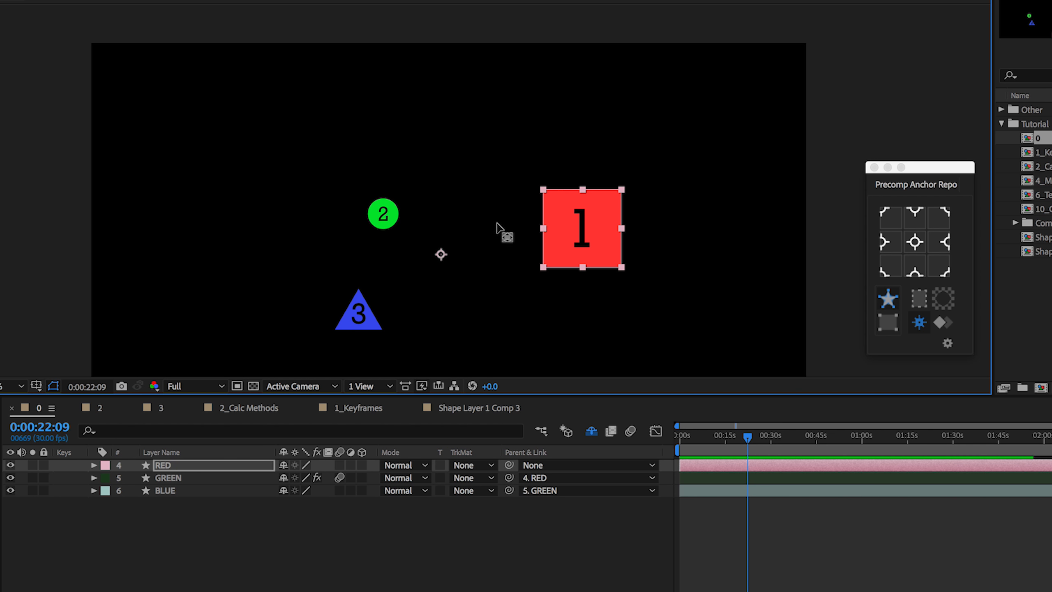
{"action": "scroll", "coordinate": [514, 232], "scroll_direction": "up", "scroll_amount": 3}
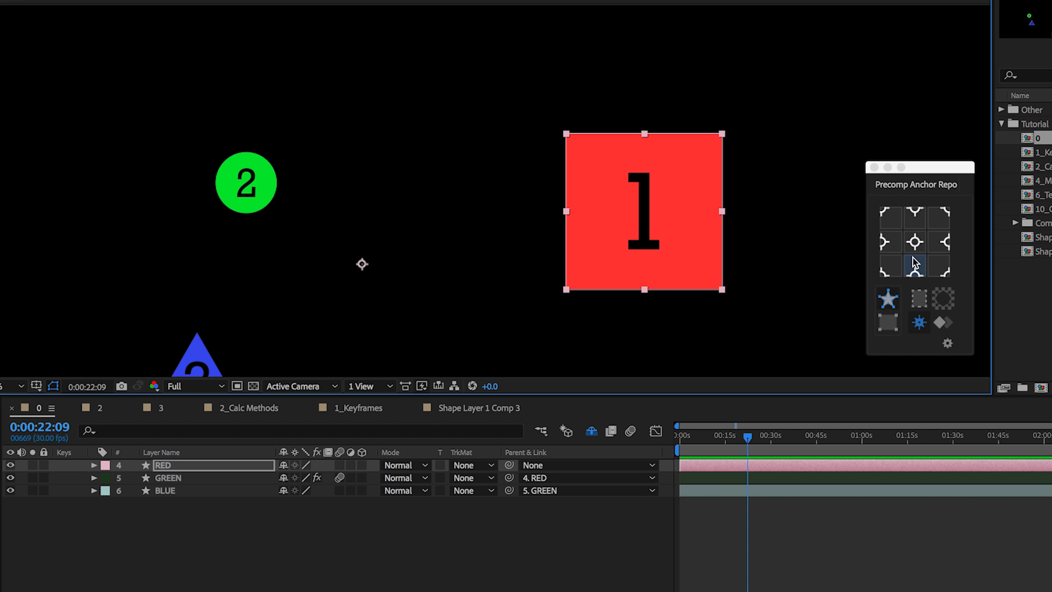
{"action": "left_click", "coordinate": [945, 246]}
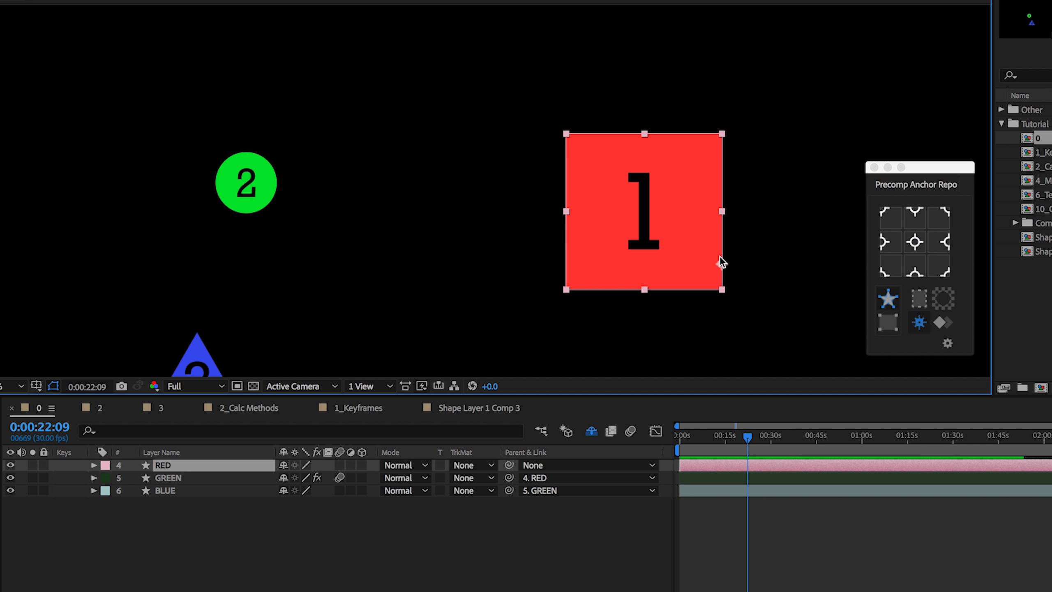
{"action": "left_click", "coordinate": [881, 240]}
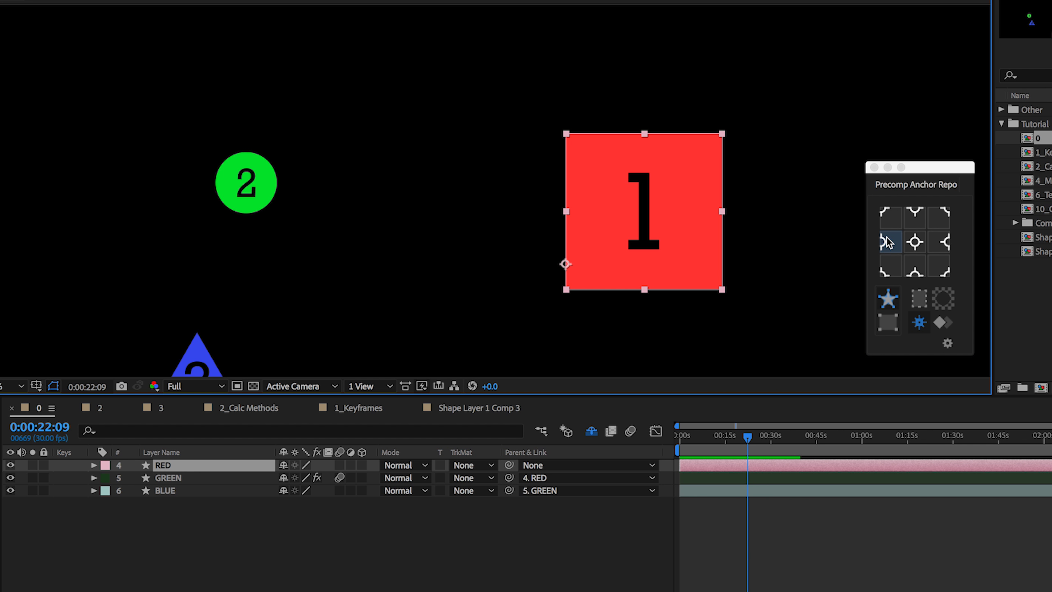
Place RED's anchor point above the square, undo a slide to its center, and slide the anchor horizontally to the left and right edges
{"action": "left_click_drag", "start_coordinate": [566, 265], "coordinate": [609, 96]}
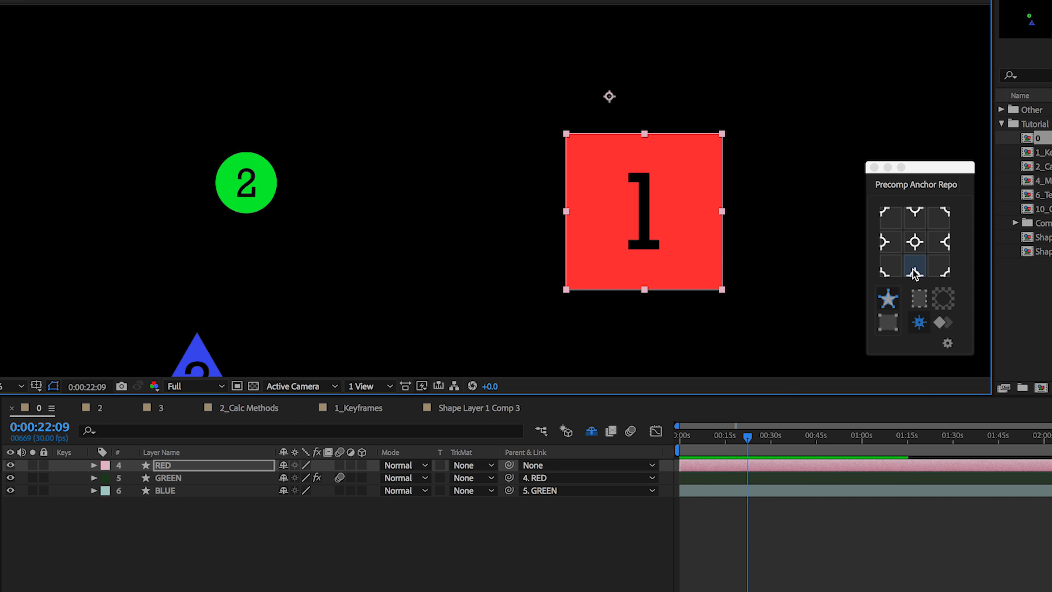
{"action": "left_click", "coordinate": [911, 248]}
{"action": "key", "text": "super+z"}
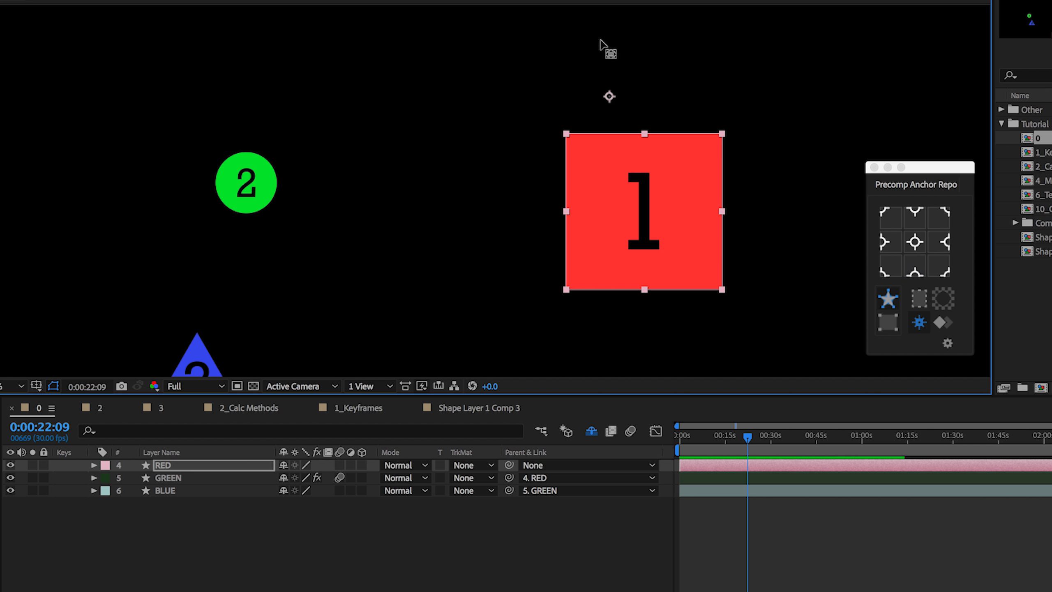
{"action": "left_click", "coordinate": [884, 241]}
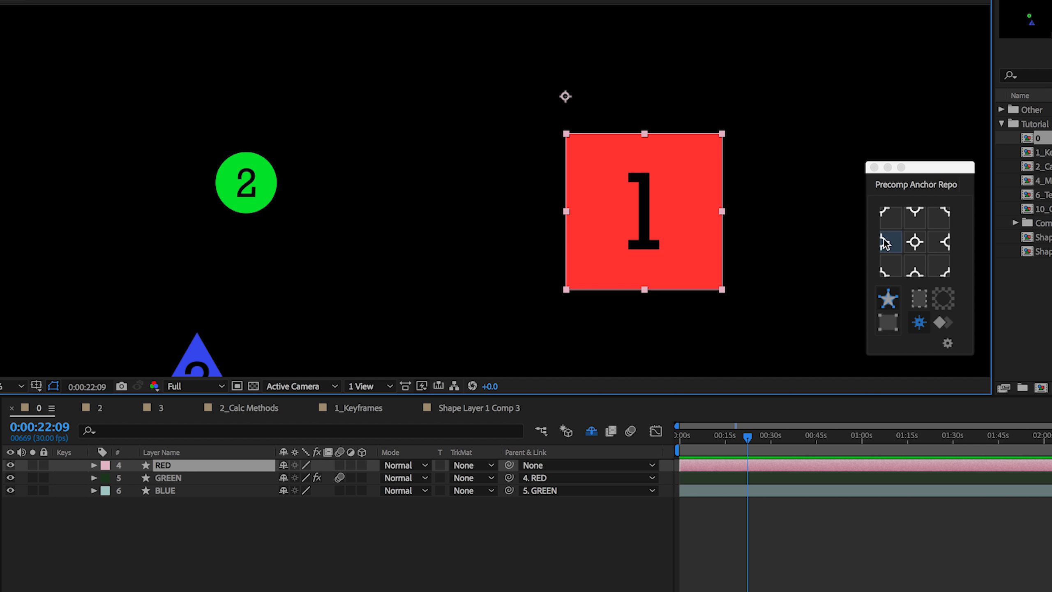
{"action": "left_click", "coordinate": [942, 241]}
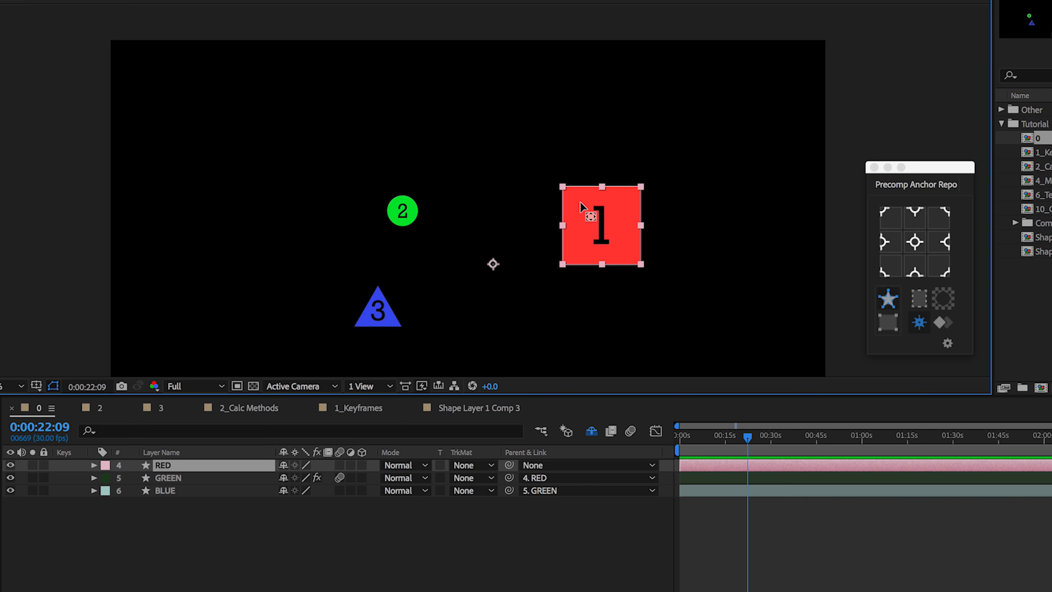
Reselect the RED square and set its anchor point to its left-center
{"action": "left_click", "coordinate": [442, 183]}
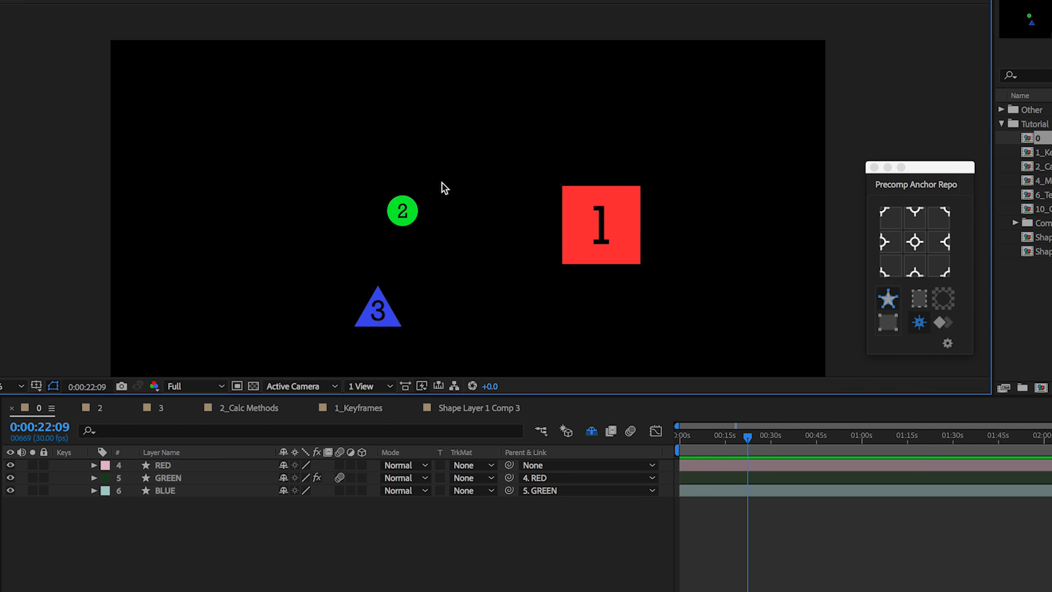
{"action": "left_click", "coordinate": [583, 204]}
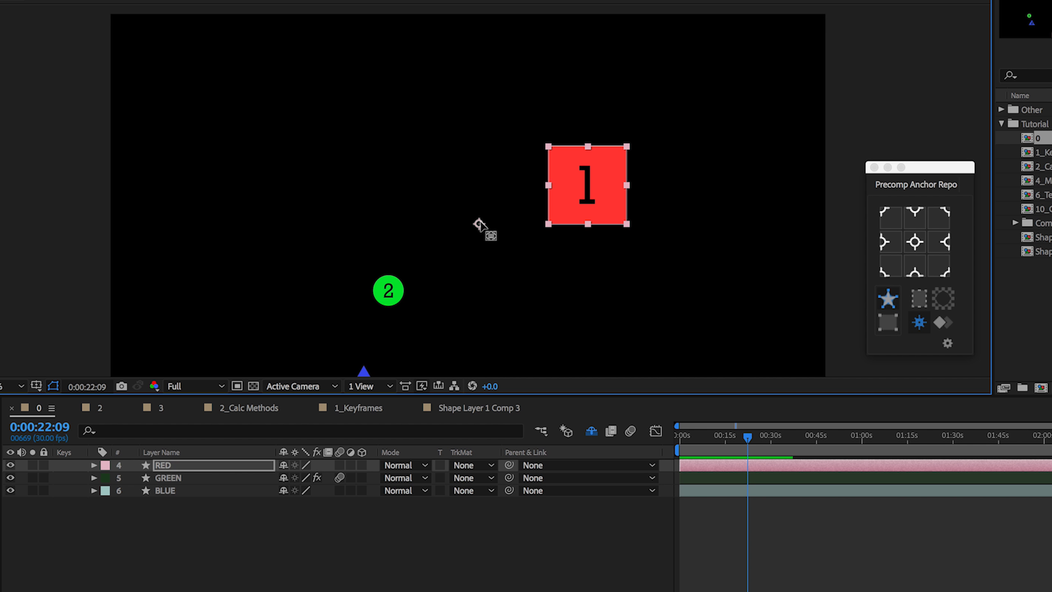
{"action": "left_click", "coordinate": [885, 242]}
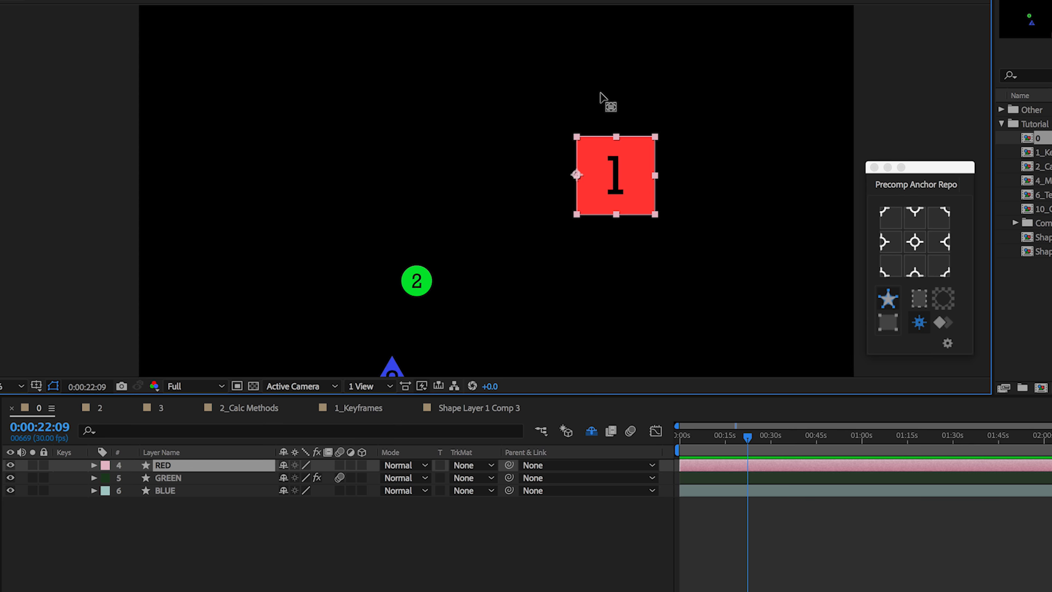
Move the RED square up near the comp's top edge and slide its position horizontally to the comp's left edge, then the right edge
{"action": "left_click_drag", "start_coordinate": [636, 153], "coordinate": [629, 68]}
{"action": "scroll", "coordinate": [450, 89], "scroll_direction": "down", "scroll_amount": 2}
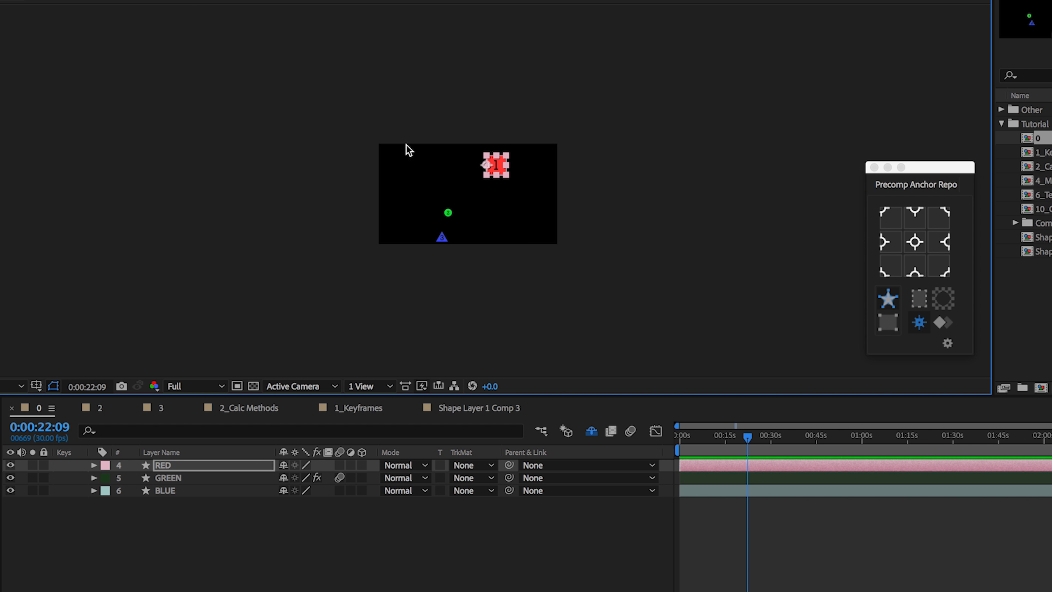
{"action": "scroll", "coordinate": [481, 184], "scroll_direction": "up", "scroll_amount": 4}
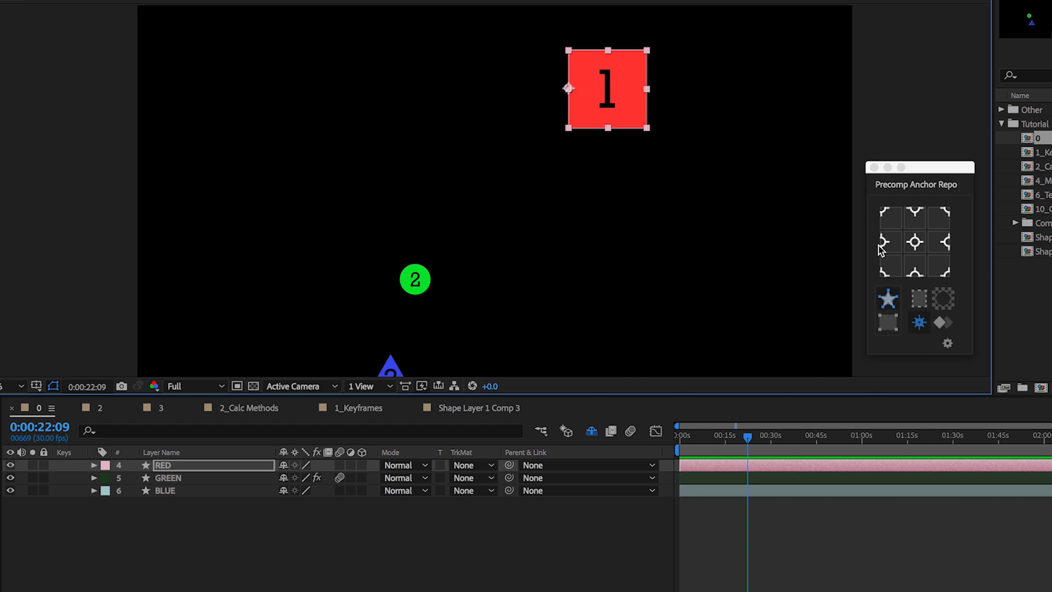
{"action": "left_click", "coordinate": [889, 242]}
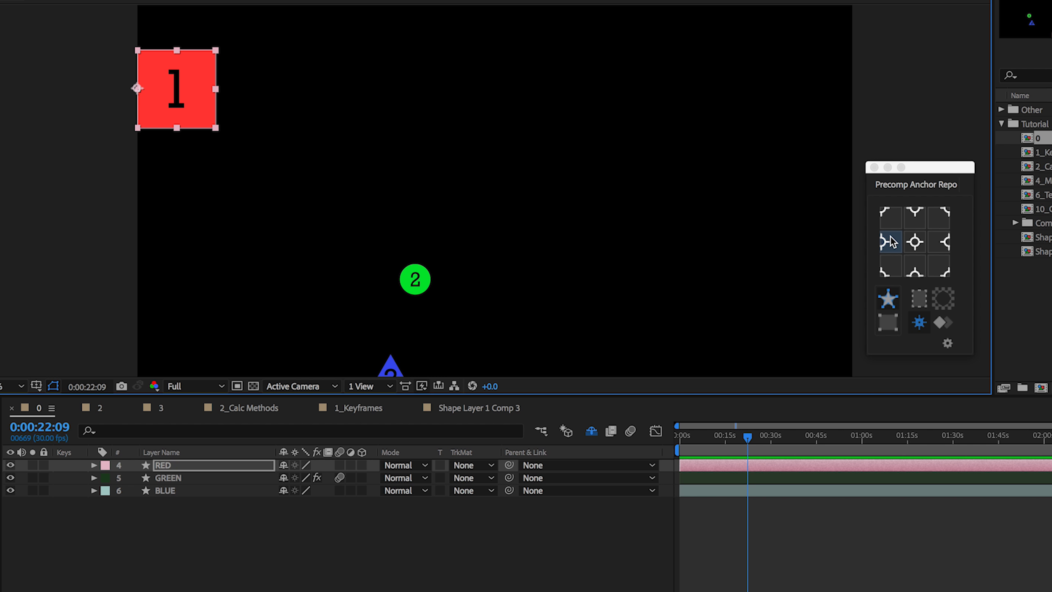
{"action": "left_click", "coordinate": [941, 245]}
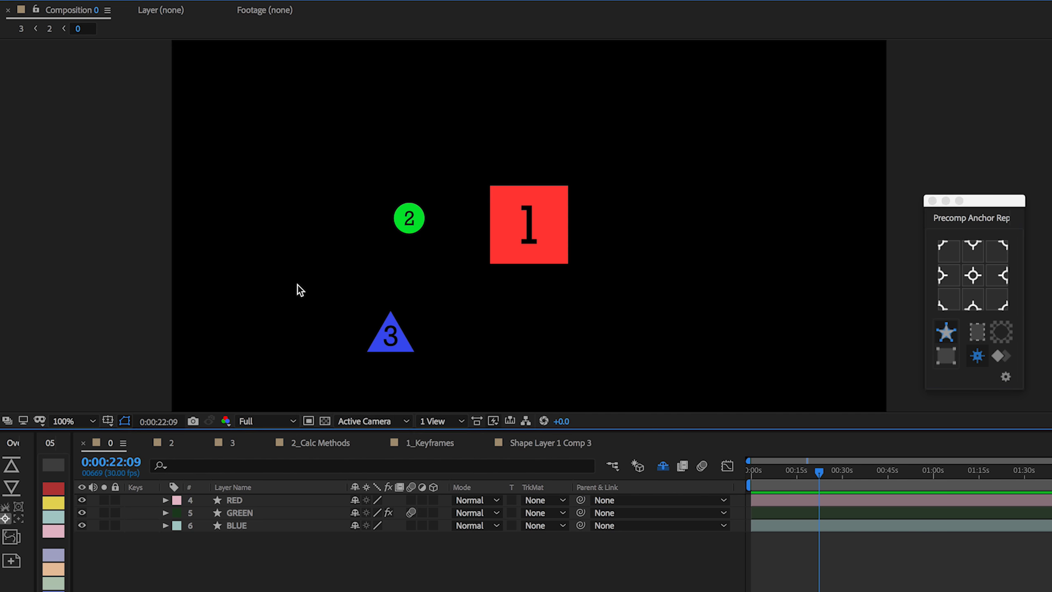
Open comp 2 and set the [0] precomp's anchor point to the bottom and center of its content, ending at the content's top-center
{"action": "left_click", "coordinate": [532, 239]}
{"action": "left_click", "coordinate": [50, 29]}
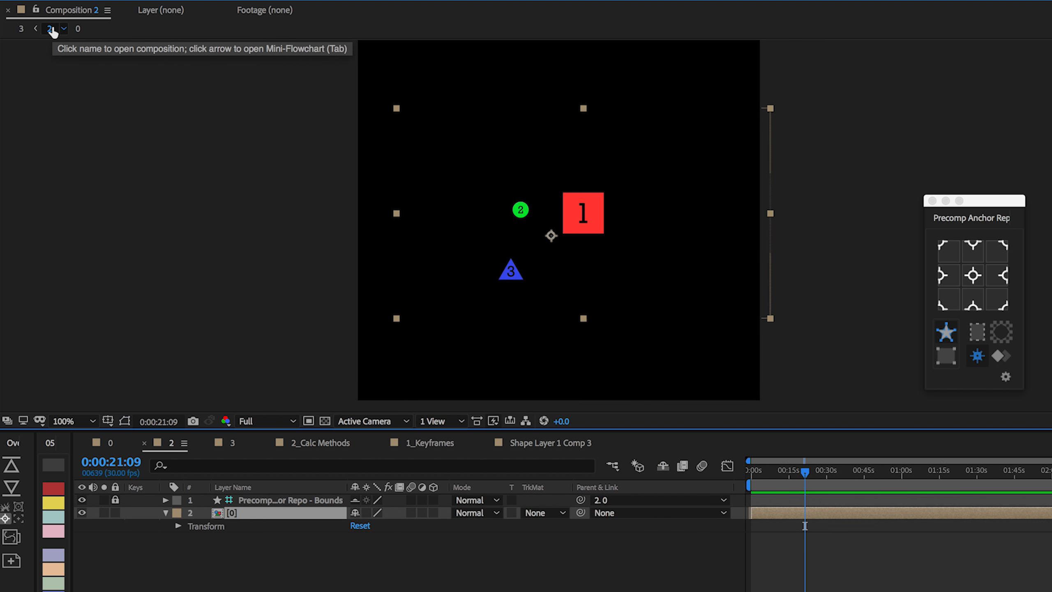
{"action": "key", "text": "period"}
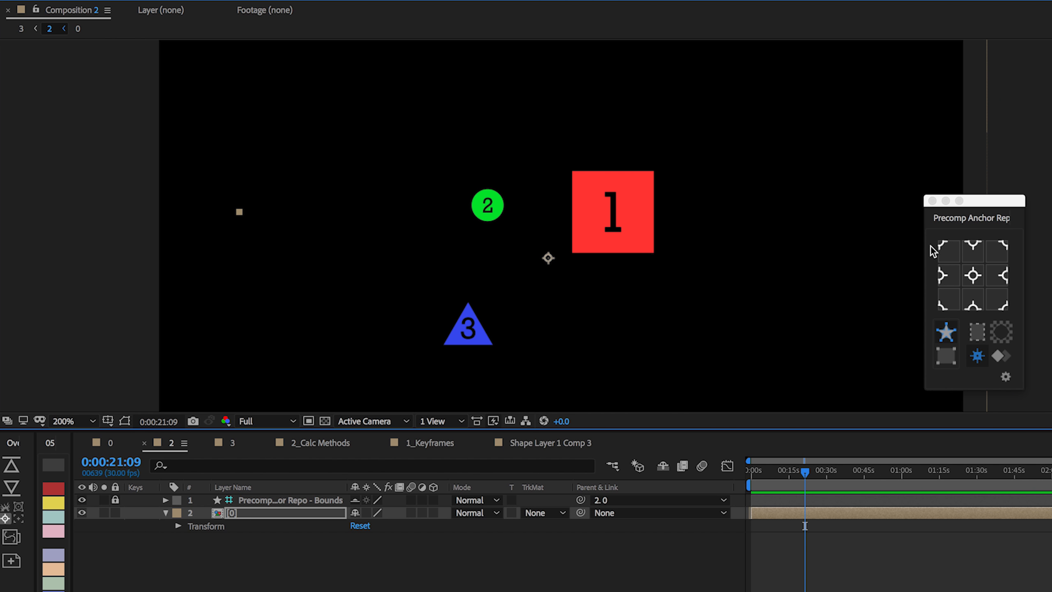
{"action": "left_click", "coordinate": [972, 254]}
{"action": "left_click", "coordinate": [971, 257]}
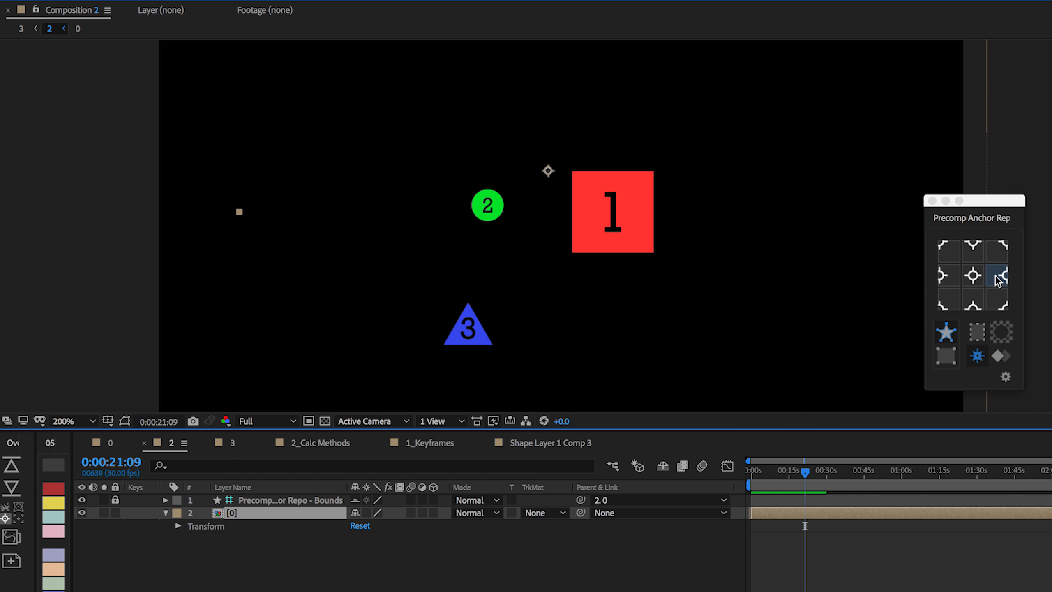
{"action": "left_click", "coordinate": [972, 299]}
{"action": "left_click", "coordinate": [972, 275]}
{"action": "left_click", "coordinate": [973, 252]}
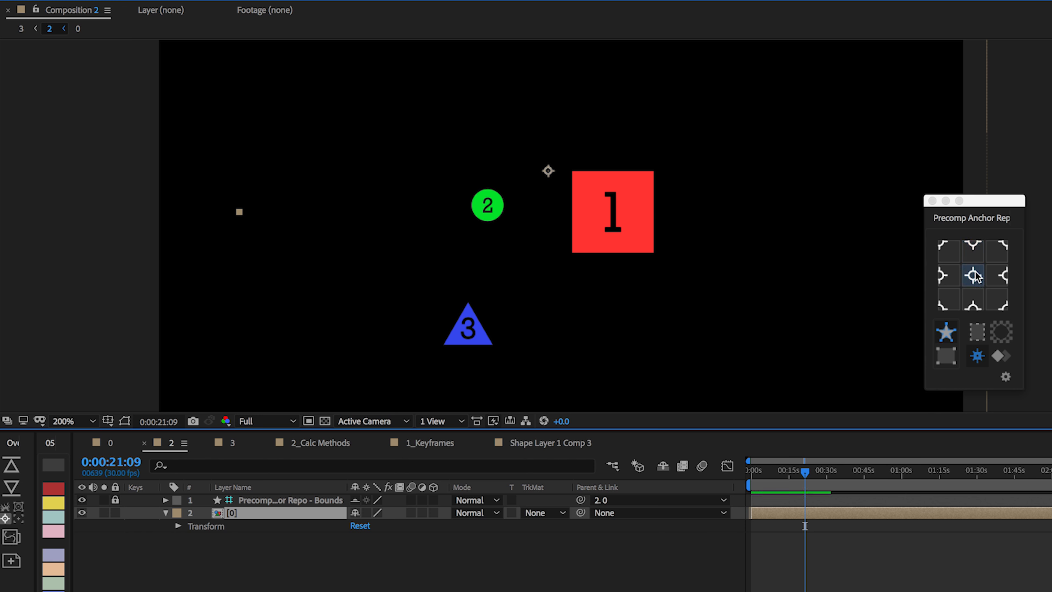
Show the content area of the [0] precomp and hide it again
{"action": "left_click", "coordinate": [977, 331]}
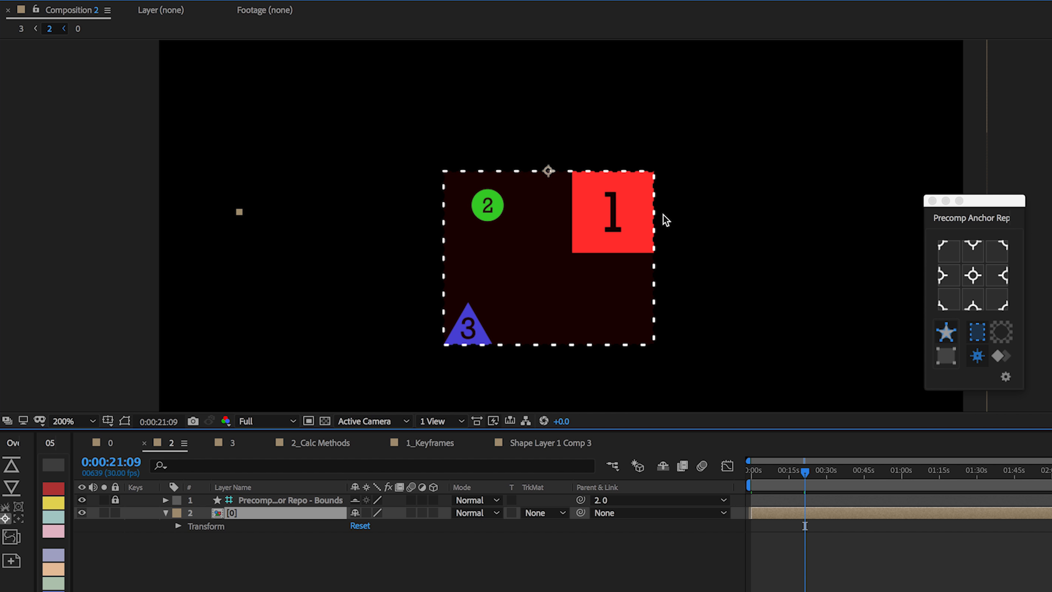
{"action": "left_click", "coordinate": [972, 333]}
{"action": "key", "text": "comma"}
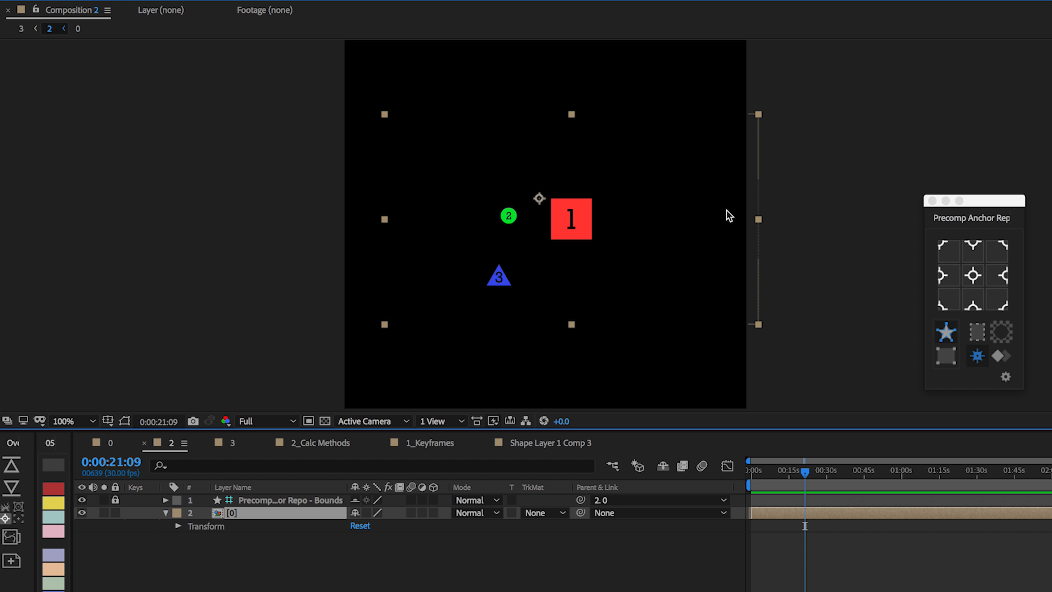
Set the [0] layer's anchor point with Ignore Precomp to the full frame's top-right, right-center and bottom-right, ending at its center
{"action": "left_click", "coordinate": [957, 276]}
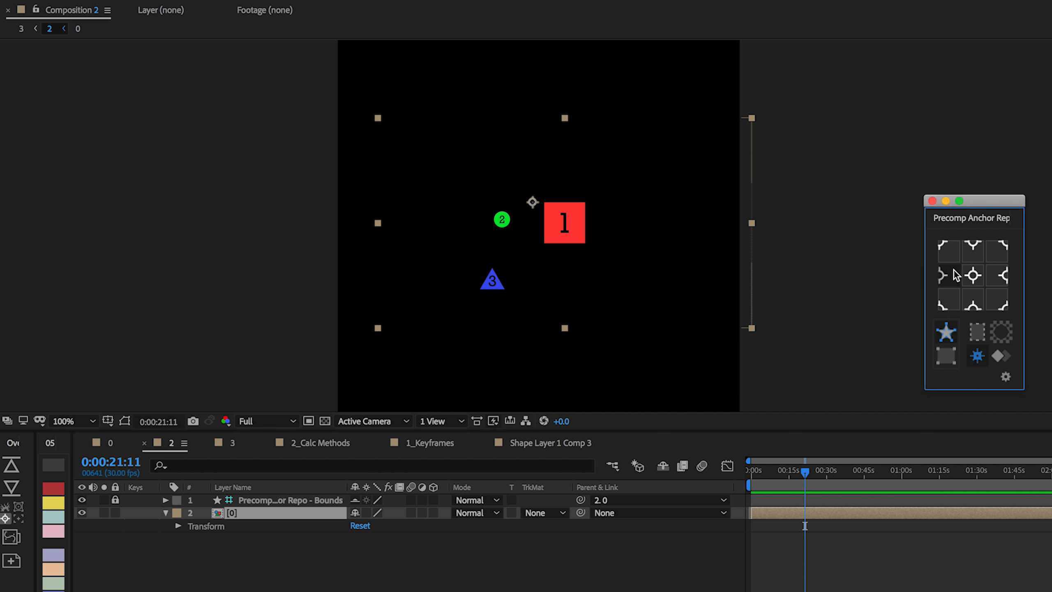
{"action": "left_click", "coordinate": [971, 251]}
{"action": "left_click", "coordinate": [998, 258]}
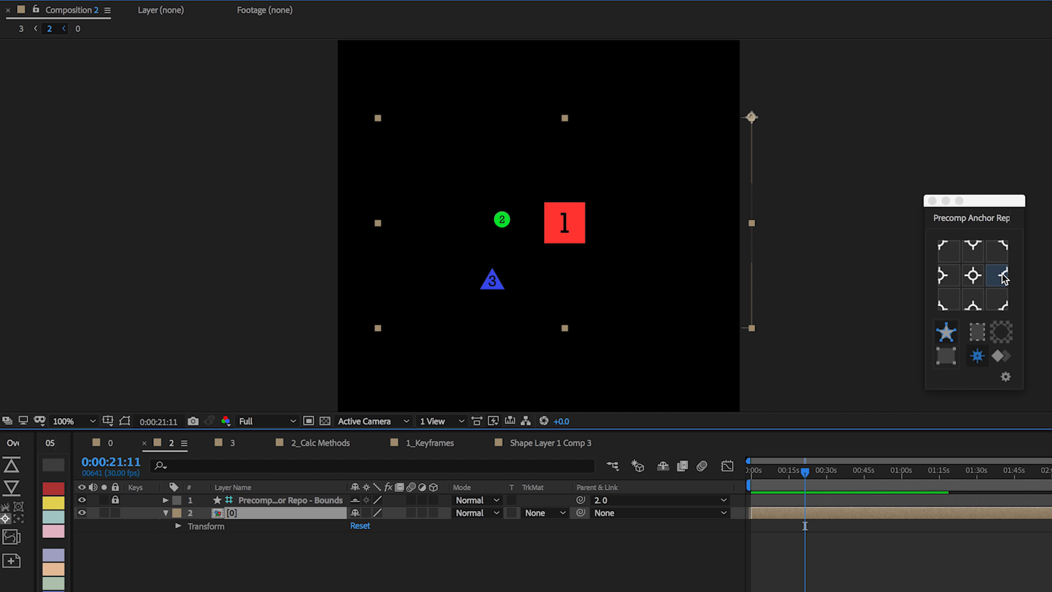
{"action": "left_click", "coordinate": [1000, 276]}
{"action": "left_click", "coordinate": [997, 301]}
{"action": "left_click", "coordinate": [973, 275]}
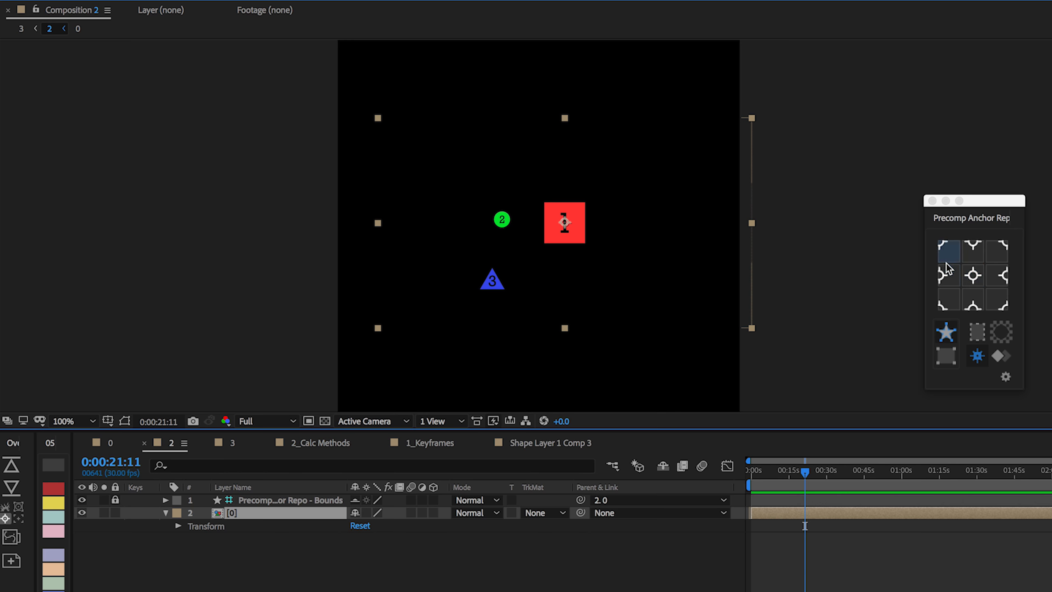
Set the [0] precomp's anchor point to its content's center and top-center, then back to the content's center
{"action": "left_click", "coordinate": [971, 277]}
{"action": "left_click", "coordinate": [969, 275]}
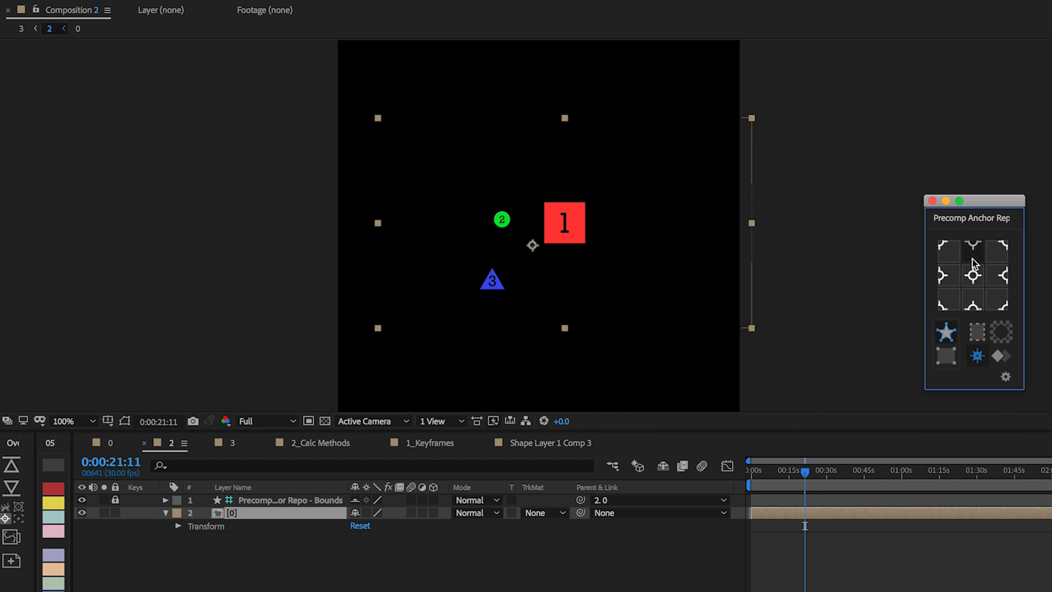
{"action": "left_click", "coordinate": [971, 256]}
{"action": "left_click", "coordinate": [972, 275]}
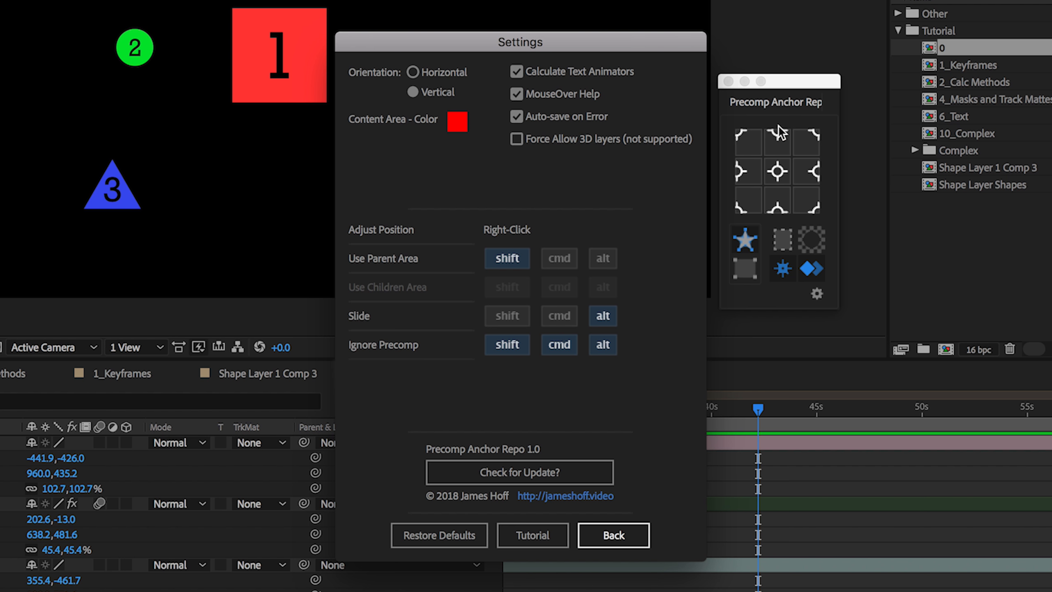
Set the script panel's orientation to Horizontal and resize the floating panel to suit the layout
{"action": "left_click", "coordinate": [441, 76]}
{"action": "left_click", "coordinate": [614, 535]}
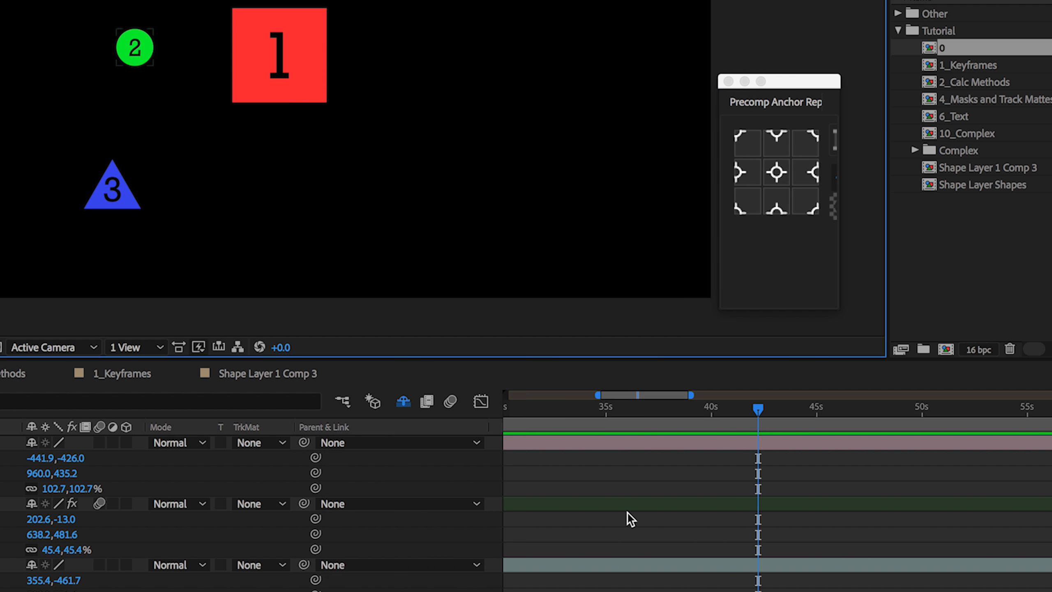
{"action": "left_click_drag", "start_coordinate": [834, 312], "coordinate": [834, 236]}
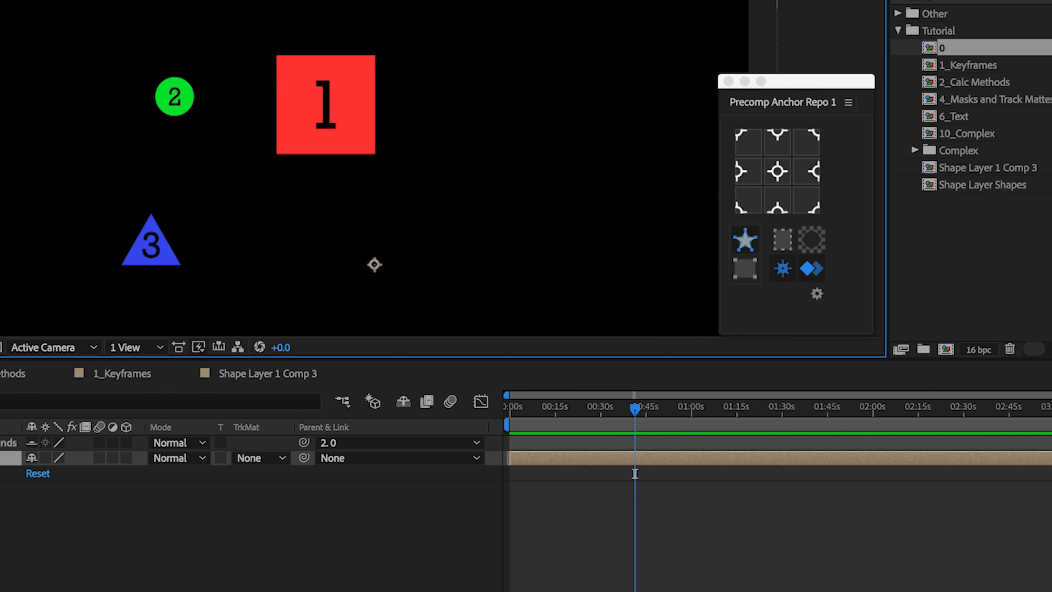
Show the [0] precomp's content area, change the Content Area color to bright green in the settings, and toggle the area display again
{"action": "left_click", "coordinate": [782, 240]}
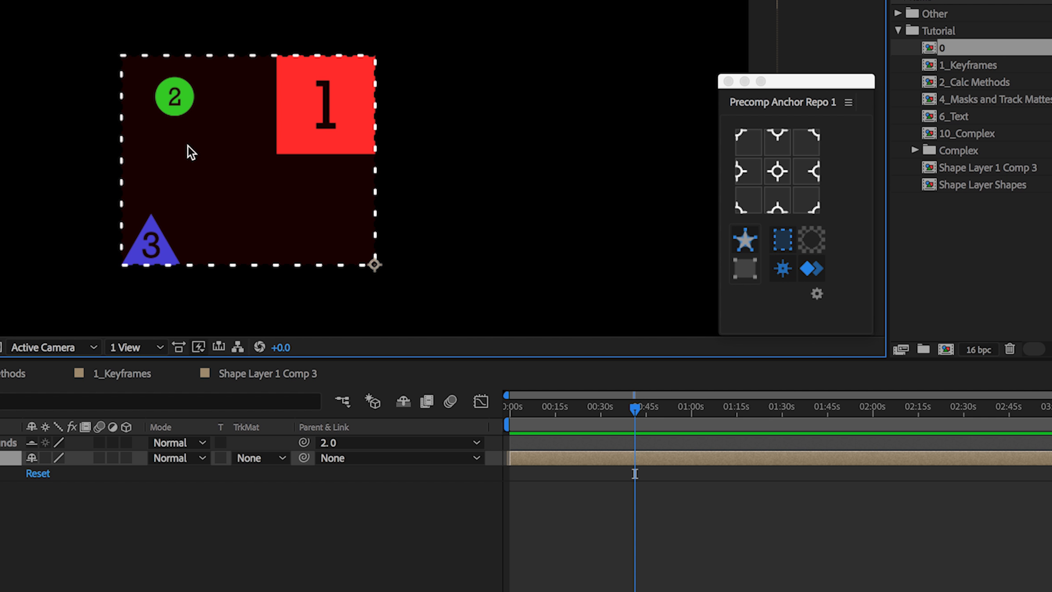
{"action": "left_click", "coordinate": [816, 293]}
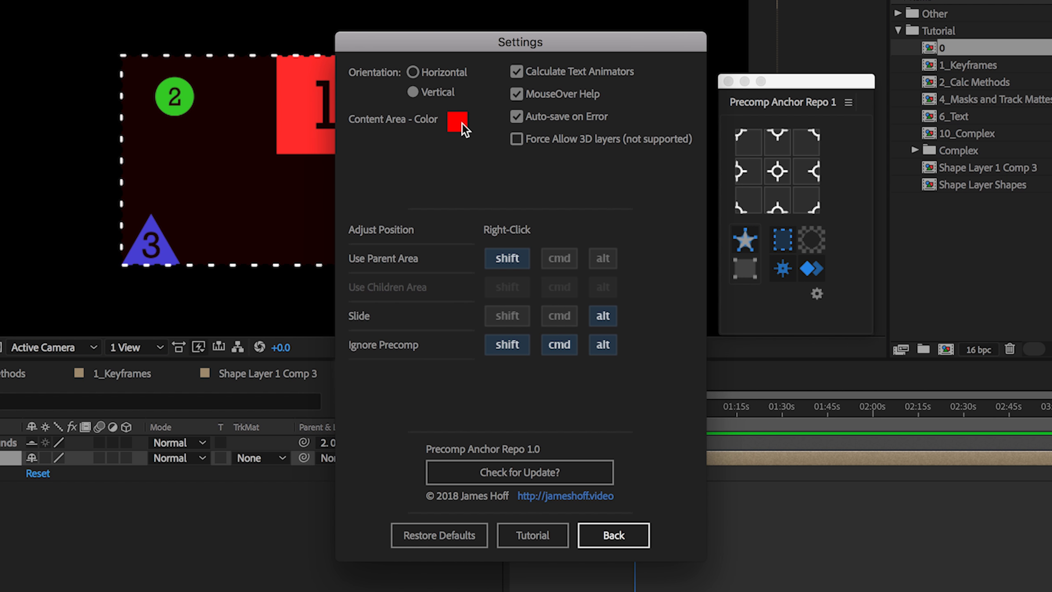
{"action": "left_click", "coordinate": [457, 122]}
{"action": "left_click_drag", "start_coordinate": [248, 259], "coordinate": [187, 230]}
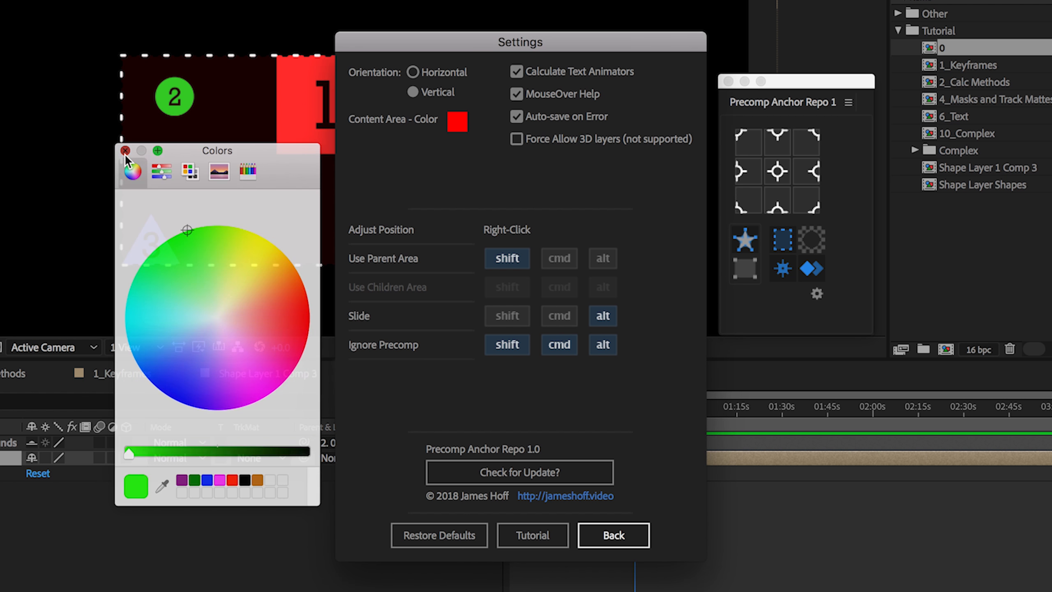
{"action": "left_click", "coordinate": [124, 150]}
{"action": "left_click", "coordinate": [607, 535]}
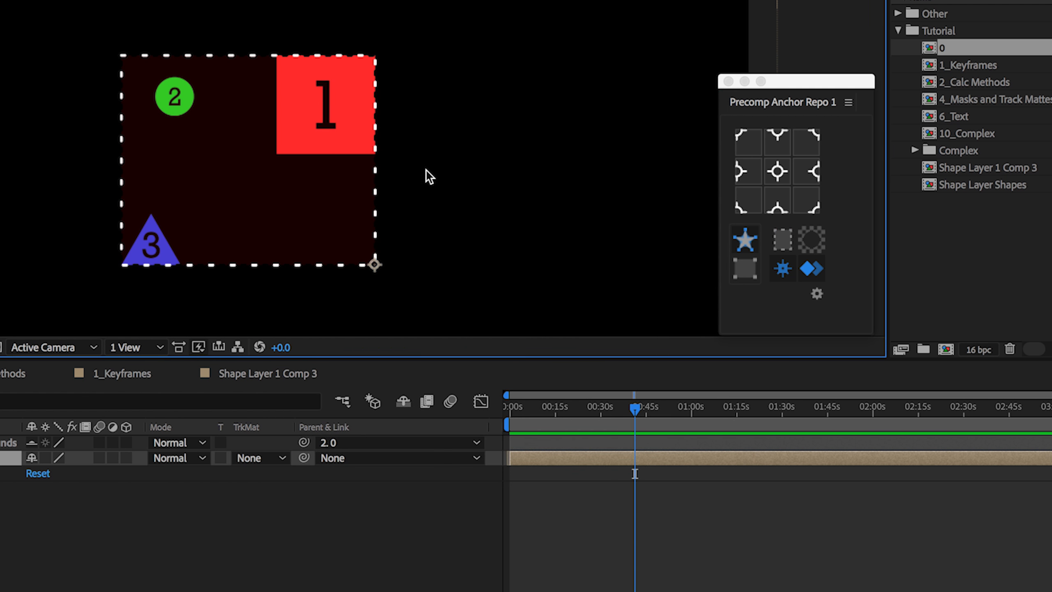
{"action": "left_click", "coordinate": [783, 240]}
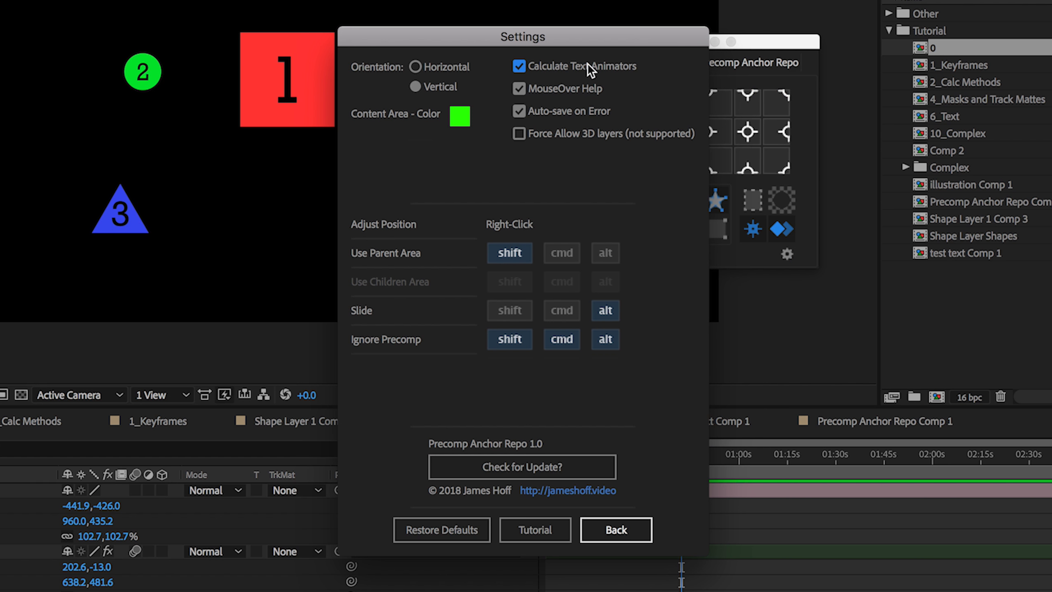
Review the script's settings for text animators, help tips, auto-save on error, 3D layers and the position modifiers
{"action": "mouse_move", "coordinate": [588, 64]}
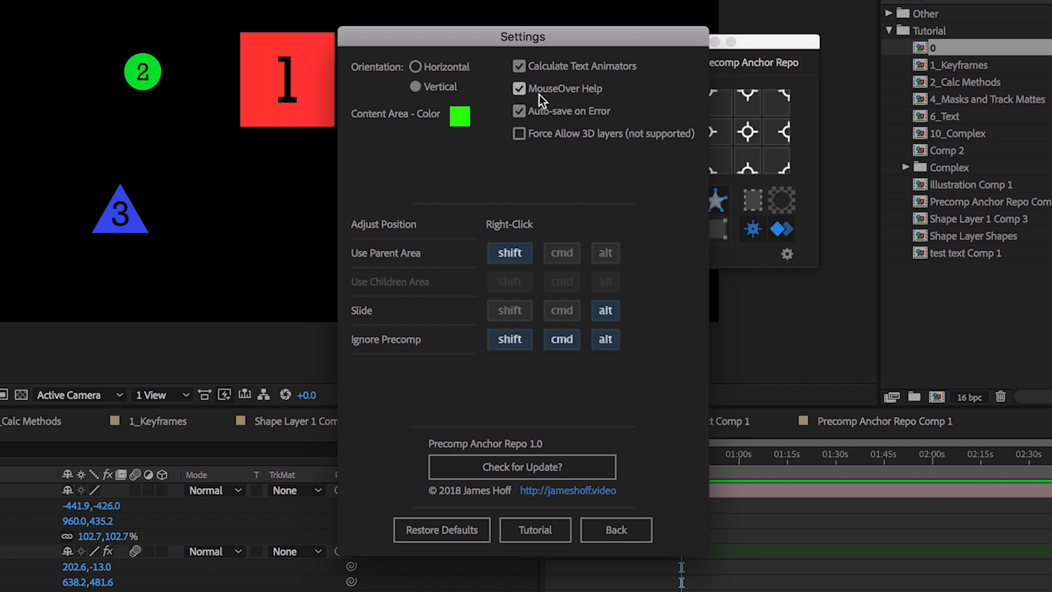
{"action": "mouse_move", "coordinate": [548, 109]}
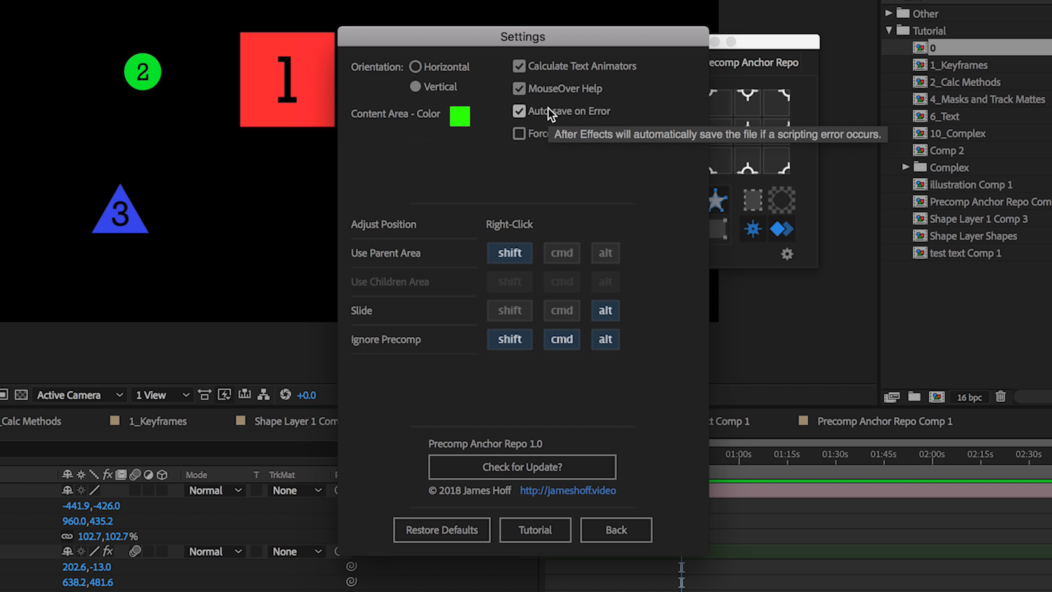
{"action": "mouse_move", "coordinate": [546, 132]}
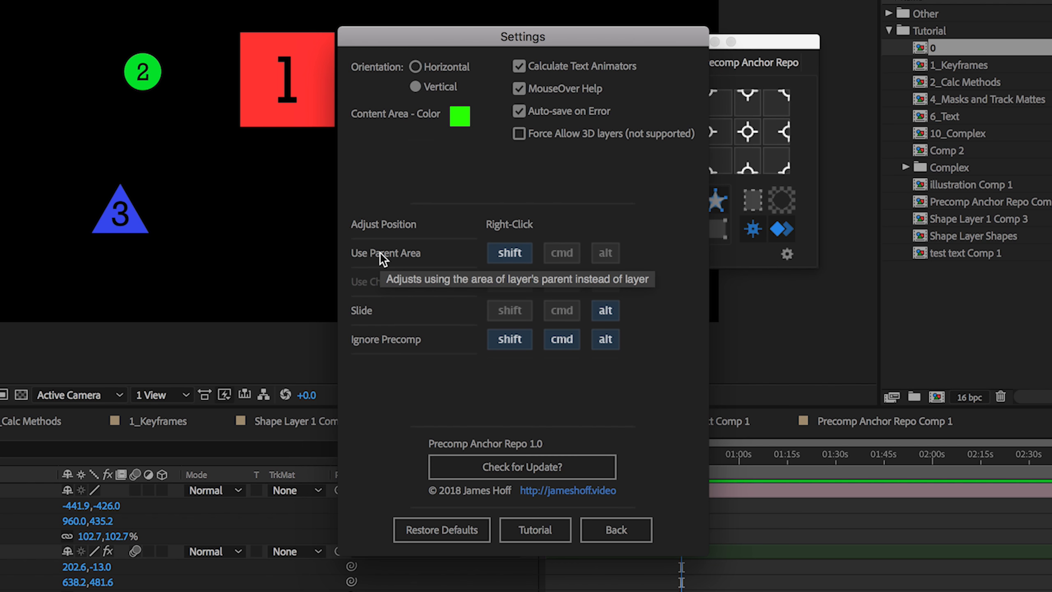
{"action": "mouse_move", "coordinate": [370, 313]}
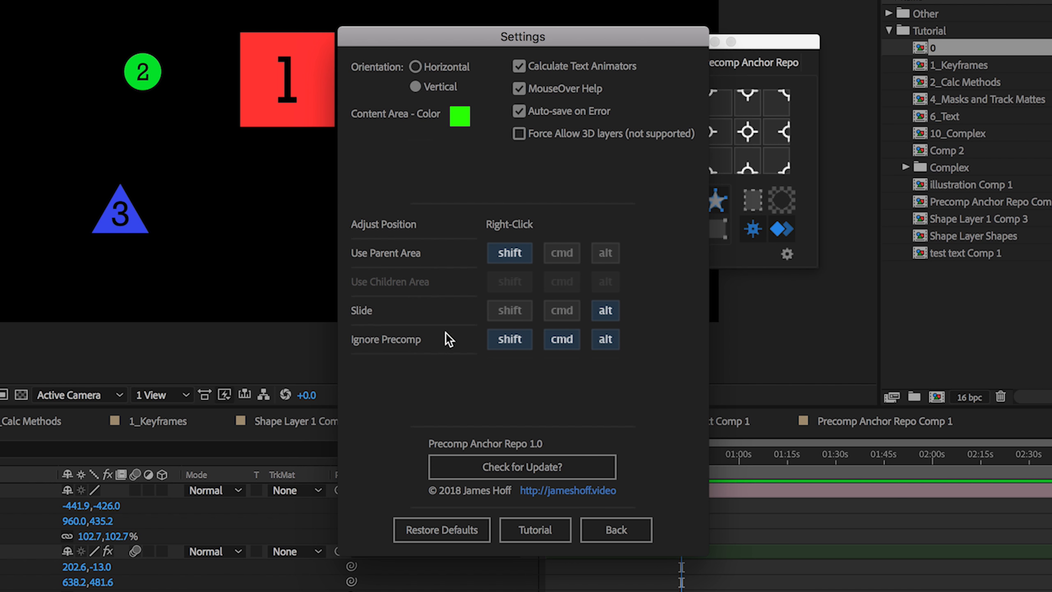
{"action": "left_click", "coordinate": [616, 530]}
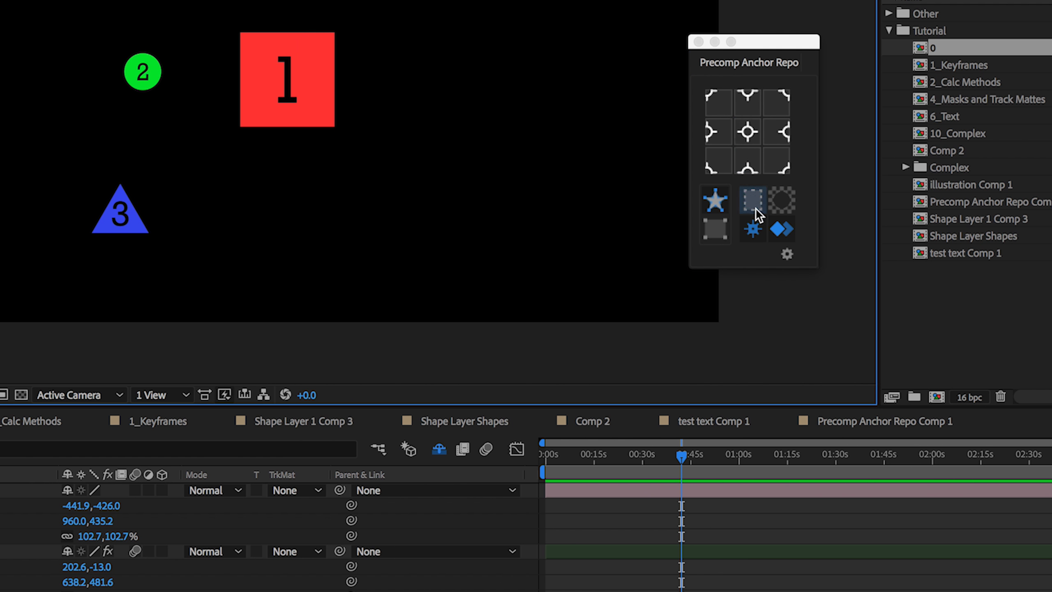
{"action": "left_click", "coordinate": [787, 255]}
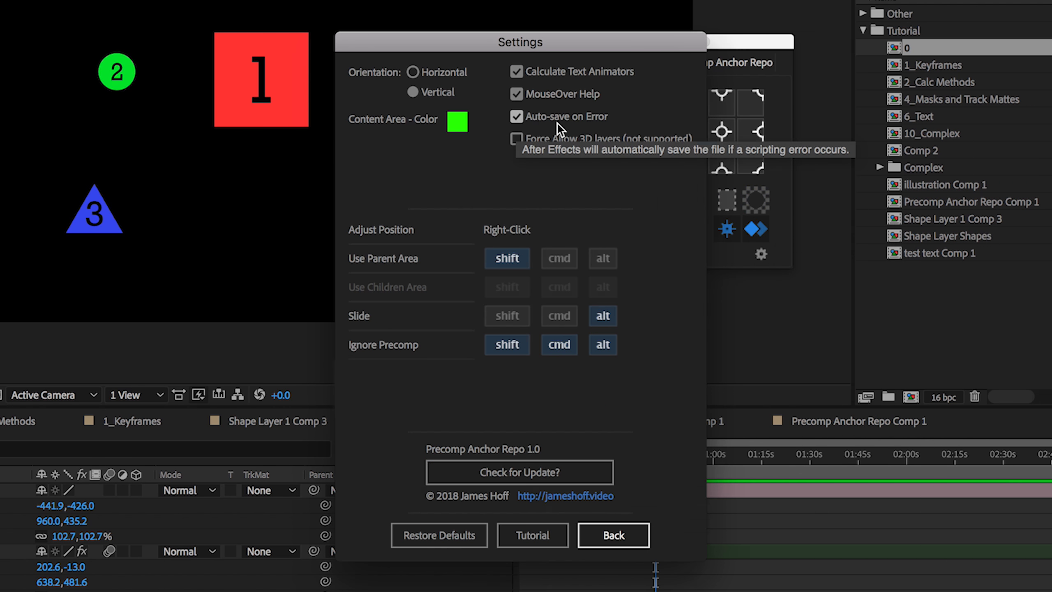
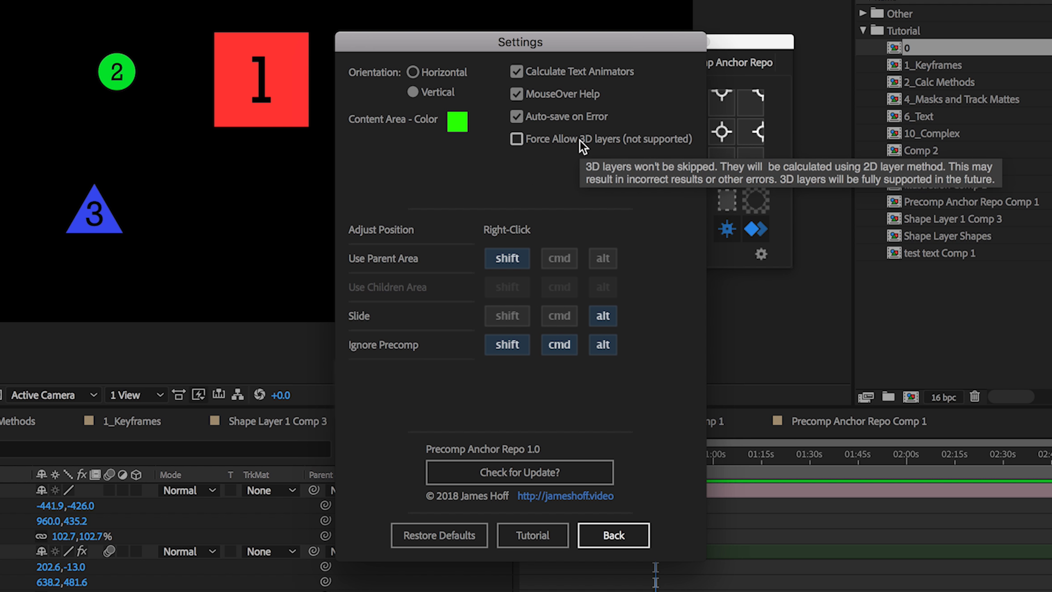
{"action": "left_click", "coordinate": [609, 535]}
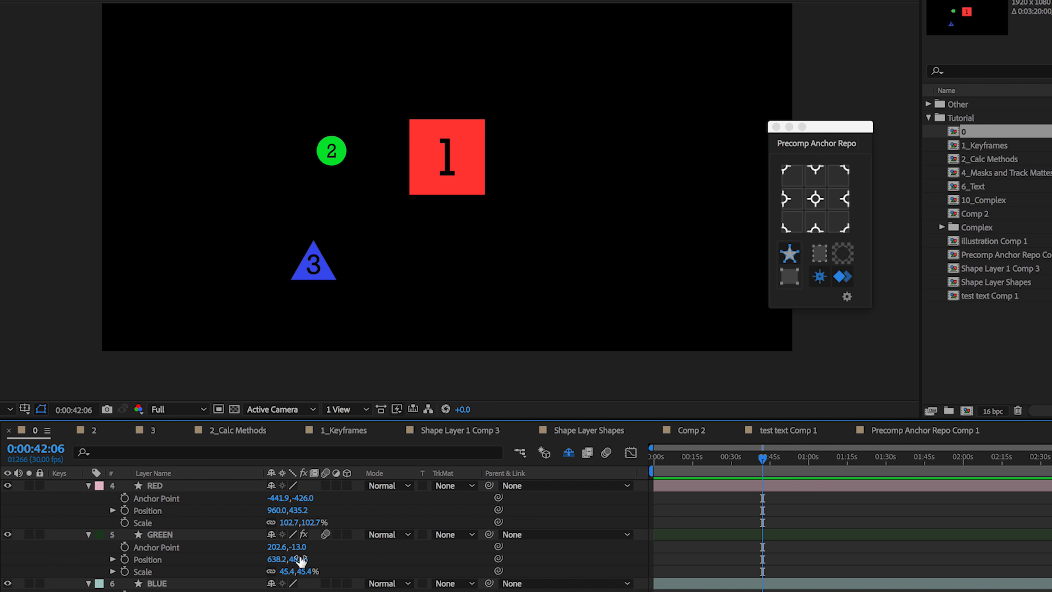
Make the RED layer 3D and try to set its anchor point to right-center with the script
{"action": "left_click", "coordinate": [157, 489]}
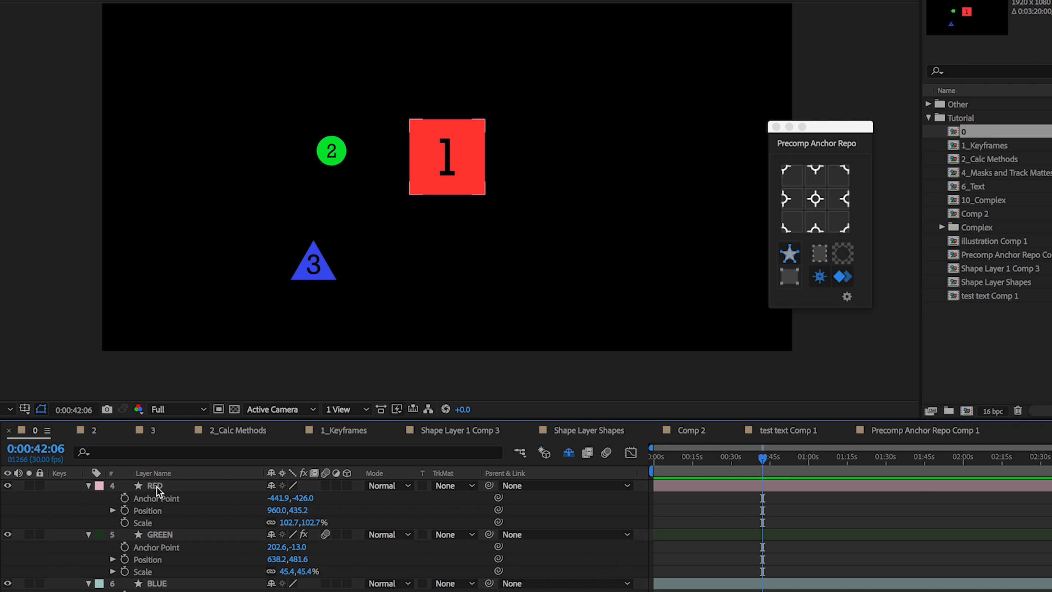
{"action": "left_click", "coordinate": [347, 485]}
{"action": "left_click", "coordinate": [454, 283]}
{"action": "left_click", "coordinate": [174, 473]}
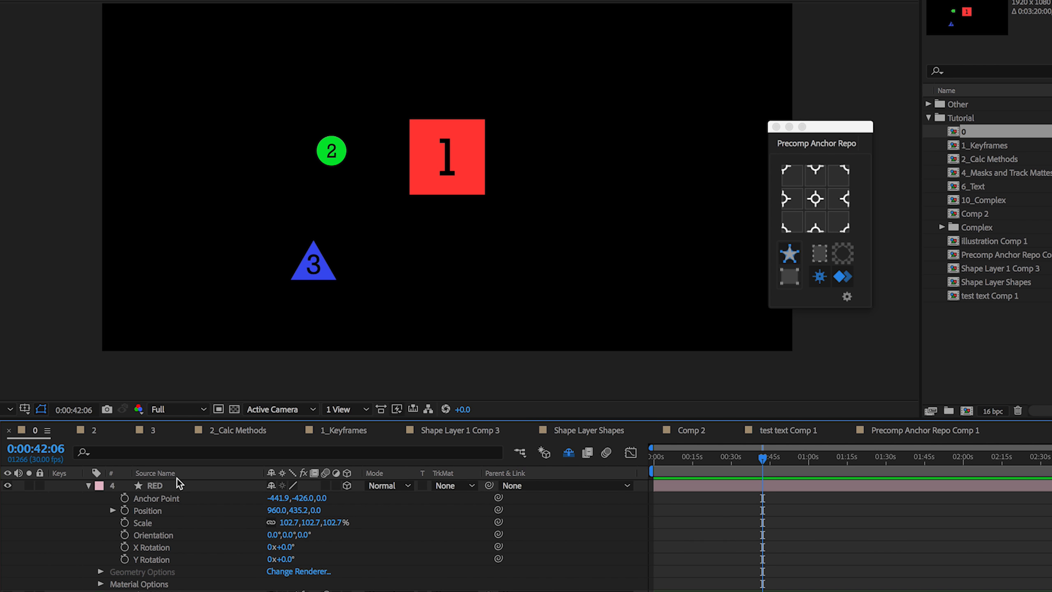
{"action": "left_click", "coordinate": [173, 485]}
{"action": "left_click", "coordinate": [844, 198]}
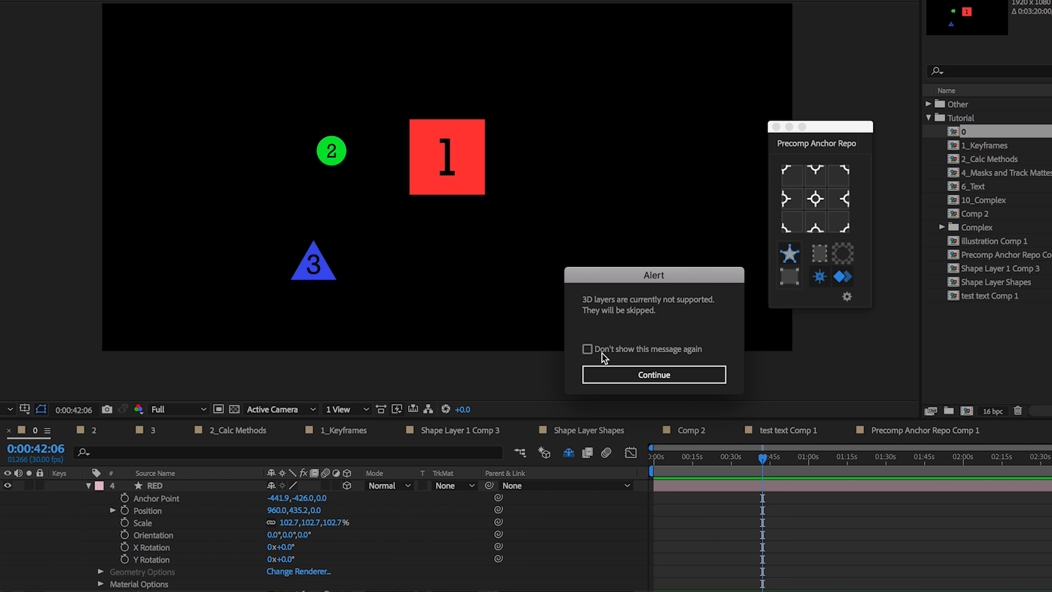
{"action": "left_click", "coordinate": [644, 376]}
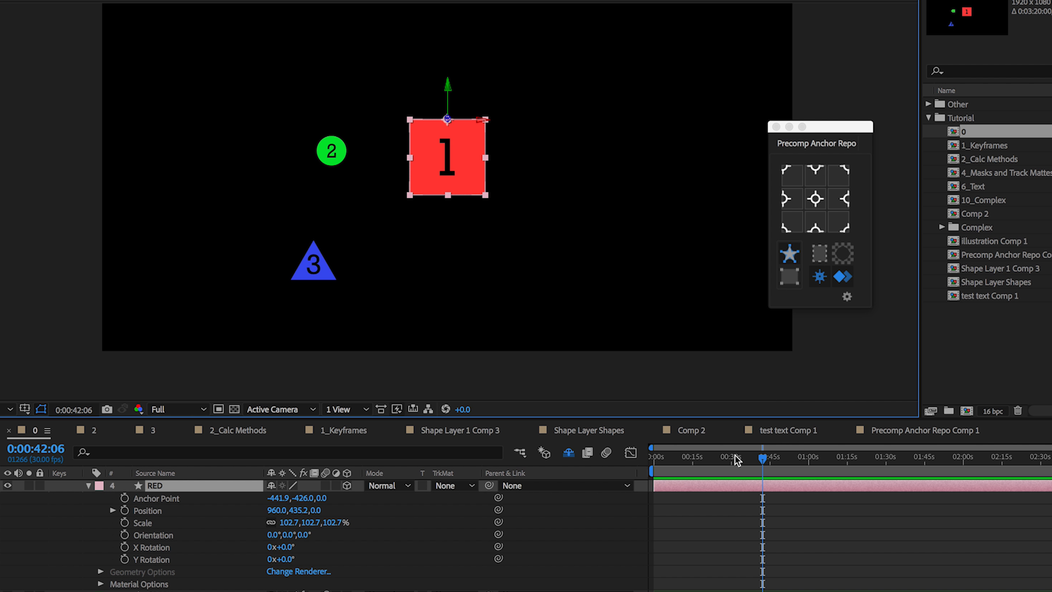
Enable Force Allow 3D layers in the script's settings
{"action": "left_click", "coordinate": [762, 459]}
{"action": "left_click", "coordinate": [847, 296]}
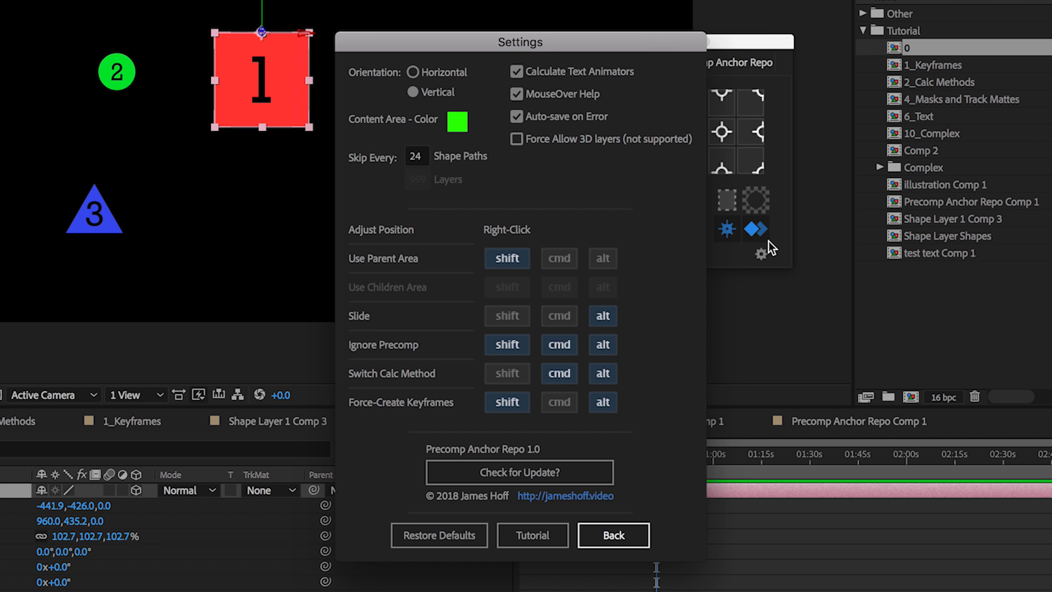
{"action": "left_click", "coordinate": [563, 140]}
{"action": "left_click", "coordinate": [600, 531]}
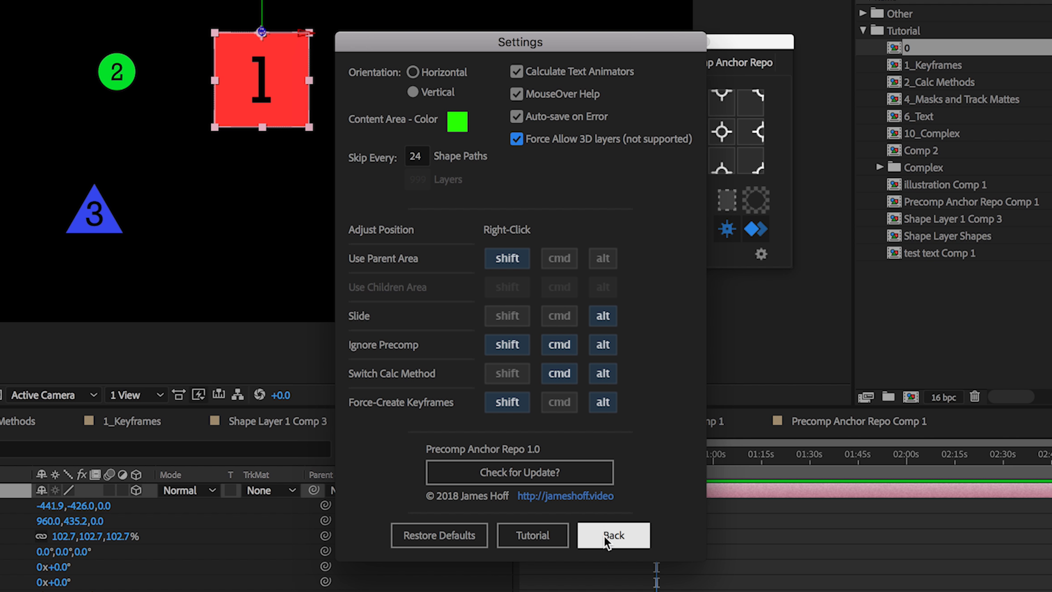
{"action": "left_click", "coordinate": [612, 534]}
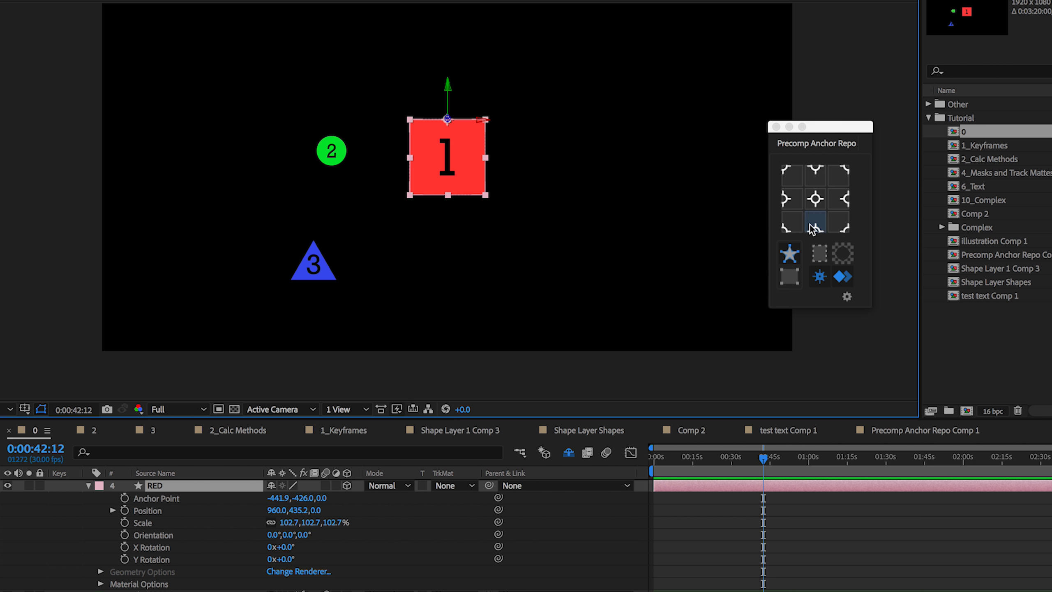
Set the RED layer's anchor point to bottom-center and bottom-right, and set its Y Rotation to 61°
{"action": "left_click", "coordinate": [813, 200]}
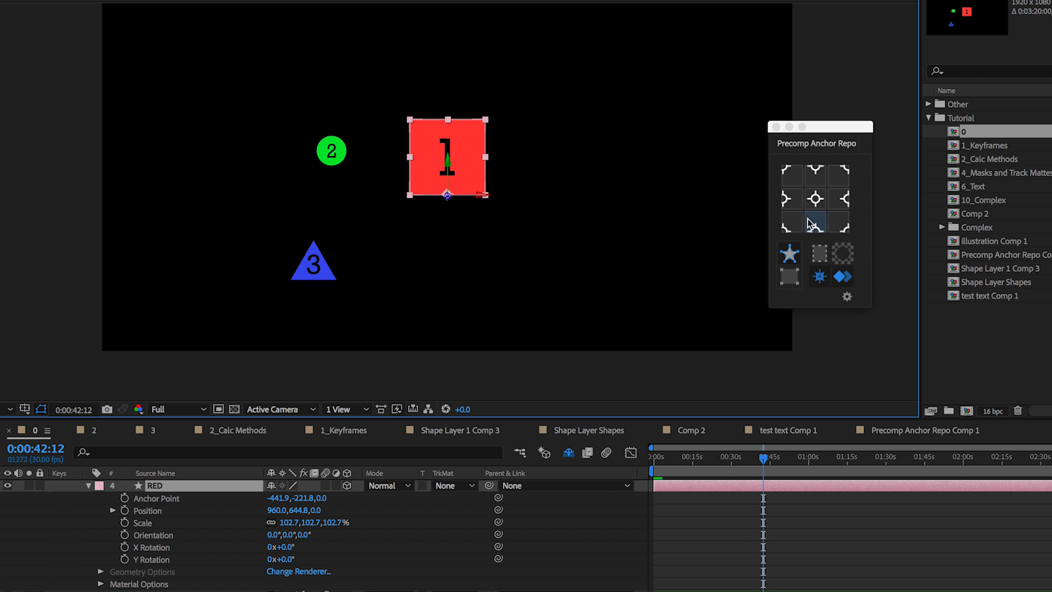
{"action": "left_click", "coordinate": [840, 200]}
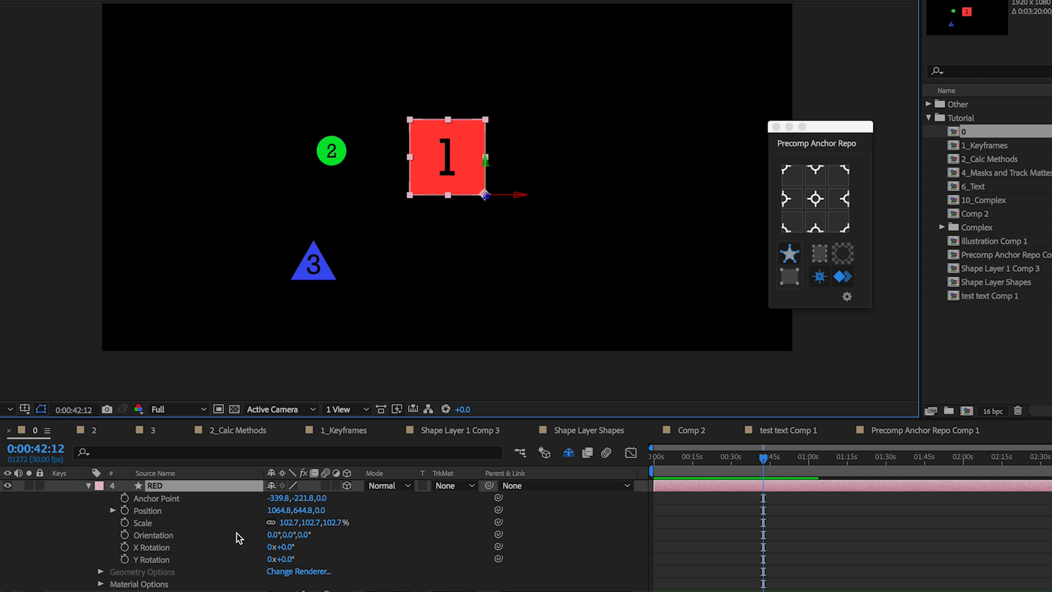
{"action": "scroll", "coordinate": [255, 560], "scroll_direction": "down", "scroll_amount": 2}
{"action": "left_click_drag", "start_coordinate": [286, 537], "coordinate": [327, 524]}
{"action": "key", "text": "super+z"}
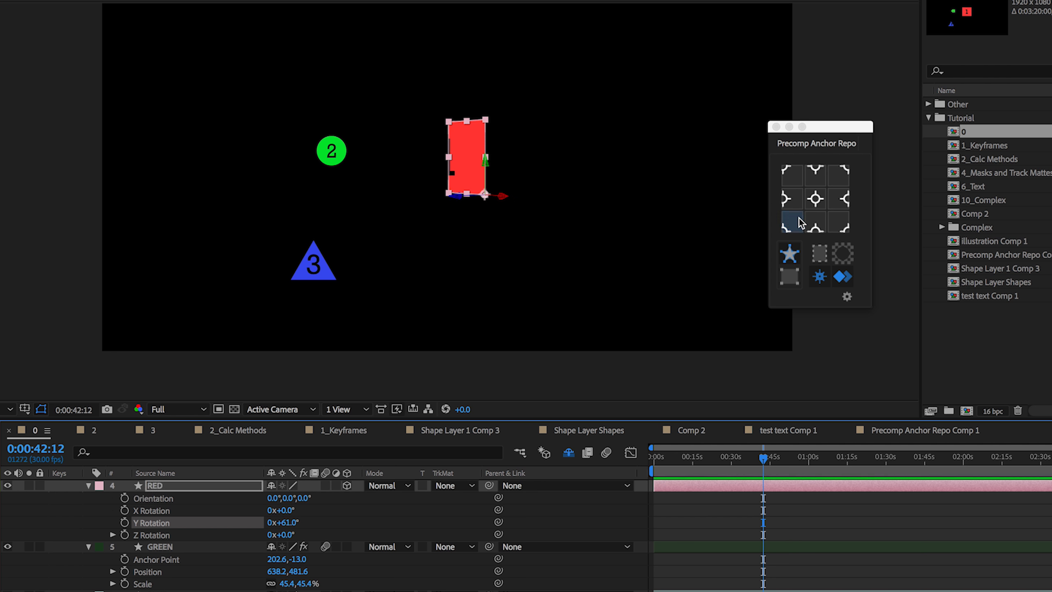
Set the rotated RED layer's anchor point to its top-center, ending at its bottom-center
{"action": "left_click", "coordinate": [801, 202]}
{"action": "left_click", "coordinate": [809, 202]}
{"action": "left_click", "coordinate": [807, 185]}
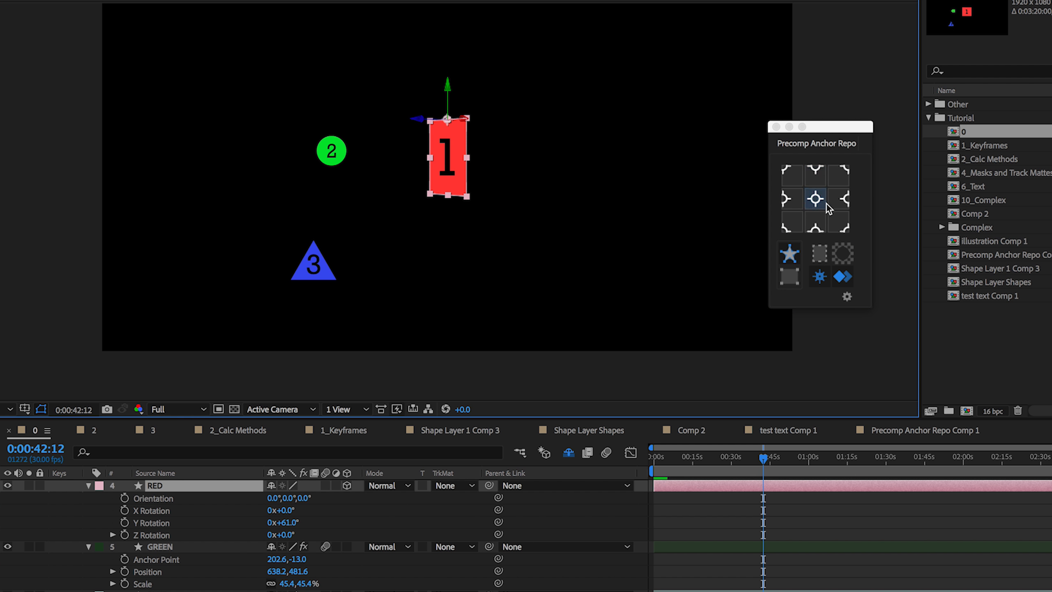
{"action": "left_click", "coordinate": [830, 205]}
{"action": "left_click", "coordinate": [831, 219]}
{"action": "left_click", "coordinate": [812, 219]}
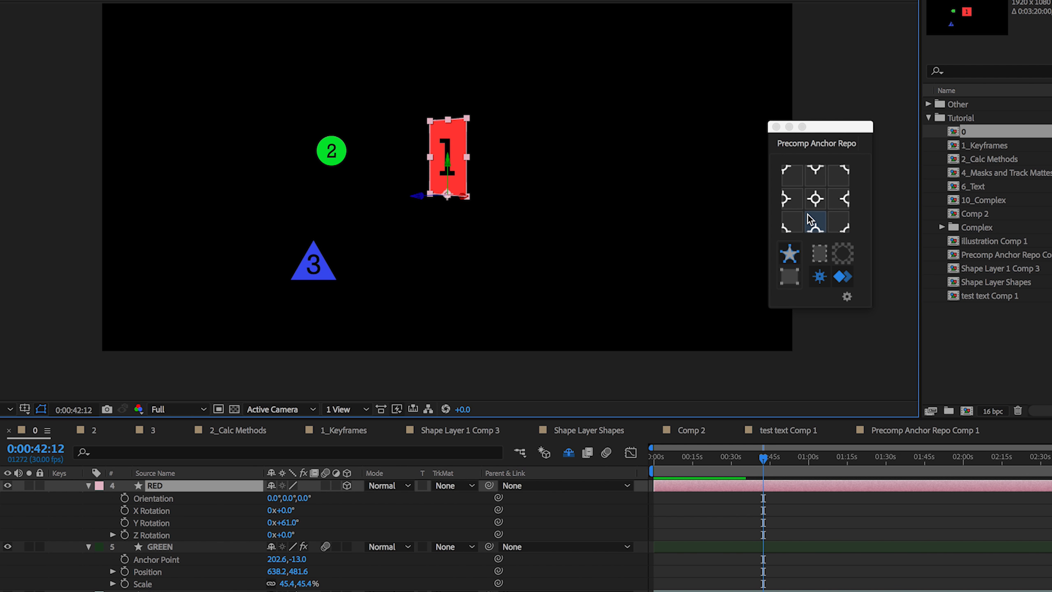
{"action": "left_click", "coordinate": [794, 220]}
{"action": "key", "text": "super+z"}
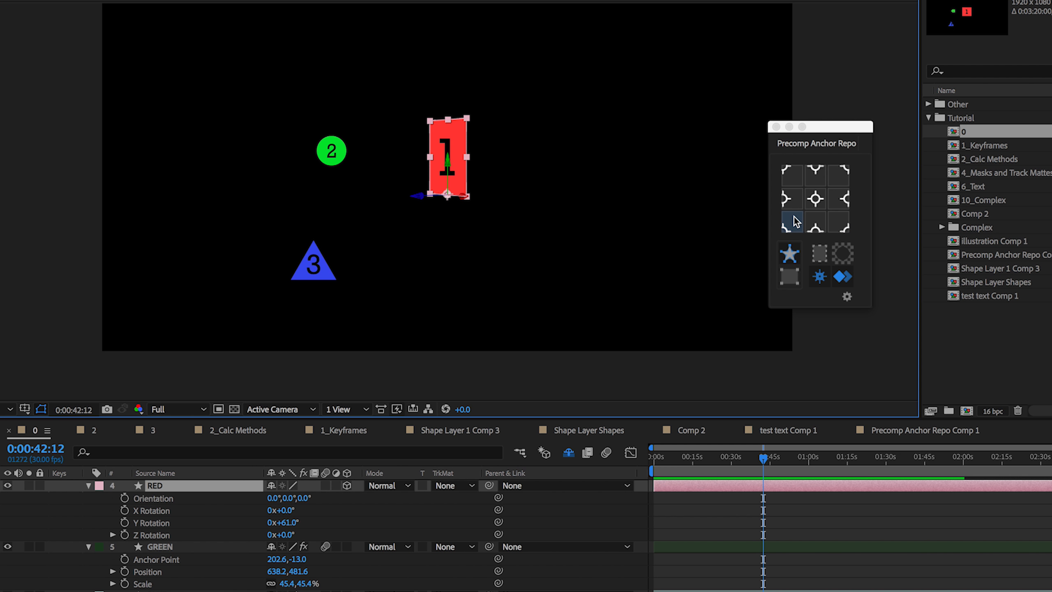
Turn off Force Allow 3D layers in the script's settings
{"action": "left_click", "coordinate": [847, 297]}
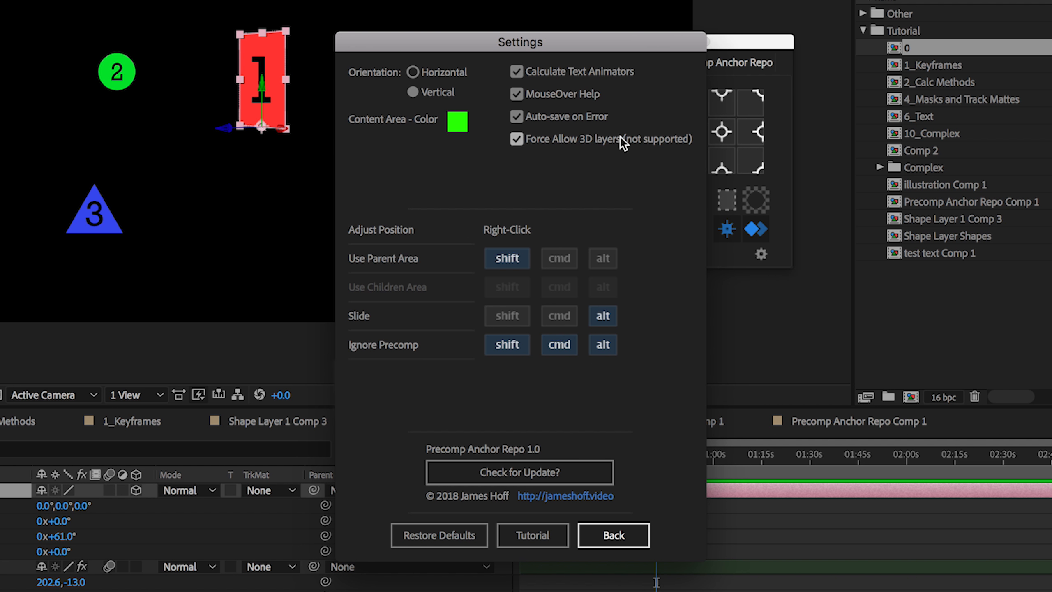
{"action": "left_click", "coordinate": [620, 138]}
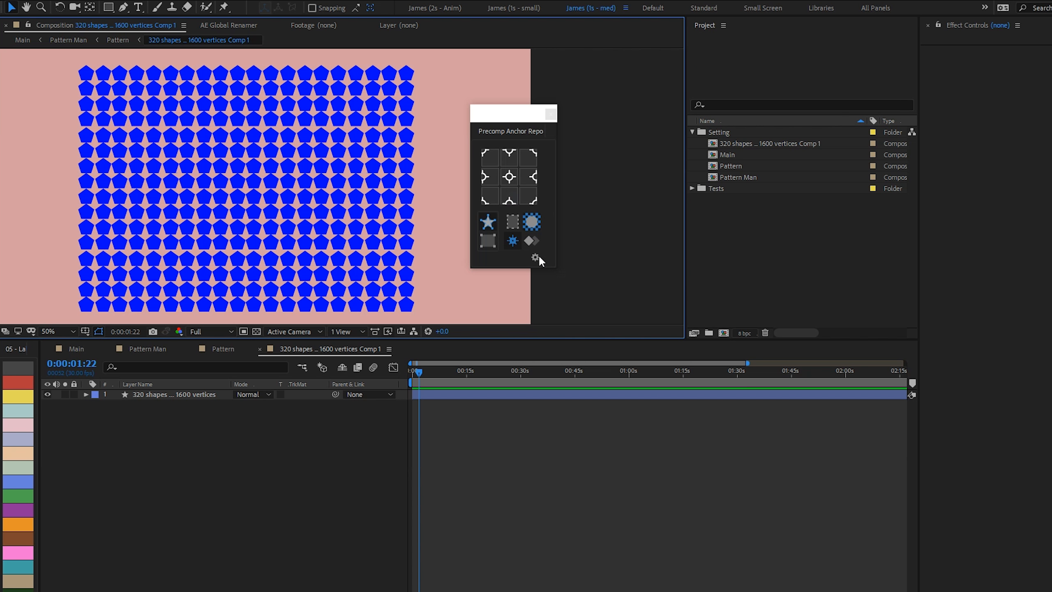
Check the Vertex Mode layer maximums in the script's settings, and expand the contents of the 320 shapes layer
{"action": "left_click", "coordinate": [536, 256]}
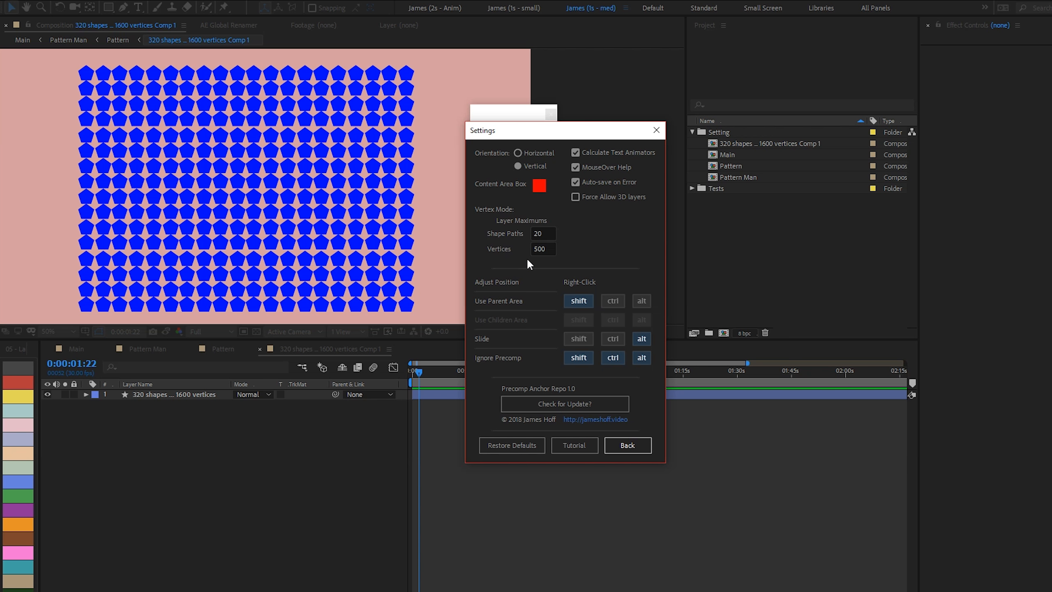
{"action": "left_click", "coordinate": [621, 444]}
{"action": "left_click", "coordinate": [177, 394]}
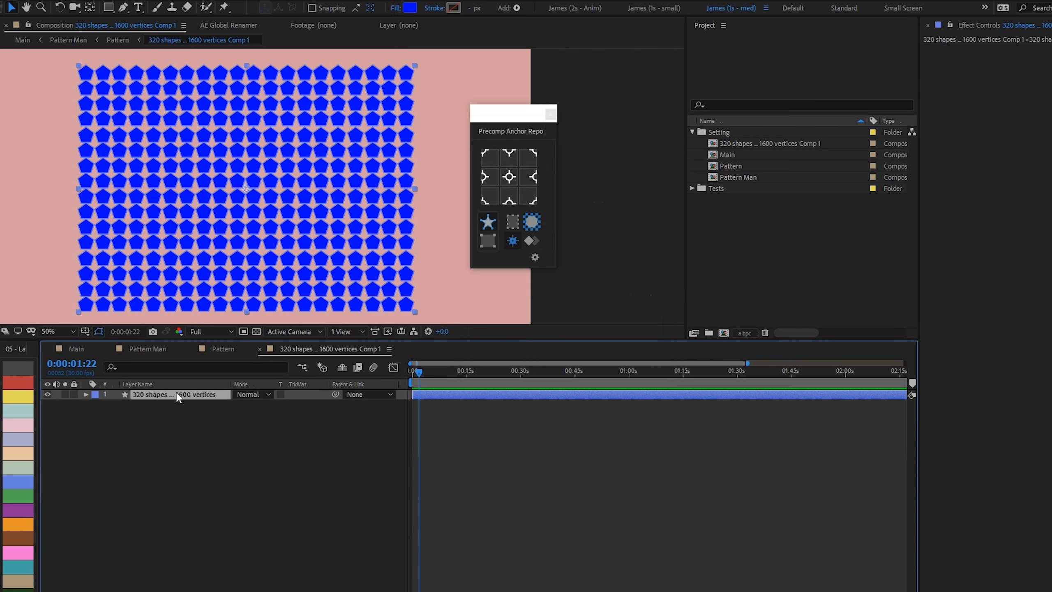
{"action": "left_click", "coordinate": [85, 395]}
{"action": "mouse_move", "coordinate": [913, 410]}
{"action": "left_mouse_down"}
{"action": "mouse_move", "coordinate": [909, 557]}
{"action": "mouse_move", "coordinate": [920, 401]}
{"action": "left_mouse_up"}
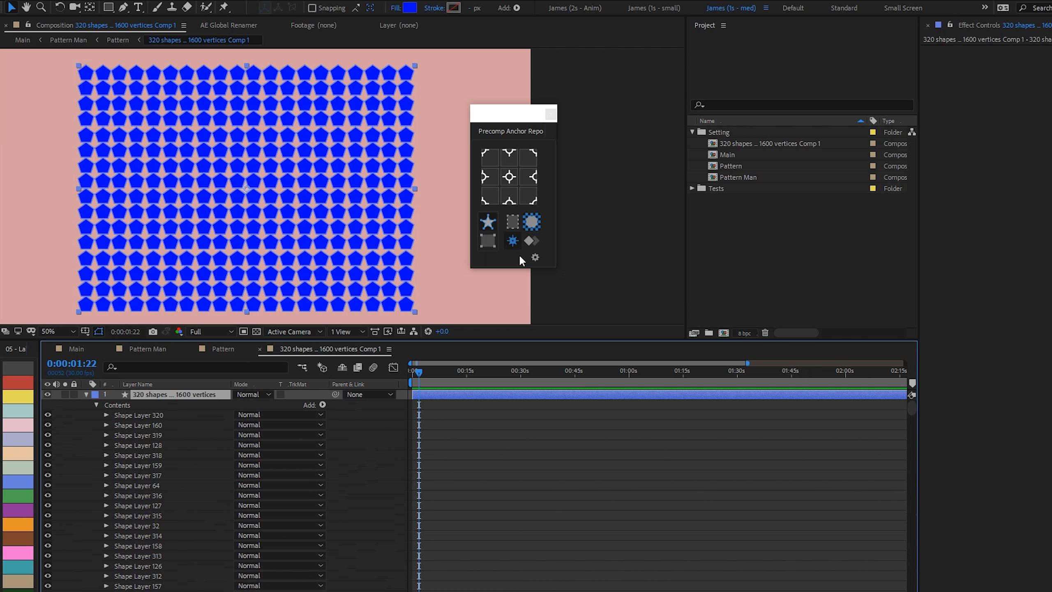
Set the Vertex Mode layer maximums to 9999 shape paths and 99999 vertices
{"action": "left_click", "coordinate": [534, 257]}
{"action": "left_click", "coordinate": [543, 234]}
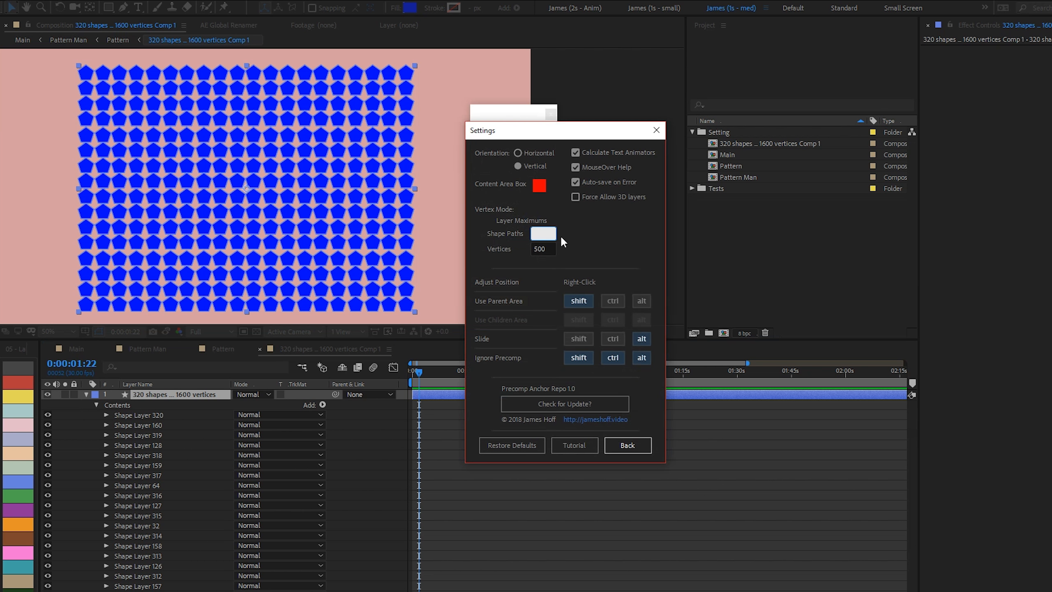
{"action": "type", "text": "99"}
{"action": "key", "text": "Tab"}
{"action": "type", "text": "99"}
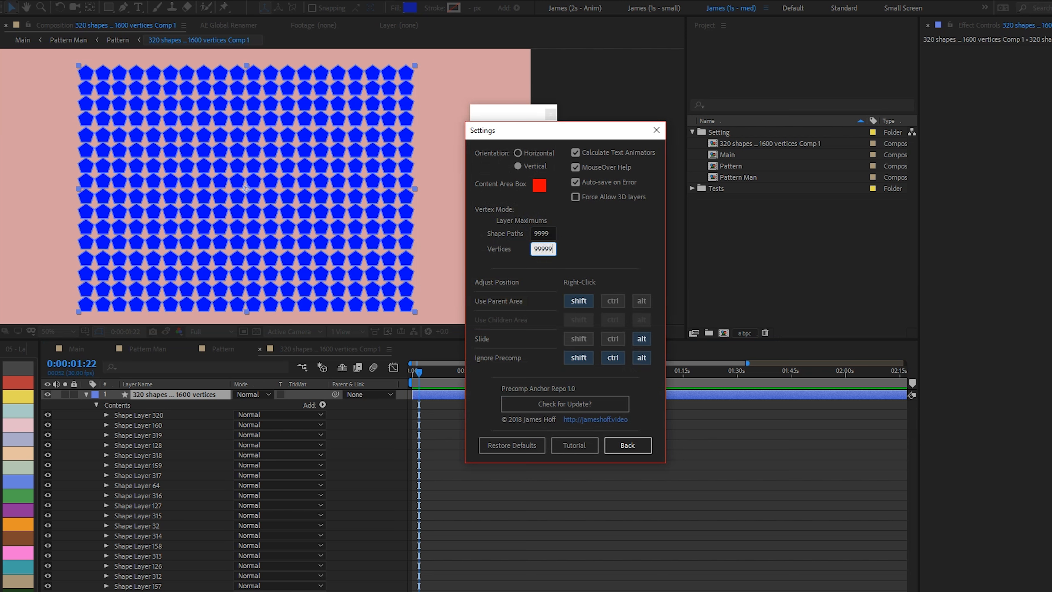
{"action": "type", "text": "999"}
{"action": "key", "text": "Return"}
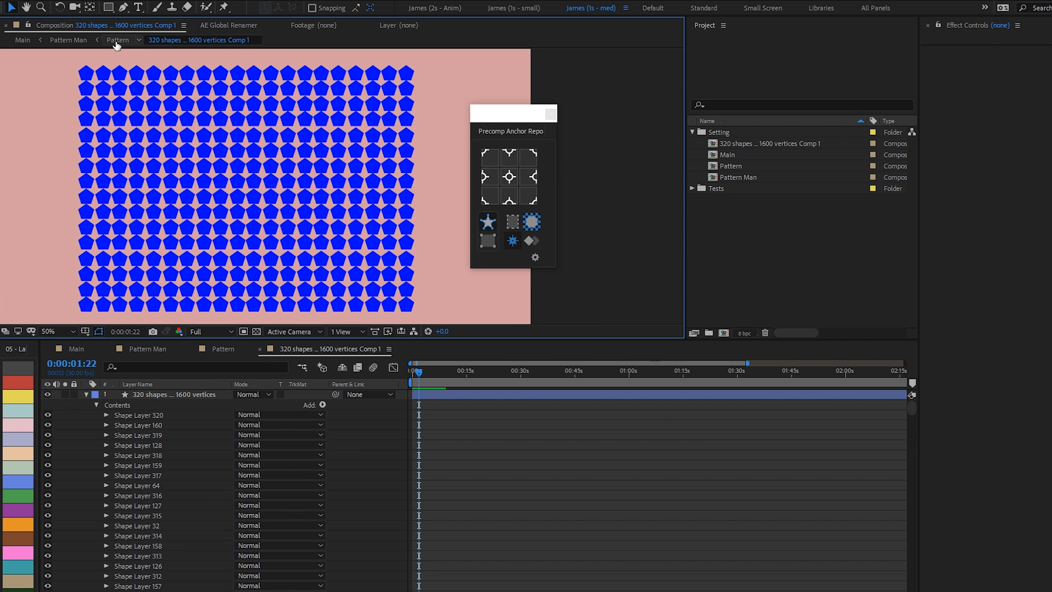
Open the Pattern composition and set the 320 shapes precomp's anchor point to its content's top-center, then its center
{"action": "left_click", "coordinate": [117, 40]}
{"action": "left_click", "coordinate": [491, 178]}
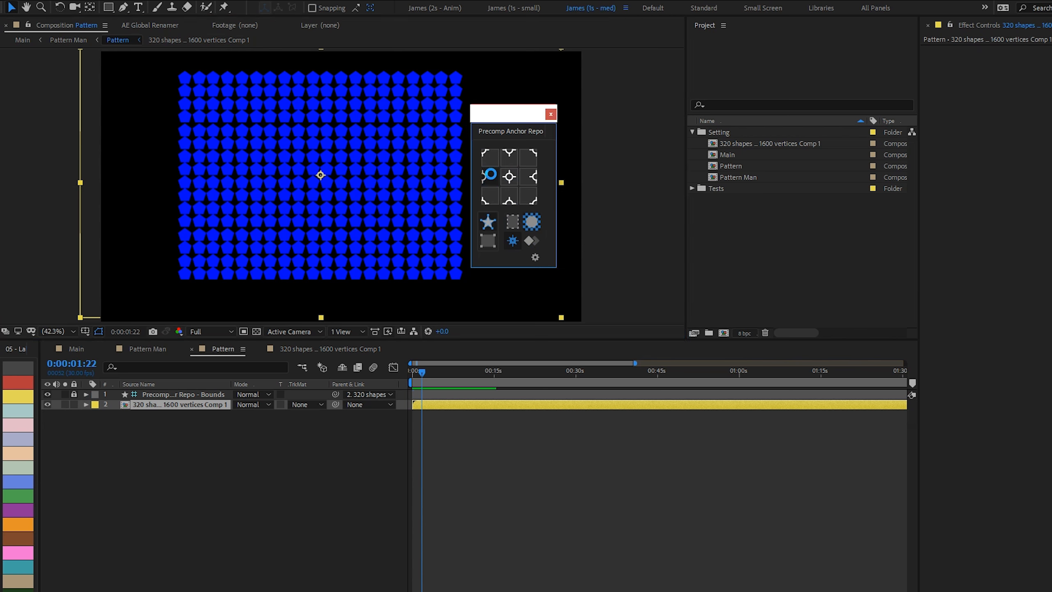
{"action": "left_click", "coordinate": [508, 157]}
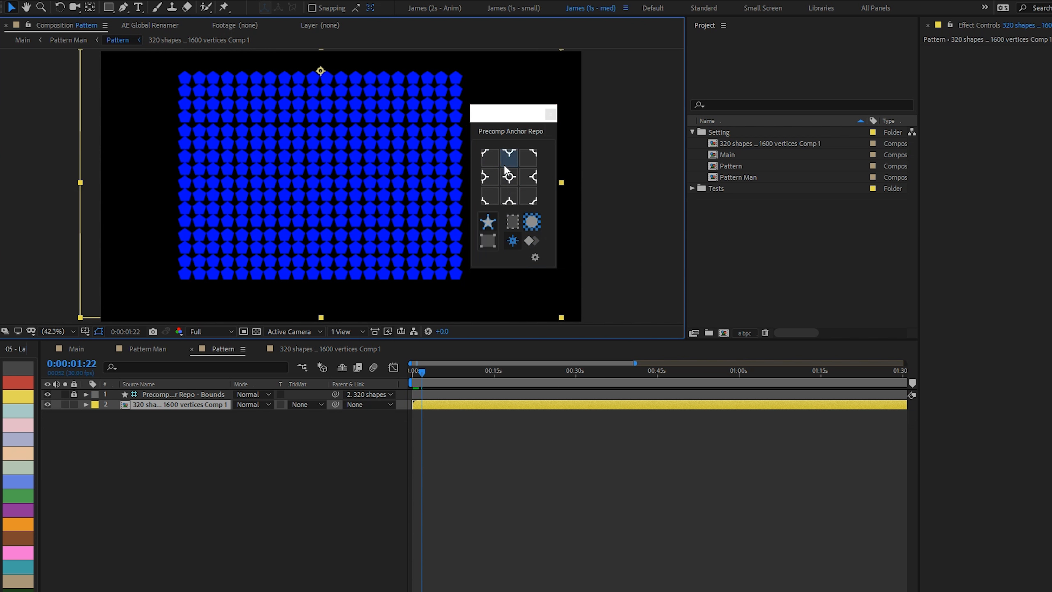
{"action": "left_click", "coordinate": [509, 176]}
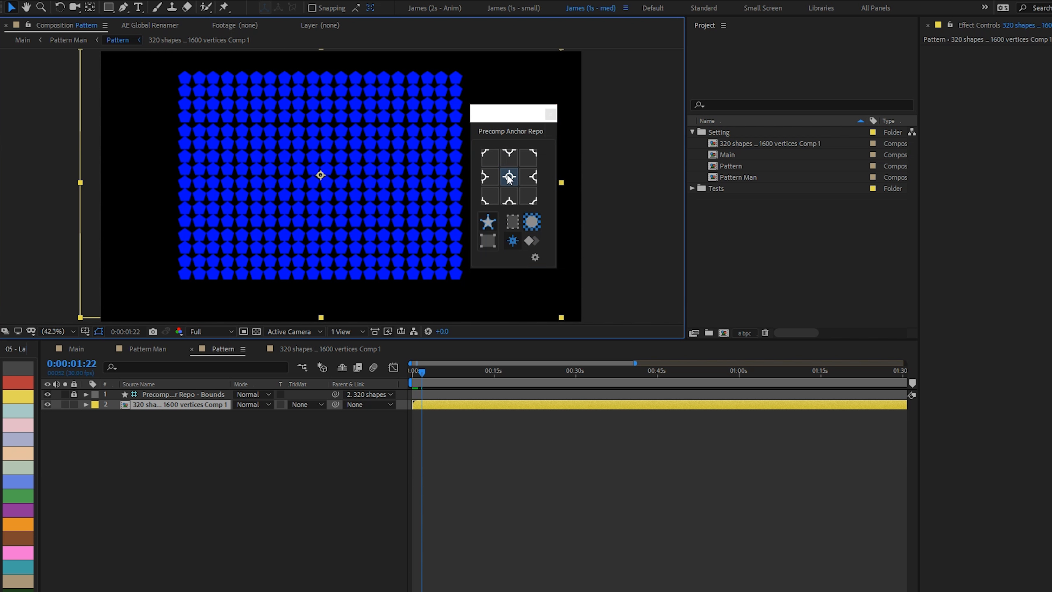
Set the Vertex Mode layer maximums back to 20 shape paths and 500 vertices
{"action": "left_click", "coordinate": [535, 258]}
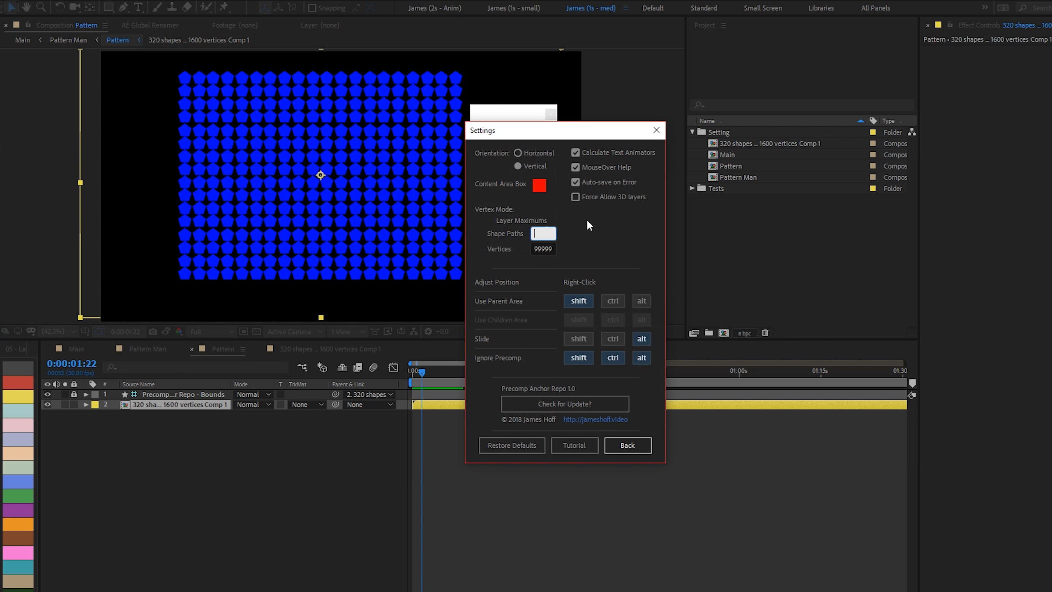
{"action": "type", "text": "20"}
{"action": "key", "text": "Tab"}
{"action": "type", "text": "5"}
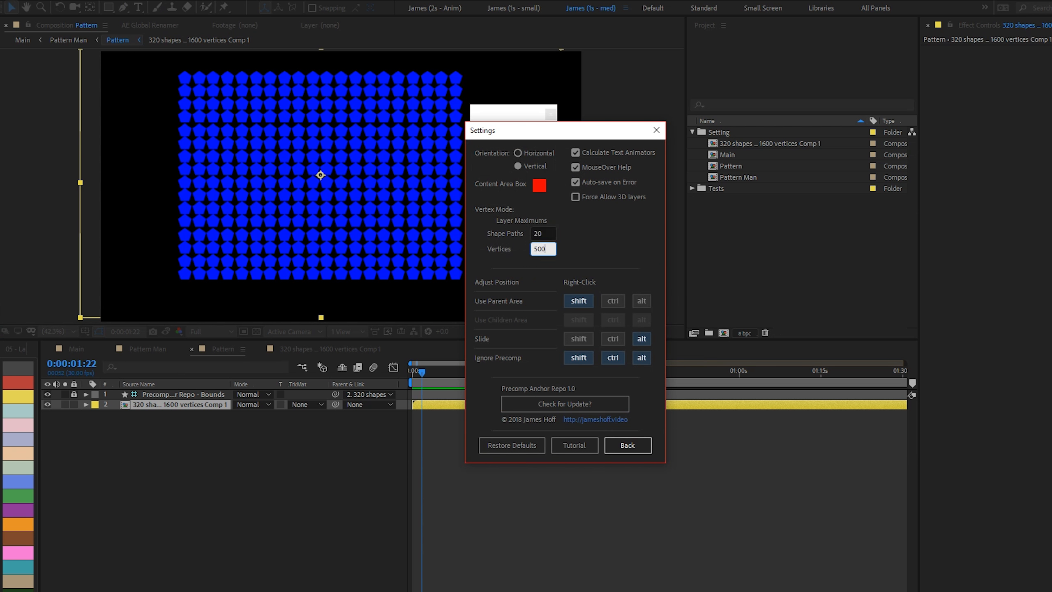
{"action": "key", "text": "Return"}
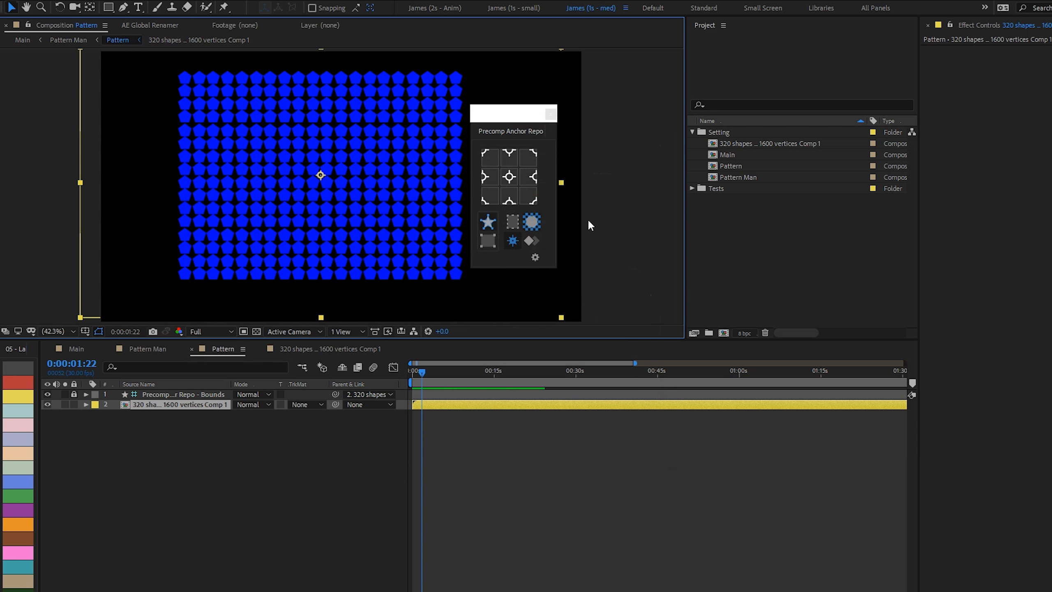
Cycle the 320 shapes precomp's anchor point through its content's left, top, top-left, top-right, right and bottom points, ending at the center
{"action": "left_click", "coordinate": [492, 177]}
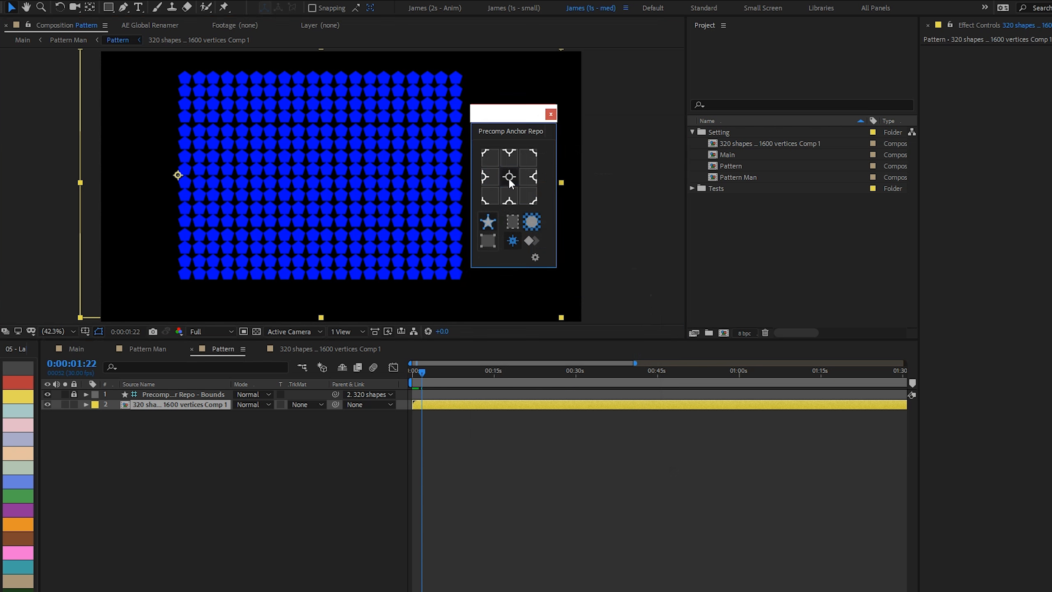
{"action": "left_click", "coordinate": [509, 178]}
{"action": "left_click", "coordinate": [509, 156]}
{"action": "left_click", "coordinate": [489, 157]}
{"action": "left_click", "coordinate": [509, 177]}
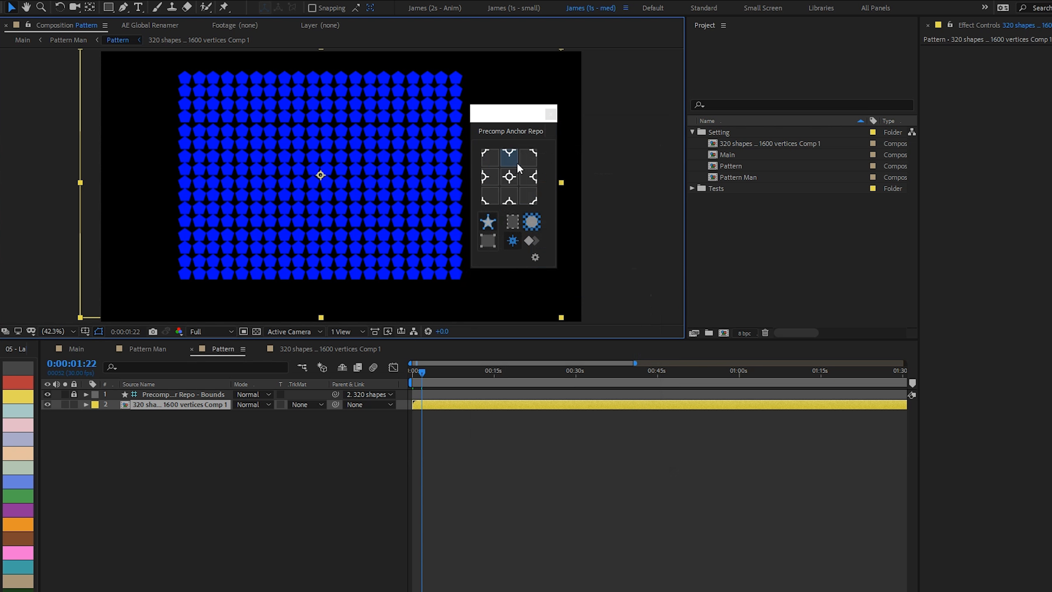
{"action": "left_click", "coordinate": [528, 156]}
{"action": "left_click", "coordinate": [529, 177]}
{"action": "left_click", "coordinate": [510, 177]}
{"action": "left_click", "coordinate": [510, 196]}
{"action": "left_click", "coordinate": [511, 183]}
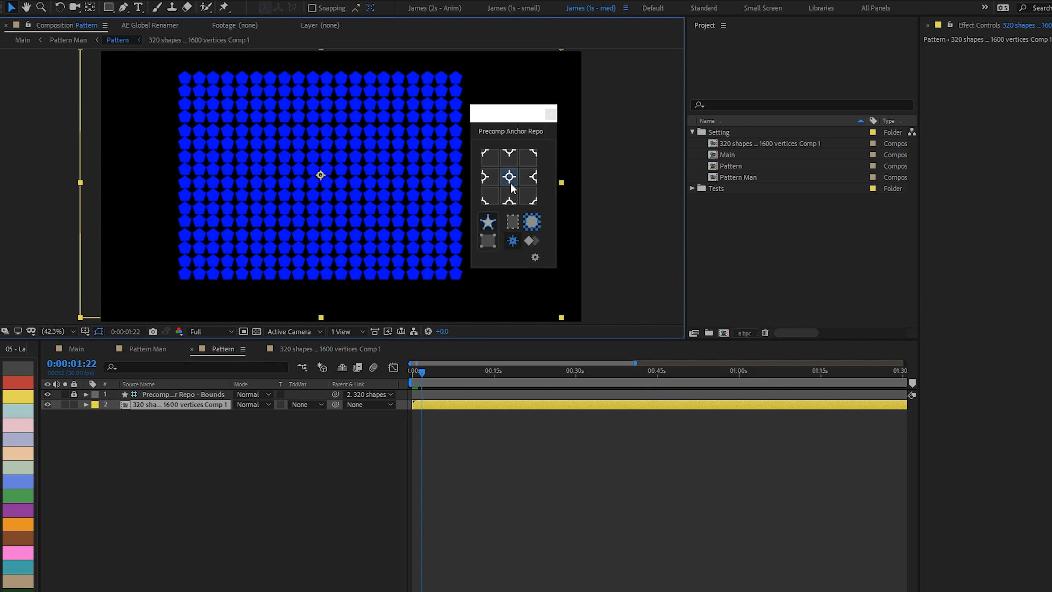
Open the Pattern Man composition, preview its animation and check the Pattern layers belonging to the arms
{"action": "left_click", "coordinate": [75, 45]}
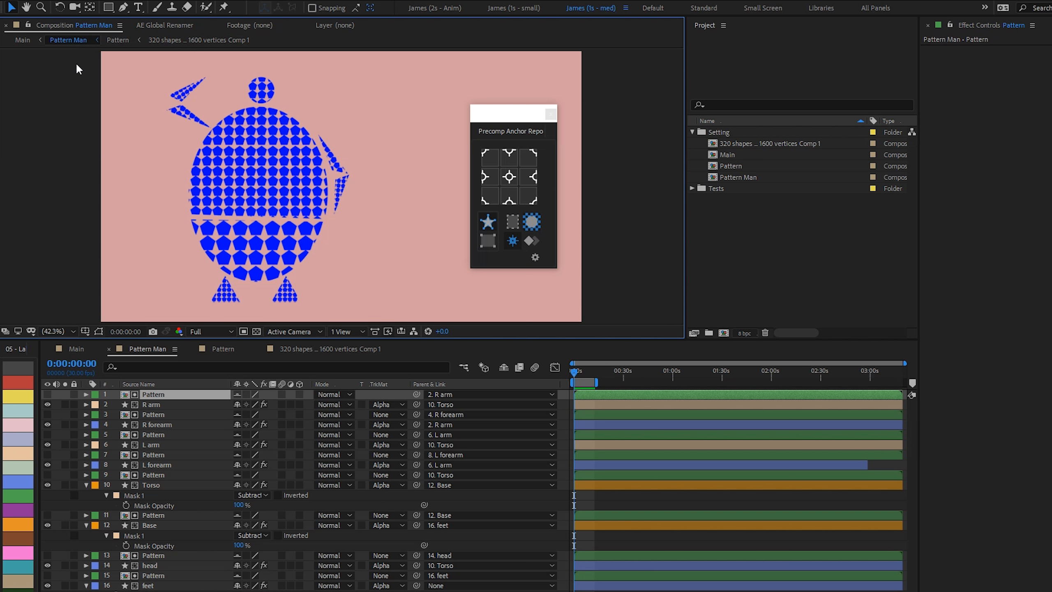
{"action": "key", "text": "space"}
{"action": "left_click", "coordinate": [149, 411]}
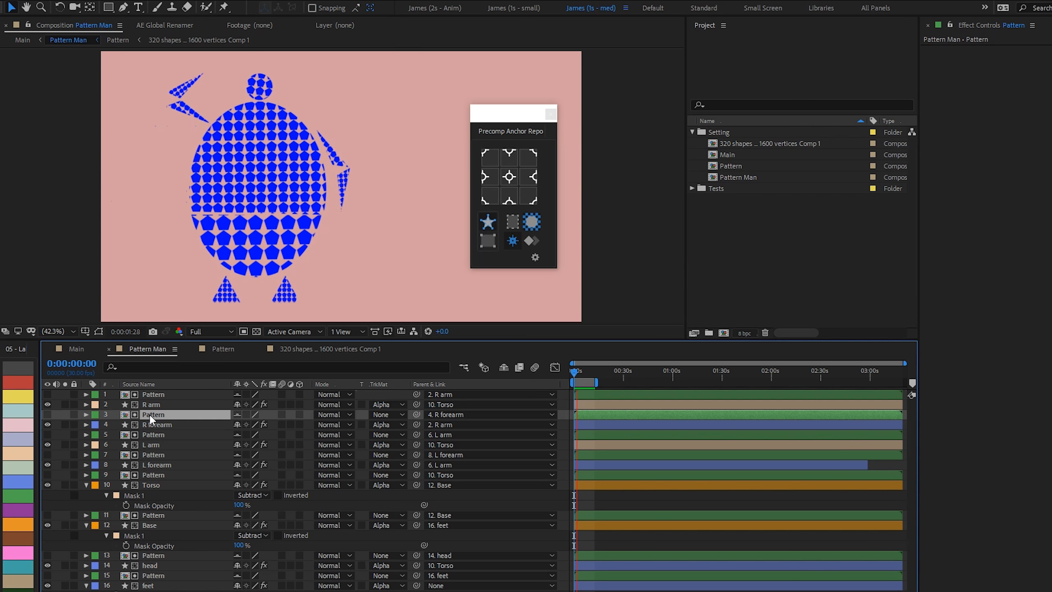
{"action": "left_click", "coordinate": [151, 435]}
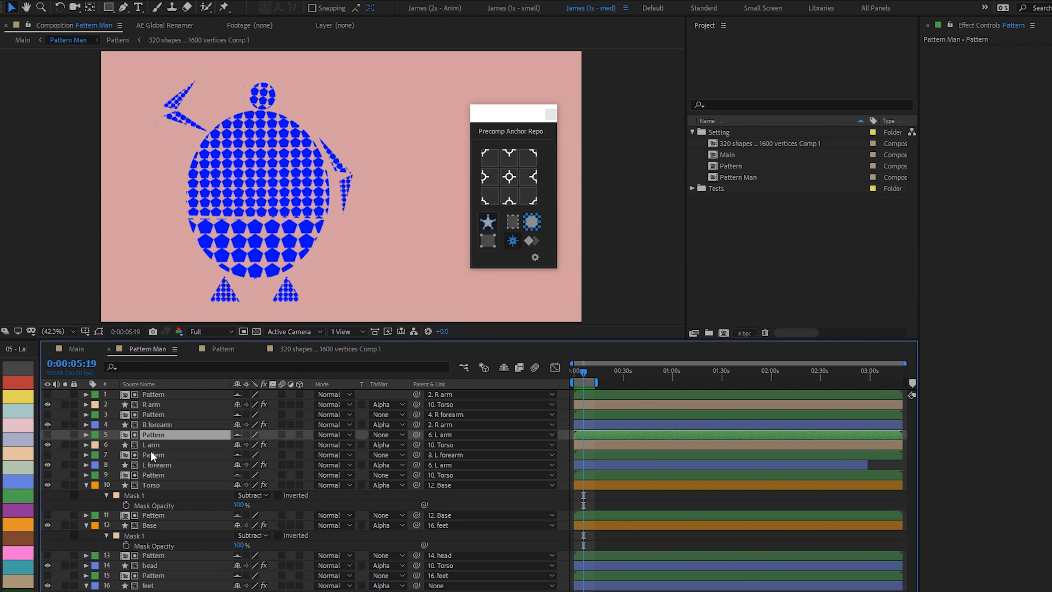
Solo the L forearm, Torso and Base layers one at a time to inspect their patterned shapes
{"action": "left_click", "coordinate": [150, 464]}
{"action": "left_click", "coordinate": [65, 464]}
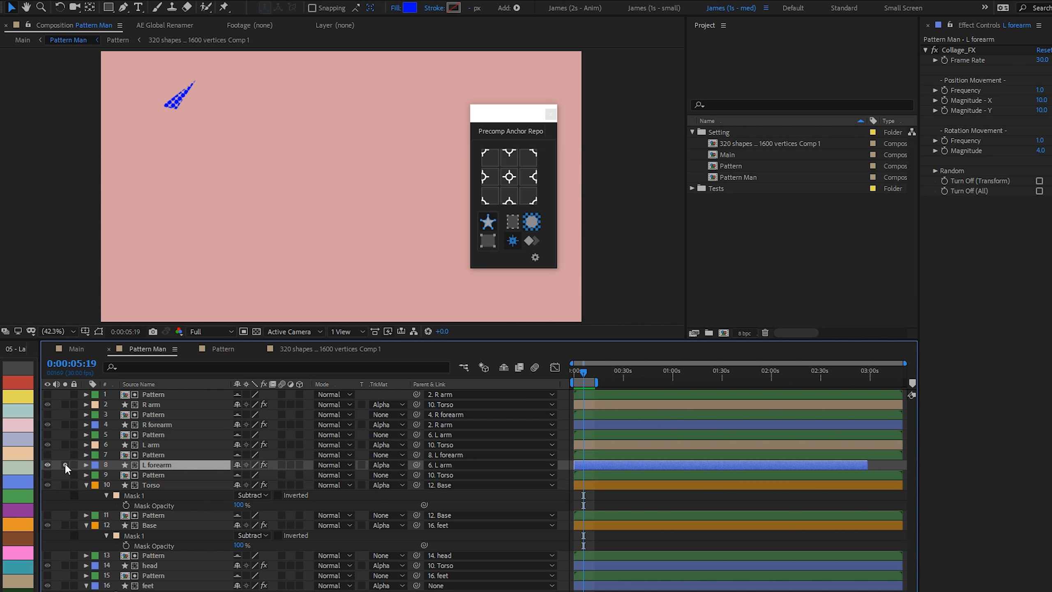
{"action": "left_click", "coordinate": [64, 464]}
{"action": "left_click", "coordinate": [65, 484]}
{"action": "left_click", "coordinate": [65, 484]}
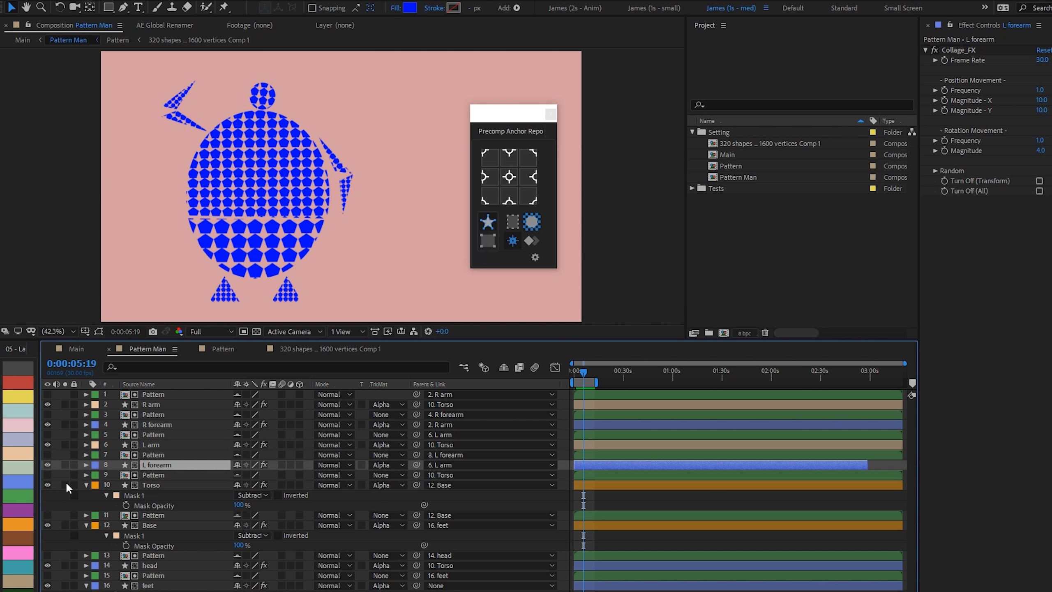
{"action": "left_click", "coordinate": [65, 524]}
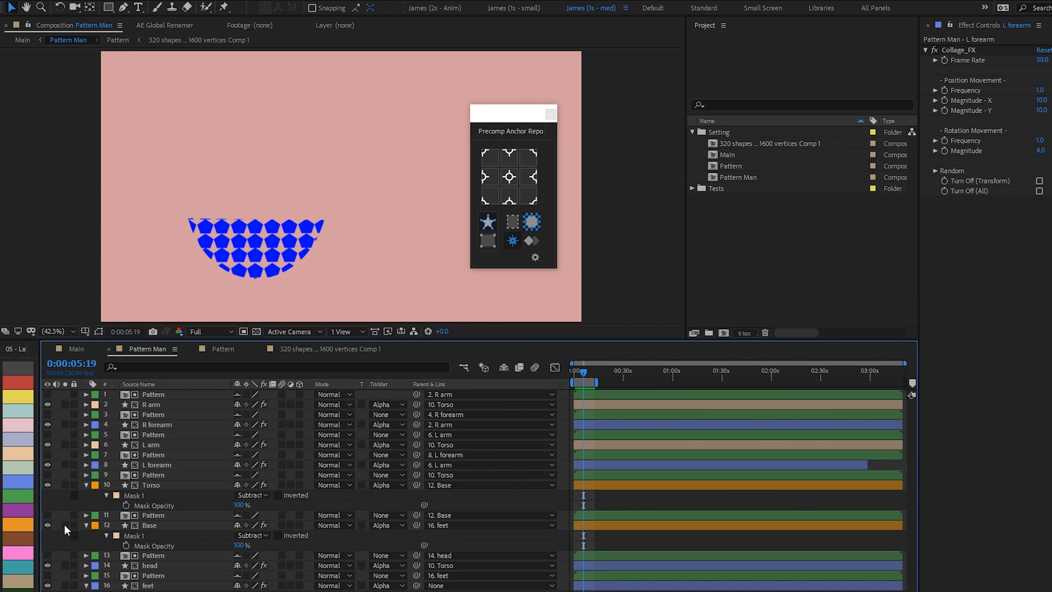
{"action": "left_click", "coordinate": [64, 525]}
Raise the Vertex Mode layer maximums to 9999 shape paths and 99999 vertices
{"action": "left_click", "coordinate": [535, 258]}
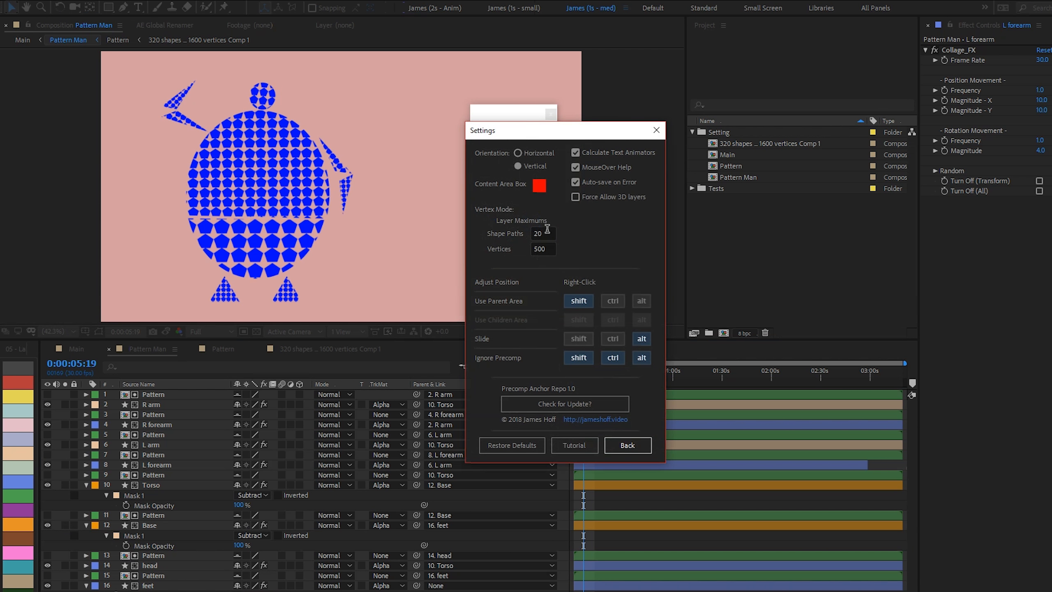
{"action": "type", "text": "9999"}
{"action": "key", "text": "Tab"}
{"action": "type", "text": "99999"}
{"action": "key", "text": "Return"}
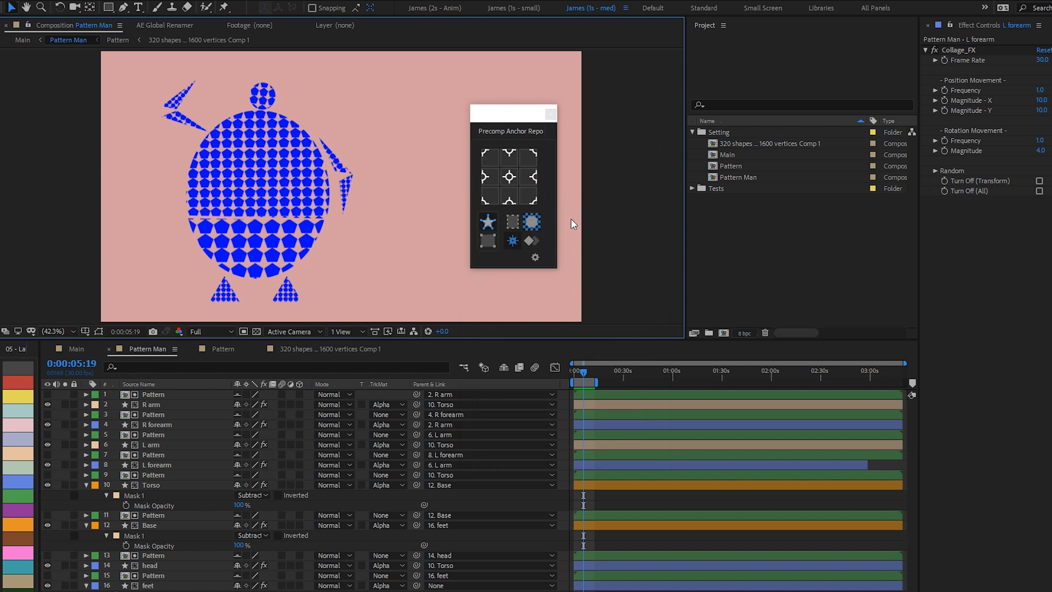
Open the Main composition and show the content area of the Pattern Man precomp
{"action": "left_click", "coordinate": [21, 41]}
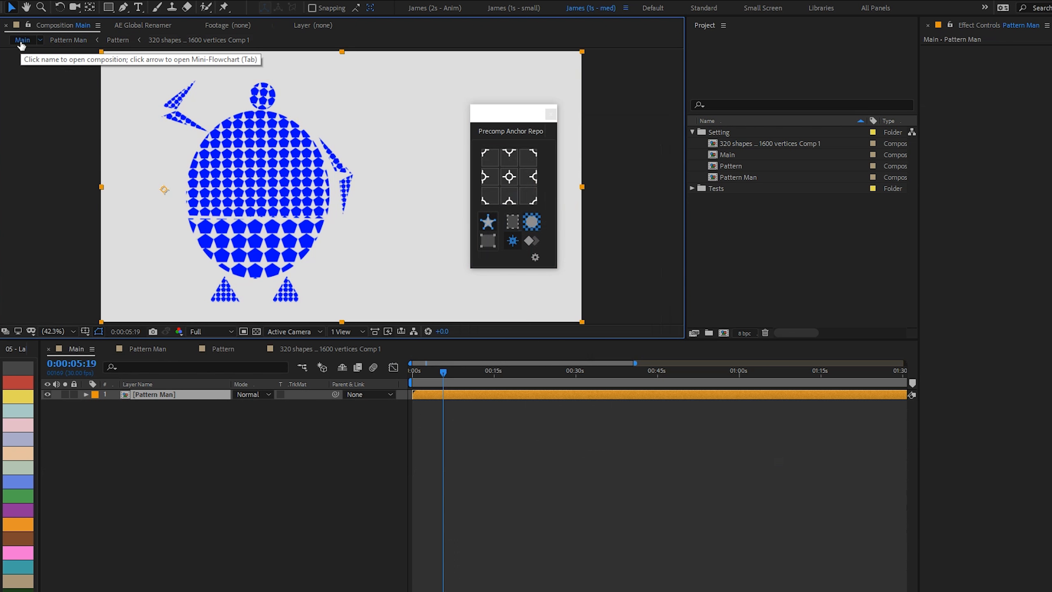
{"action": "left_click", "coordinate": [508, 218]}
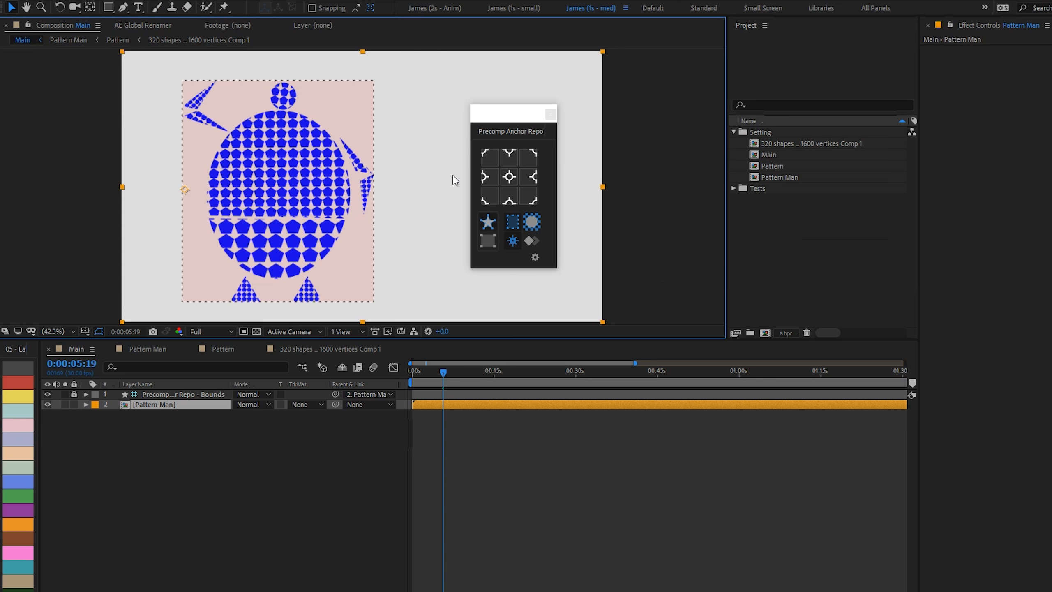
Restore the Vertex Mode layer maximums to 20 shape paths and 500 vertices
{"action": "left_click", "coordinate": [535, 257]}
{"action": "left_click", "coordinate": [539, 233]}
{"action": "type", "text": "20"}
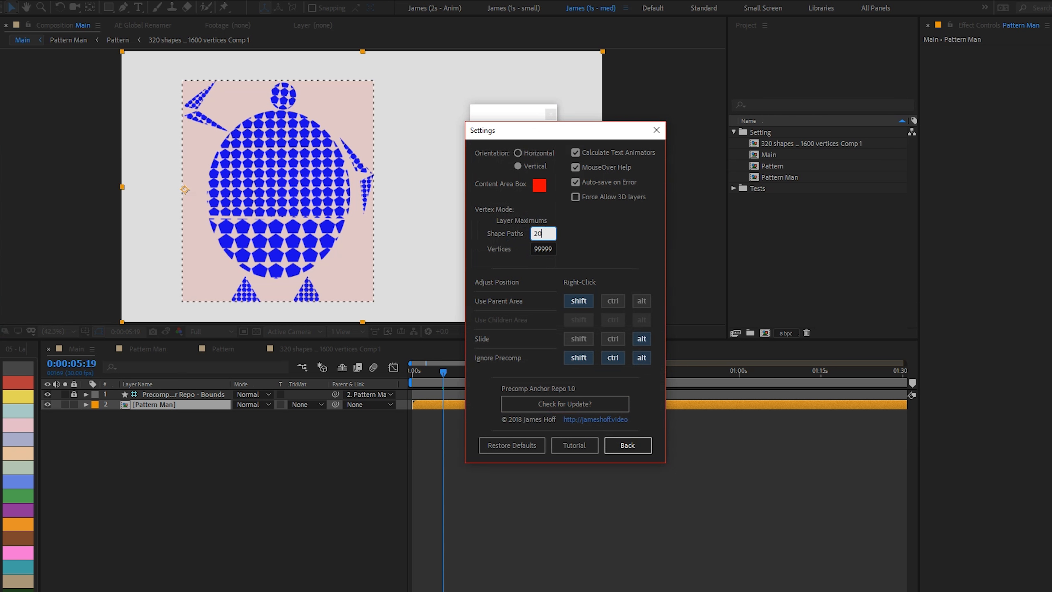
{"action": "key", "text": "Tab"}
{"action": "type", "text": "500"}
{"action": "key", "text": "Return"}
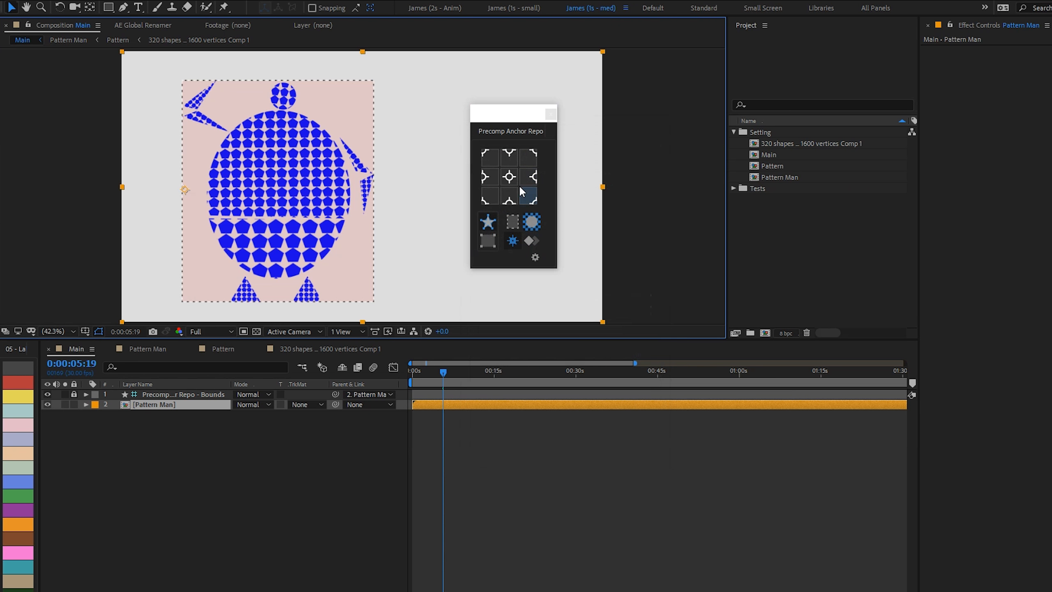
Remove the content area guide layer and show Pattern Man's content area again with the reduced maximums
{"action": "right_click", "coordinate": [512, 219]}
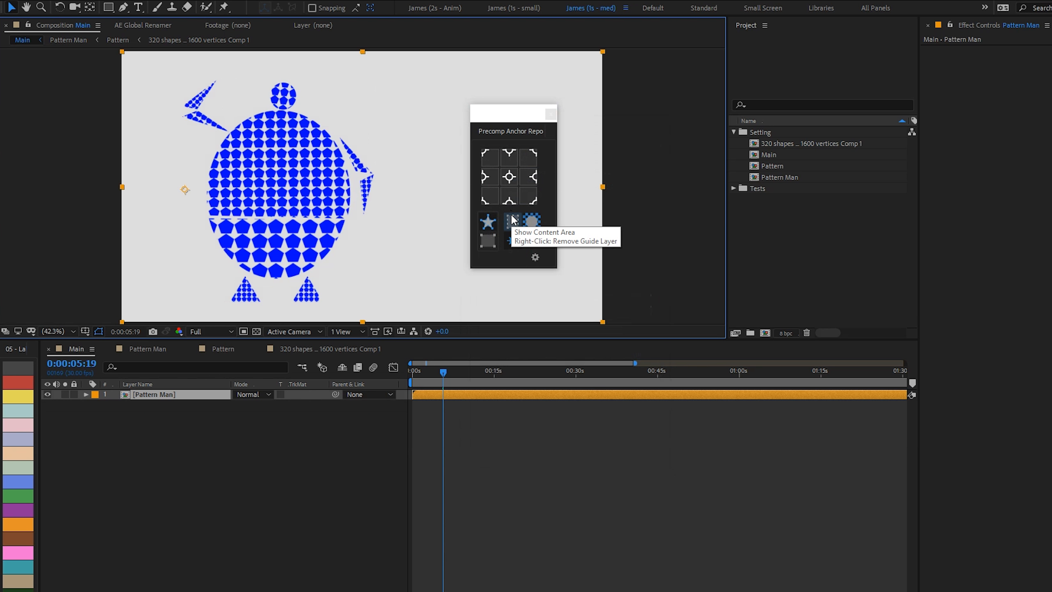
{"action": "left_click", "coordinate": [513, 219]}
Move Pattern Man's anchor point around its content area, through the top-left, center and bottom-center to the right-middle
{"action": "left_click", "coordinate": [501, 179]}
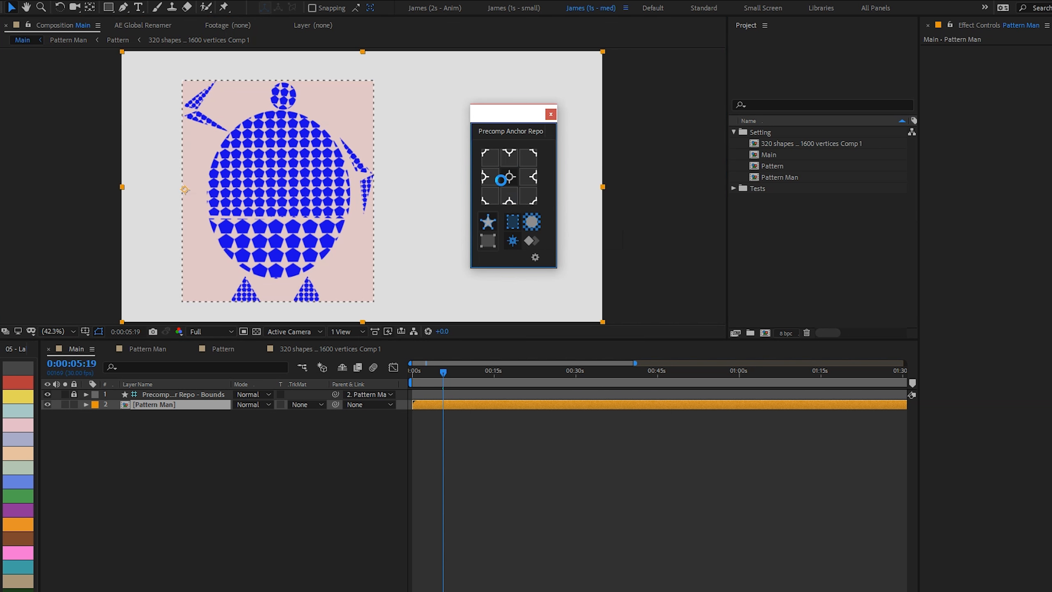
{"action": "left_click", "coordinate": [491, 159]}
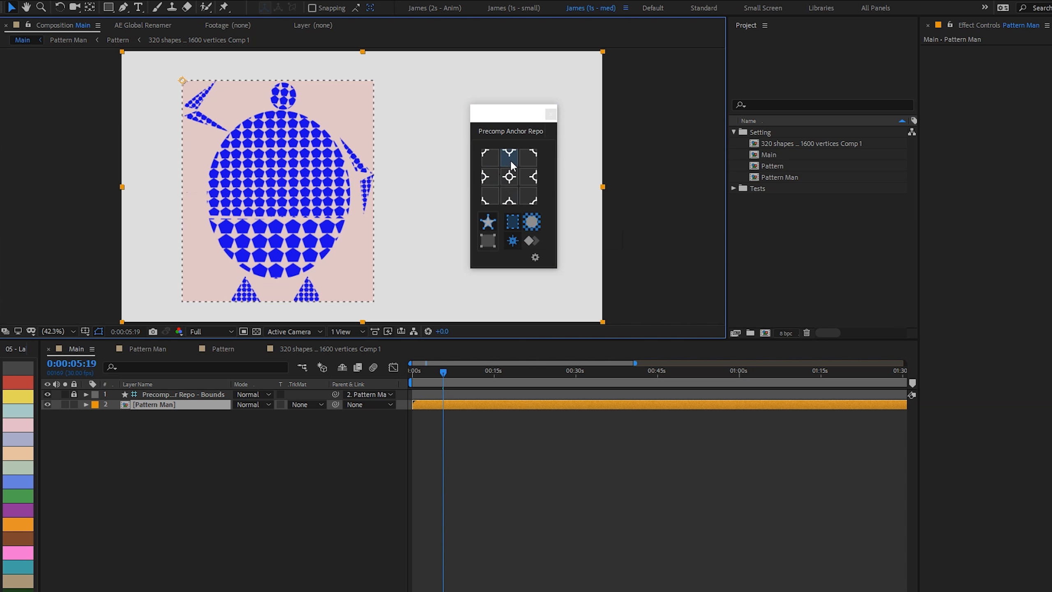
{"action": "left_click", "coordinate": [509, 175]}
{"action": "left_click", "coordinate": [505, 192]}
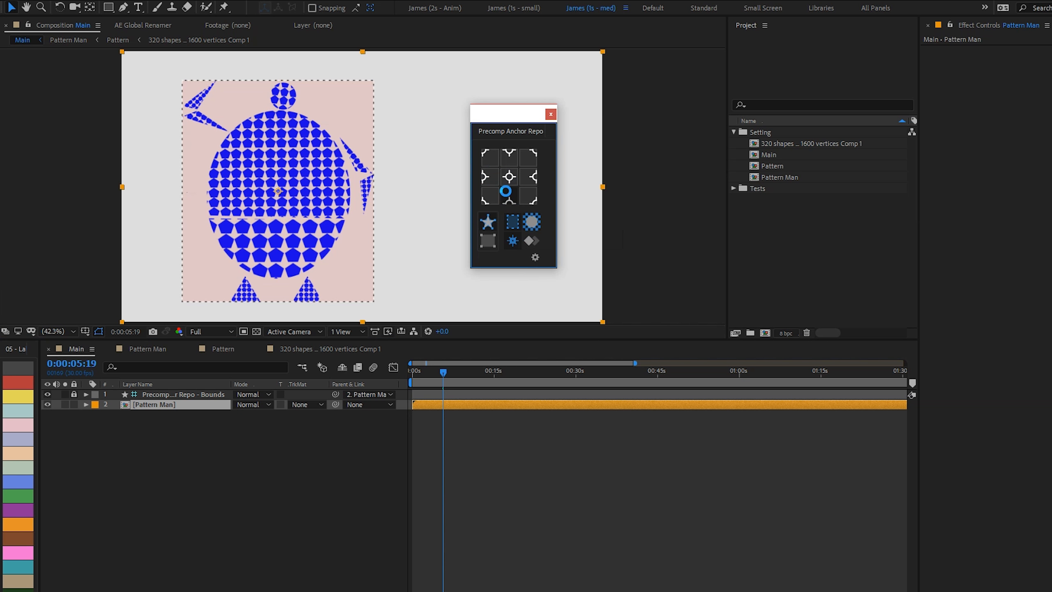
{"action": "left_click", "coordinate": [528, 178]}
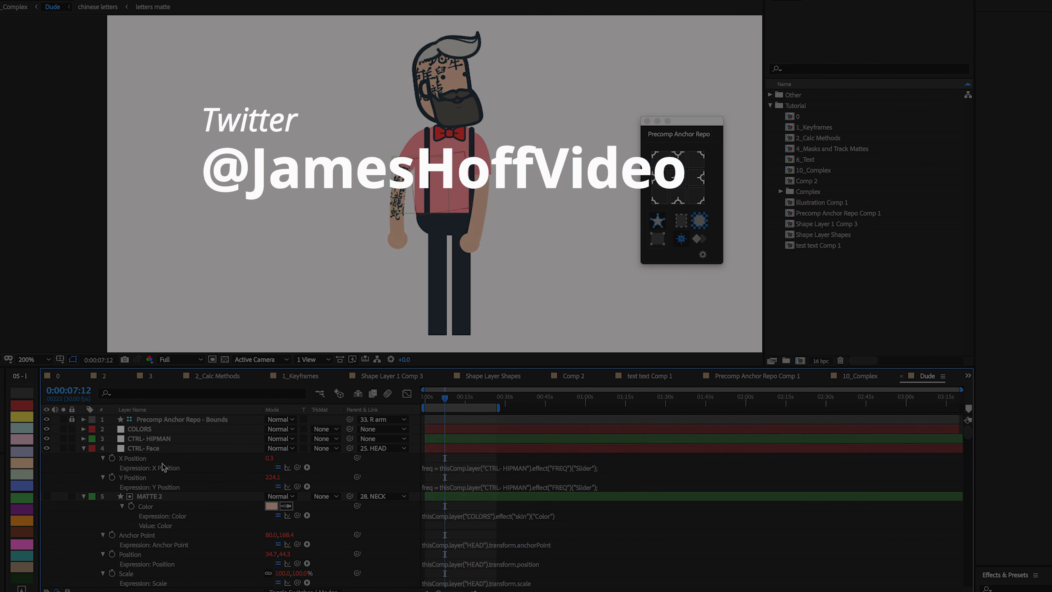
Look through the full layer stack of the Dude composition
{"action": "scroll", "coordinate": [470, 441], "scroll_direction": "down", "scroll_amount": 10}
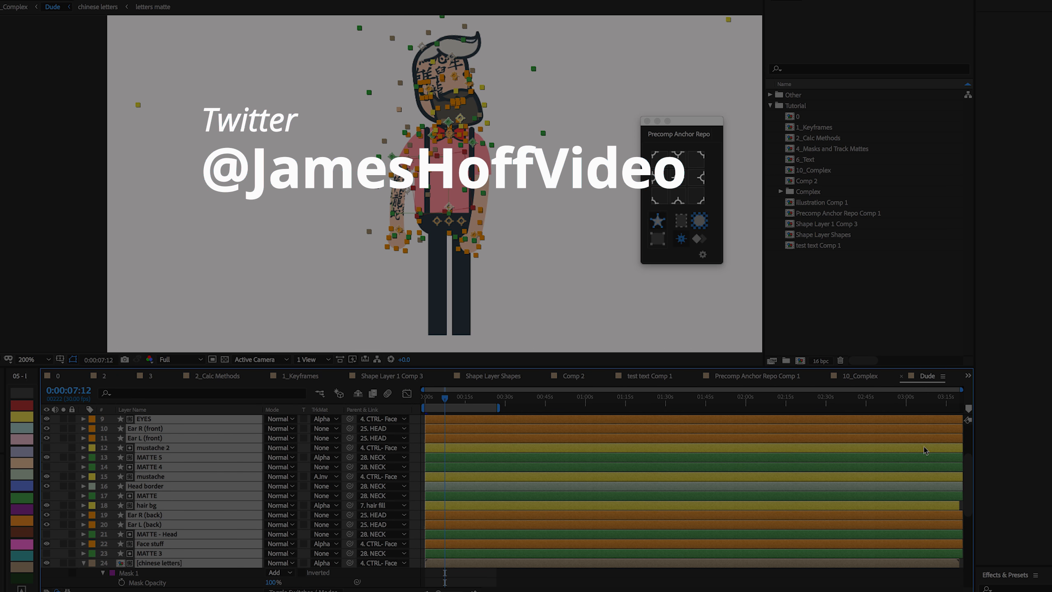
{"action": "scroll", "coordinate": [961, 518], "scroll_direction": "down", "scroll_amount": 6}
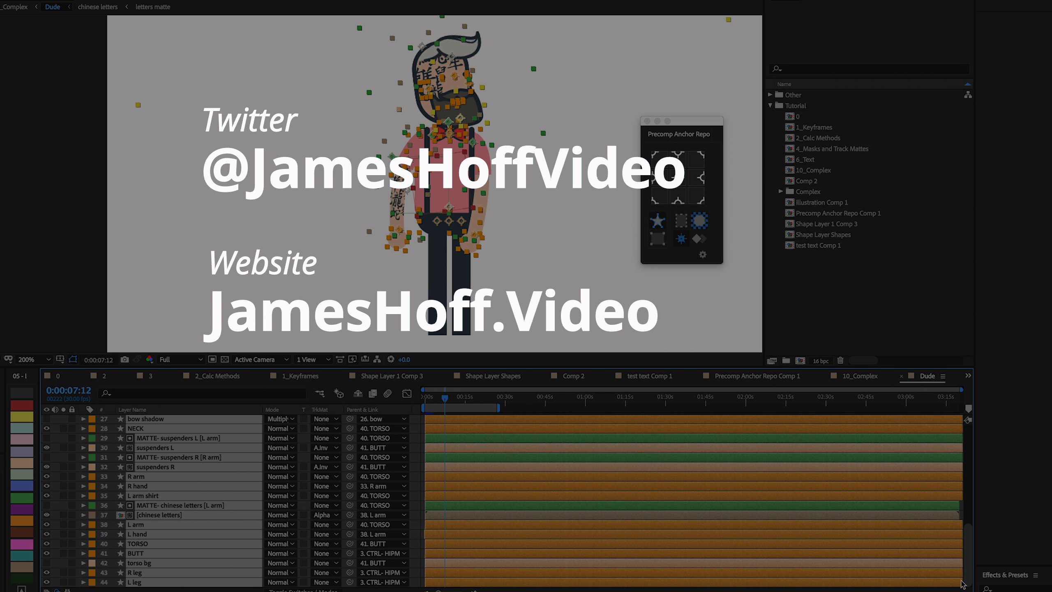
{"action": "scroll", "coordinate": [960, 584], "scroll_direction": "up", "scroll_amount": 9}
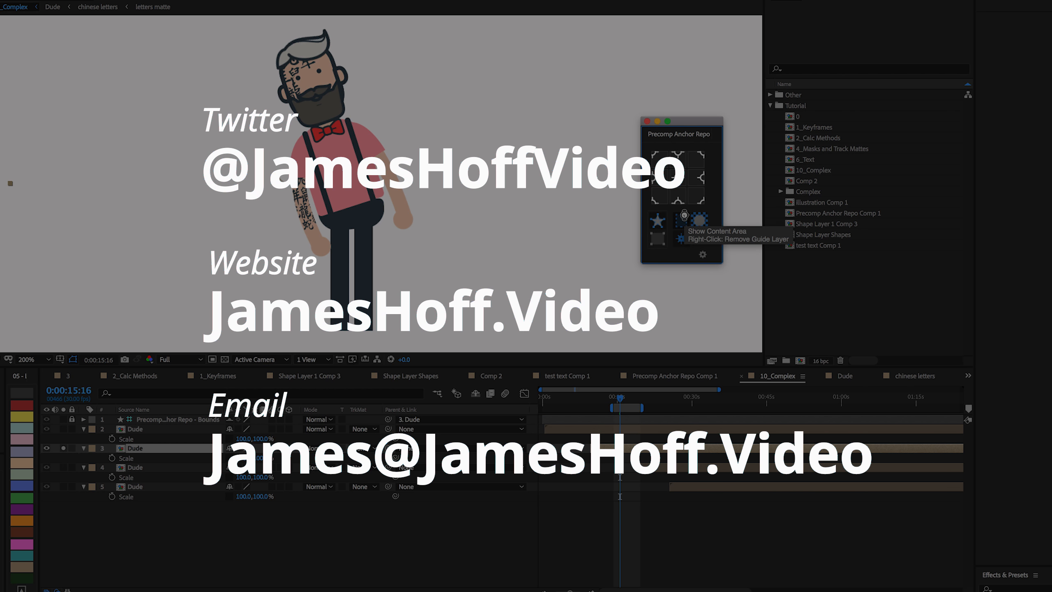
Show the content area of the soloed Dude layer in the 10_Complex composition twice, previewing the animation in between
{"action": "left_click", "coordinate": [684, 216]}
{"action": "key", "text": "space"}
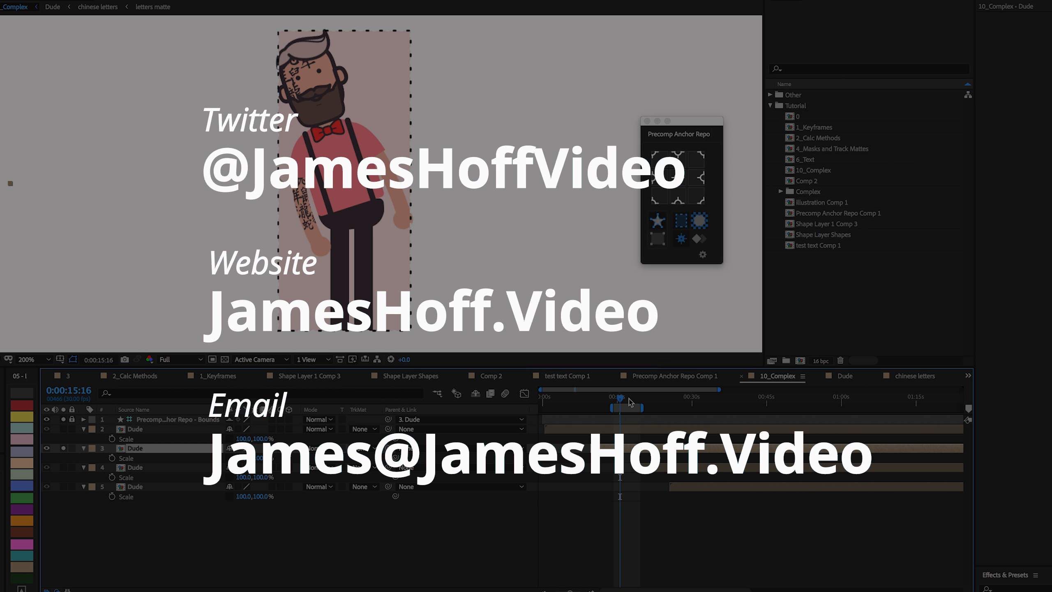
{"action": "left_click", "coordinate": [686, 223]}
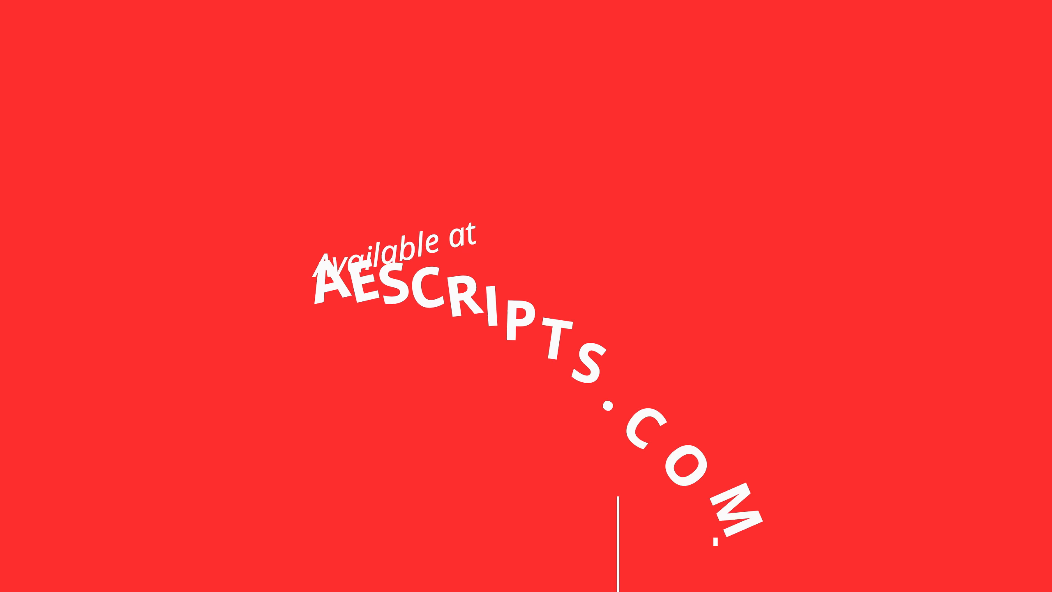